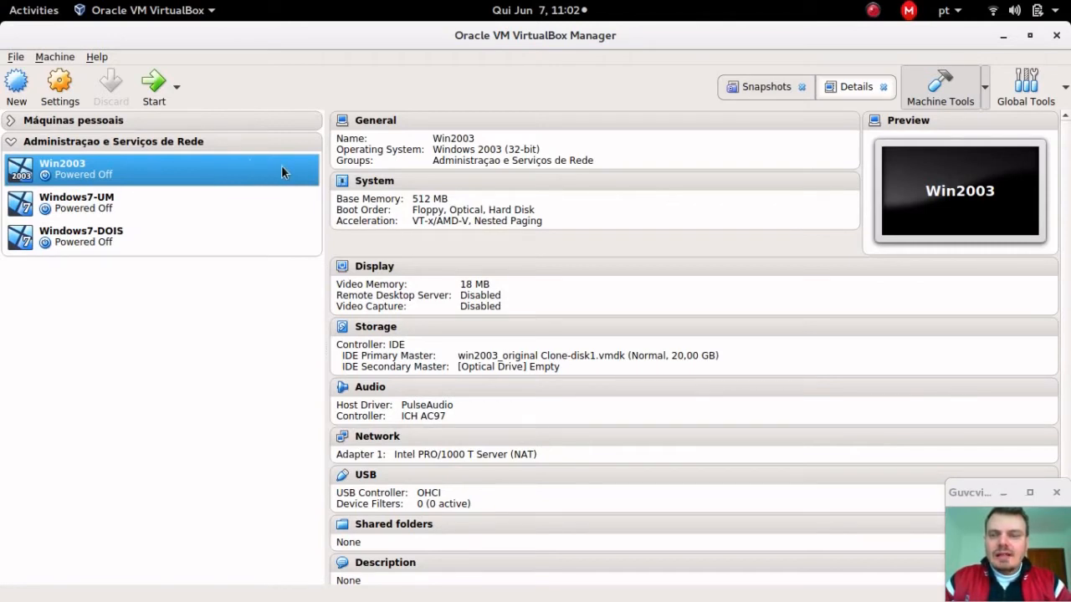
Step: Review the details of Windows7-UM, Windows7-DOIS and Win2003 in the machine list
{"action": "left_click", "coordinate": [191, 199]}
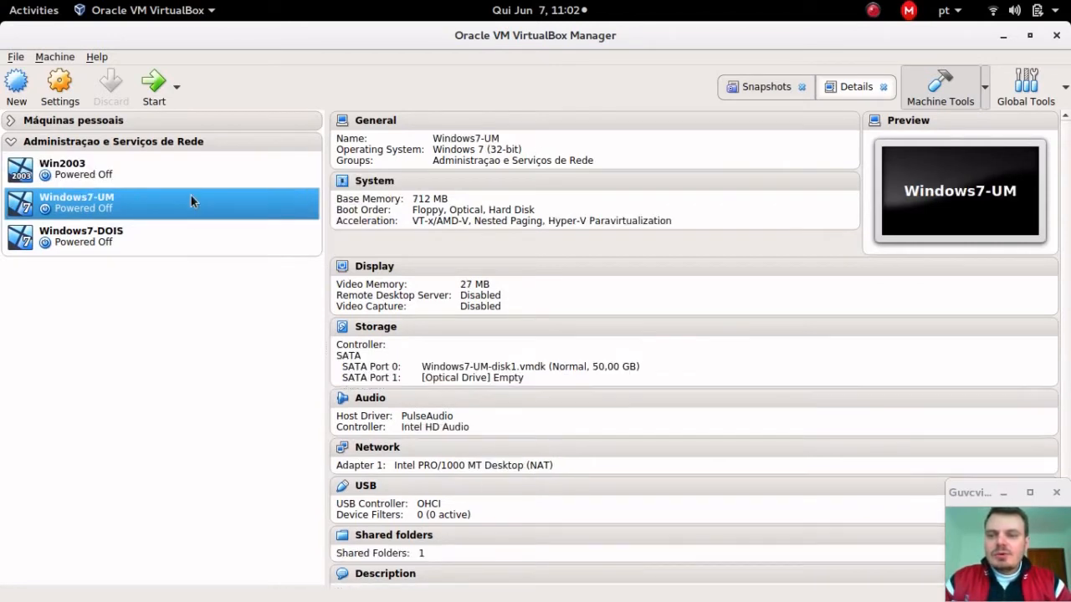
{"action": "left_click", "coordinate": [177, 244]}
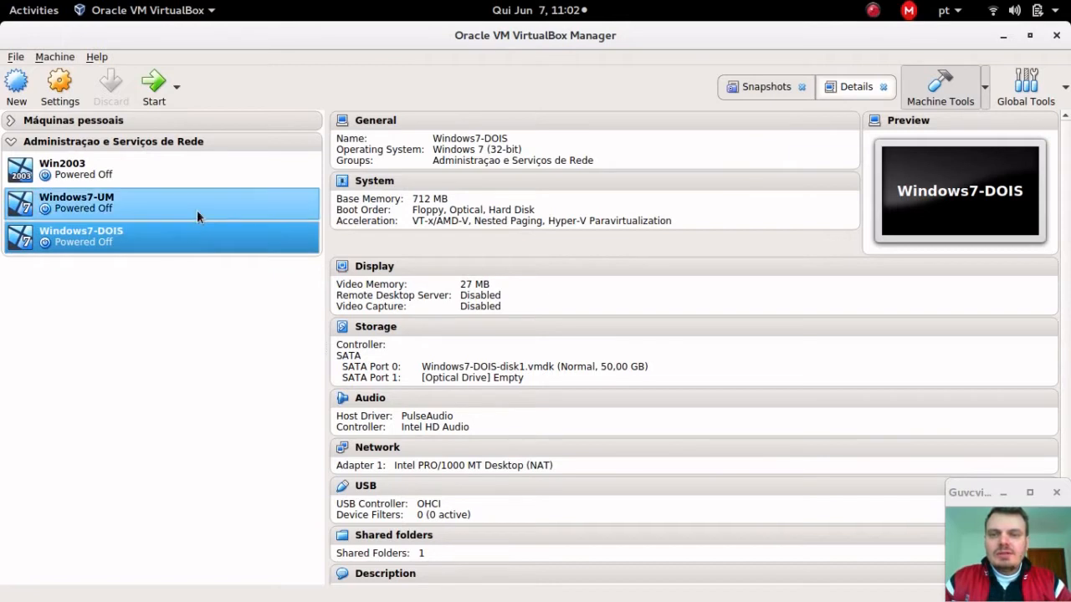
{"action": "left_click", "coordinate": [197, 210]}
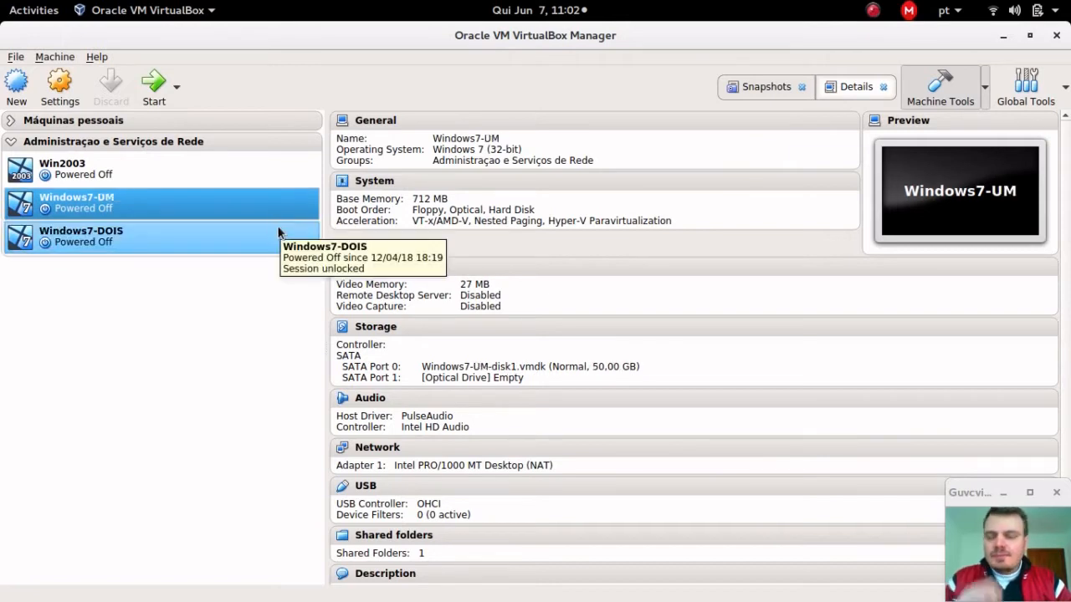
{"action": "left_click", "coordinate": [197, 239], "text": "ctrl"}
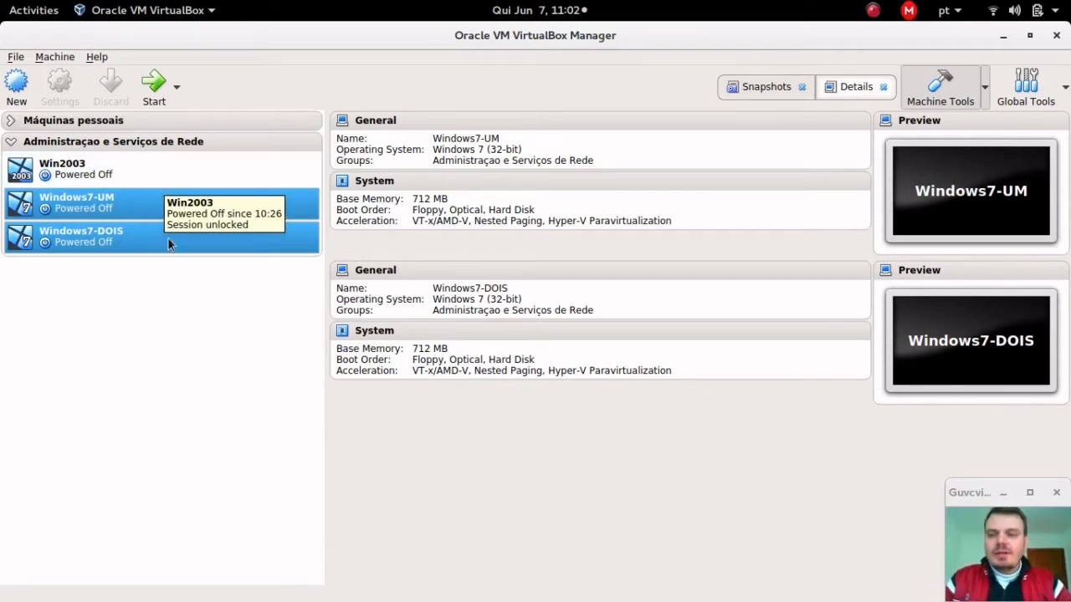
{"action": "left_click", "coordinate": [172, 253]}
{"action": "left_click", "coordinate": [161, 172]}
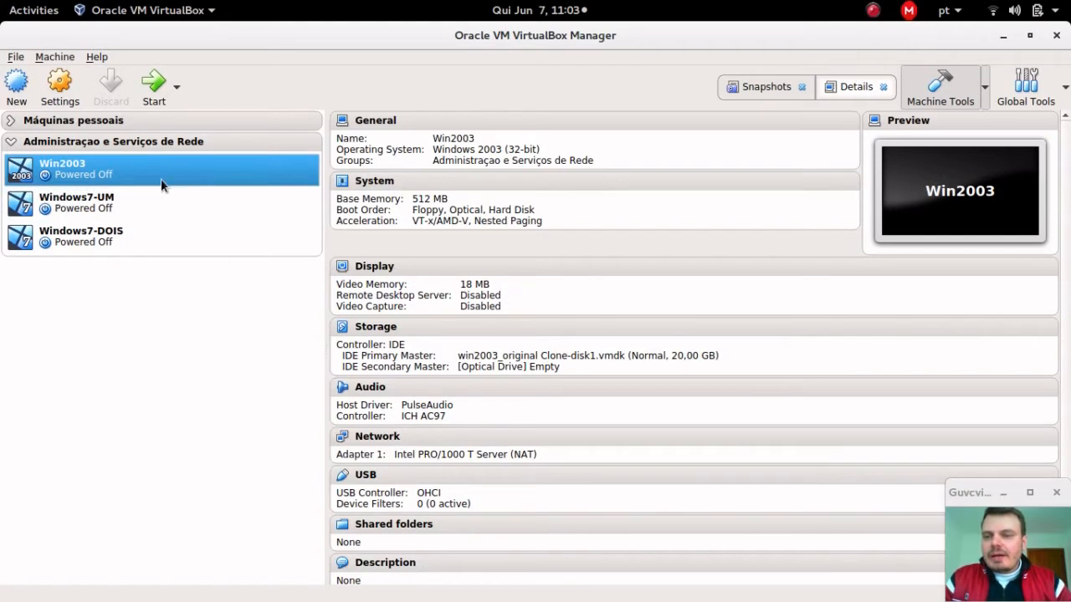
Step: Switch Win2003's Adapter 1 from NAT to Internal Network intnet and save
{"action": "right_click", "coordinate": [137, 174]}
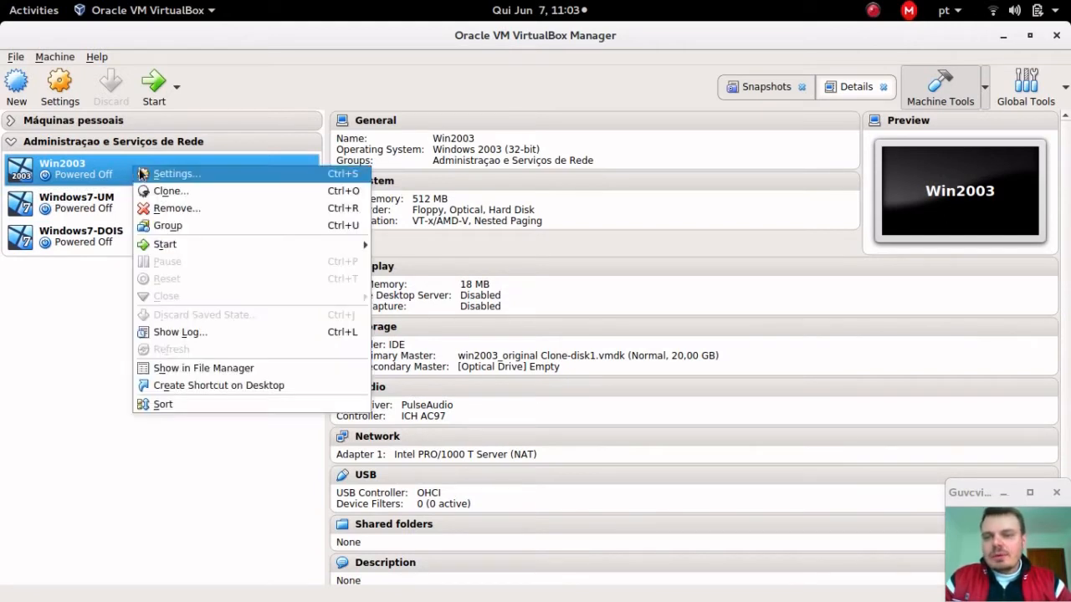
{"action": "left_click", "coordinate": [114, 169]}
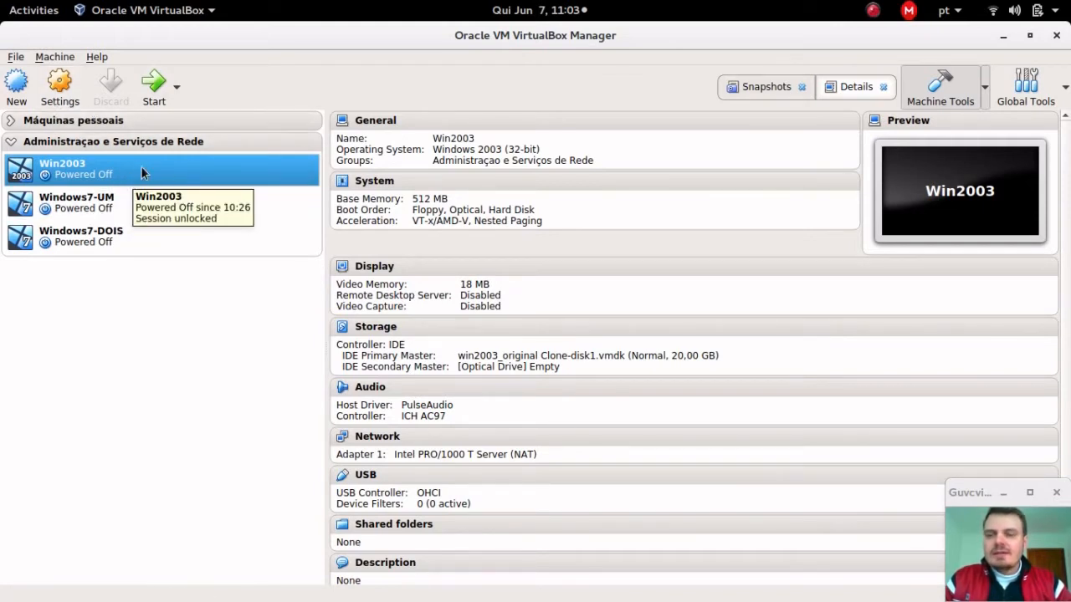
{"action": "right_click", "coordinate": [143, 170]}
{"action": "left_click", "coordinate": [152, 171]}
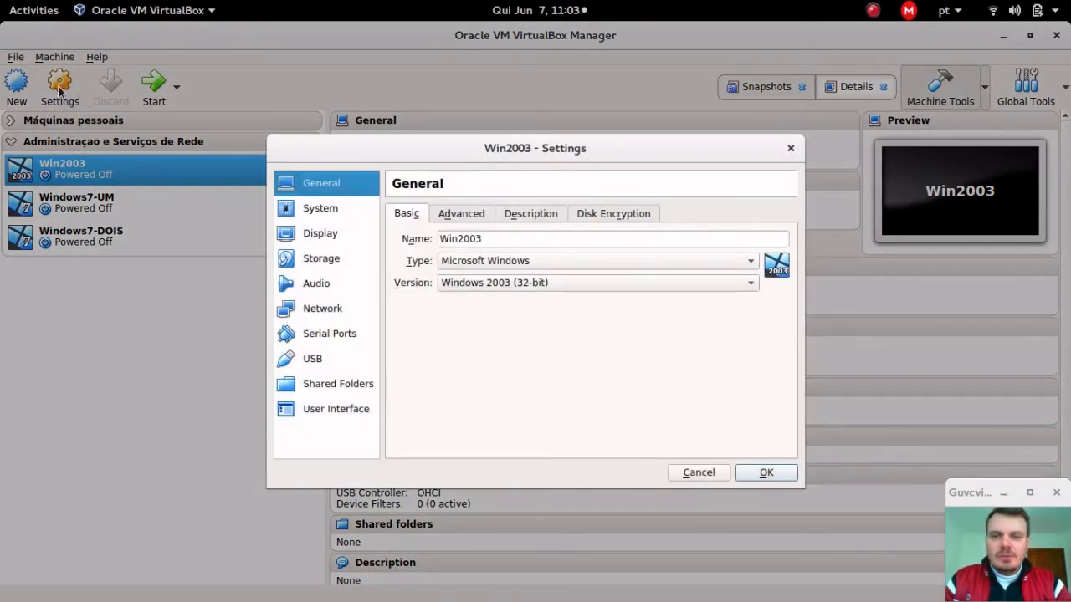
{"action": "left_click", "coordinate": [333, 313]}
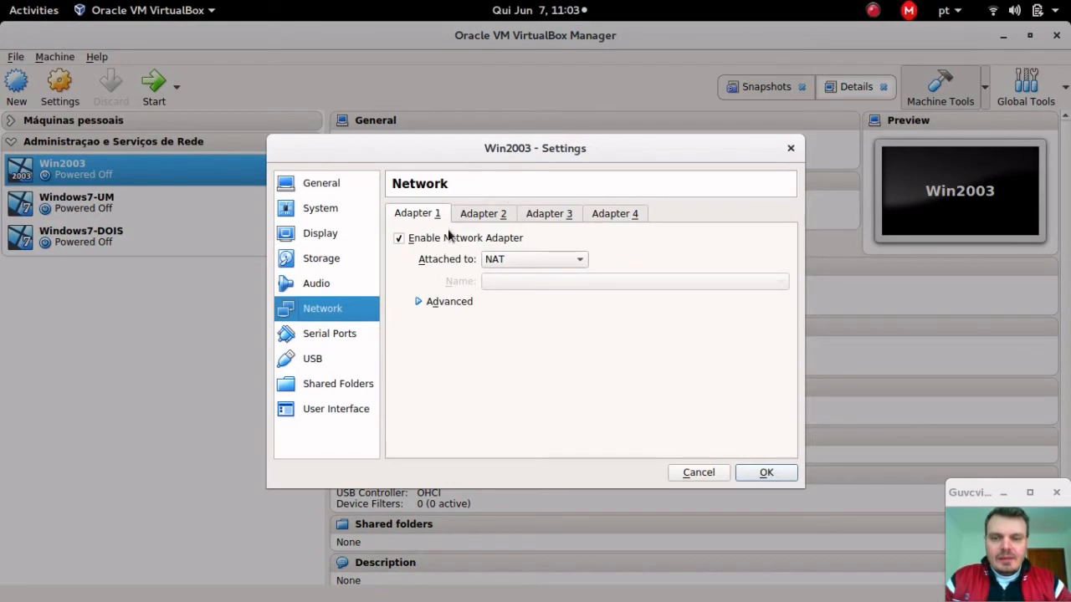
{"action": "left_click", "coordinate": [512, 261]}
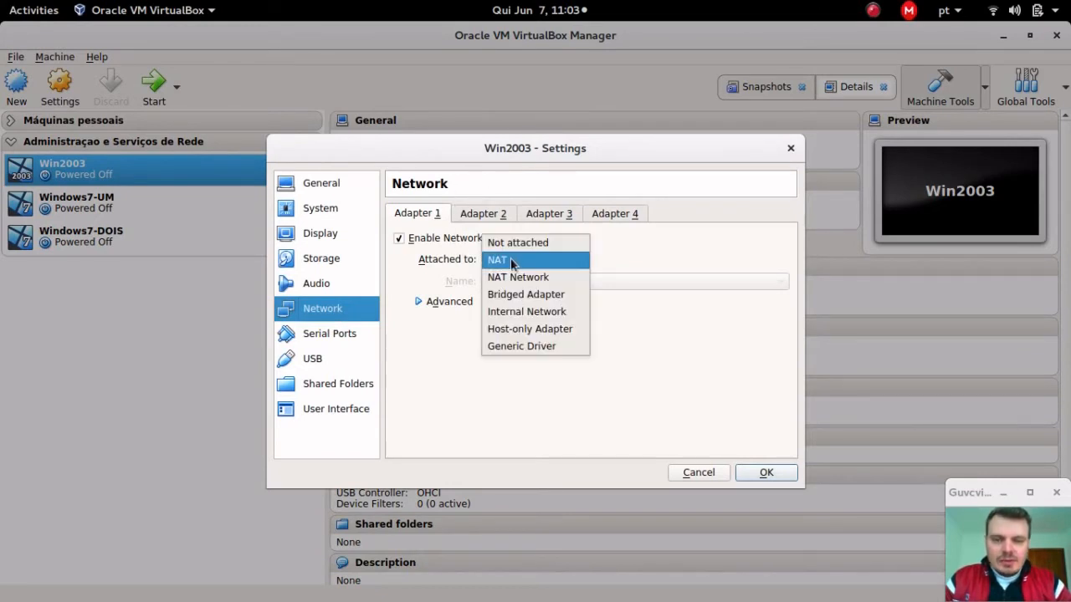
{"action": "left_click", "coordinate": [549, 322]}
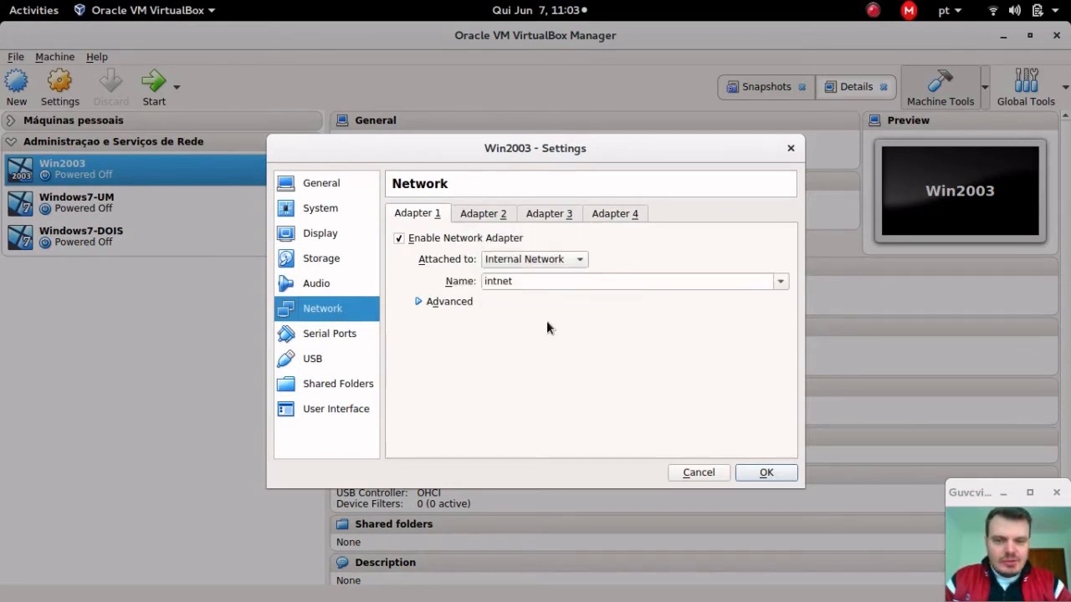
{"action": "left_click", "coordinate": [766, 473]}
Step: Attach Windows7-UM's Adapter 1 to Internal Network intnet and save
{"action": "right_click", "coordinate": [170, 203]}
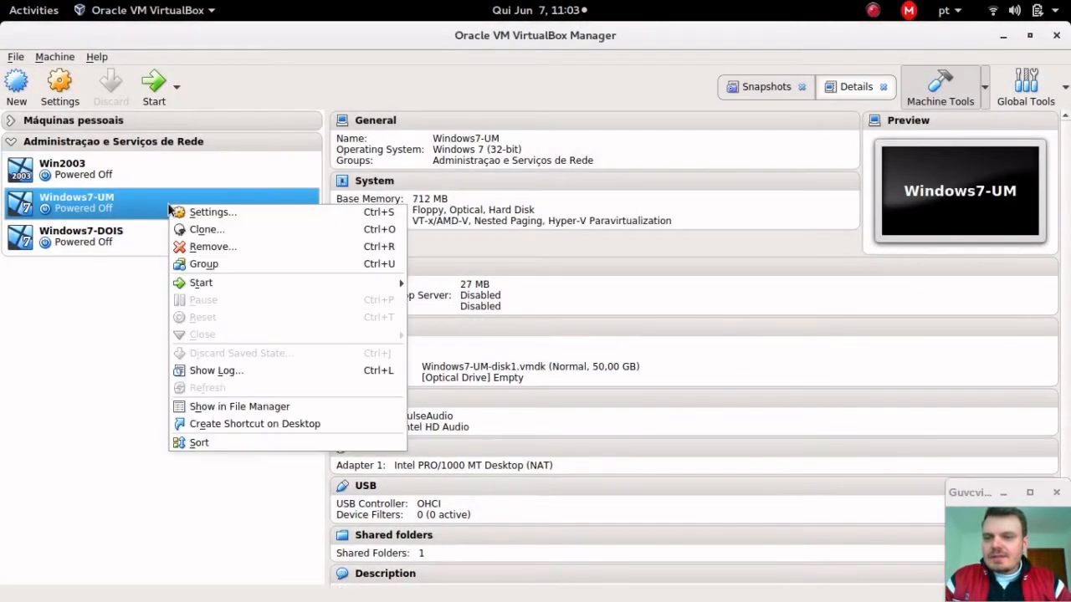
{"action": "left_click", "coordinate": [206, 215]}
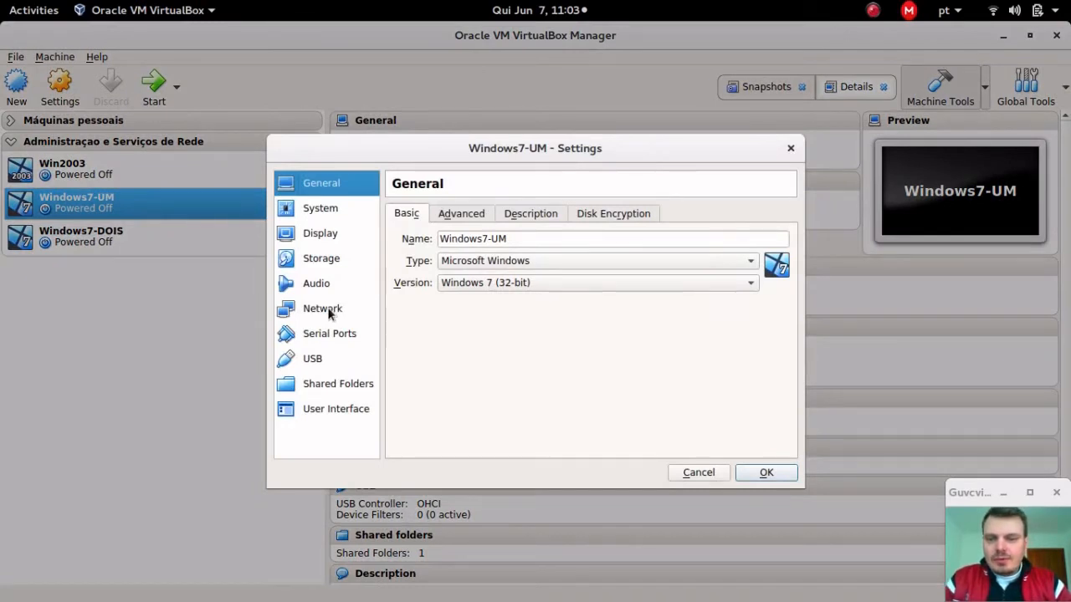
{"action": "left_click", "coordinate": [326, 309]}
{"action": "left_click", "coordinate": [520, 260]}
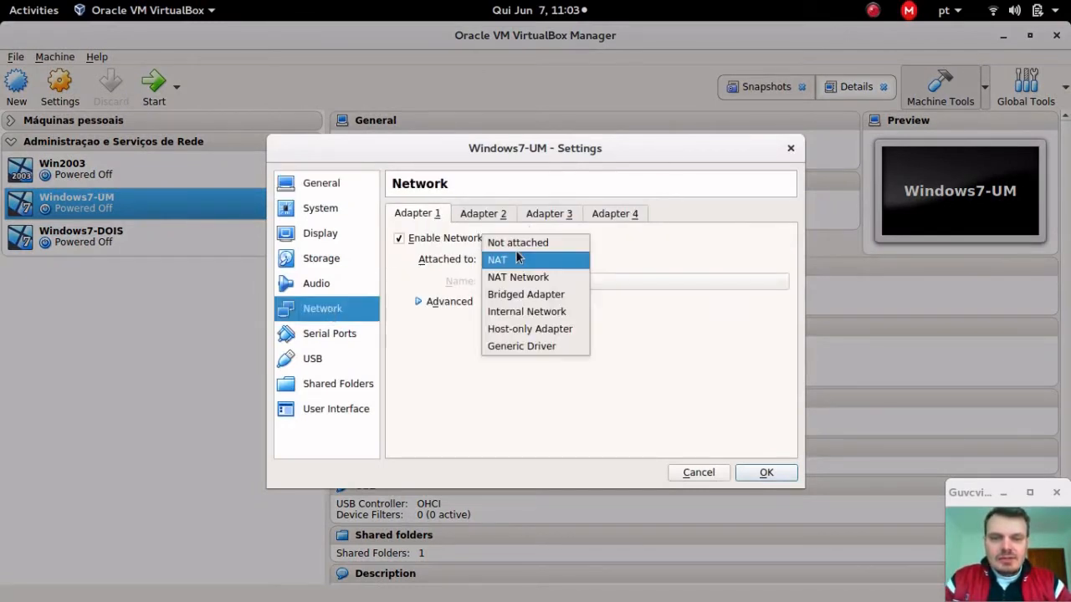
{"action": "left_click", "coordinate": [533, 313]}
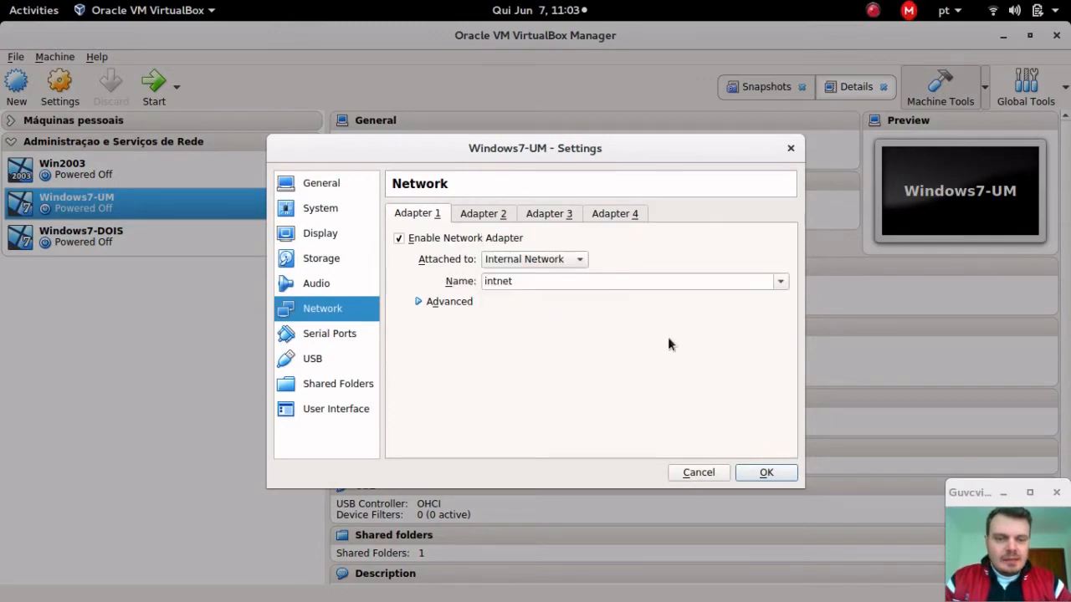
{"action": "left_click", "coordinate": [784, 481]}
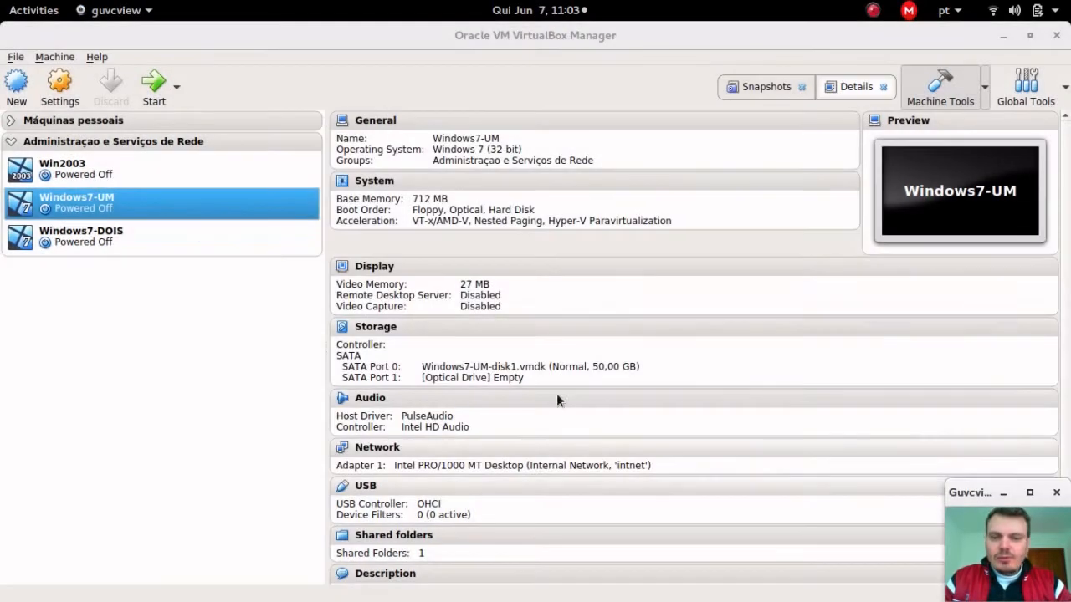
Step: Attach Windows7-DOIS's Adapter 1 to Internal Network intnet and save
{"action": "right_click", "coordinate": [200, 243]}
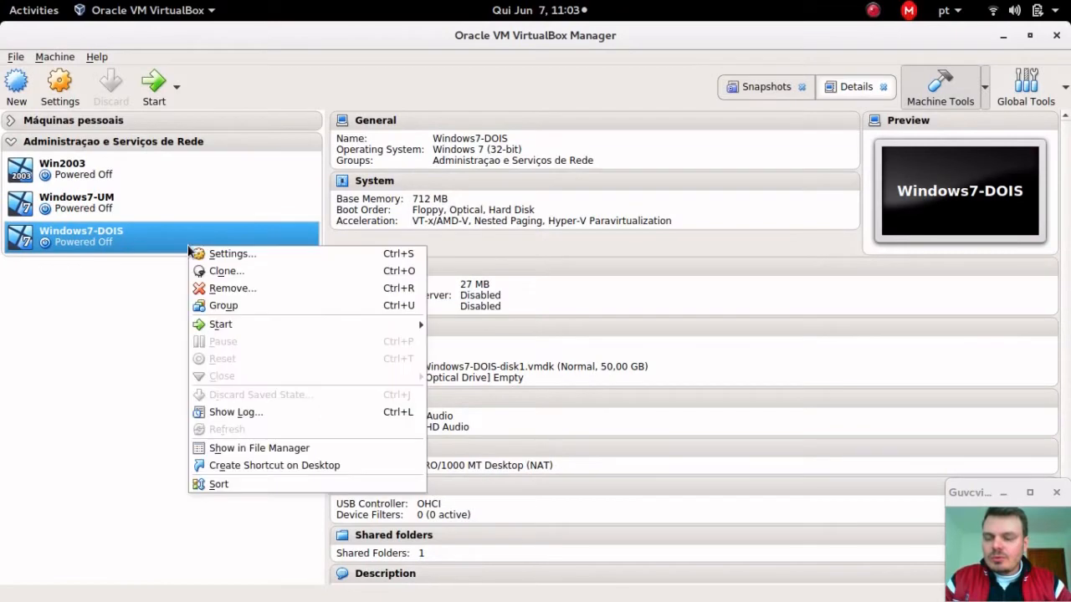
{"action": "left_click", "coordinate": [239, 255]}
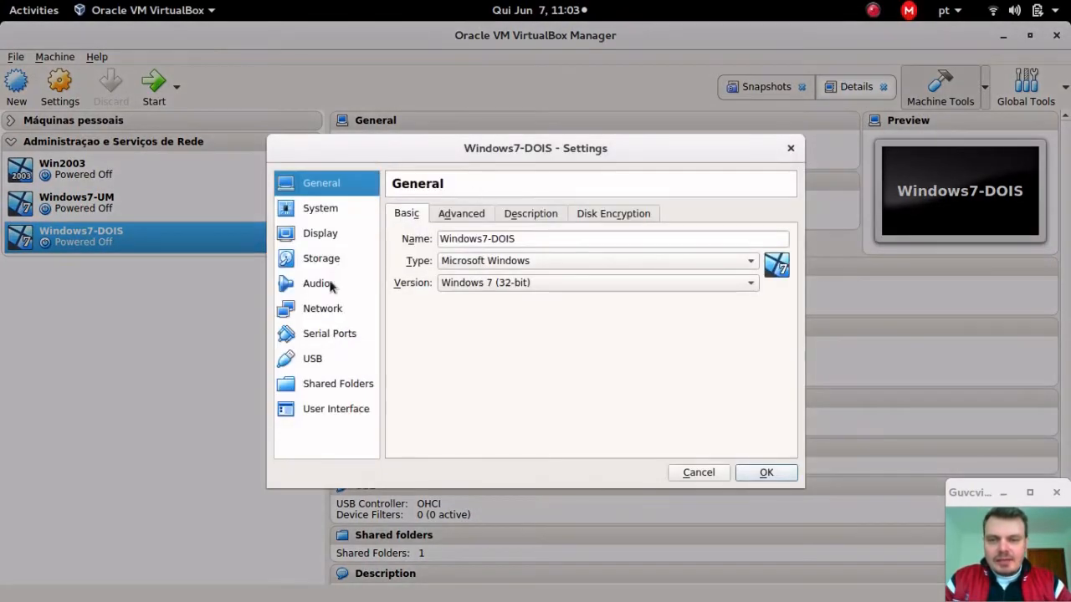
{"action": "left_click", "coordinate": [331, 306]}
{"action": "left_click", "coordinate": [494, 261]}
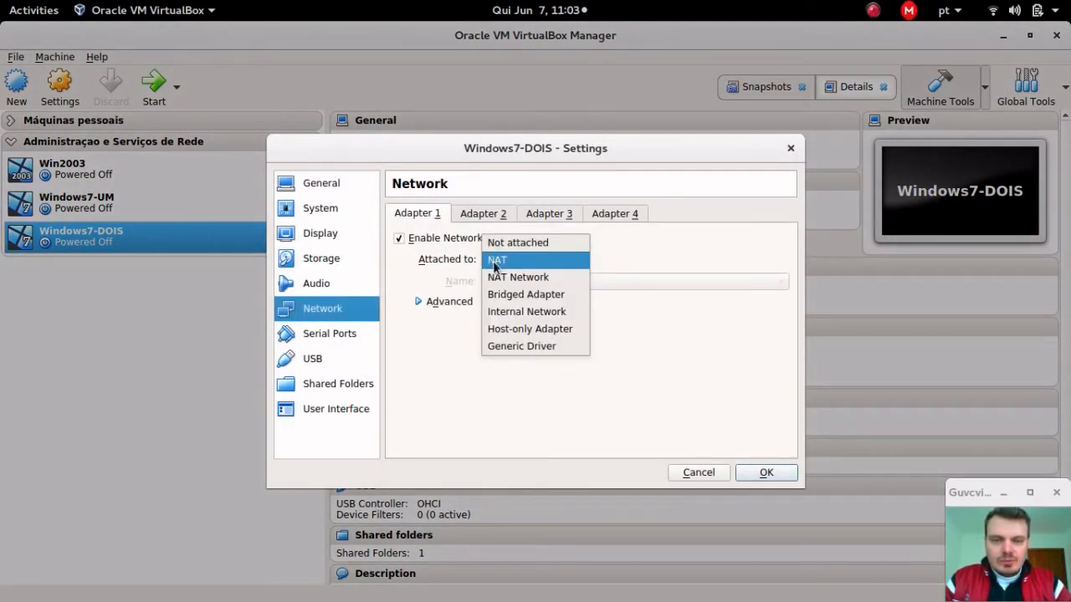
{"action": "left_click", "coordinate": [517, 313]}
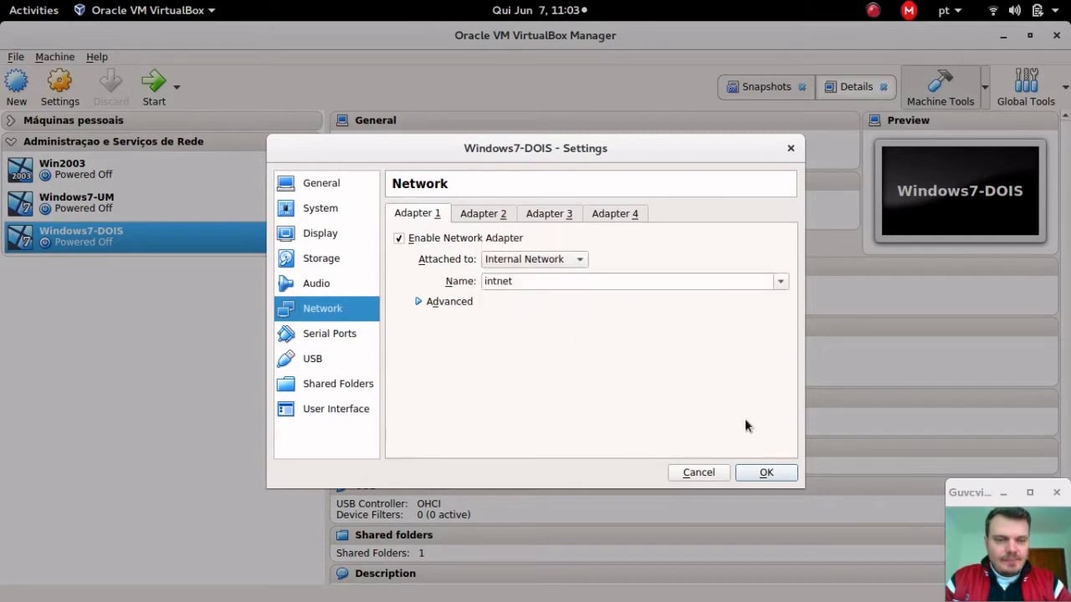
{"action": "left_click", "coordinate": [747, 481]}
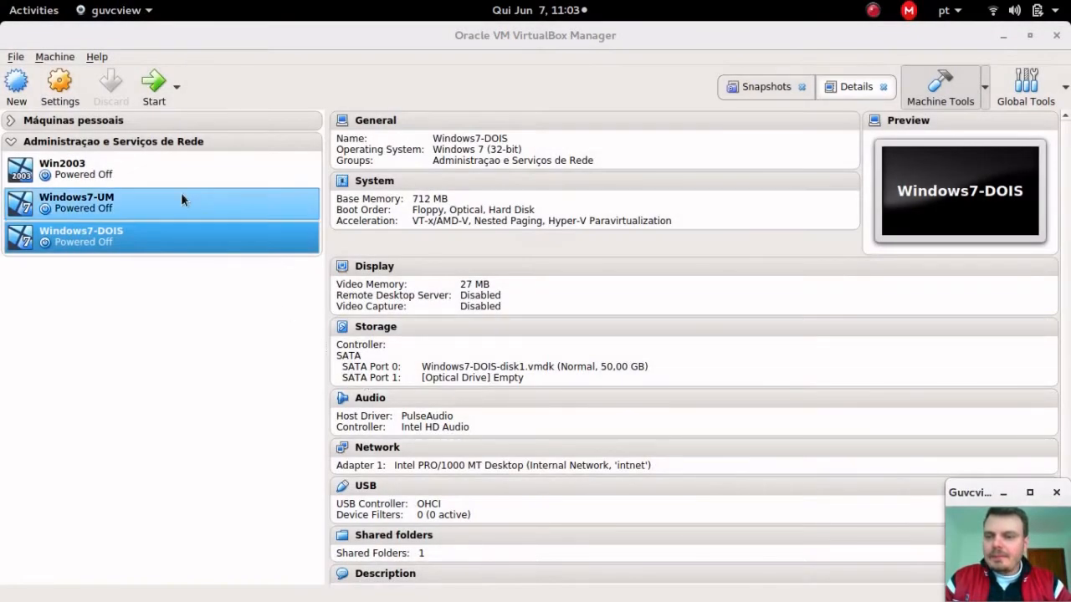
{"action": "left_click", "coordinate": [178, 182]}
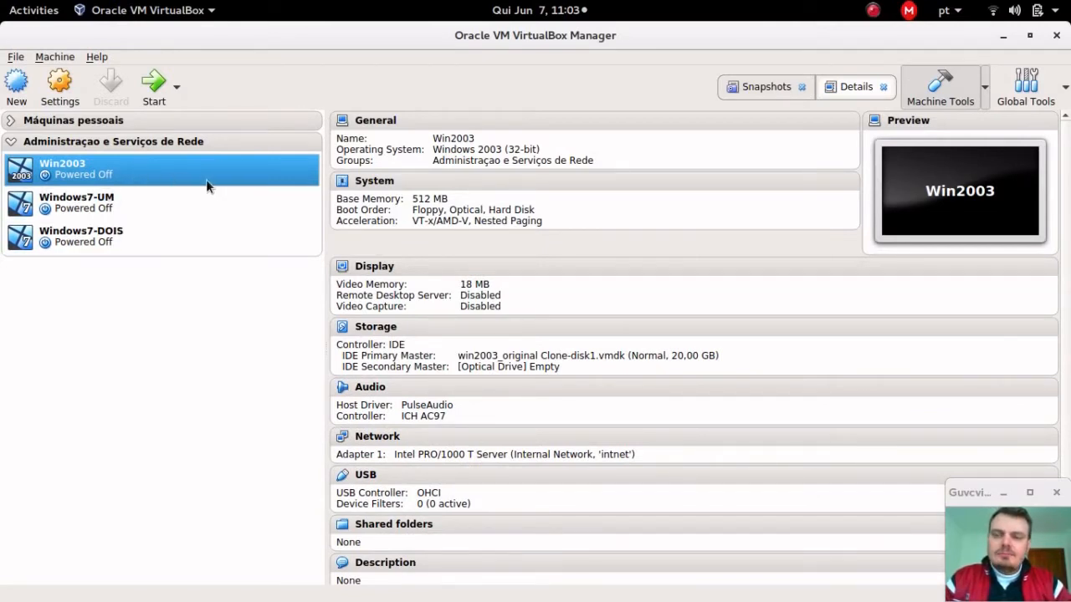
{"action": "left_click", "coordinate": [169, 233]}
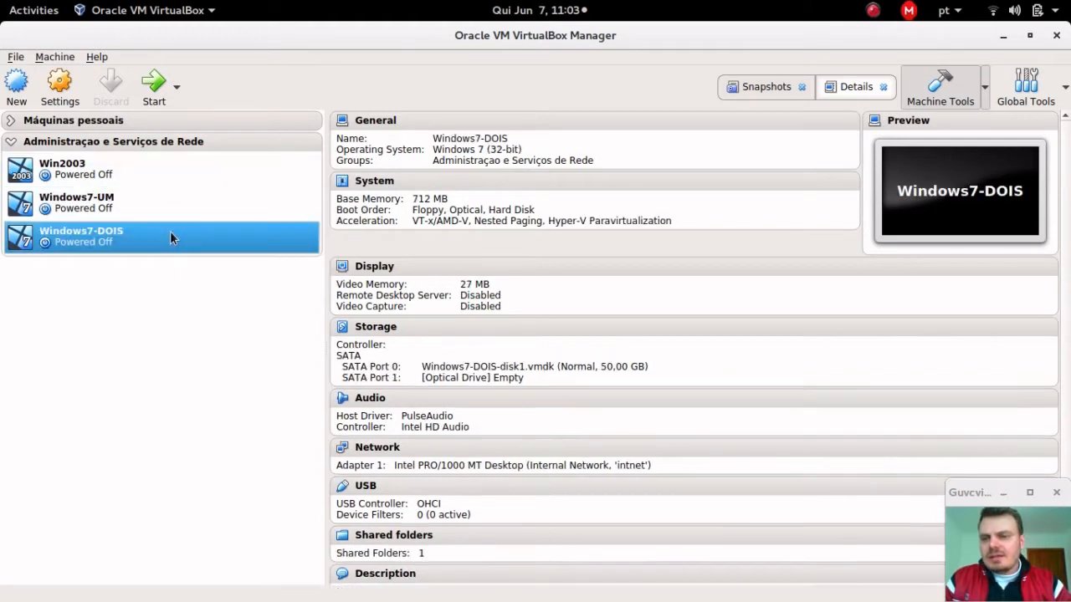
{"action": "left_click", "coordinate": [182, 205]}
{"action": "left_click", "coordinate": [204, 166]}
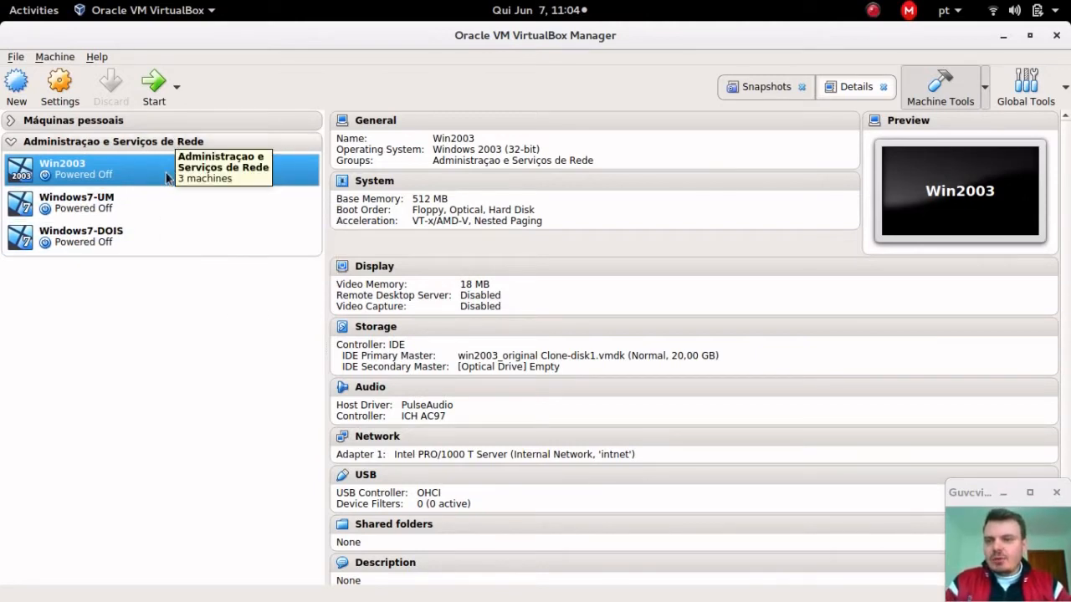
Step: Start Win2003, Windows7-UM and Windows7-DOIS, moving each machine window aside
{"action": "left_click", "coordinate": [160, 88]}
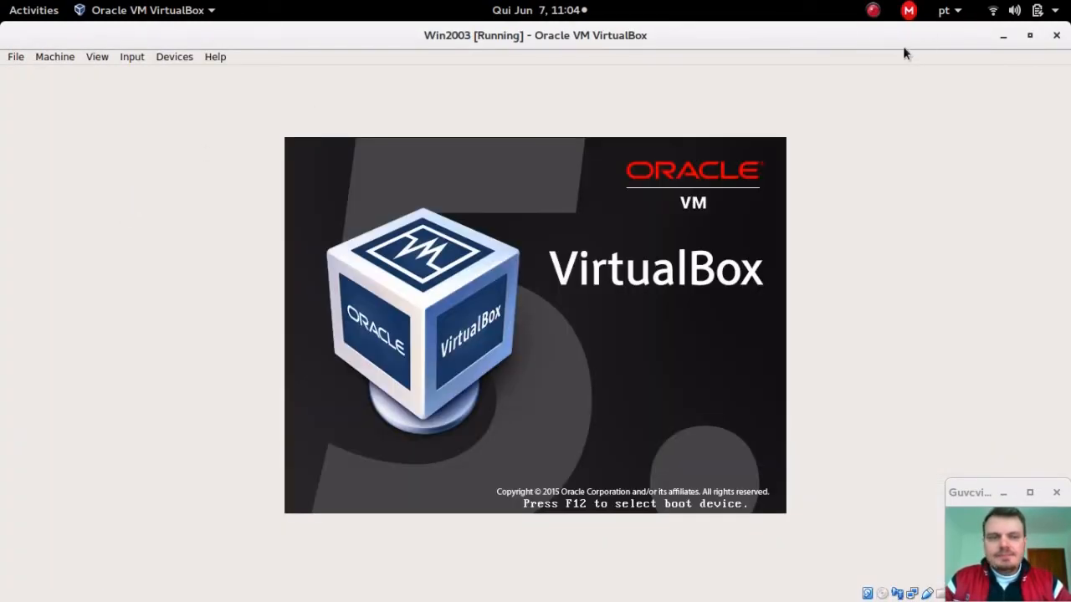
{"action": "left_click_drag", "start_coordinate": [841, 76], "coordinate": [841, 148]}
{"action": "left_click", "coordinate": [159, 203]}
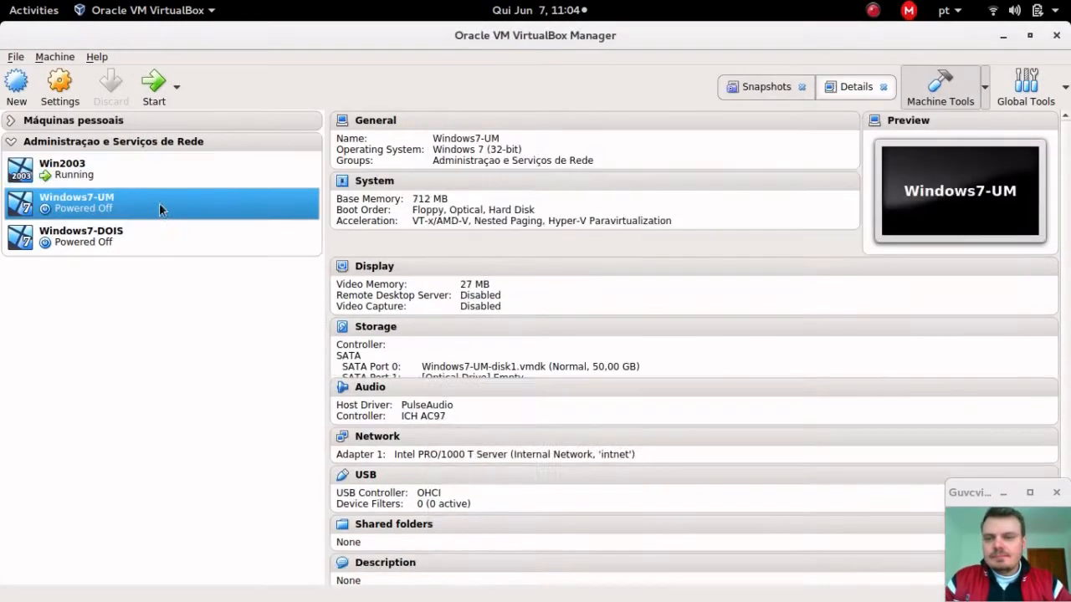
{"action": "left_click", "coordinate": [156, 94]}
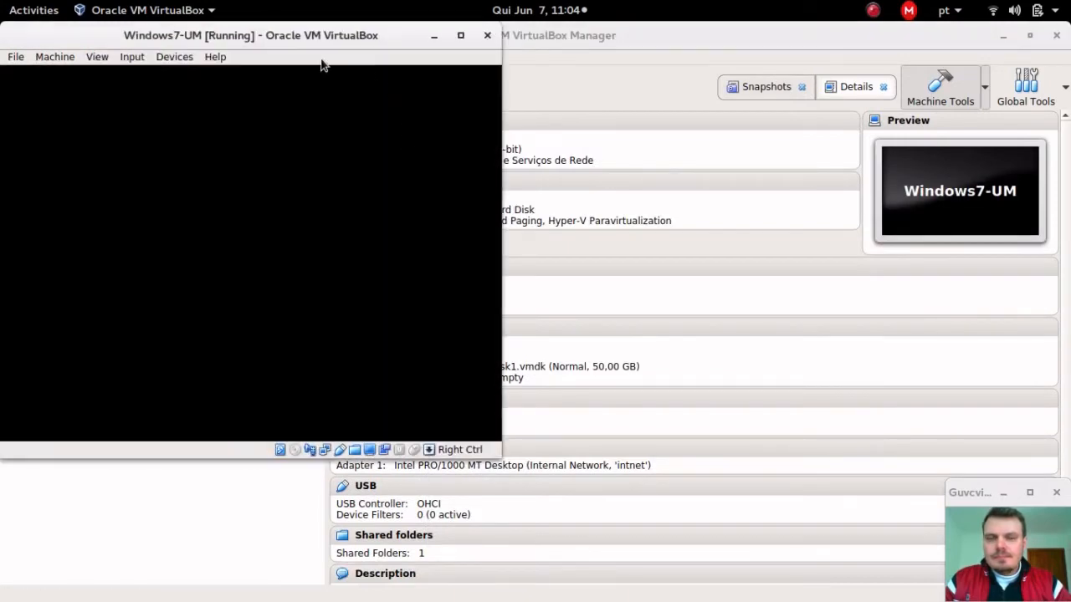
{"action": "left_click_drag", "start_coordinate": [323, 37], "coordinate": [563, 168]}
{"action": "left_click", "coordinate": [125, 231]}
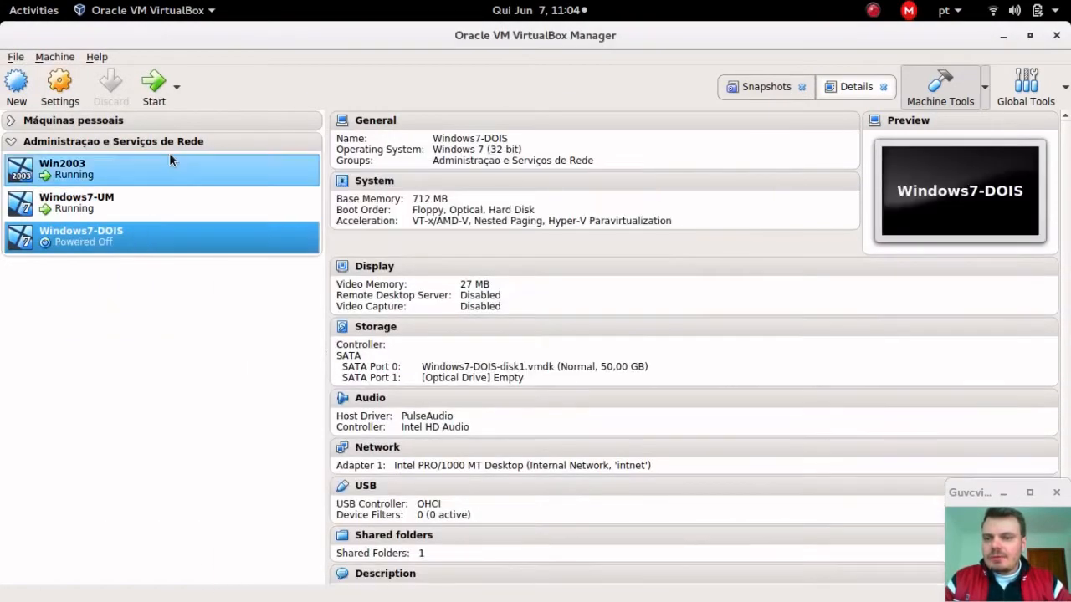
{"action": "left_click", "coordinate": [154, 85]}
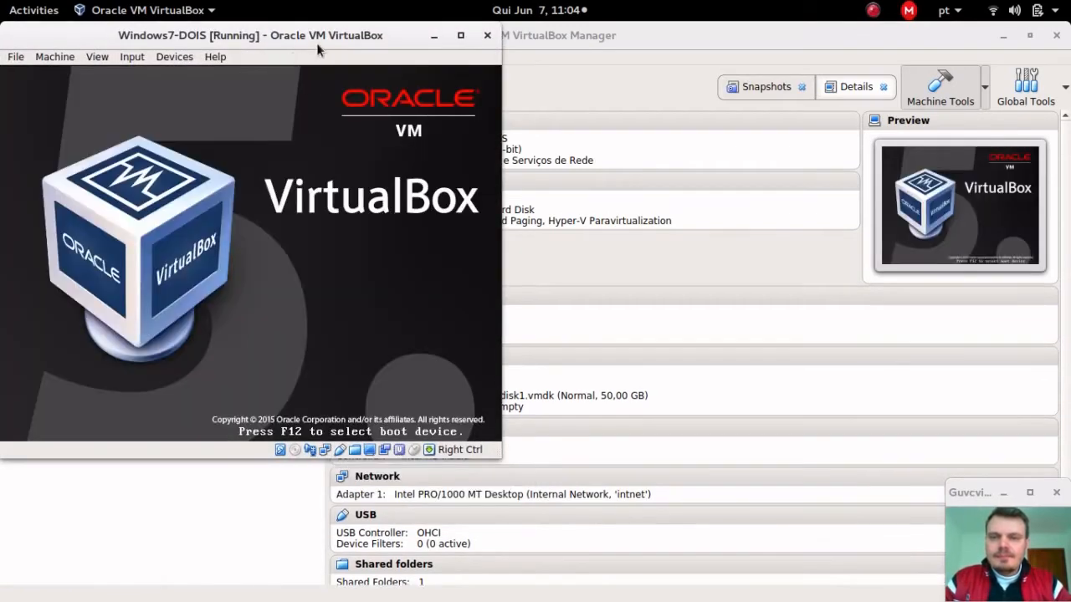
{"action": "left_click_drag", "start_coordinate": [316, 43], "coordinate": [349, 91]}
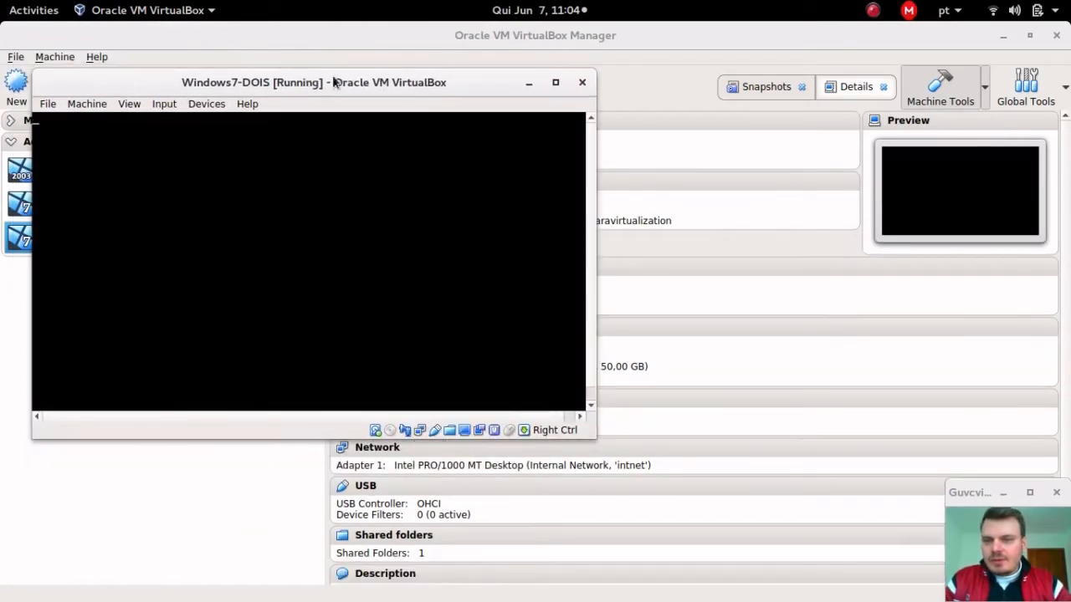
Step: Start Windows normally from the recovery menu and bring the Win2003 window forward
{"action": "key", "text": "Return"}
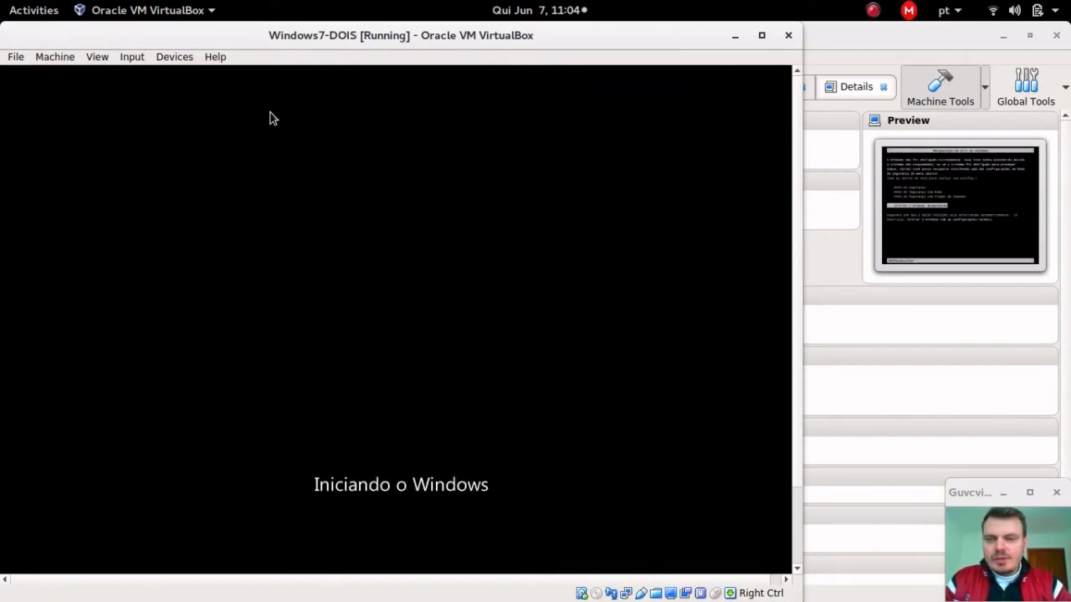
{"action": "mouse_move", "coordinate": [2, 2]}
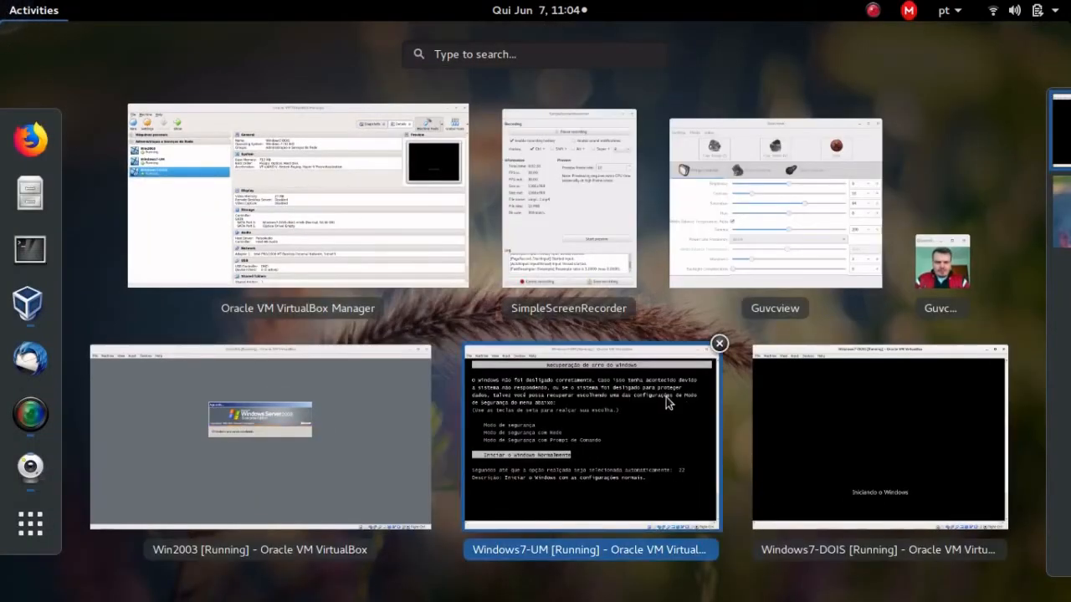
{"action": "left_click", "coordinate": [666, 398]}
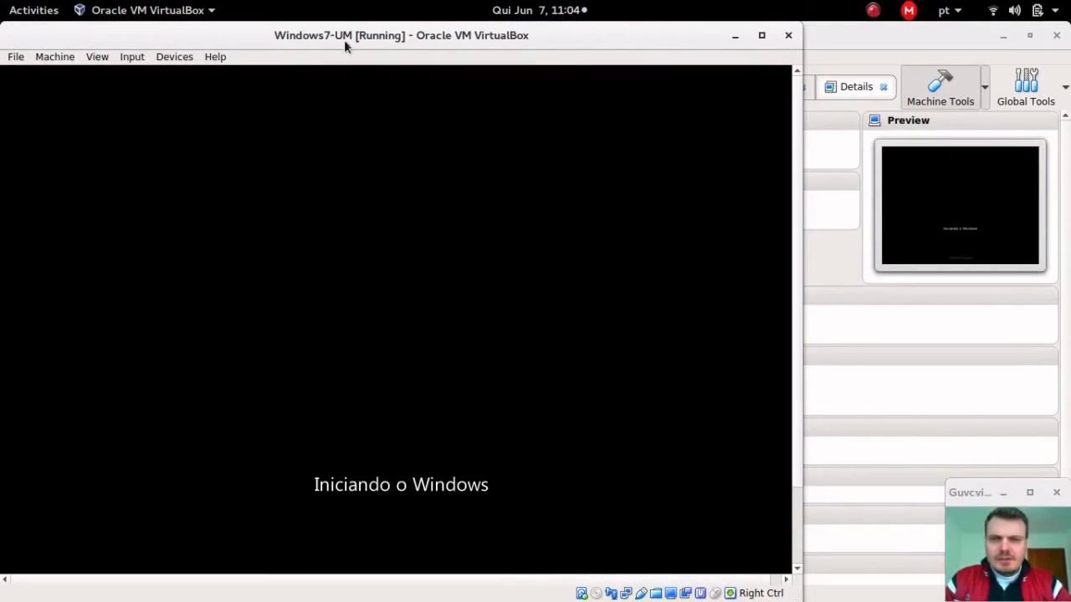
{"action": "mouse_move", "coordinate": [2, 2]}
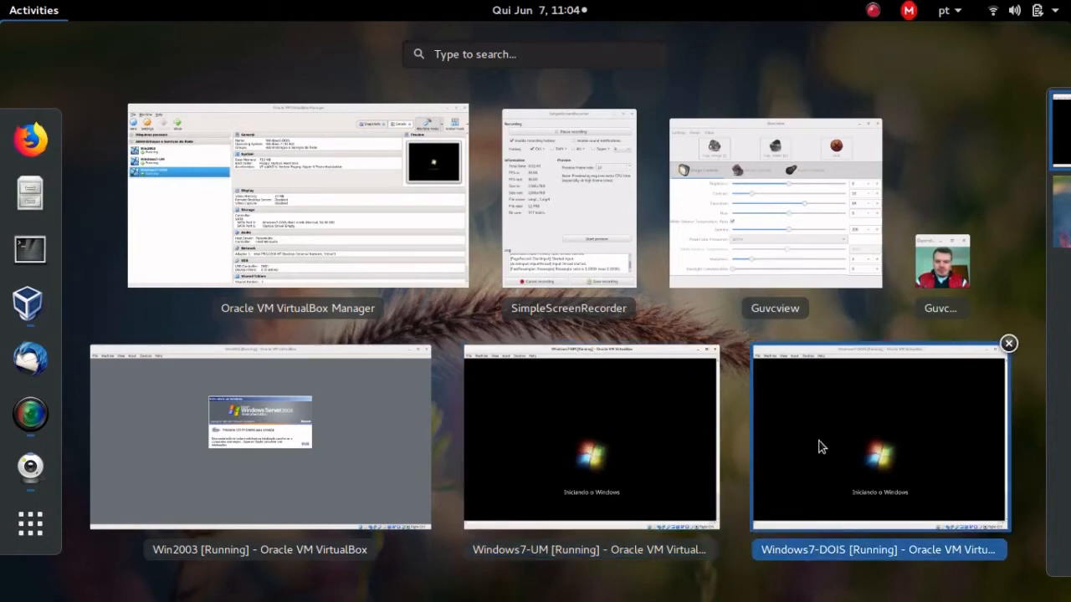
{"action": "left_click", "coordinate": [330, 453]}
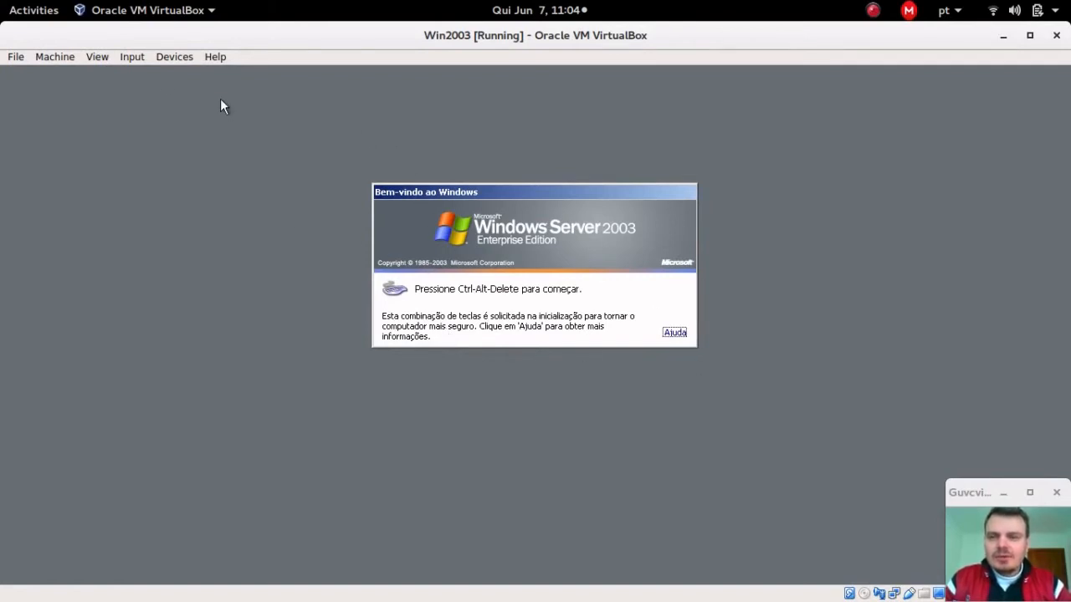
Step: Send Ctrl-Alt-Del, log on as Administrador, and close Manage Your Server
{"action": "left_click", "coordinate": [133, 57]}
{"action": "mouse_move", "coordinate": [140, 77]}
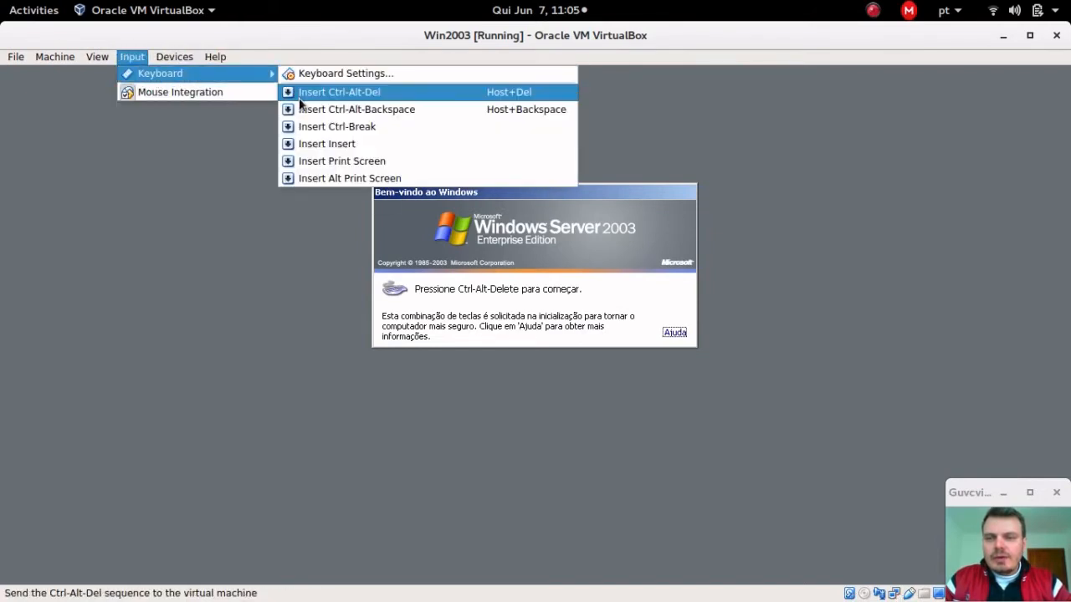
{"action": "left_click", "coordinate": [299, 97]}
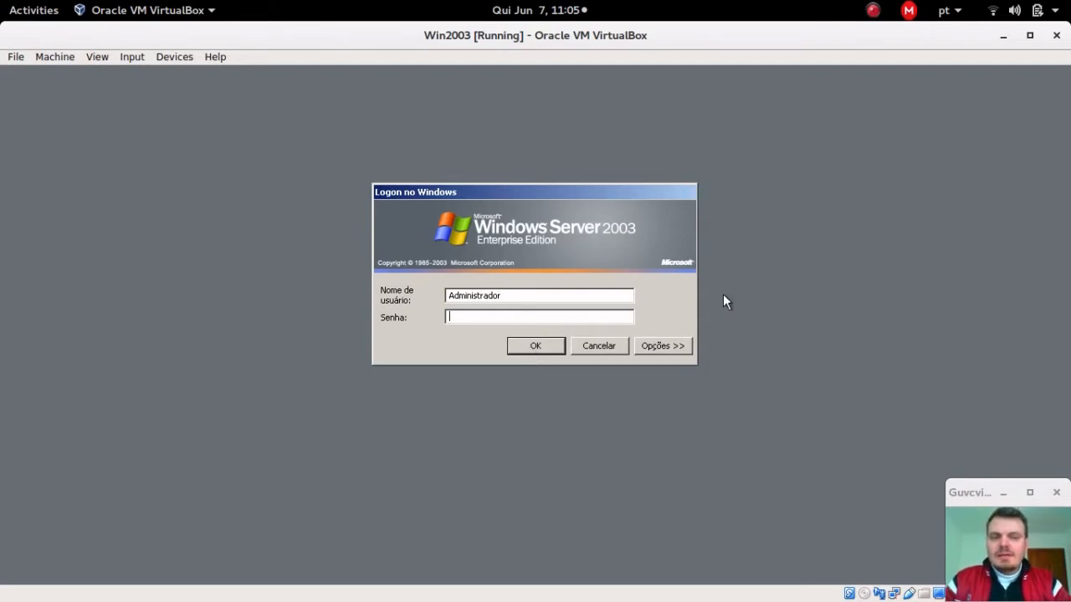
{"action": "left_click", "coordinate": [538, 345]}
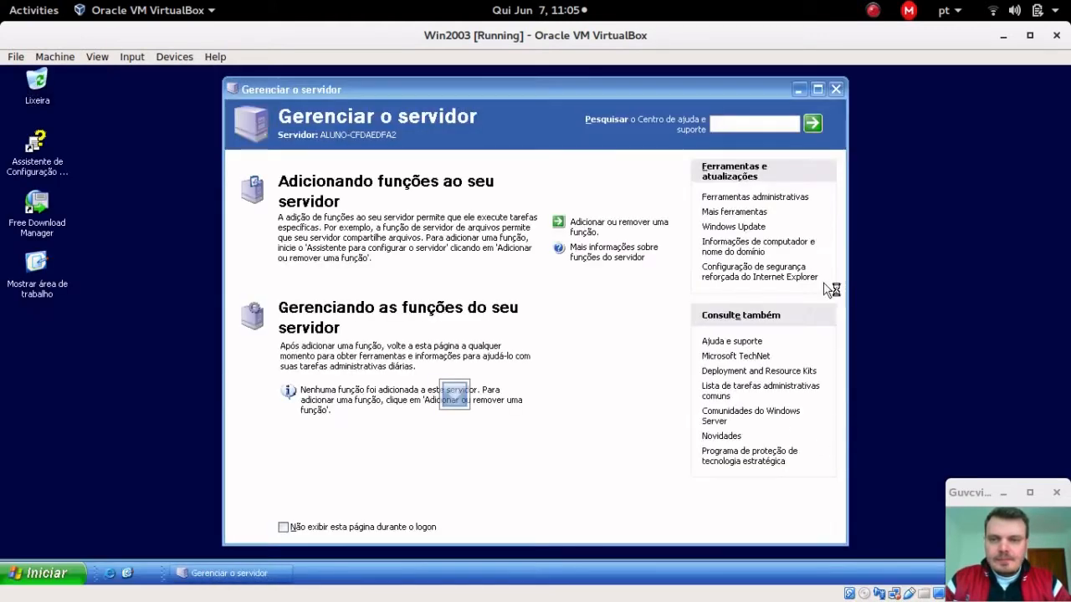
{"action": "left_click", "coordinate": [836, 90]}
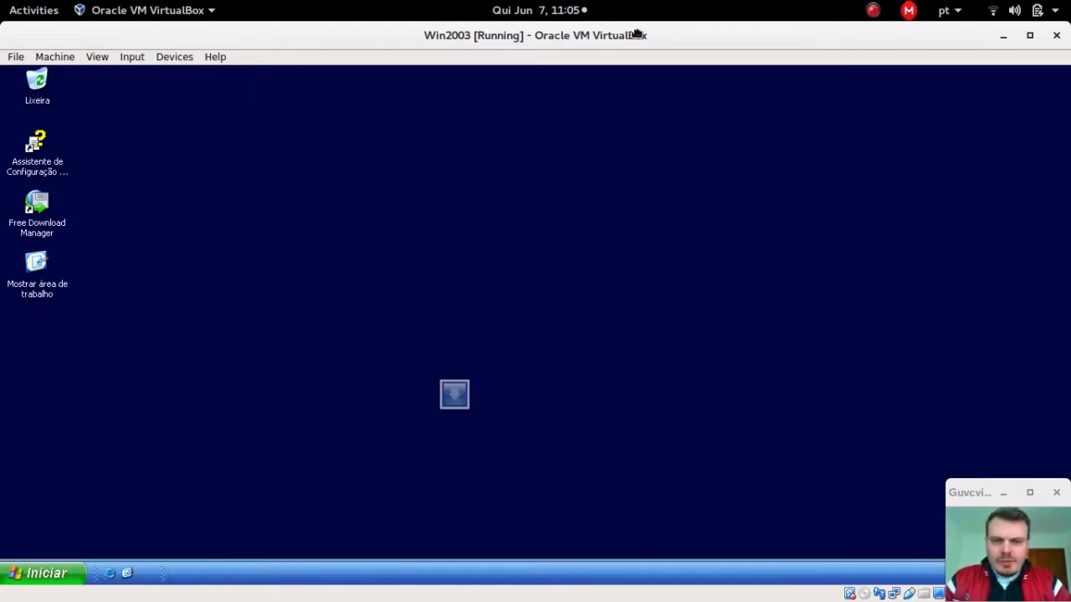
Step: Shrink the Win2003 window to reveal Windows 7 and dismiss the Java notification
{"action": "left_click_drag", "start_coordinate": [636, 34], "coordinate": [553, 92]}
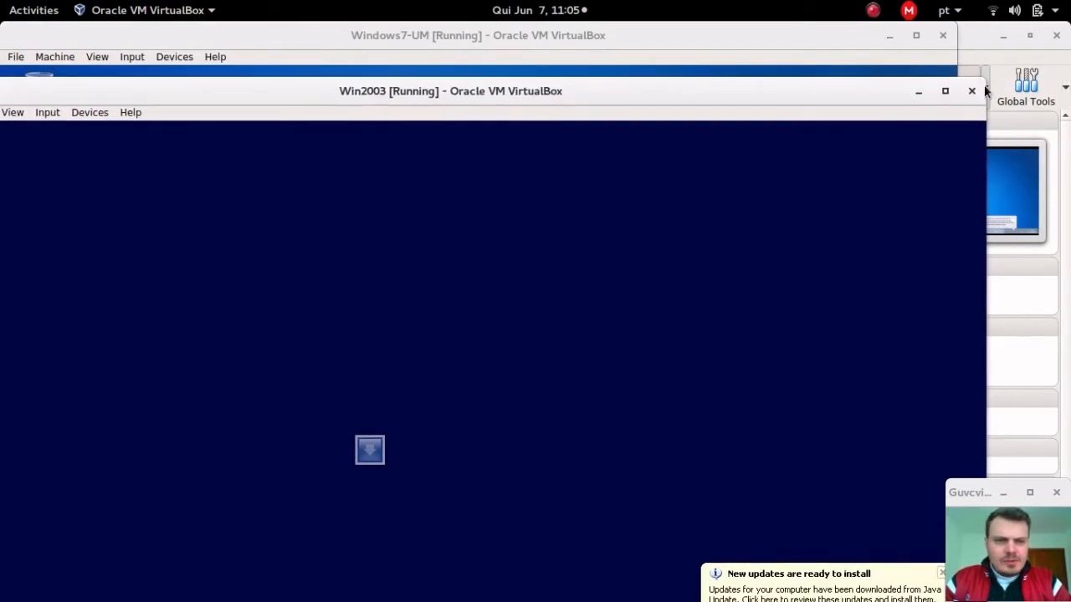
{"action": "left_click_drag", "start_coordinate": [980, 78], "coordinate": [654, 55]}
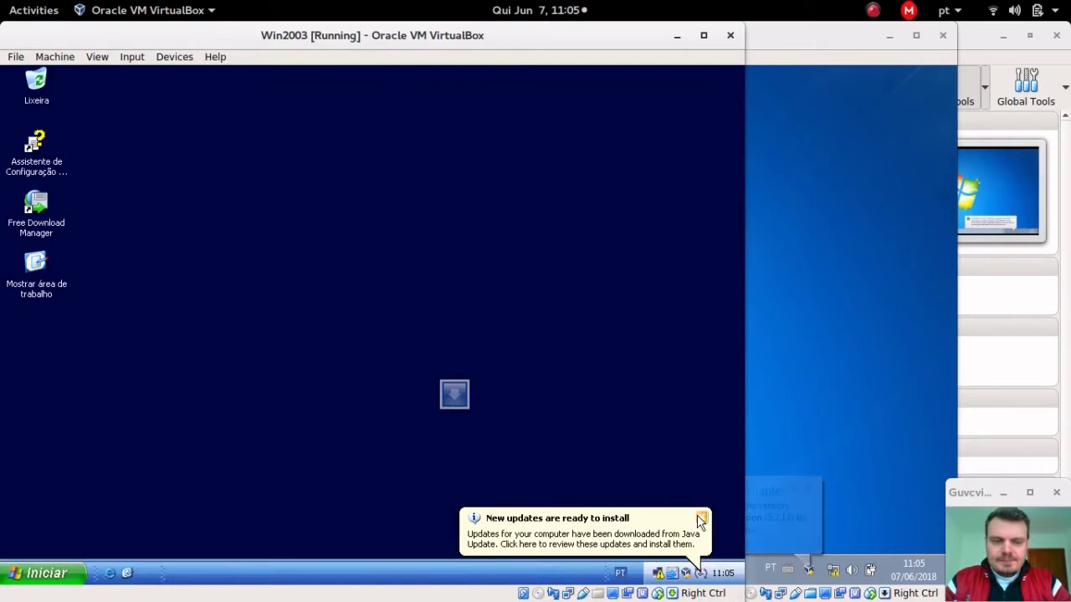
{"action": "left_click", "coordinate": [700, 518]}
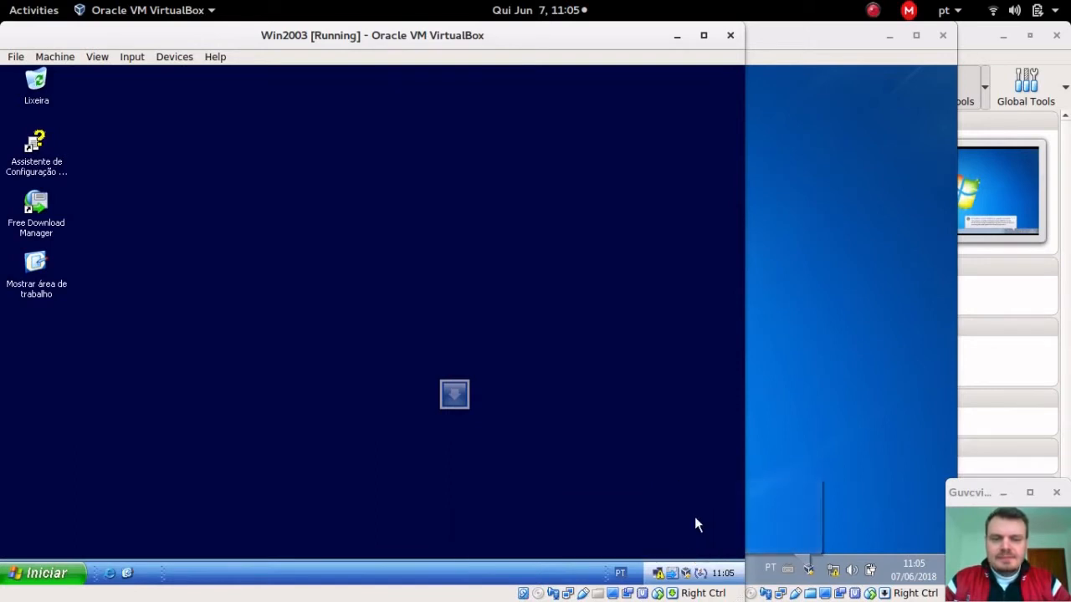
Step: Open the local connection's TCP/IP properties and choose a manually entered IP address
{"action": "right_click", "coordinate": [657, 572]}
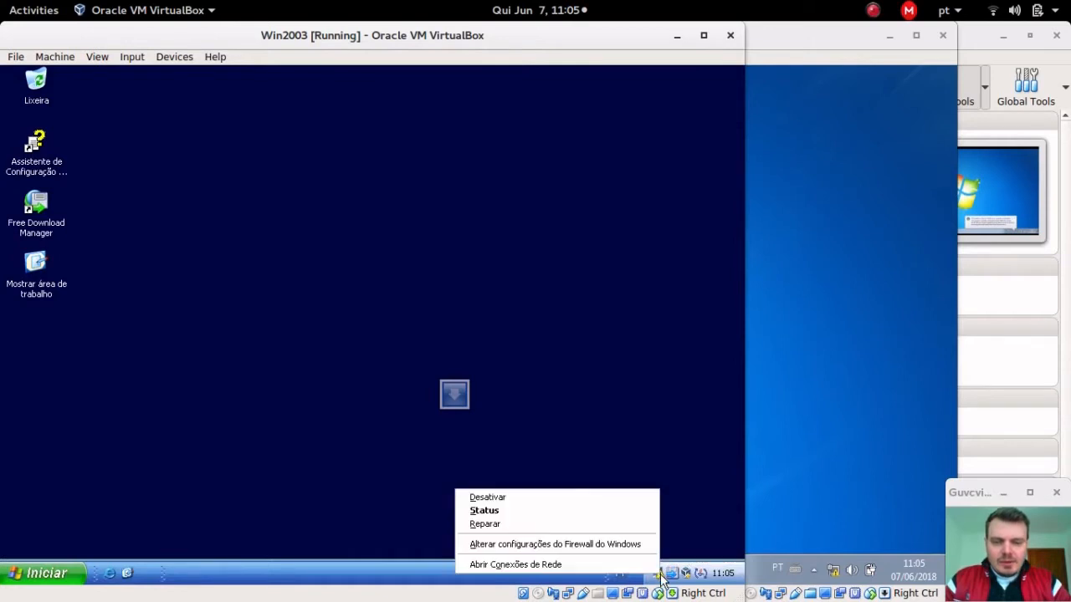
{"action": "left_click", "coordinate": [599, 515]}
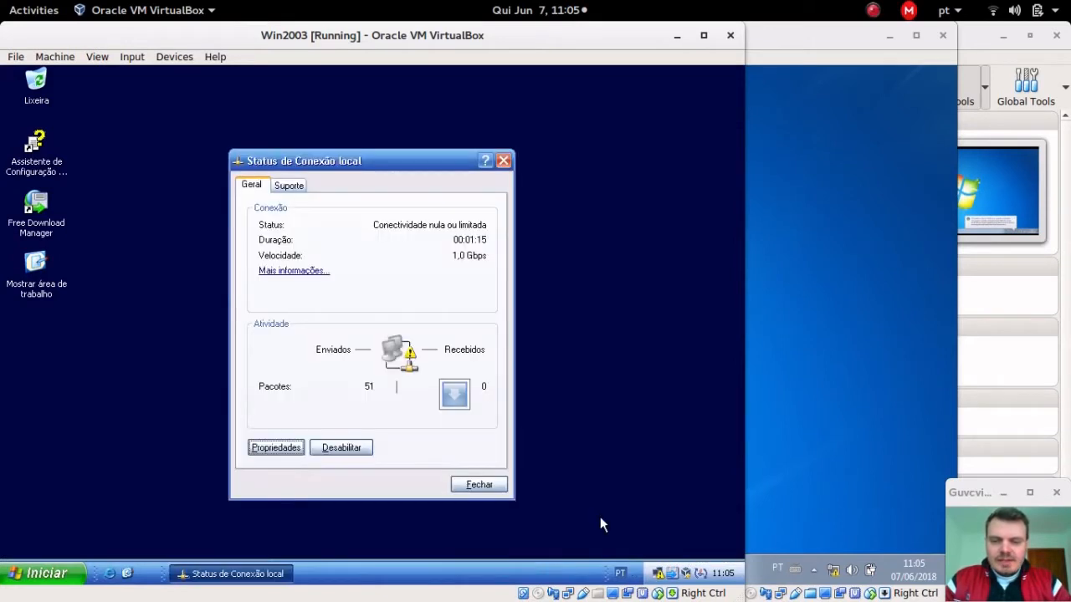
{"action": "left_click", "coordinate": [276, 447]}
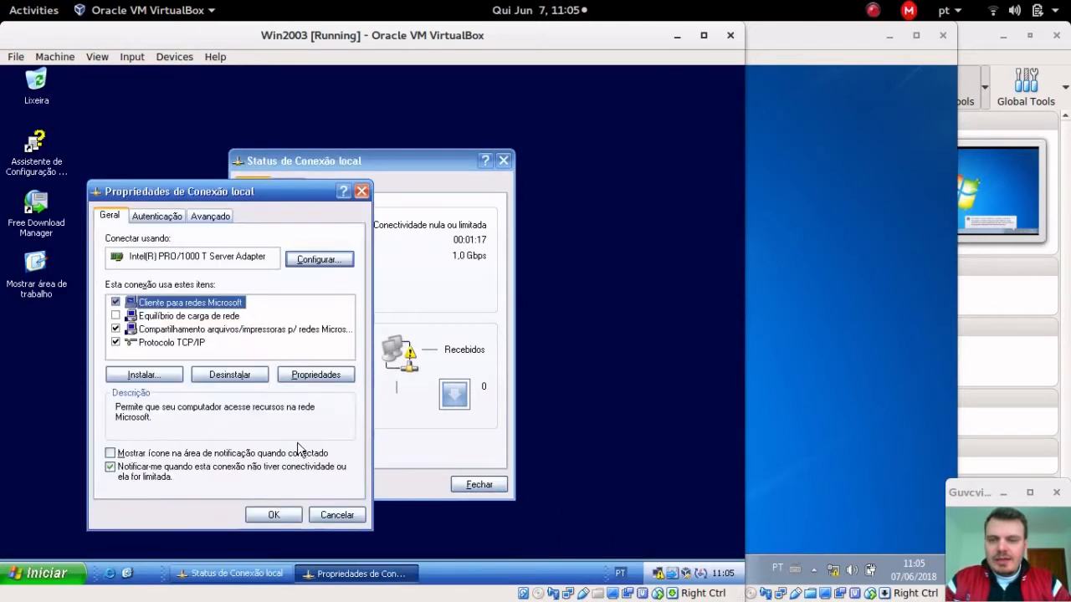
{"action": "left_click", "coordinate": [188, 345]}
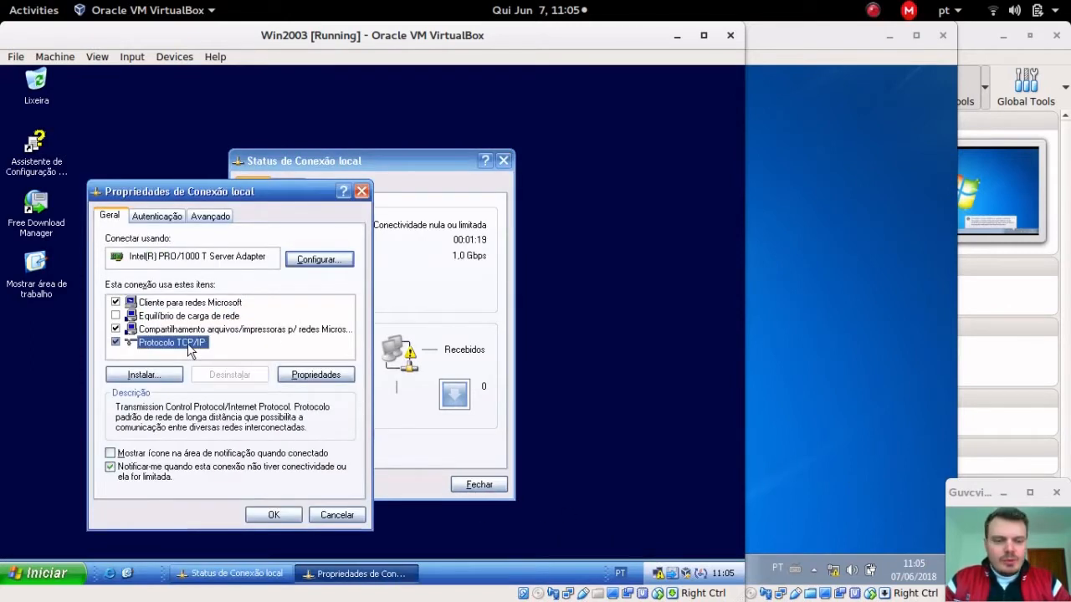
{"action": "left_click", "coordinate": [304, 375]}
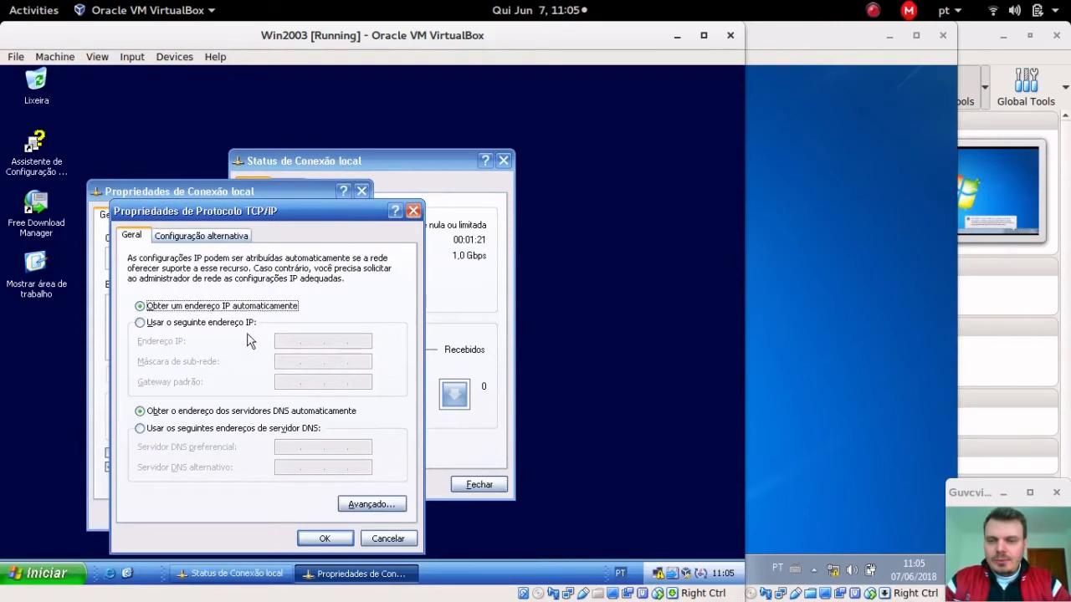
{"action": "left_click", "coordinate": [244, 323]}
Step: Enter IP 192.168.1.2, mask 255.255.255.0, gateway 192.168.1.1, DNS 127.0.0.1 and apply
{"action": "left_click", "coordinate": [298, 338]}
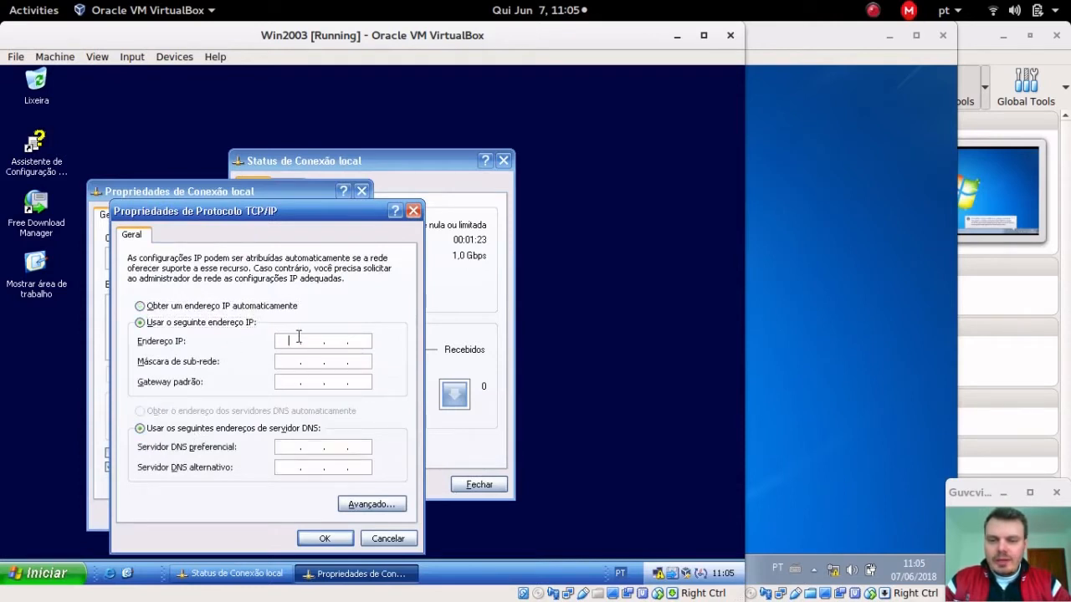
{"action": "type", "text": "19"}
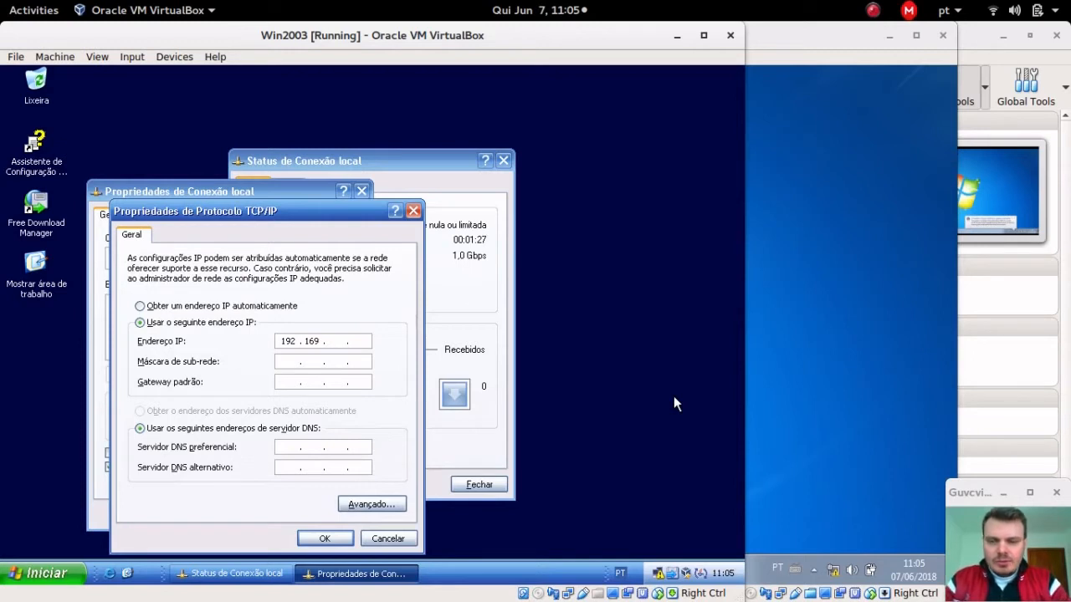
{"action": "type", "text": "2 . 169 . 1 . 2"}
{"action": "key", "text": "Tab"}
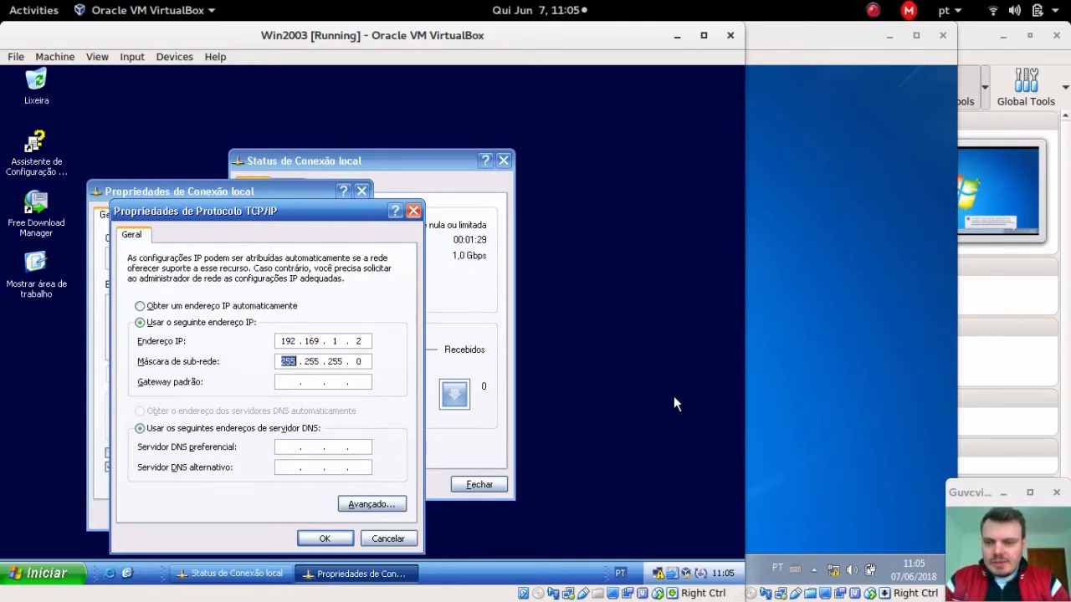
{"action": "key", "text": "Tab"}
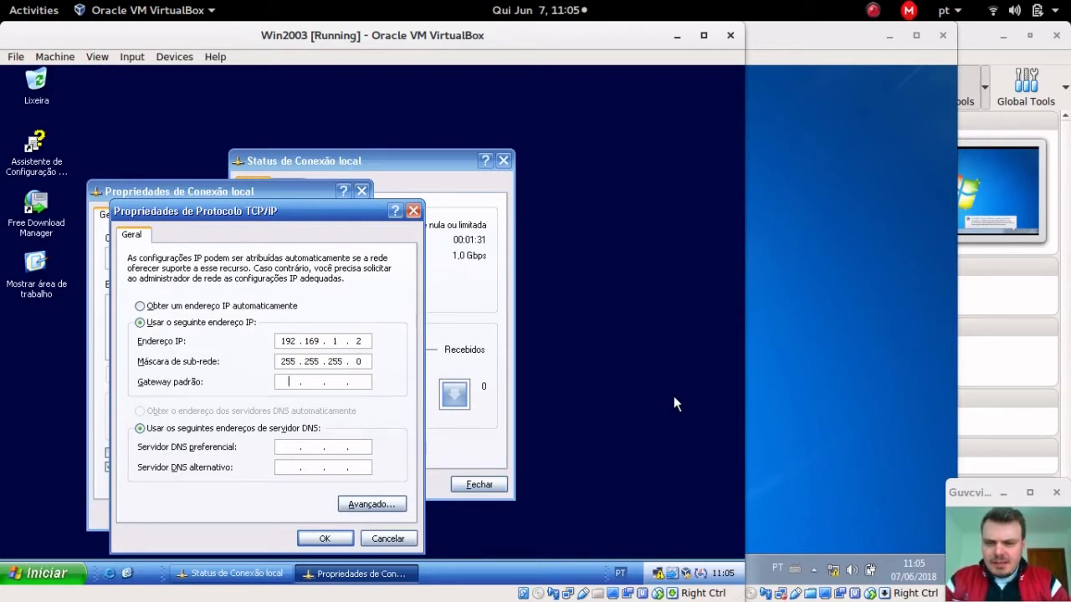
{"action": "type", "text": "192 . "}
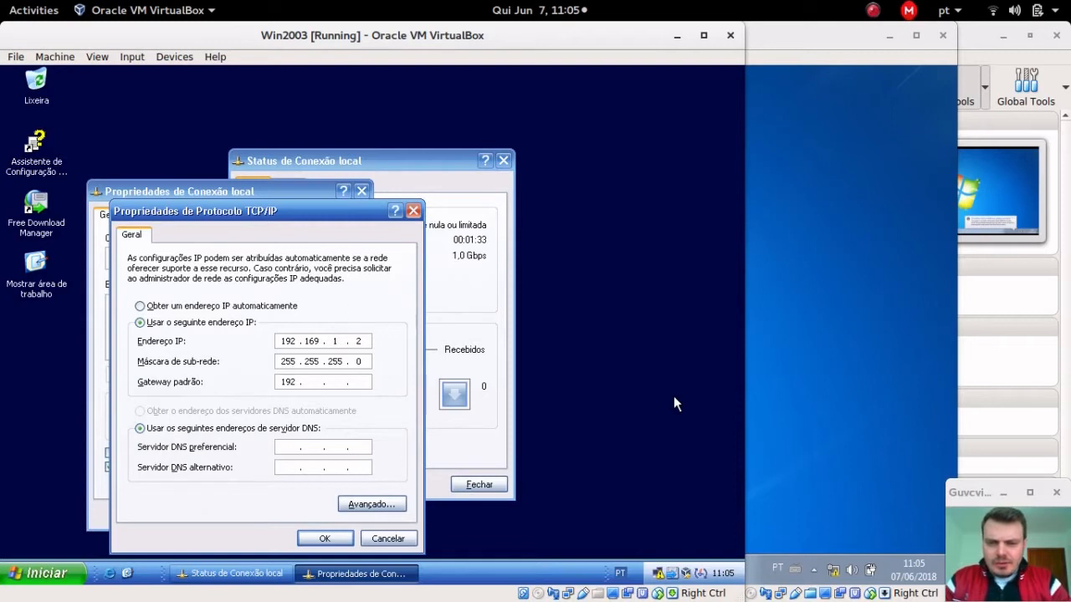
{"action": "type", "text": "168 . 1"}
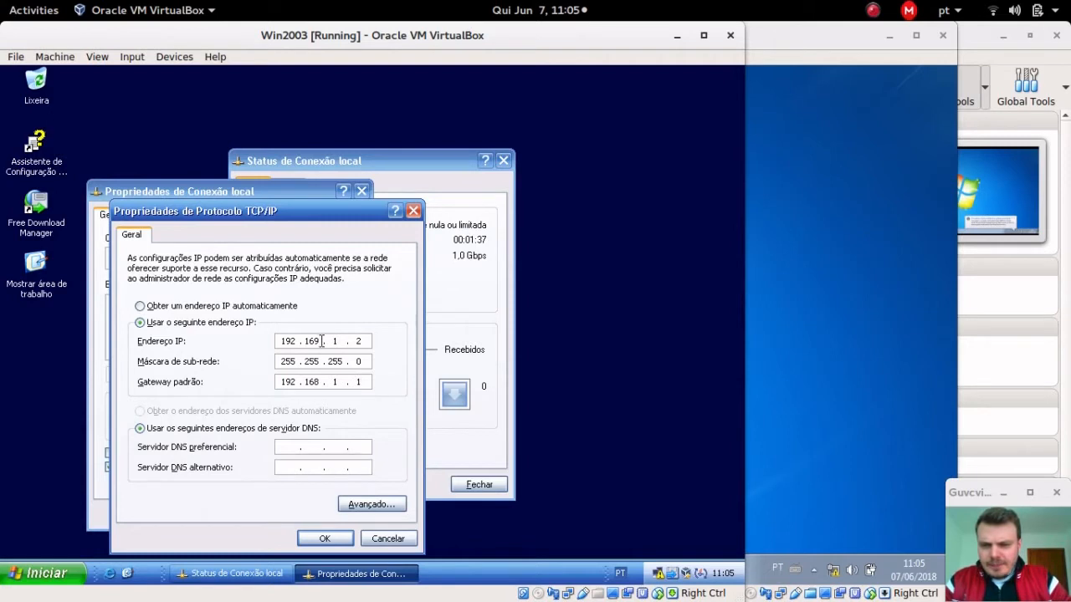
{"action": "double_click", "coordinate": [288, 362]}
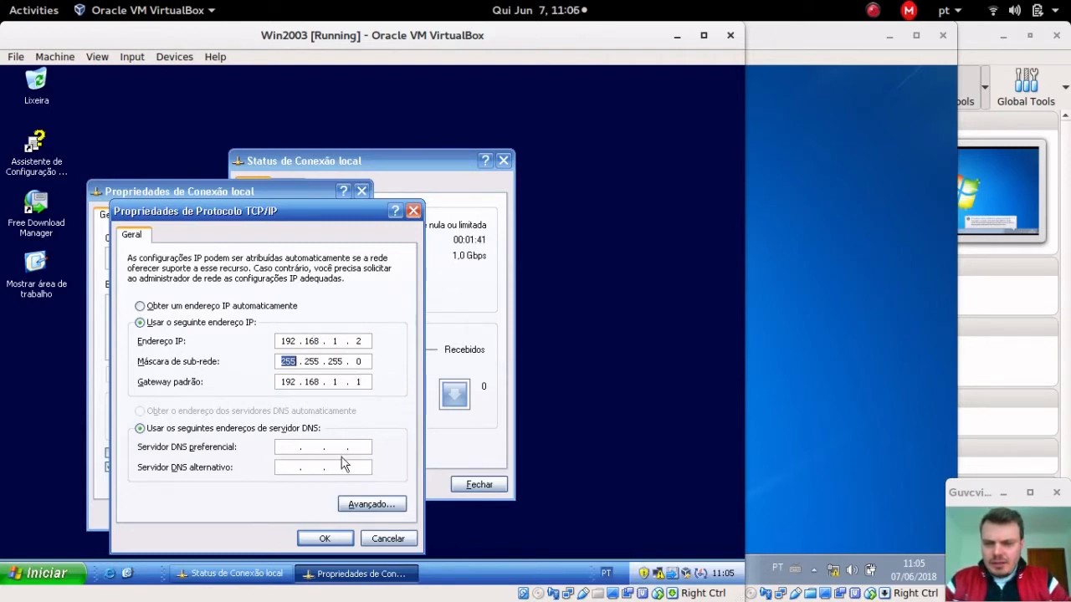
{"action": "left_click", "coordinate": [284, 448]}
{"action": "type", "text": "127 . 0 . 0 . 1"}
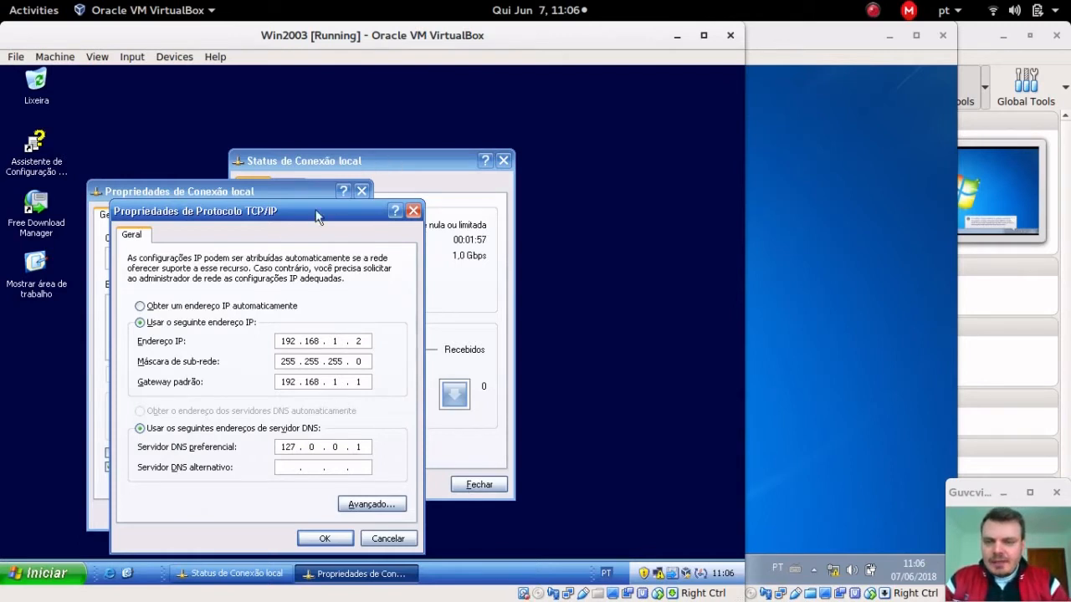
{"action": "left_click_drag", "start_coordinate": [288, 205], "coordinate": [327, 158]}
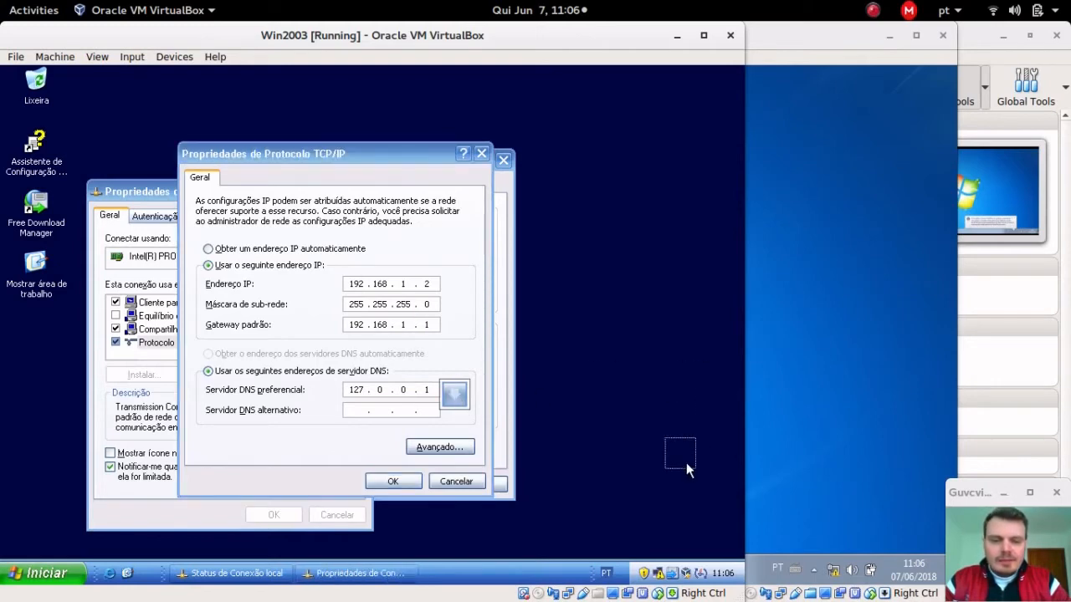
{"action": "left_click", "coordinate": [408, 481]}
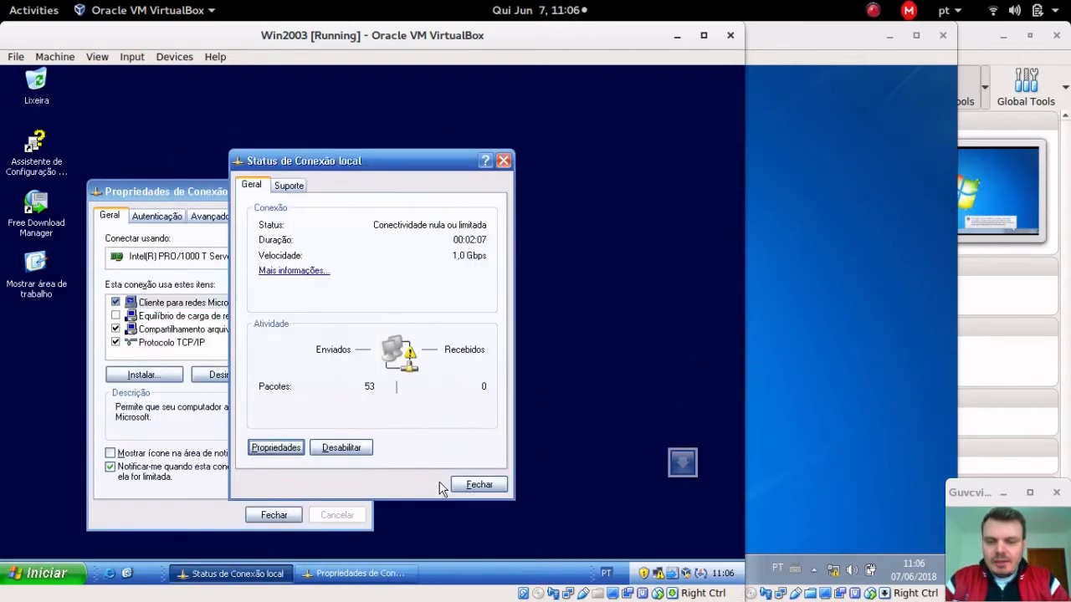
Step: Close Win2003's connection windows and bring the Windows7-UM machine to the front
{"action": "left_click", "coordinate": [476, 486]}
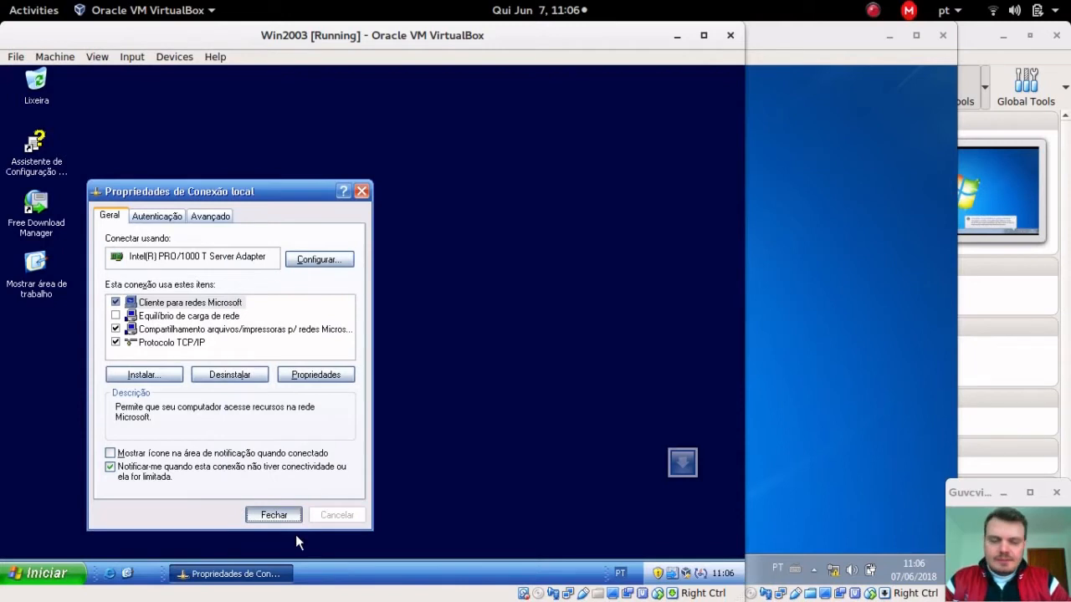
{"action": "key", "text": "Return"}
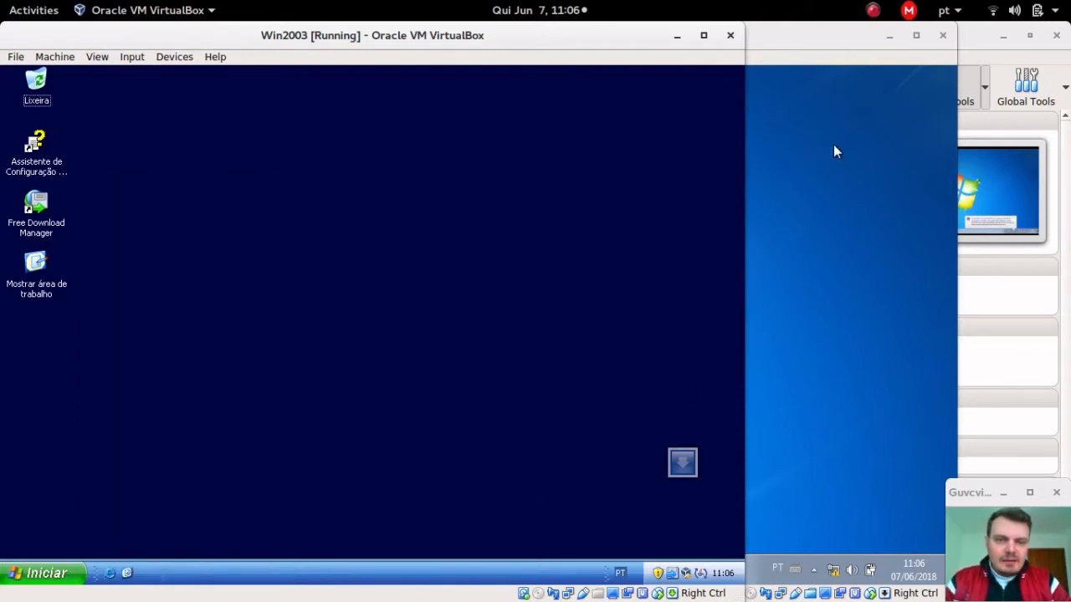
{"action": "left_click", "coordinate": [834, 150]}
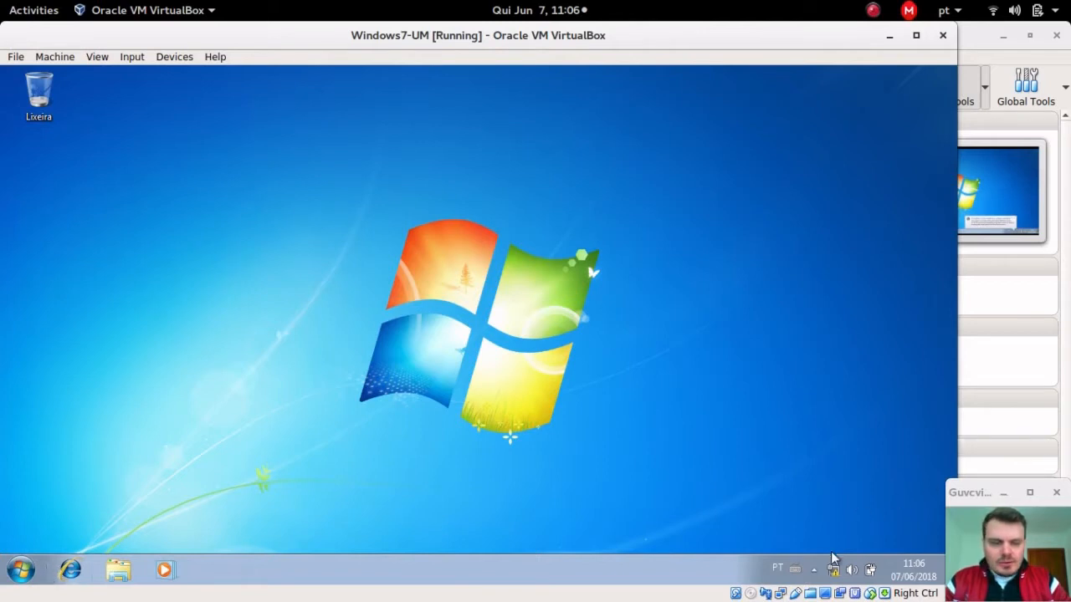
Step: Open the IPv4 properties of Windows7-UM's Conexão local via the Network and Sharing Center
{"action": "right_click", "coordinate": [825, 574]}
{"action": "right_click", "coordinate": [834, 577]}
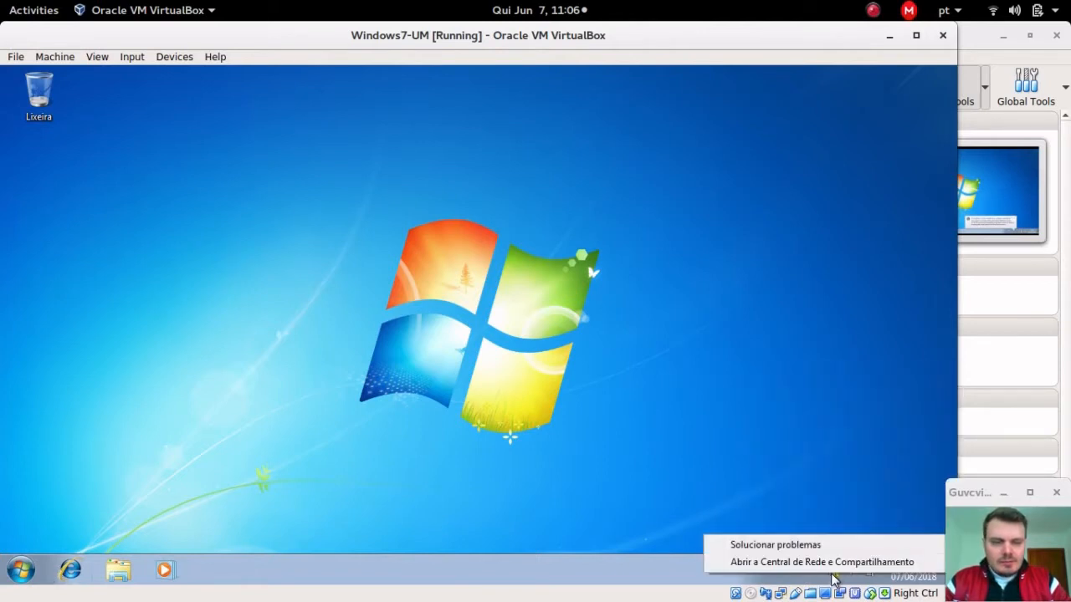
{"action": "left_click", "coordinate": [839, 562]}
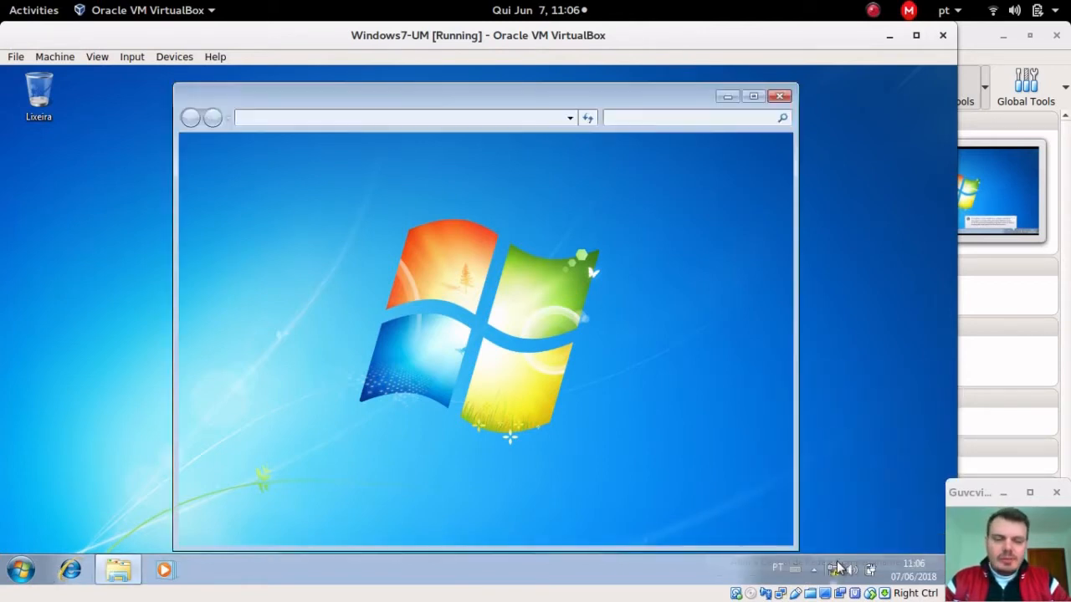
{"action": "left_click", "coordinate": [215, 192]}
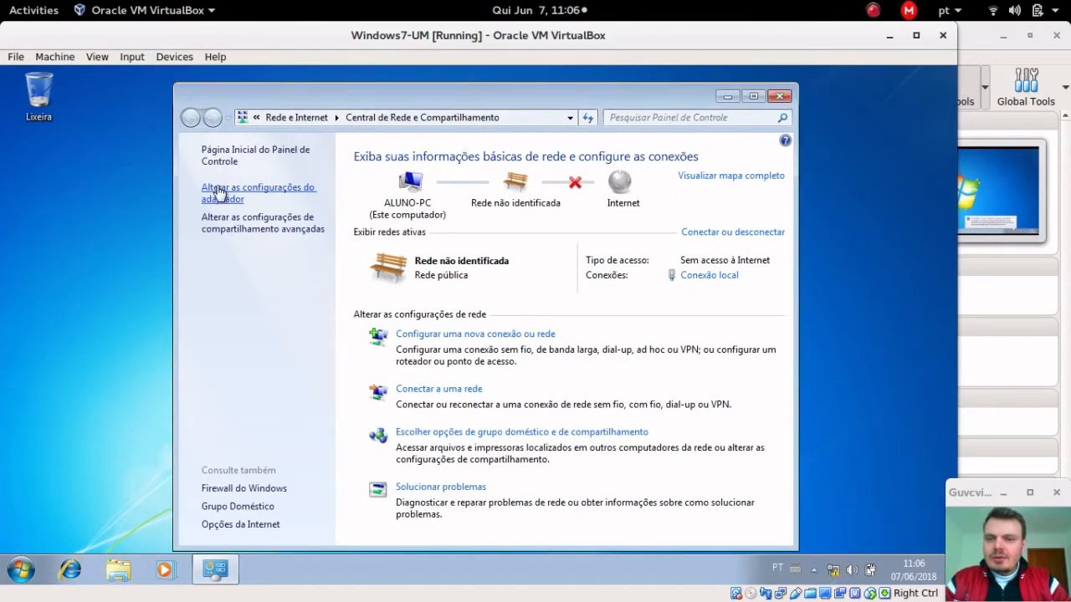
{"action": "right_click", "coordinate": [278, 177]}
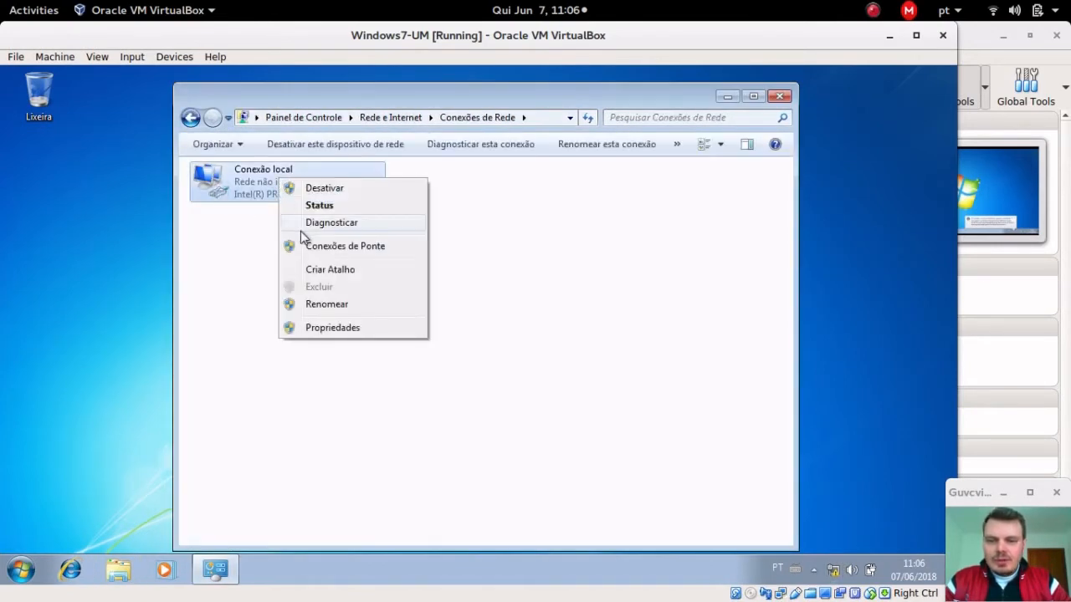
{"action": "left_click", "coordinate": [334, 327]}
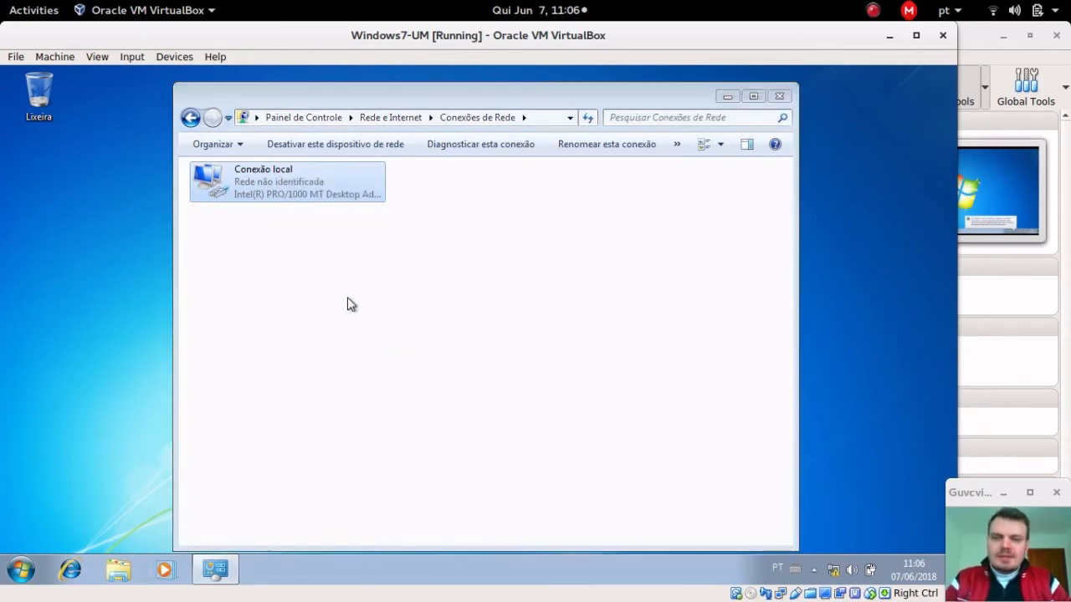
{"action": "scroll", "coordinate": [352, 325], "scroll_direction": "down", "scroll_amount": 1}
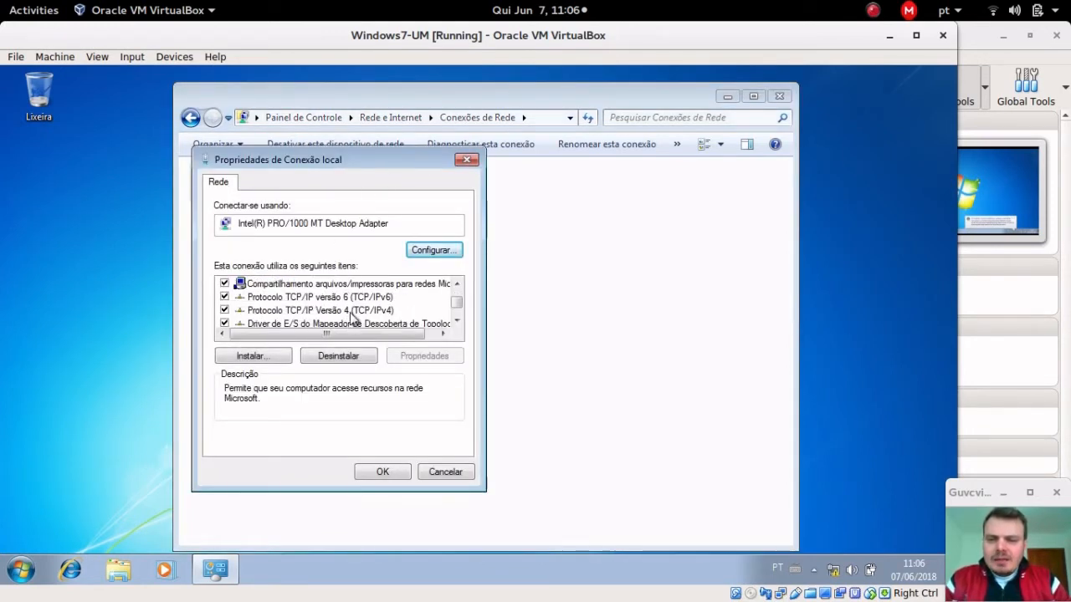
{"action": "left_click", "coordinate": [355, 312]}
{"action": "left_click", "coordinate": [412, 358]}
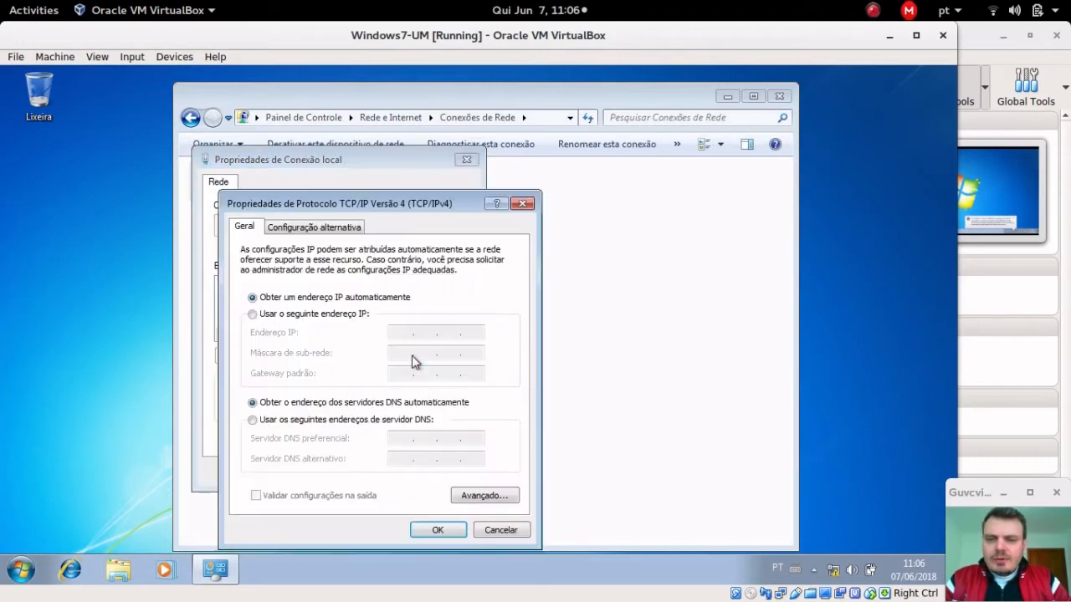
Step: Enter IP 192.168.1.3, mask 255.255.255.0, gateway and DNS 192.168.1.2, and apply
{"action": "left_click", "coordinate": [328, 315]}
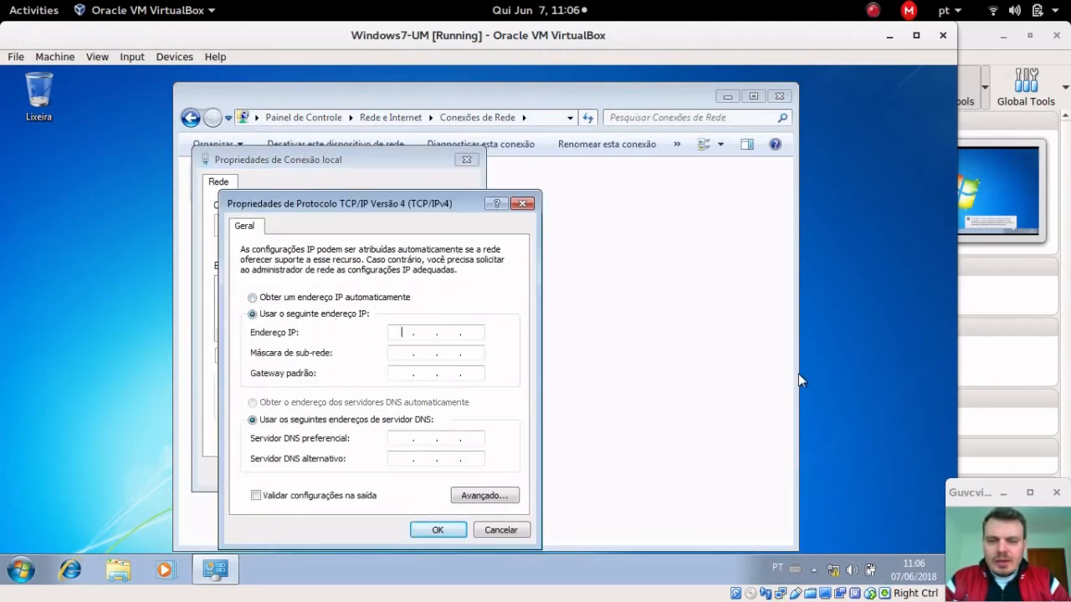
{"action": "type", "text": "192 . 168 . "}
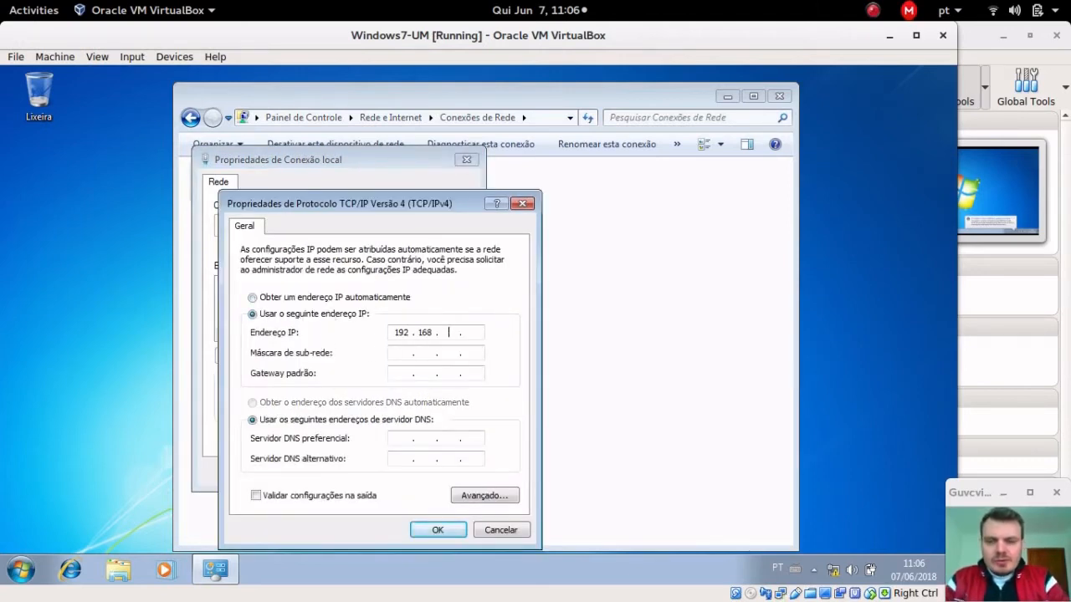
{"action": "type", "text": "1 . "}
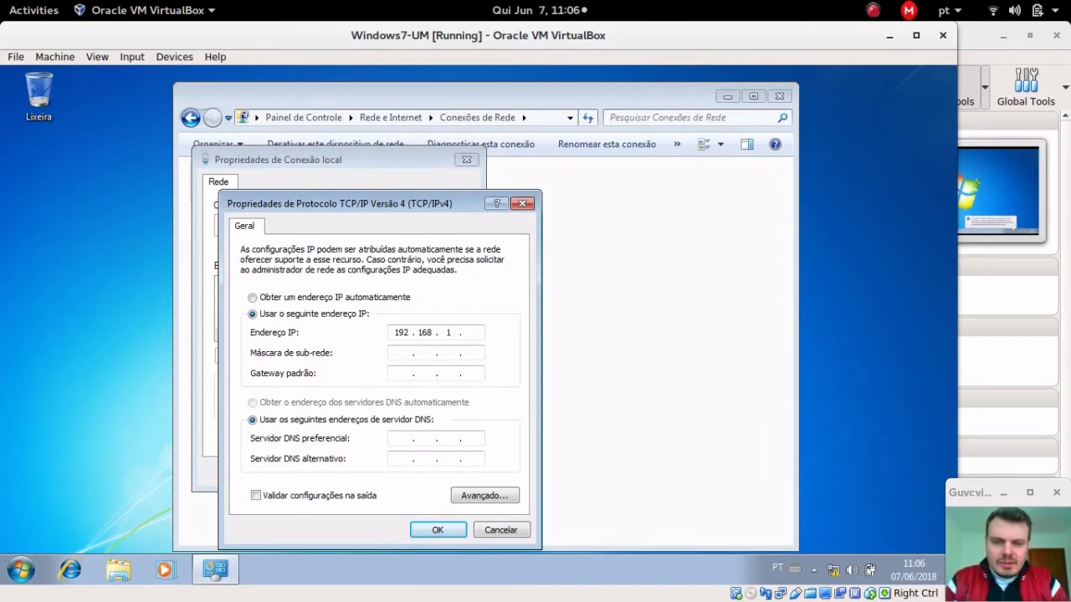
{"action": "type", "text": "3"}
{"action": "key", "text": "Tab"}
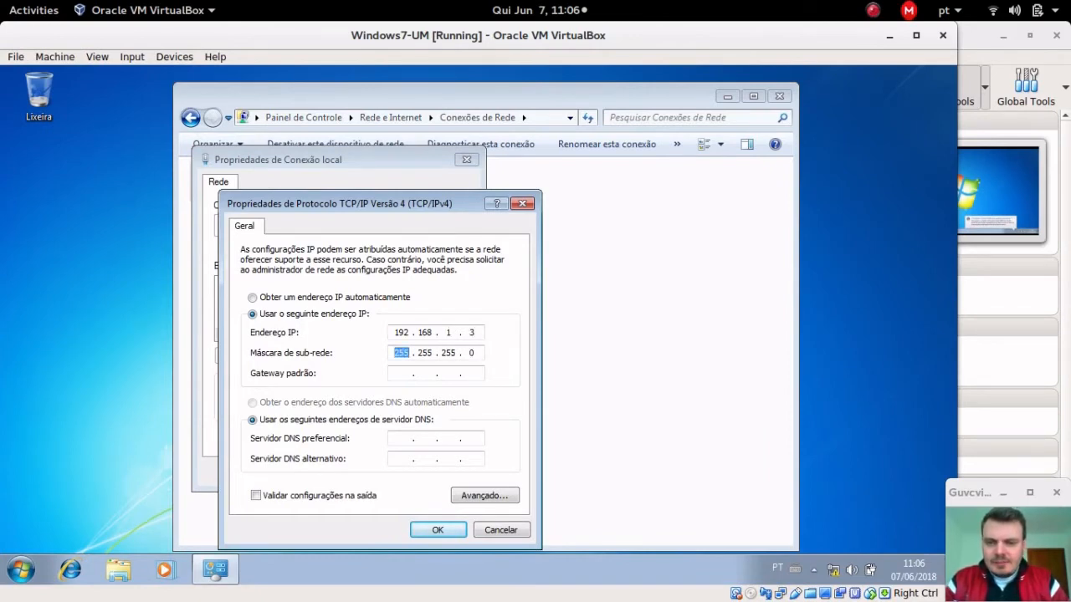
{"action": "key", "text": "Tab"}
{"action": "type", "text": "192"}
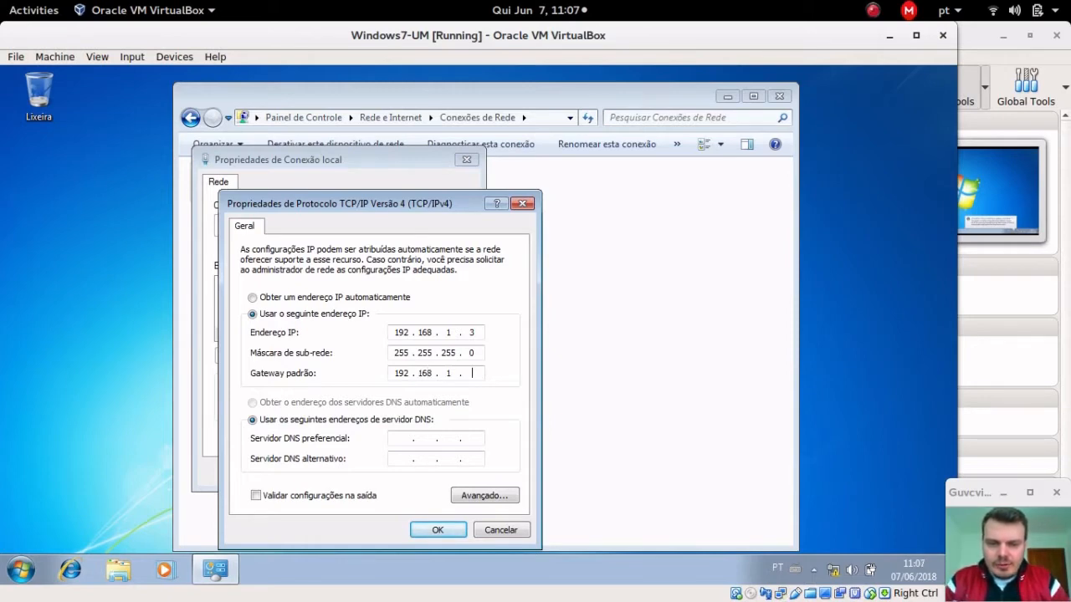
{"action": "key", "text": "Tab"}
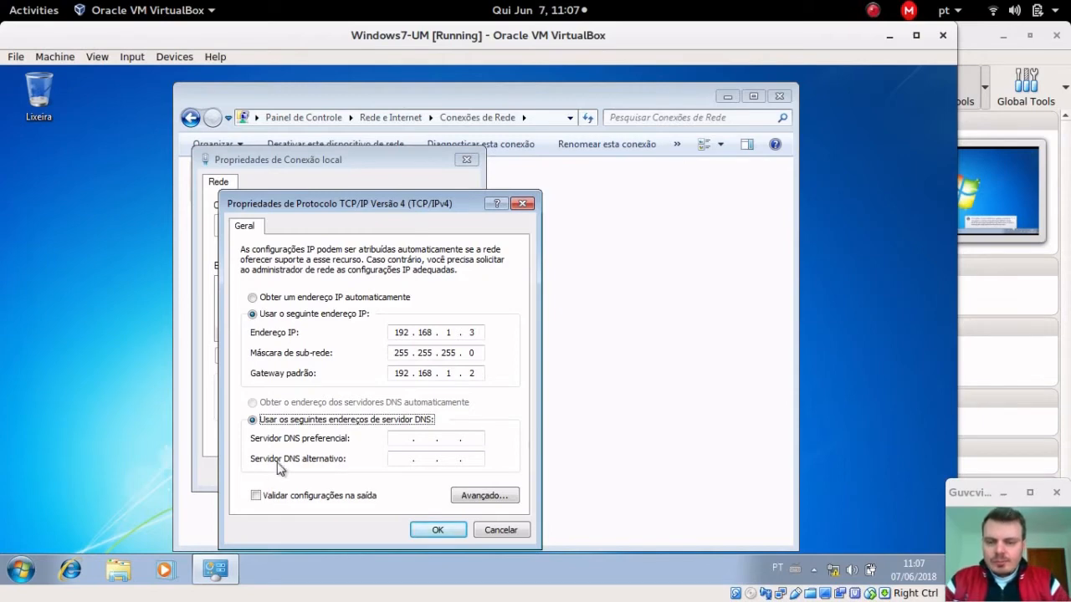
{"action": "left_click", "coordinate": [408, 436]}
{"action": "type", "text": "120"}
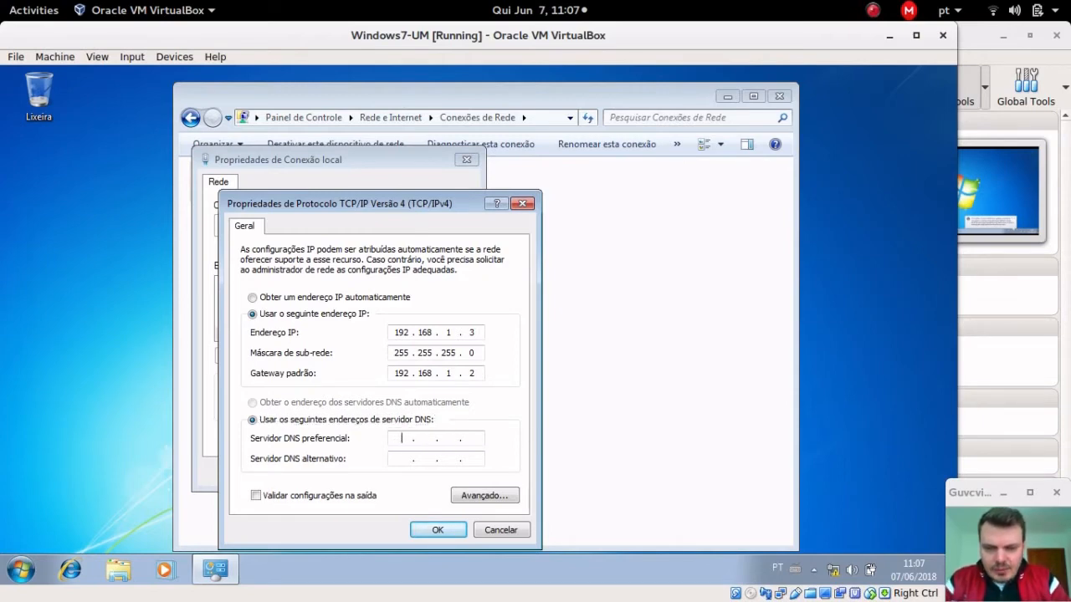
{"action": "type", "text": "9212"}
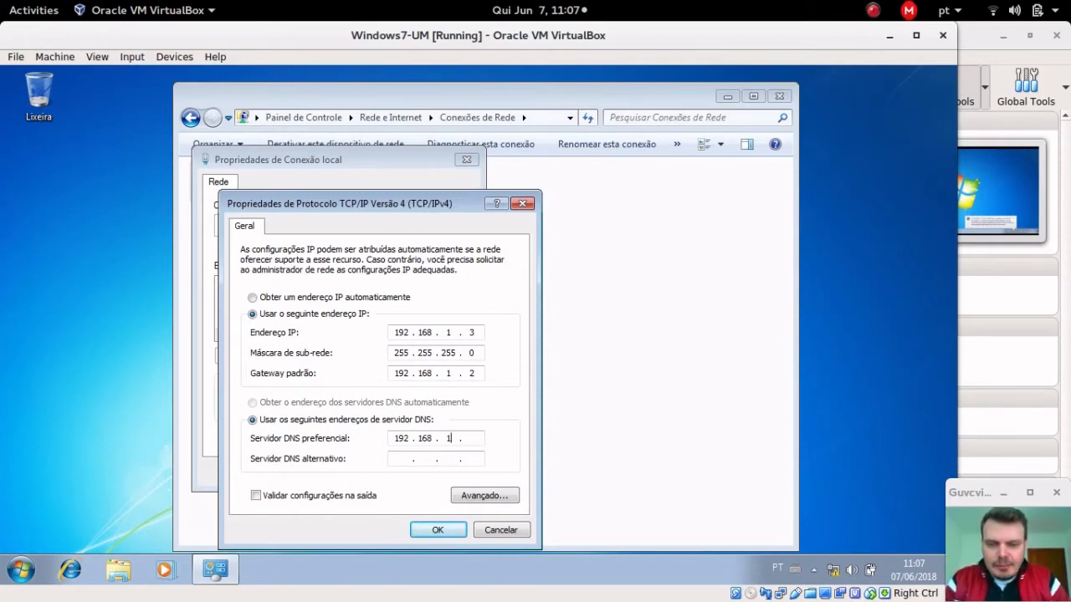
{"action": "type", "text": "2"}
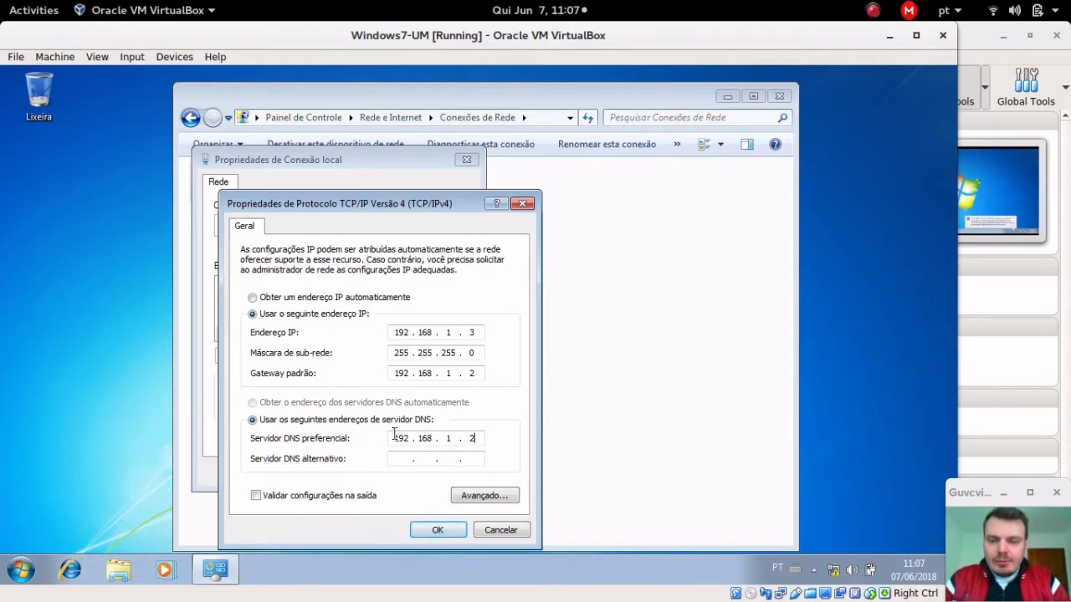
{"action": "left_click_drag", "start_coordinate": [392, 441], "coordinate": [458, 438]}
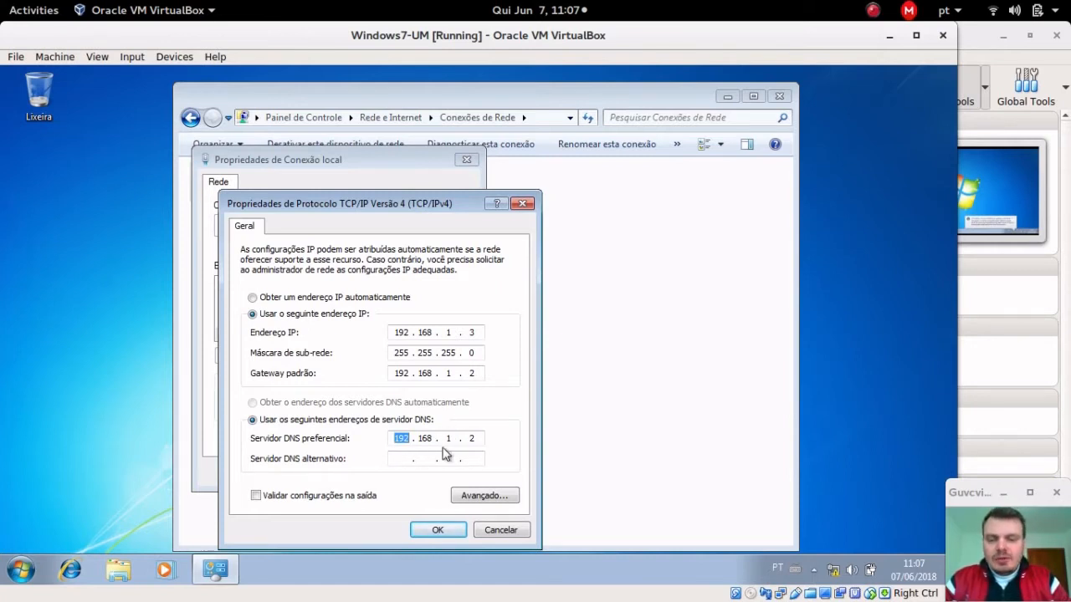
{"action": "left_click", "coordinate": [439, 534]}
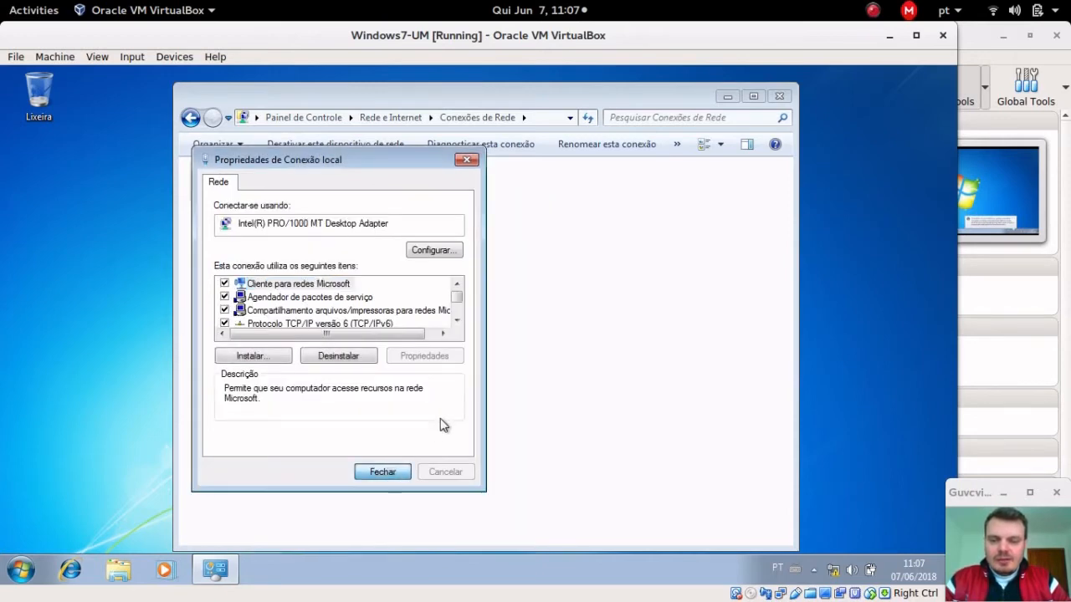
Step: Set Windows7-UM's network location to Public and close the network windows
{"action": "key", "text": "Return"}
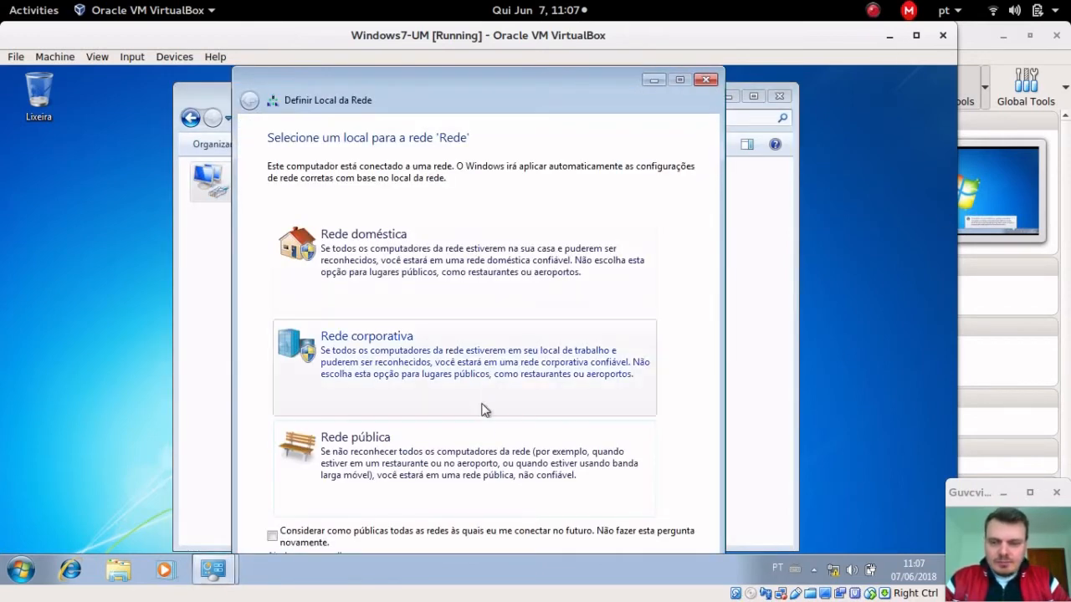
{"action": "left_click", "coordinate": [496, 471]}
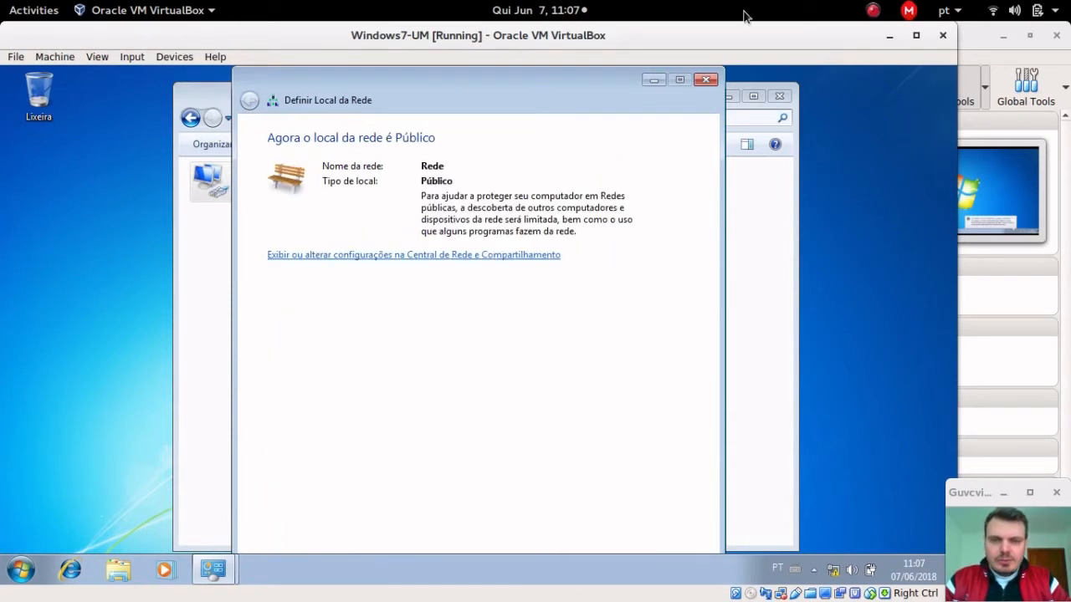
{"action": "left_click", "coordinate": [705, 79]}
{"action": "left_click", "coordinate": [779, 95]}
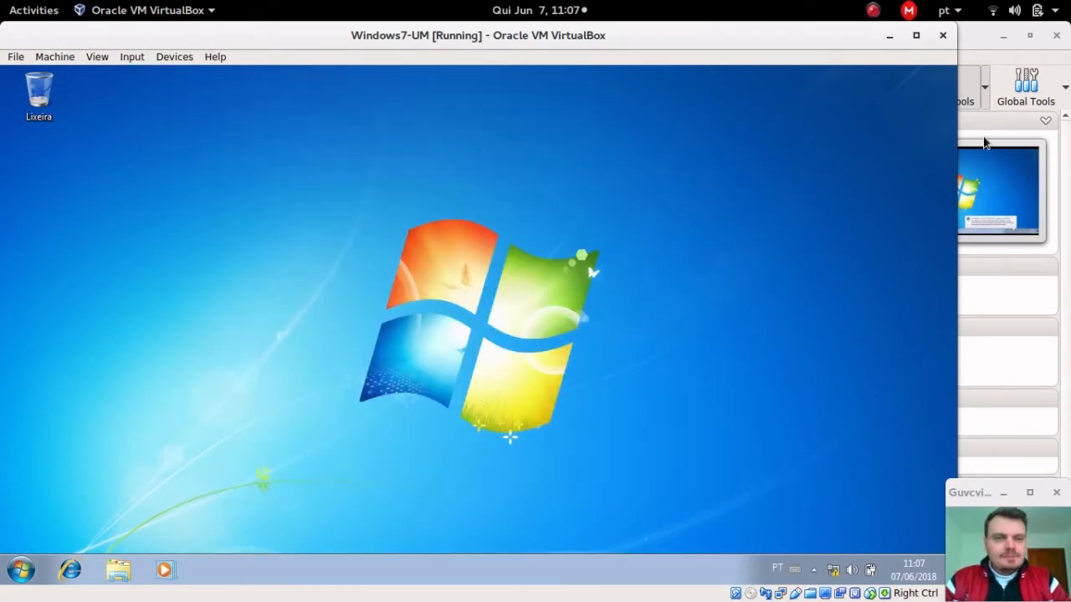
Step: Minimize the Windows7-UM and Win2003 windows to show the Windows7-DOIS desktop
{"action": "left_click", "coordinate": [889, 37]}
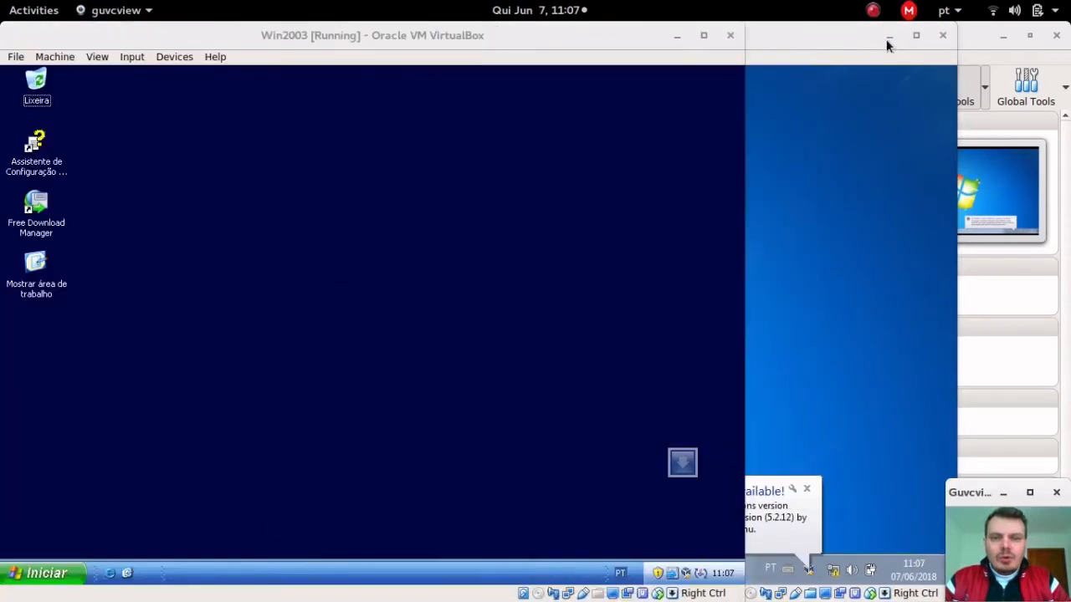
{"action": "left_click", "coordinate": [675, 39]}
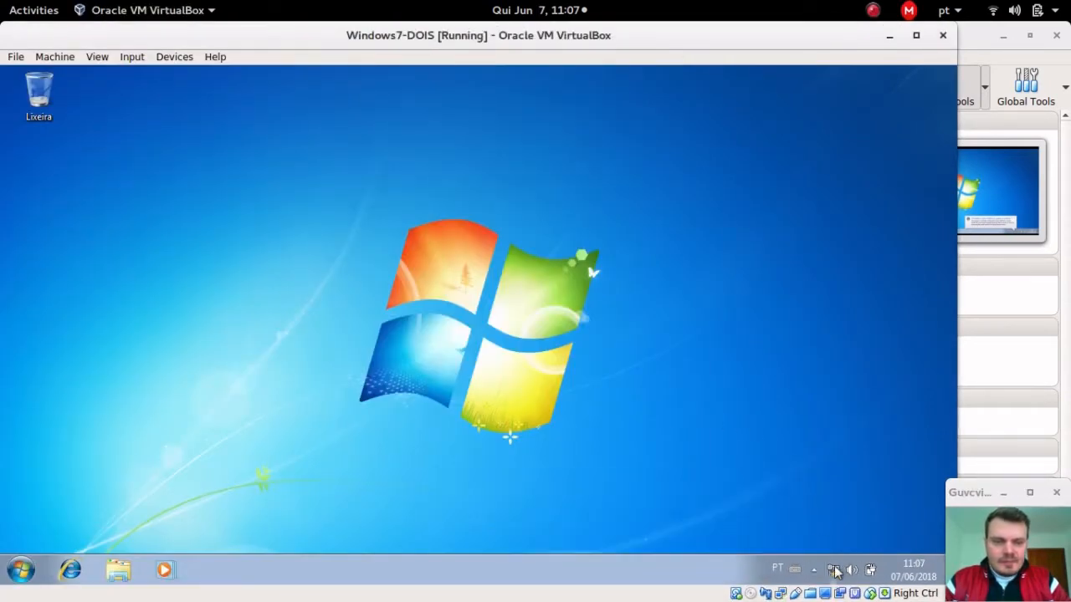
{"action": "right_click", "coordinate": [834, 570]}
Step: Open the IPv4 properties of Windows7-DOIS's Conexão local
{"action": "left_click", "coordinate": [836, 555]}
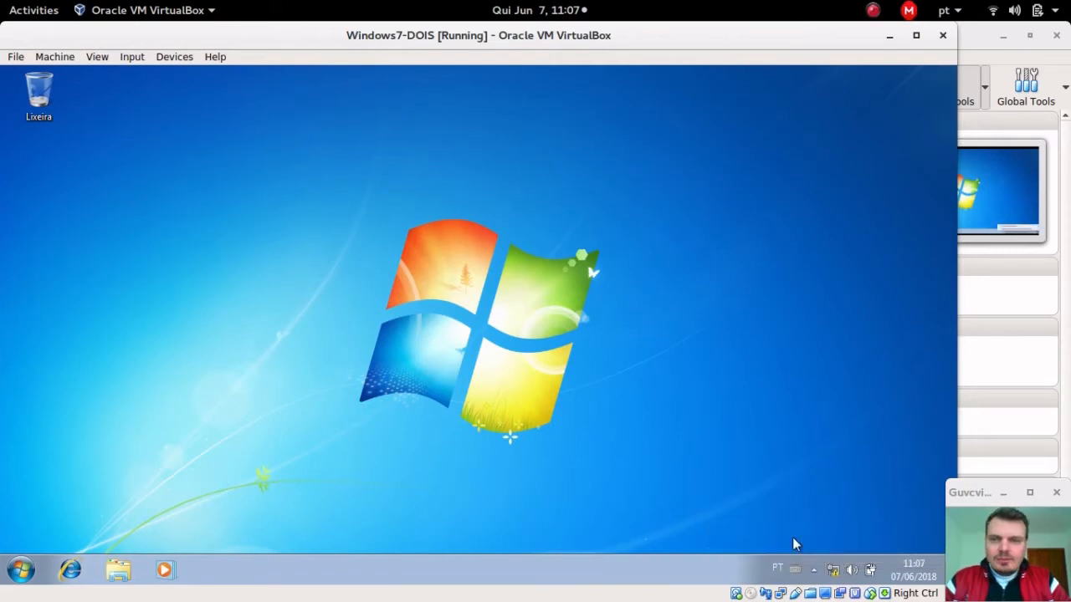
{"action": "left_click", "coordinate": [250, 197]}
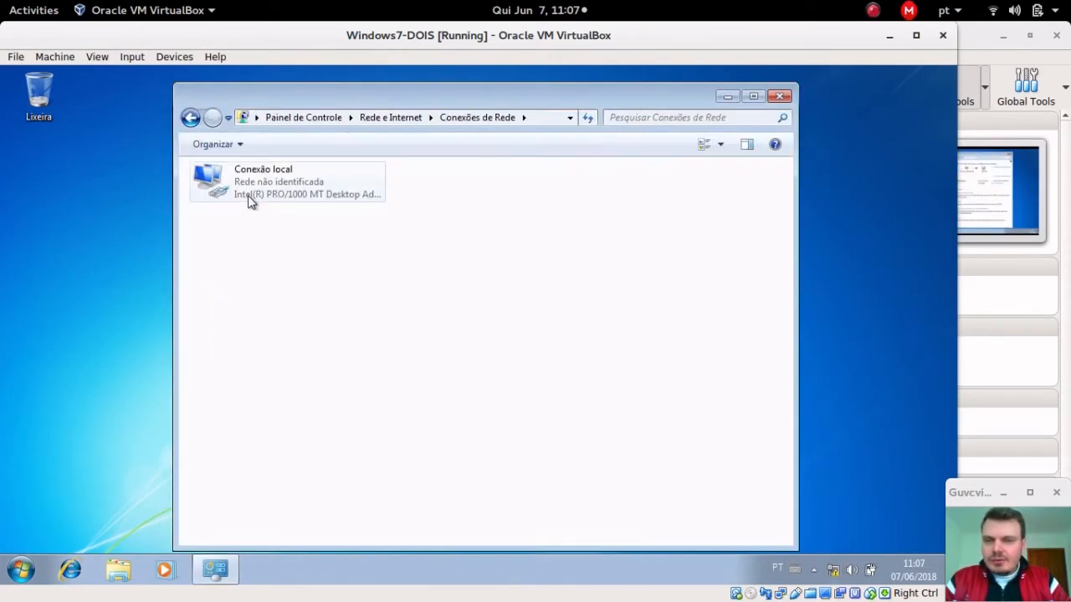
{"action": "right_click", "coordinate": [260, 184]}
{"action": "left_click", "coordinate": [336, 327]}
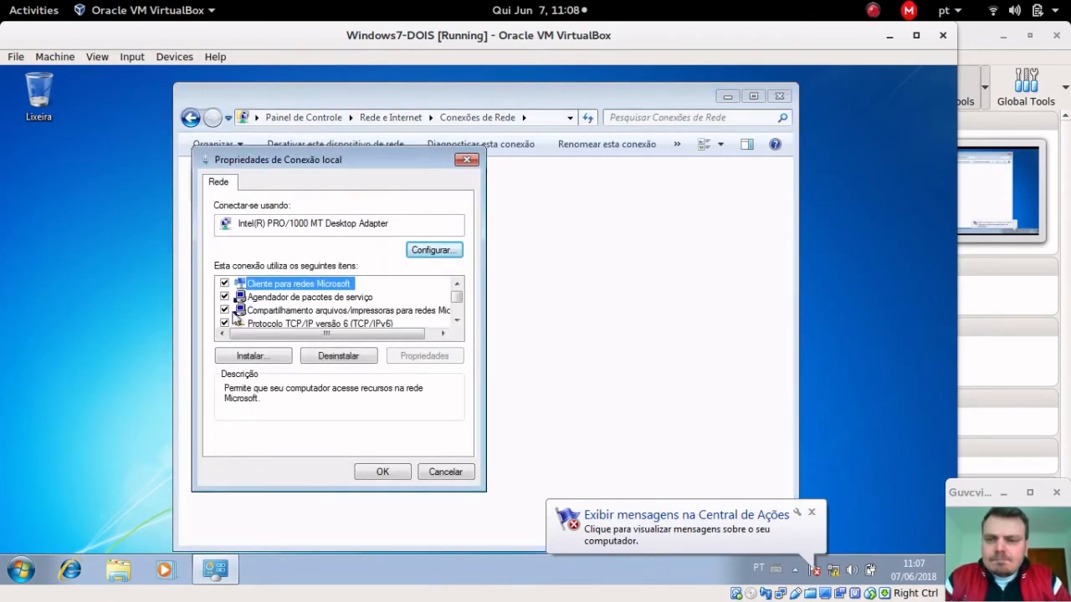
{"action": "scroll", "coordinate": [260, 325], "scroll_direction": "down", "scroll_amount": 2}
{"action": "left_click", "coordinate": [311, 284]}
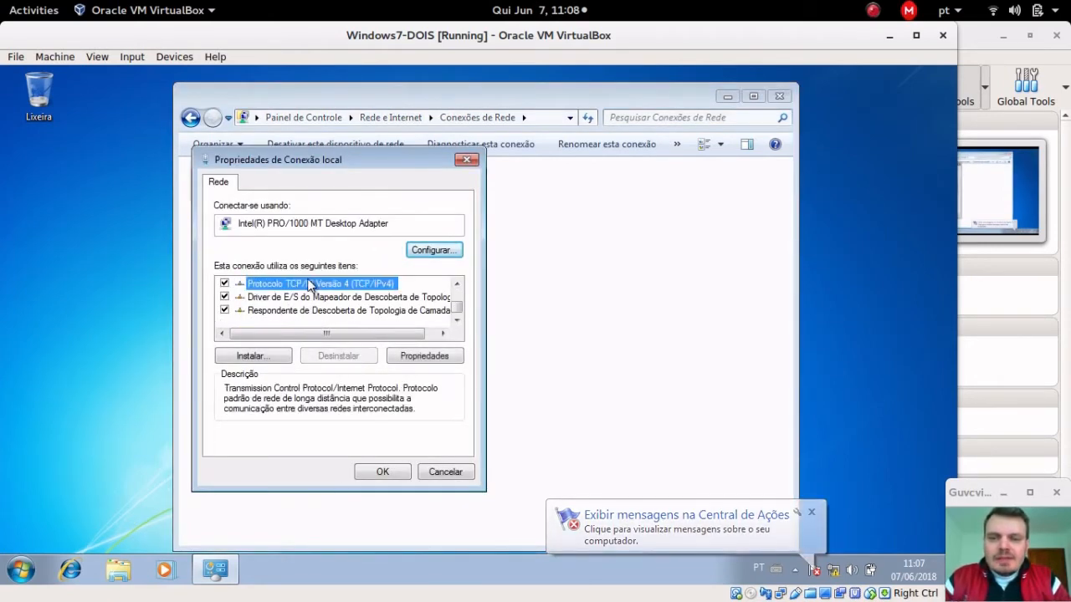
{"action": "left_click", "coordinate": [440, 356]}
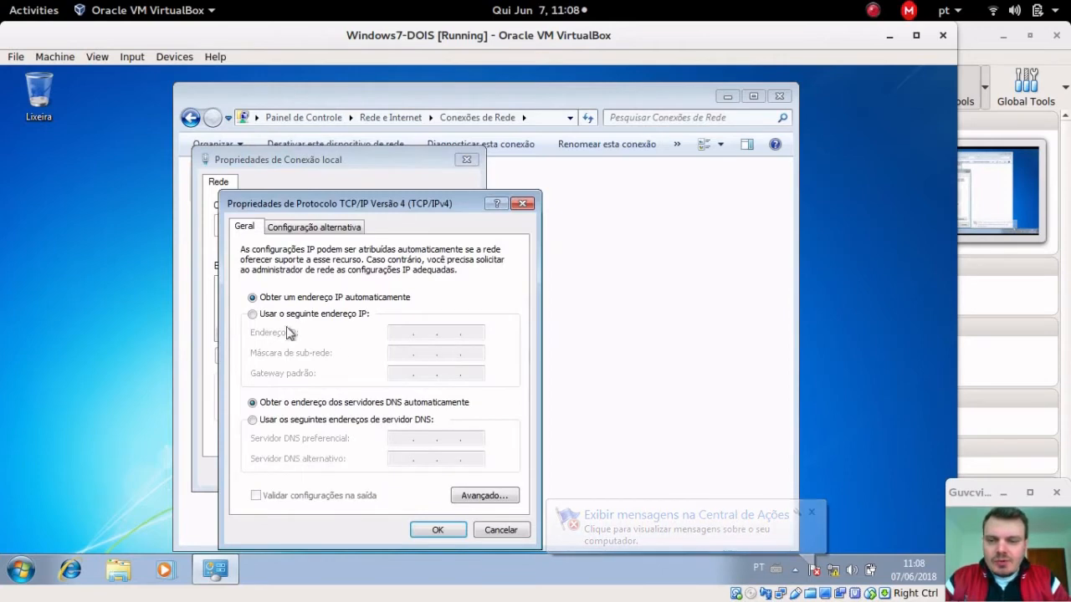
Step: Enter IP 192.168.1.4, mask 255.255.255.0, gateway and DNS 192.168.1.2, and apply
{"action": "left_click", "coordinate": [309, 314]}
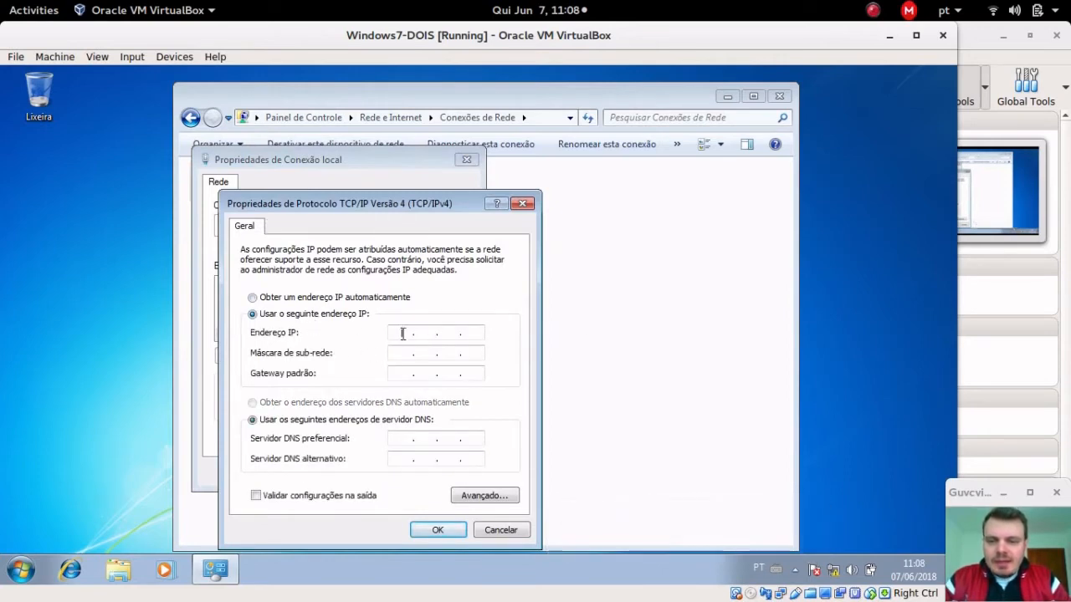
{"action": "type", "text": "192 . 168 . 1 . 4"}
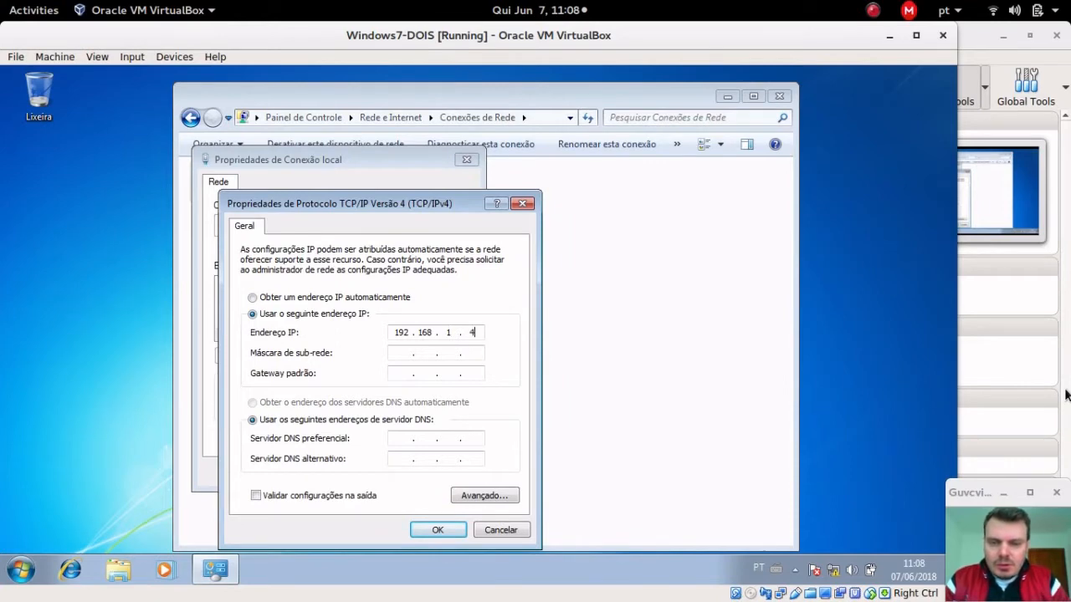
{"action": "key", "text": "Tab"}
{"action": "key", "text": "Tab"}
{"action": "type", "text": "1"}
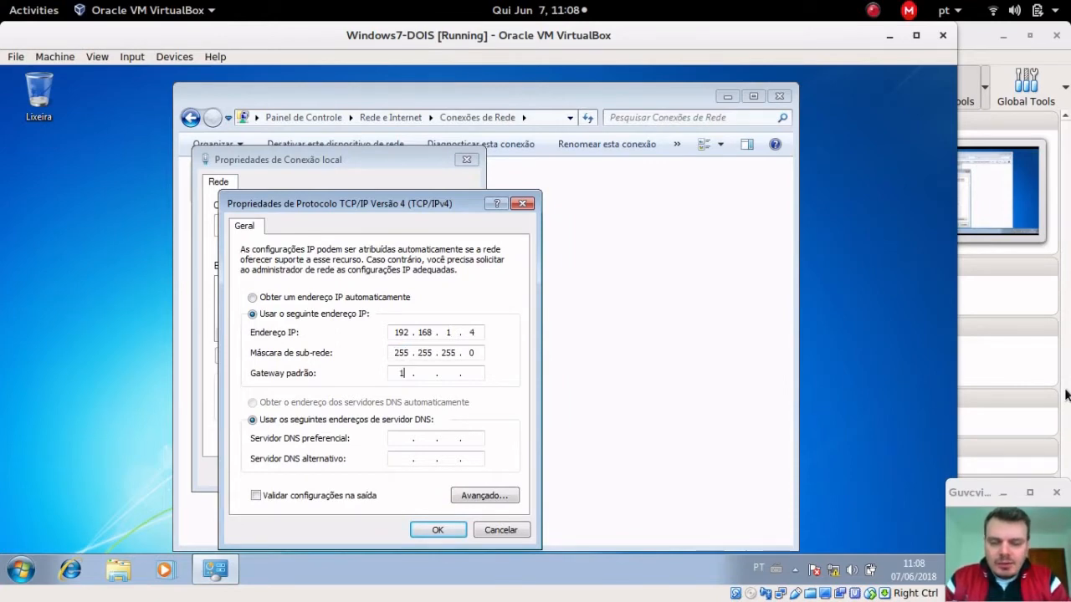
{"action": "type", "text": "92 . 168"}
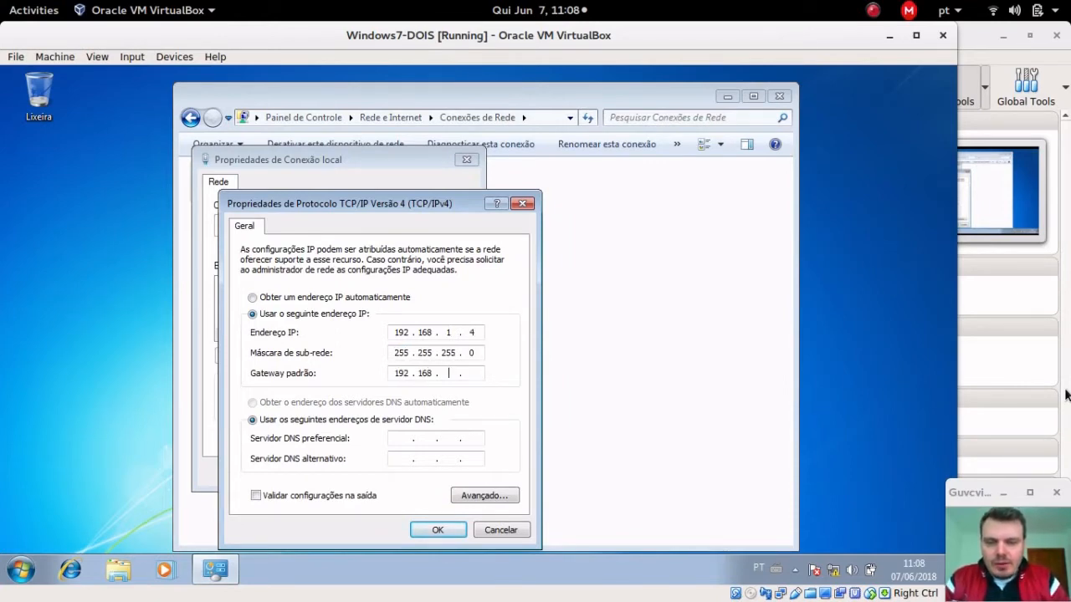
{"action": "type", "text": " . 1 . 2"}
{"action": "key", "text": "Tab"}
{"action": "key", "text": "Tab"}
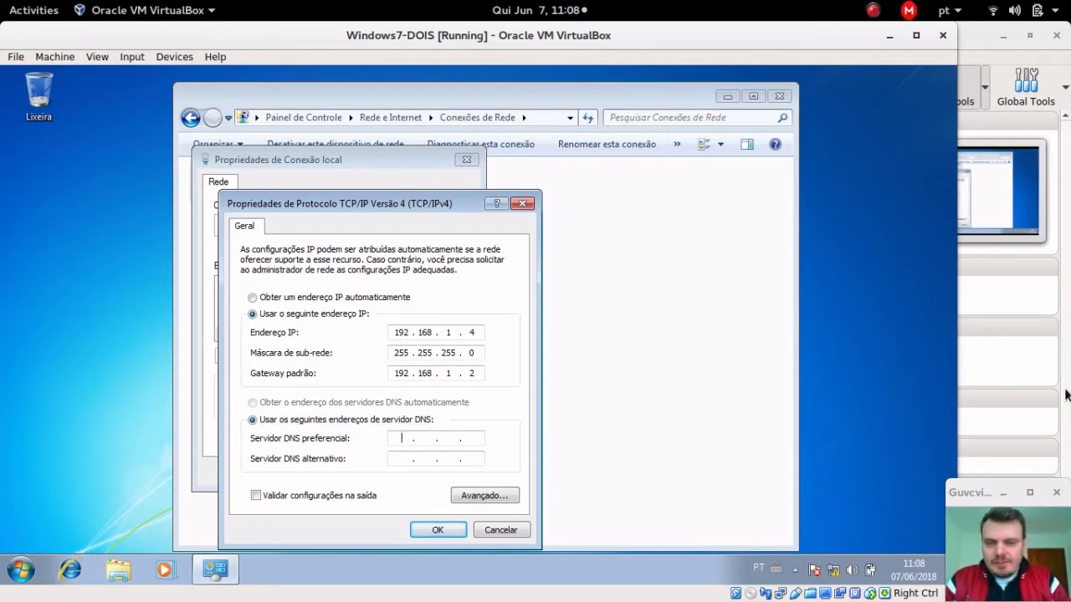
{"action": "type", "text": "192.168.1.2"}
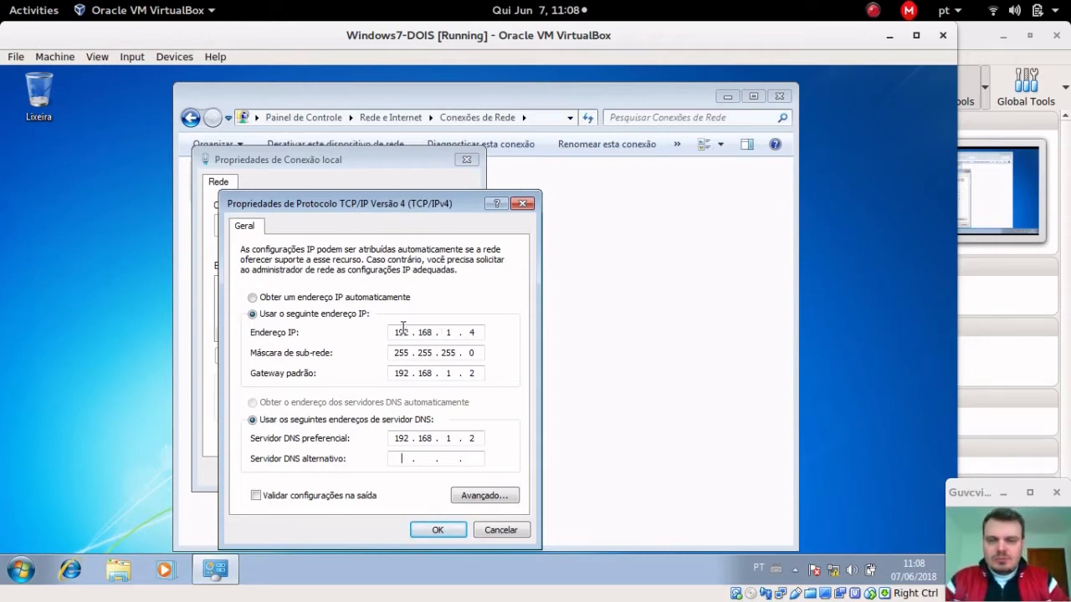
{"action": "left_click", "coordinate": [438, 530]}
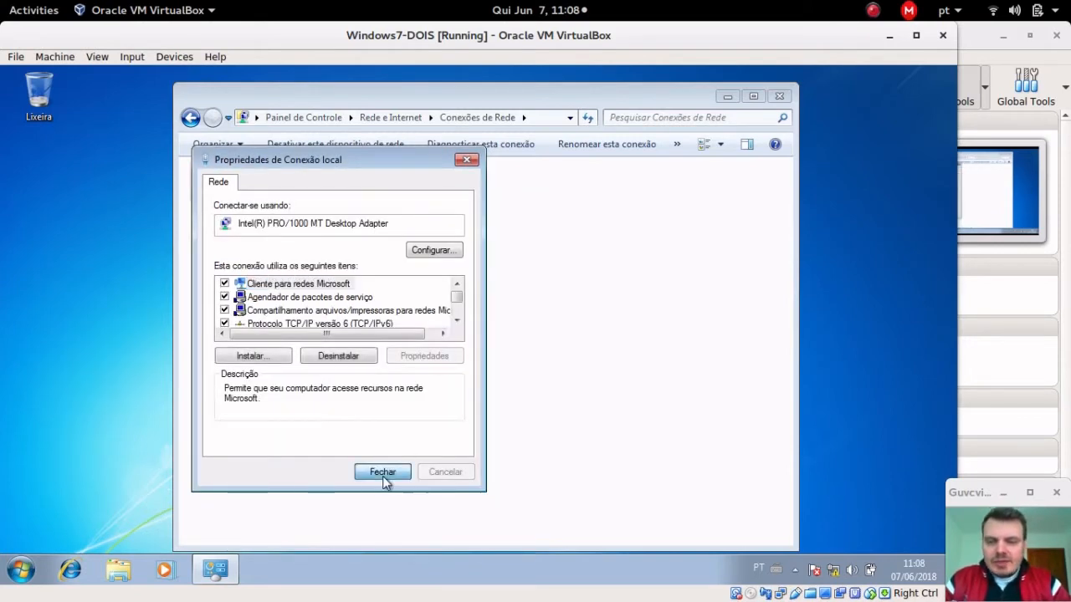
{"action": "left_click", "coordinate": [382, 474]}
Step: Open a command prompt on Windows7-DOIS and run ipconfig to check its 192.168.1.4 address
{"action": "key", "text": "super"}
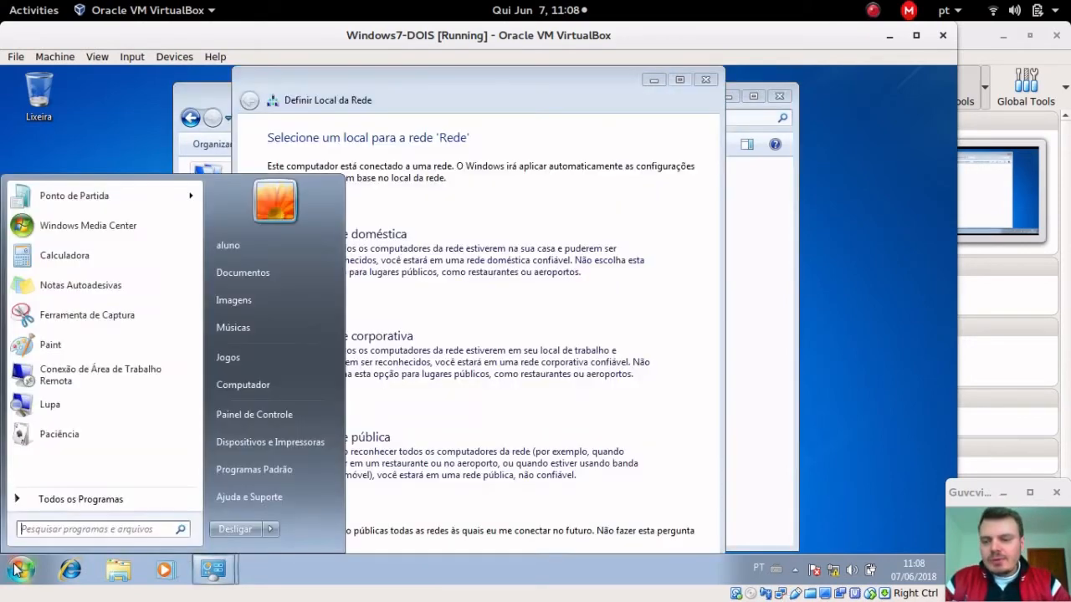
{"action": "type", "text": "cmd"}
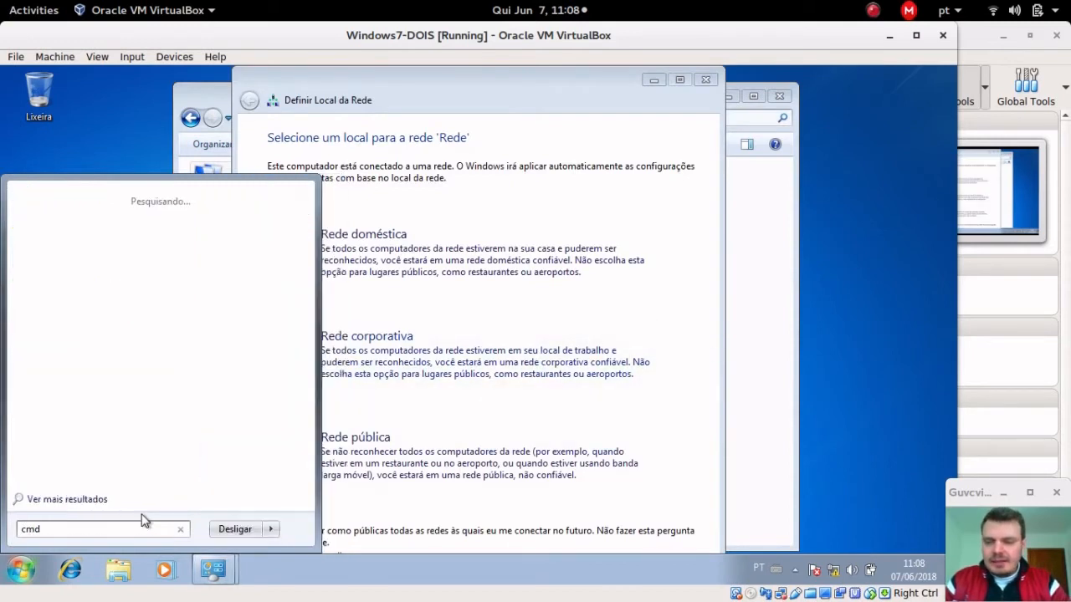
{"action": "key", "text": "Return"}
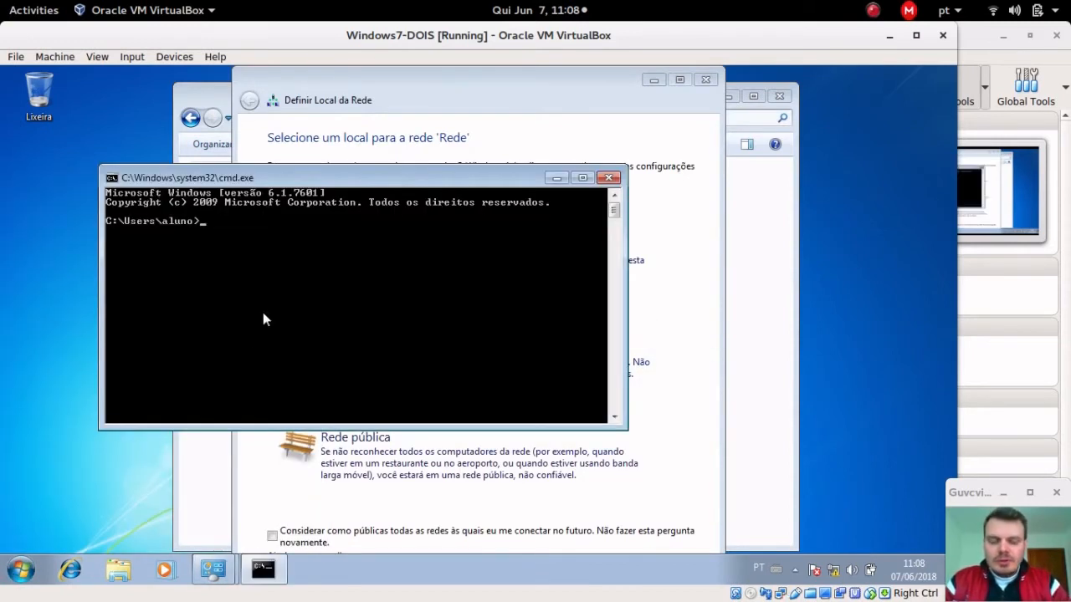
{"action": "type", "text": "ipconfig"}
{"action": "key", "text": "Return"}
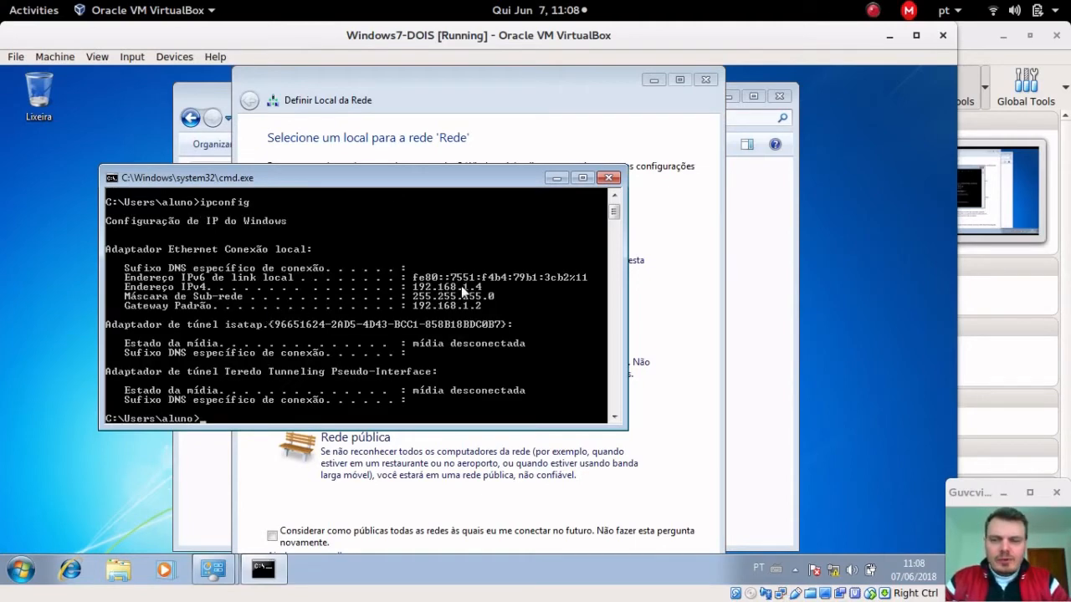
Step: Ping 192.168.1.2 for 4 replies, then dismiss Definir Local da Rede and minimize Conexões de Rede
{"action": "type", "text": "ping"}
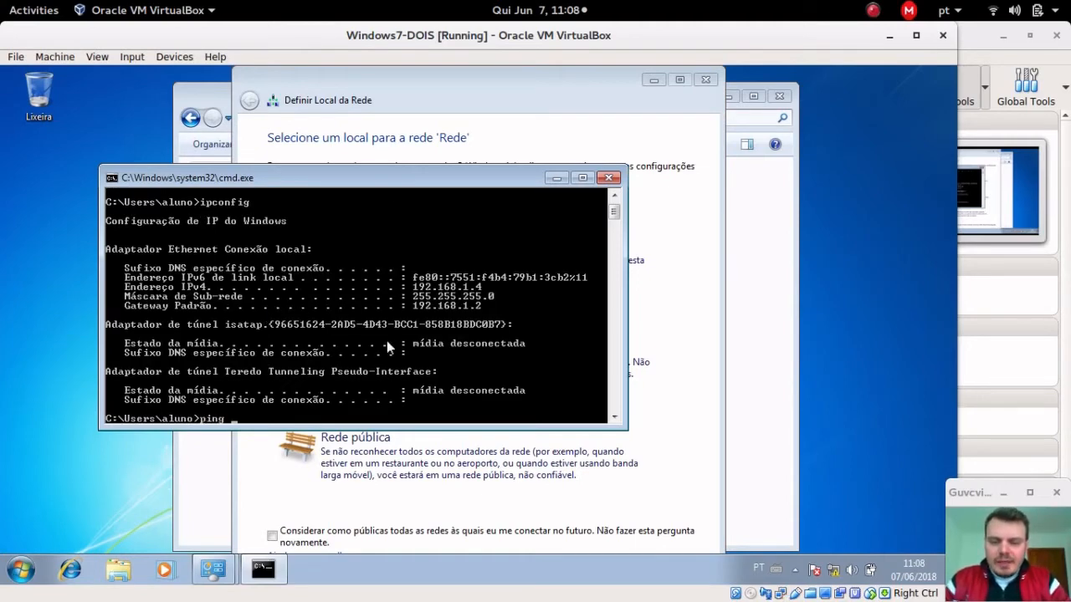
{"action": "type", "text": " 192.168;"}
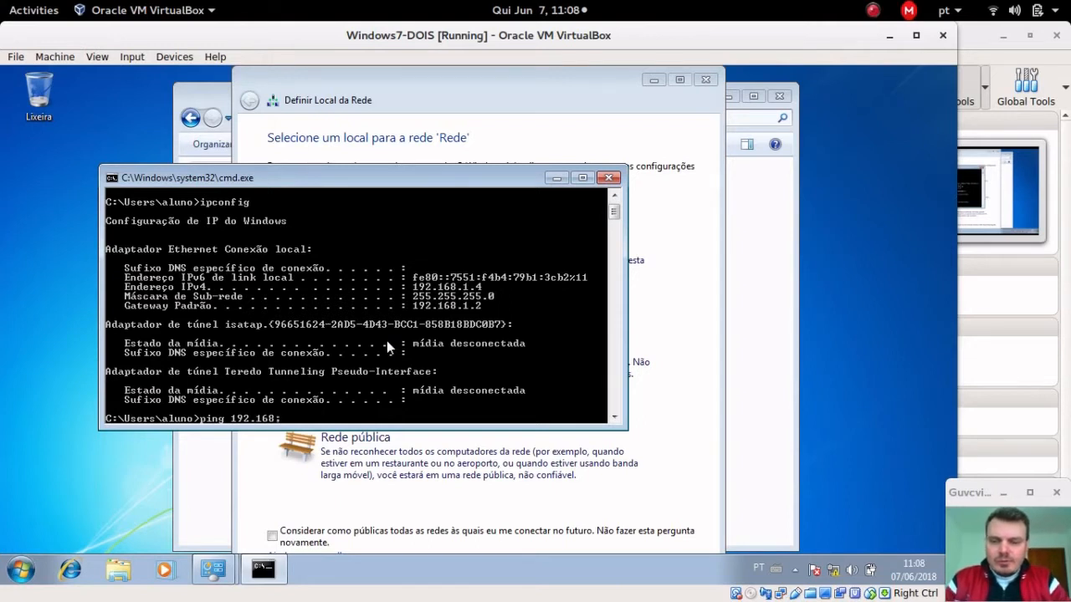
{"action": "type", "text": ".1.2"}
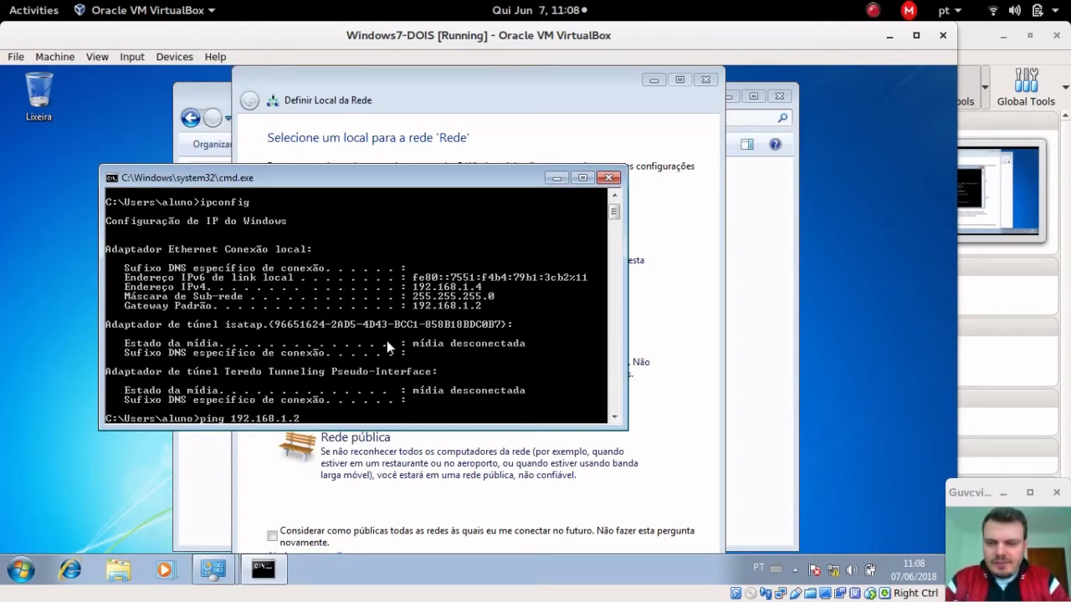
{"action": "key", "text": "Return"}
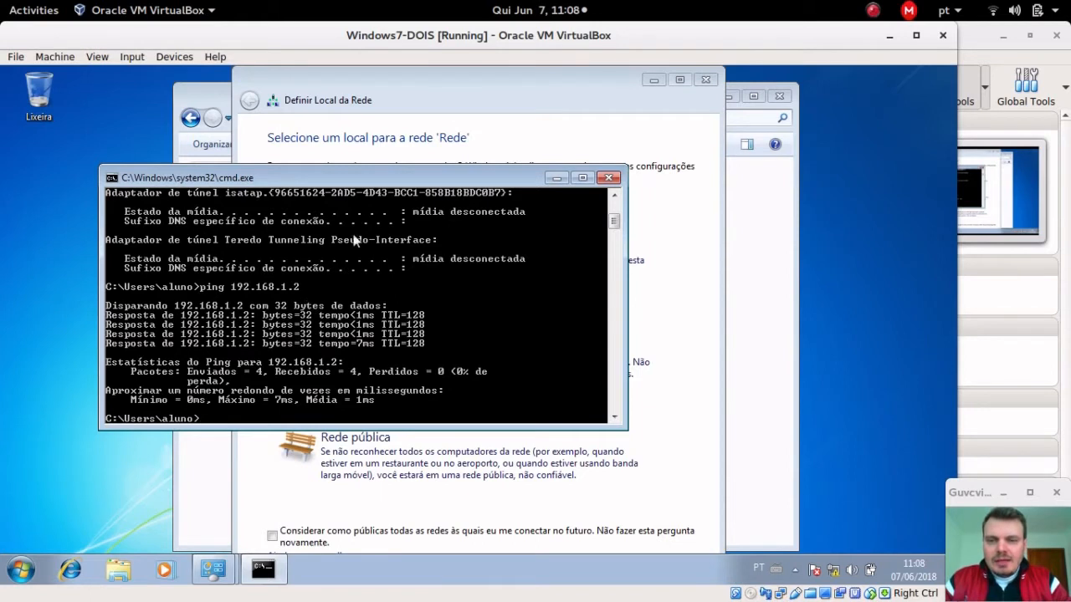
{"action": "left_click", "coordinate": [705, 80]}
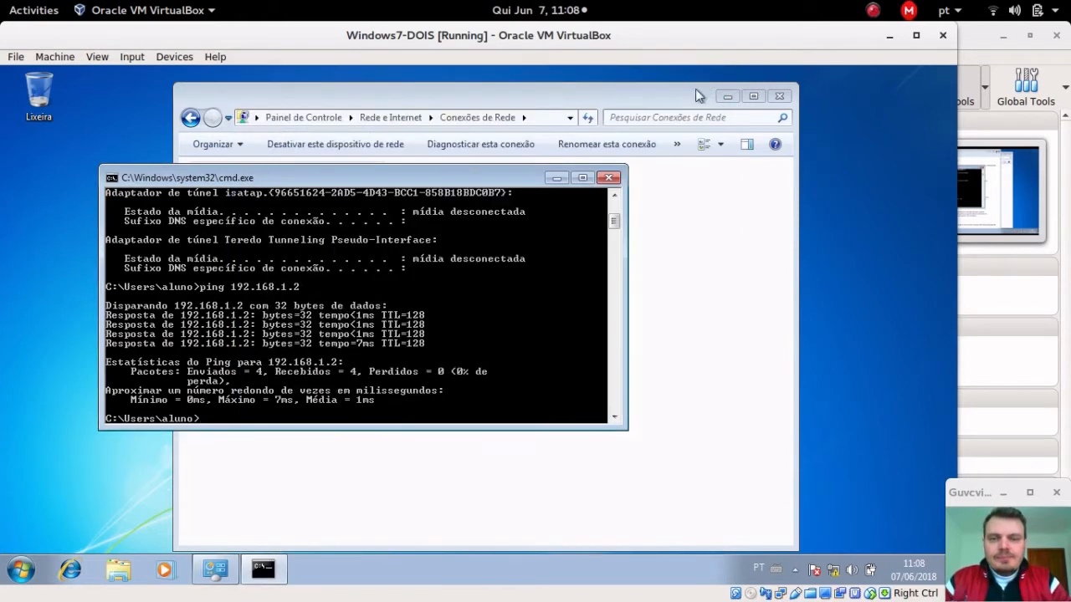
{"action": "left_click", "coordinate": [740, 98]}
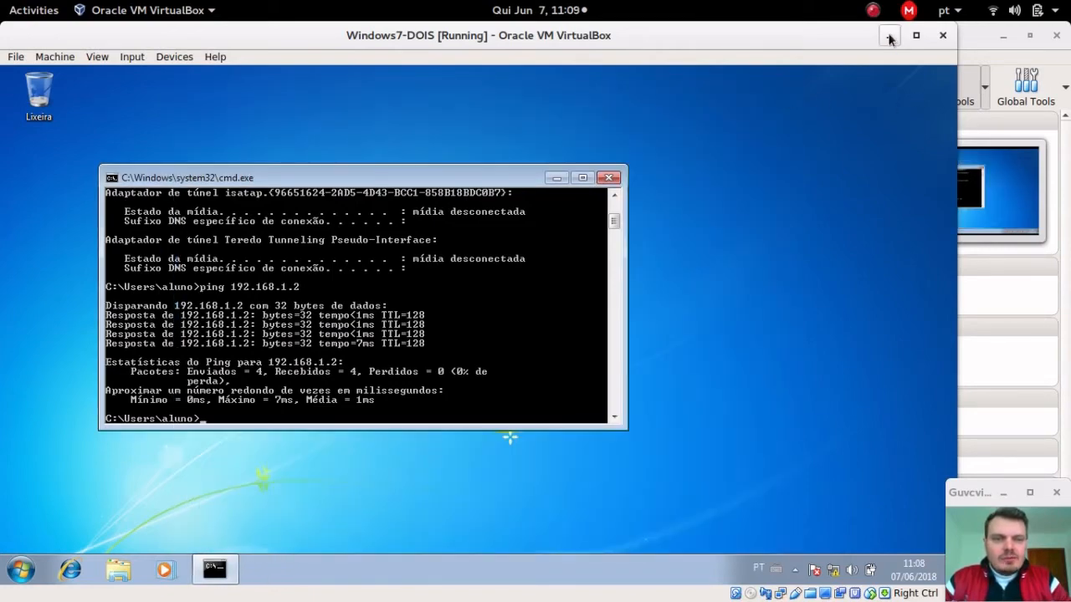
Step: Switch to the Windows7-UM machine and open cmd from its Start search
{"action": "left_click", "coordinate": [888, 35]}
{"action": "left_click", "coordinate": [34, 10]}
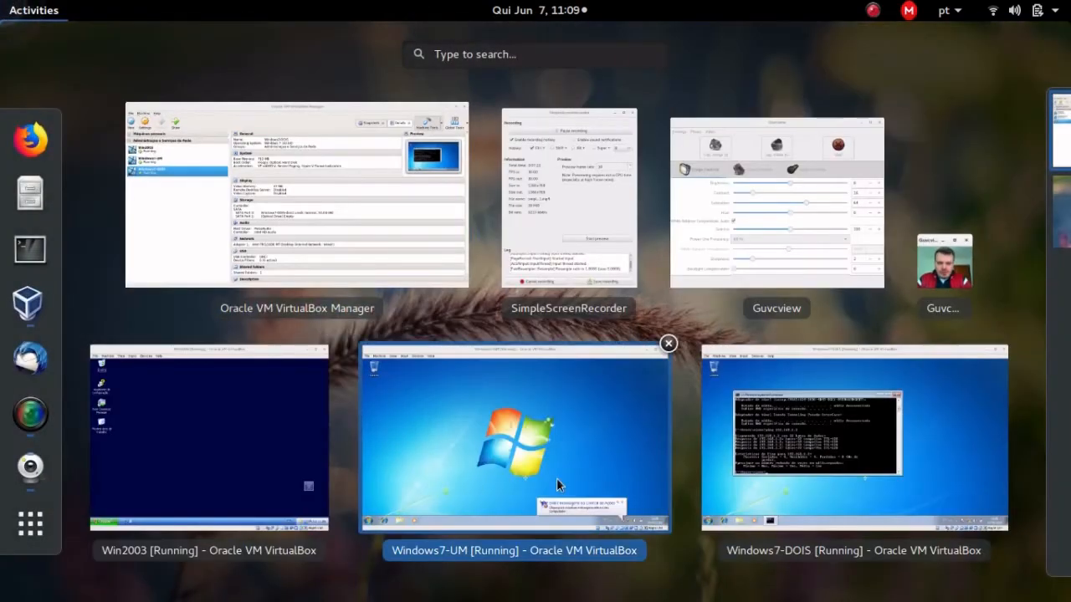
{"action": "left_click", "coordinate": [556, 477]}
{"action": "left_click", "coordinate": [20, 570]}
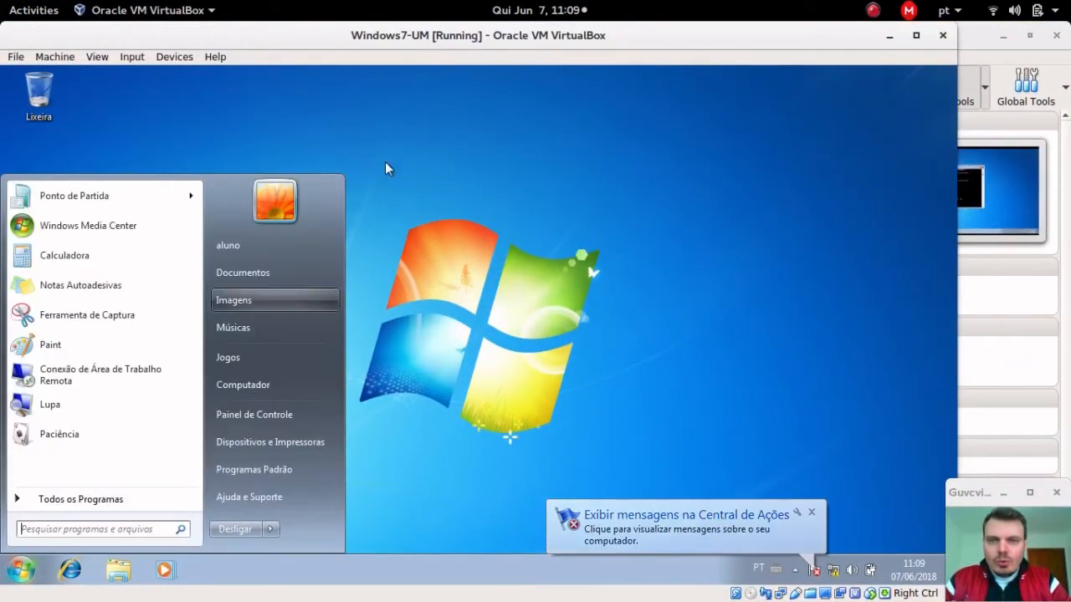
{"action": "left_click", "coordinate": [111, 532]}
{"action": "type", "text": "cmd"}
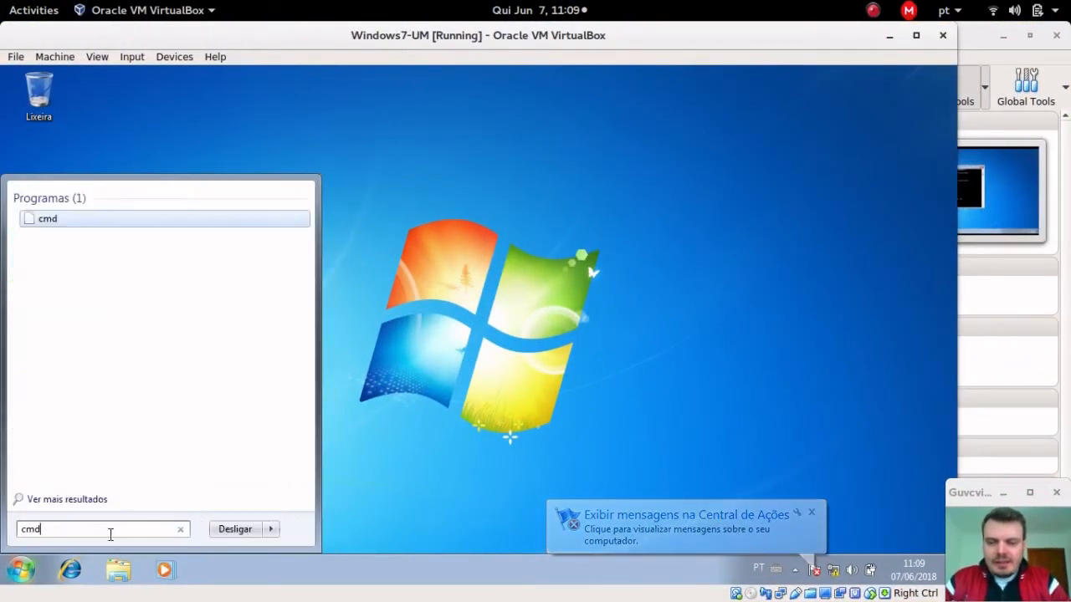
{"action": "key", "text": "Return"}
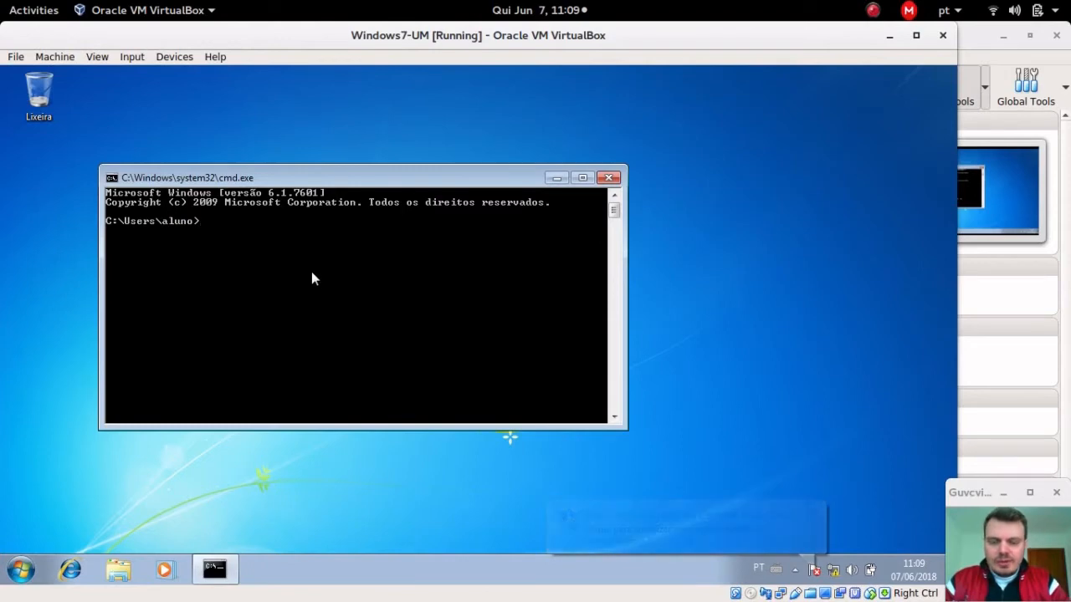
Step: Run ipconfig and ping 192.168.1.2 on Windows7-UM, then minimize cmd and the VM window
{"action": "type", "text": "ping 192."}
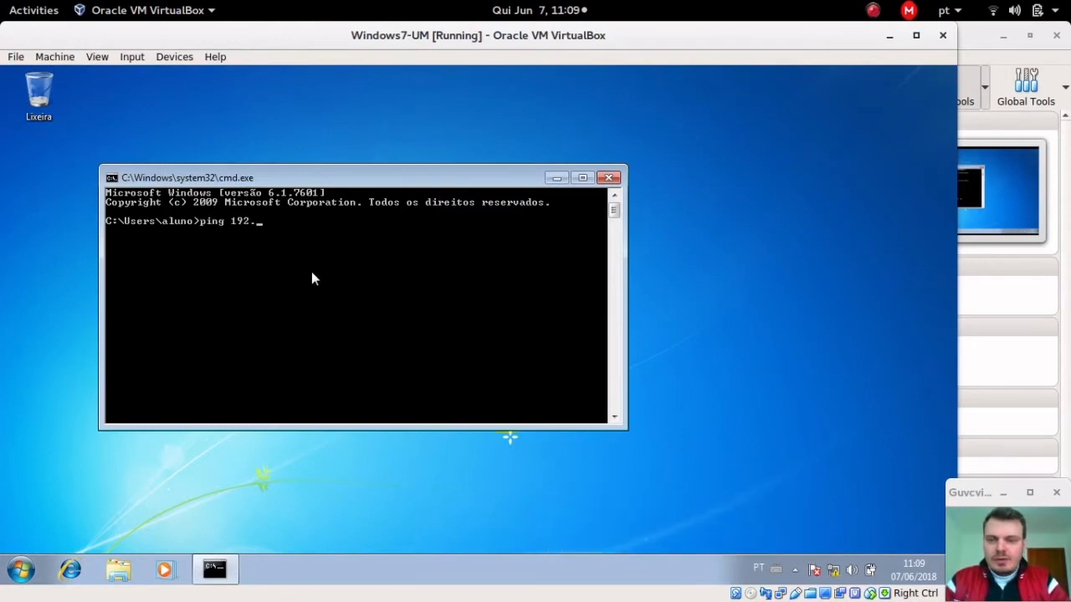
{"action": "key", "text": "BackSpace"}
{"action": "key", "text": "BackSpace"}
{"action": "key", "text": "BackSpace"}
{"action": "key", "text": "BackSpace"}
{"action": "key", "text": "BackSpace"}
{"action": "key", "text": "BackSpace"}
{"action": "key", "text": "BackSpace"}
{"action": "key", "text": "BackSpace"}
{"action": "key", "text": "BackSpace"}
{"action": "type", "text": "ipconfig"}
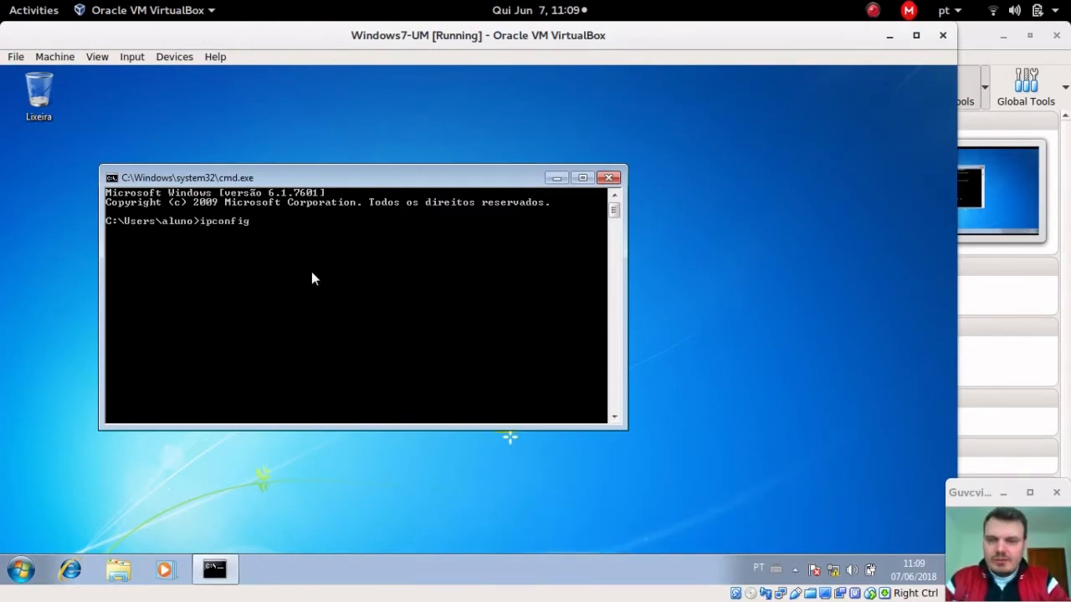
{"action": "key", "text": "Return"}
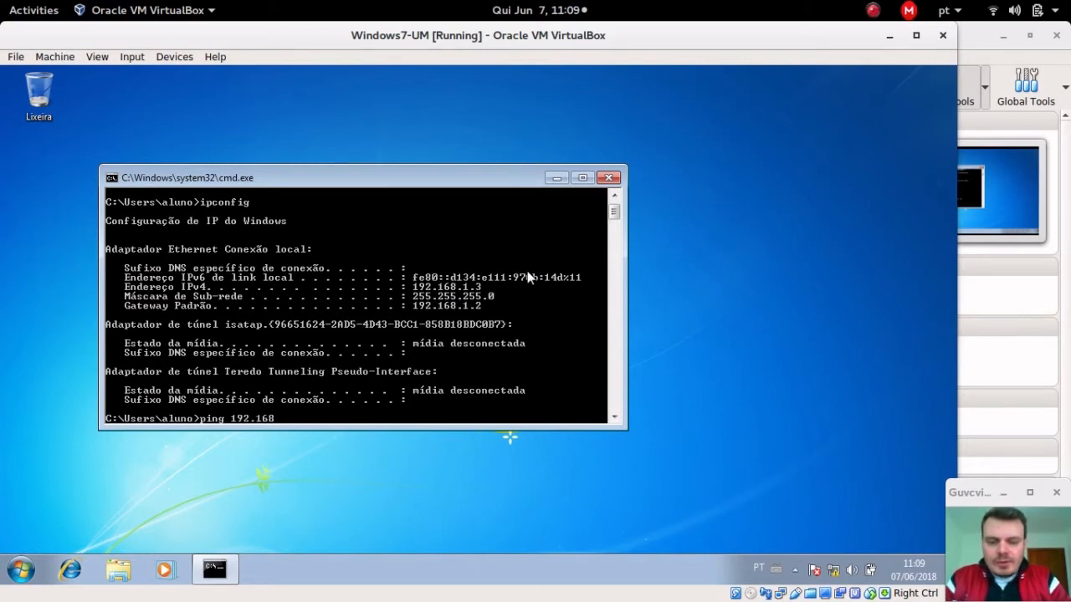
{"action": "key", "text": "Return"}
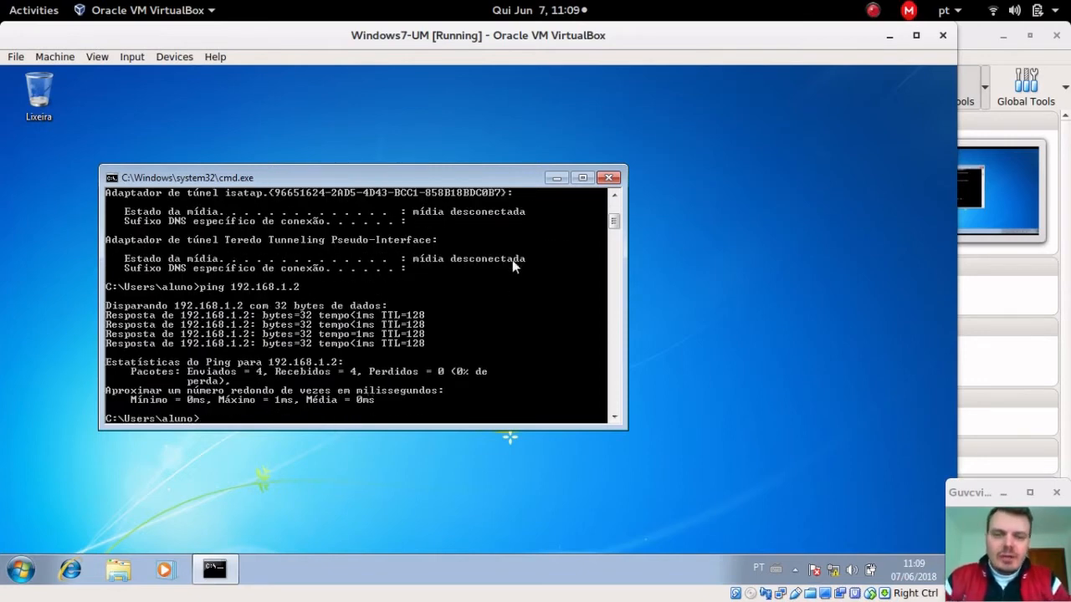
{"action": "left_click", "coordinate": [555, 178]}
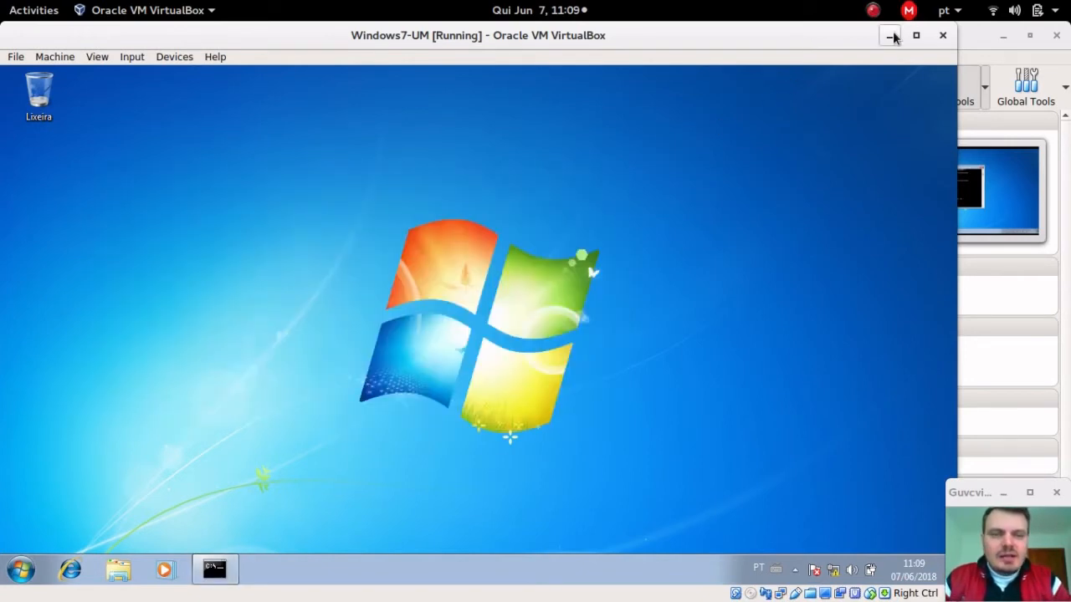
{"action": "left_click", "coordinate": [891, 37]}
{"action": "mouse_move", "coordinate": [2, 2]}
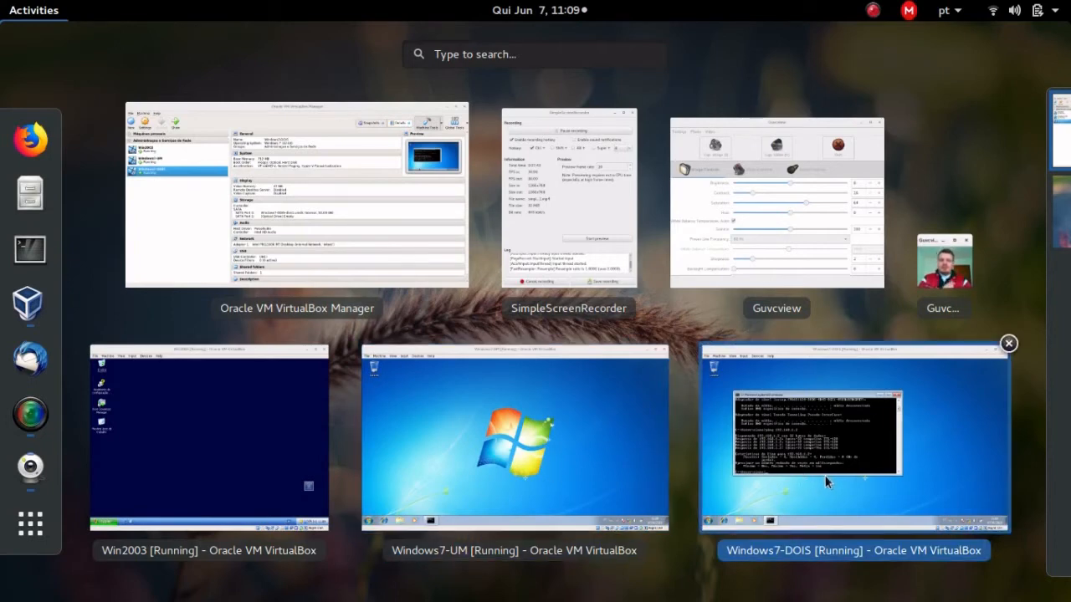
Step: Bring the Win2003 server machine forward and exit the floating download manager icon
{"action": "left_click", "coordinate": [156, 467]}
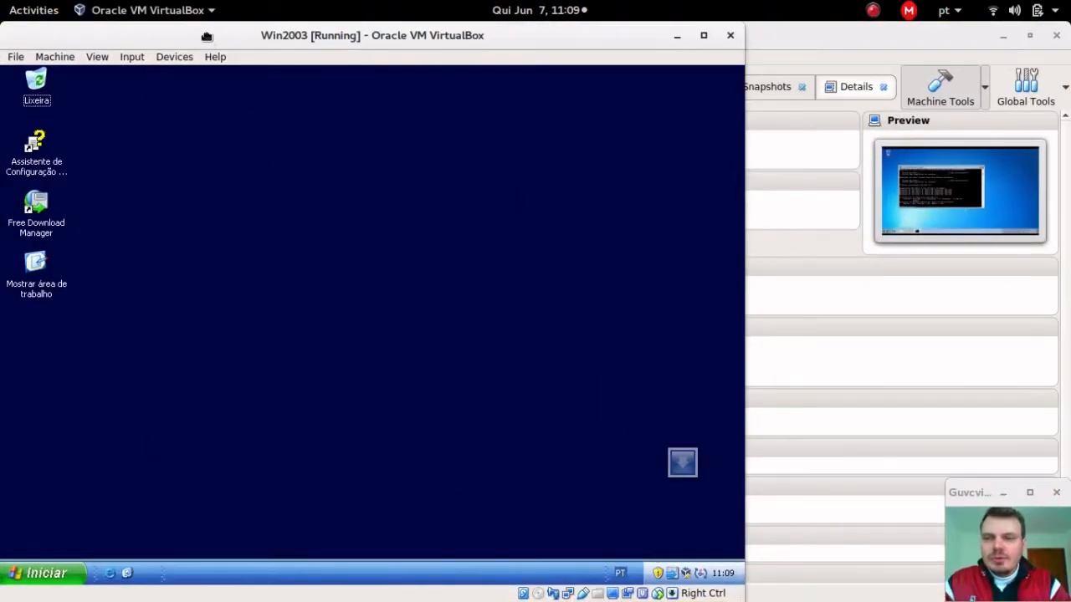
{"action": "left_click_drag", "start_coordinate": [206, 36], "coordinate": [353, 36]}
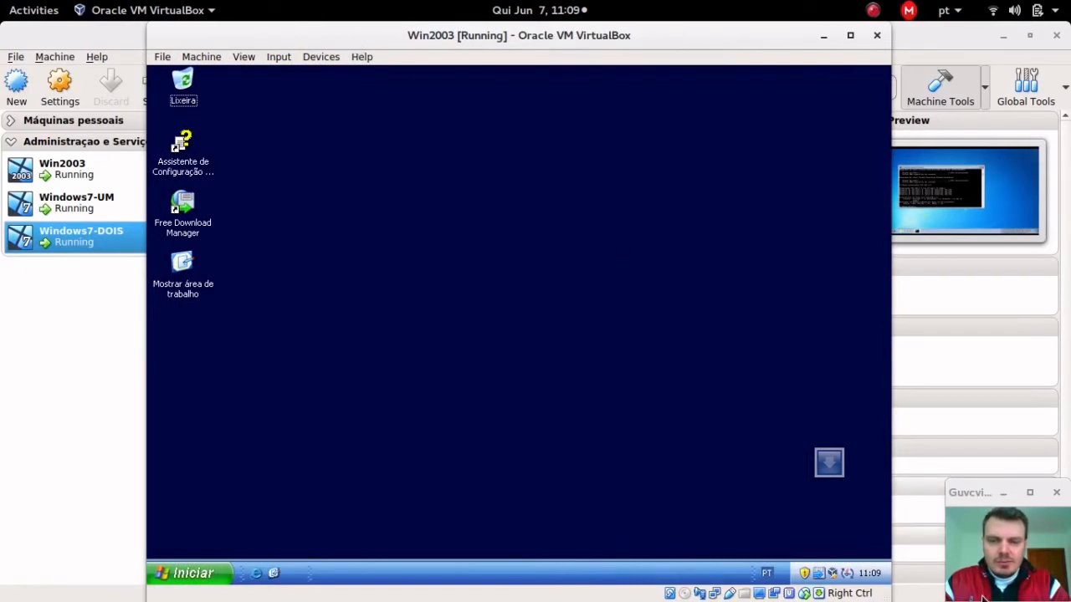
{"action": "right_click", "coordinate": [828, 463]}
{"action": "left_click", "coordinate": [813, 453]}
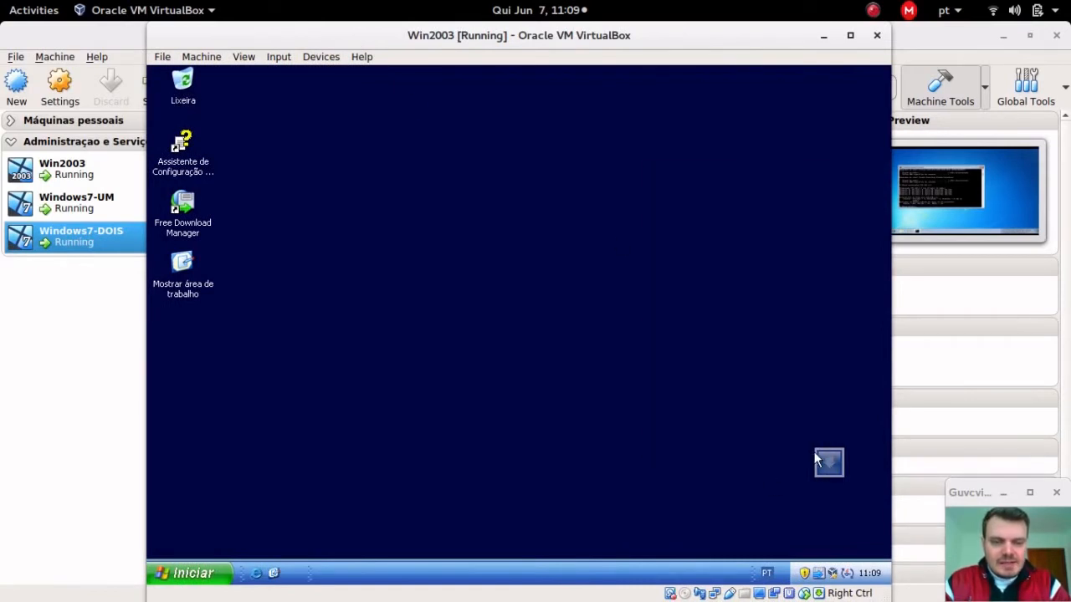
Step: Run dcpromo from Iniciar > Executar to launch the Active Directory Installation Wizard
{"action": "left_click", "coordinate": [184, 574]}
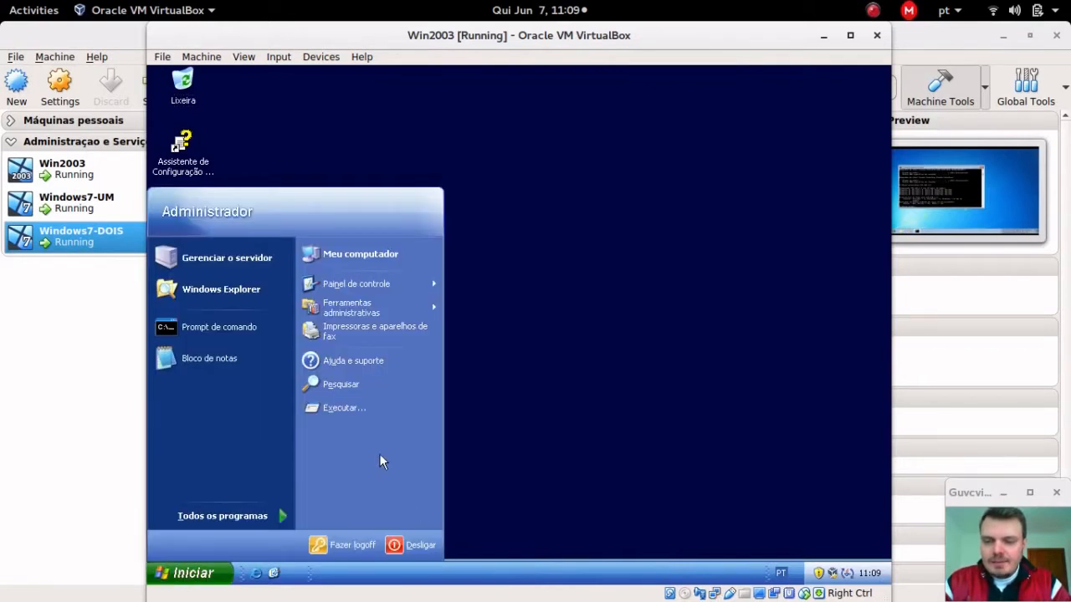
{"action": "left_click", "coordinate": [361, 409]}
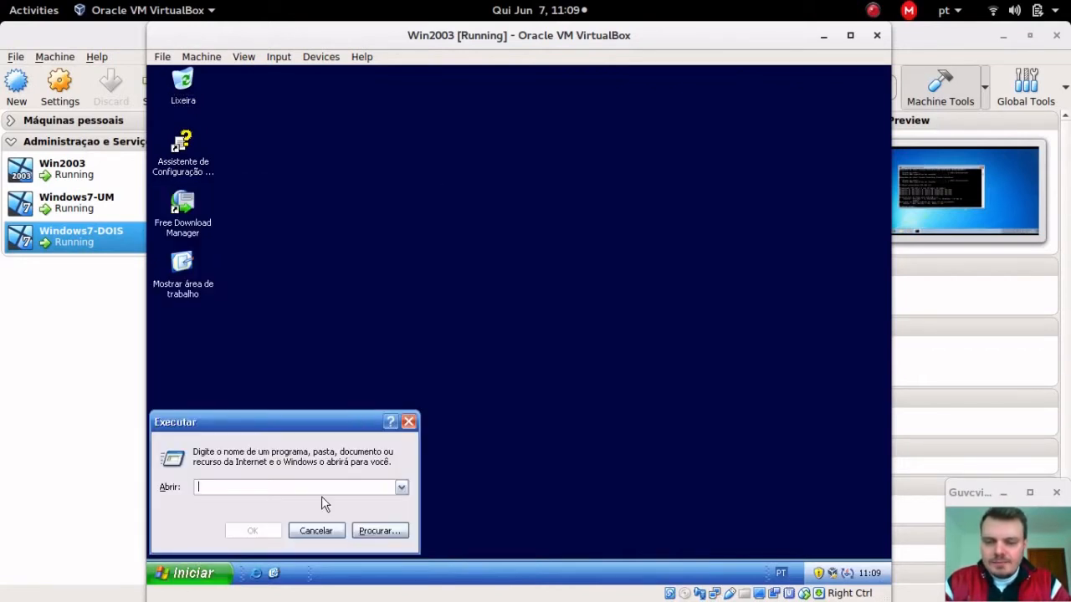
{"action": "type", "text": "dcpromo"}
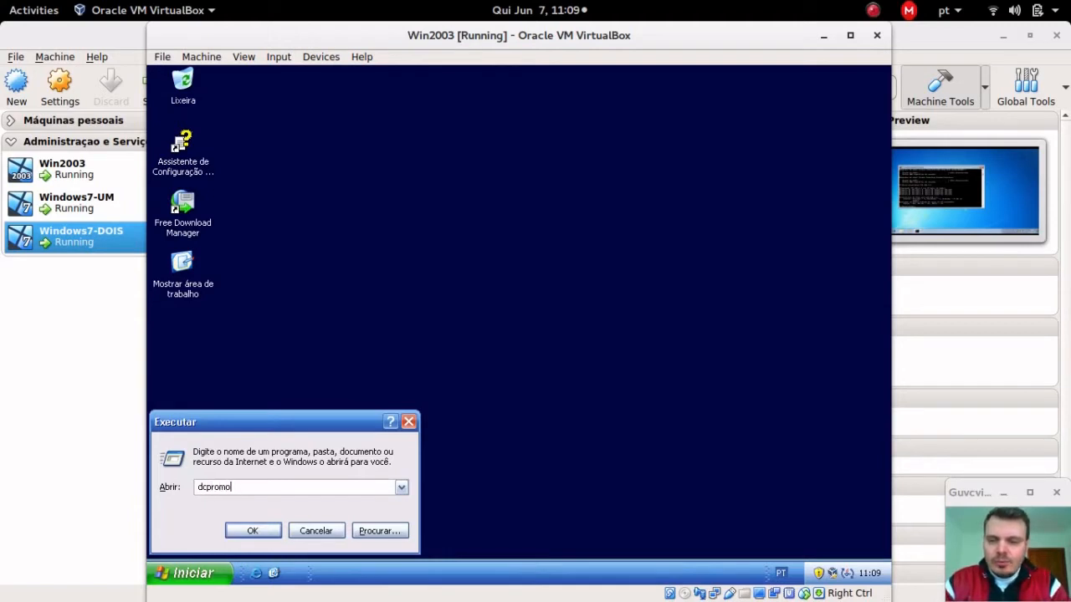
{"action": "key", "text": "Return"}
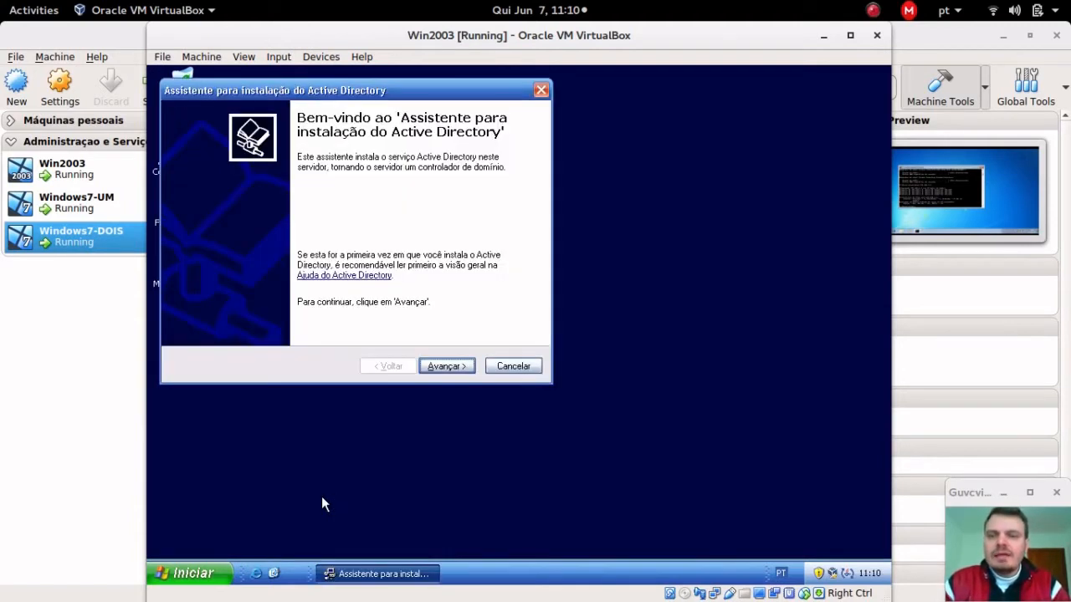
Step: Pass the welcome and compatibility pages, keeping a domain controller for a new domain in a new forest
{"action": "left_click_drag", "start_coordinate": [377, 85], "coordinate": [455, 90]}
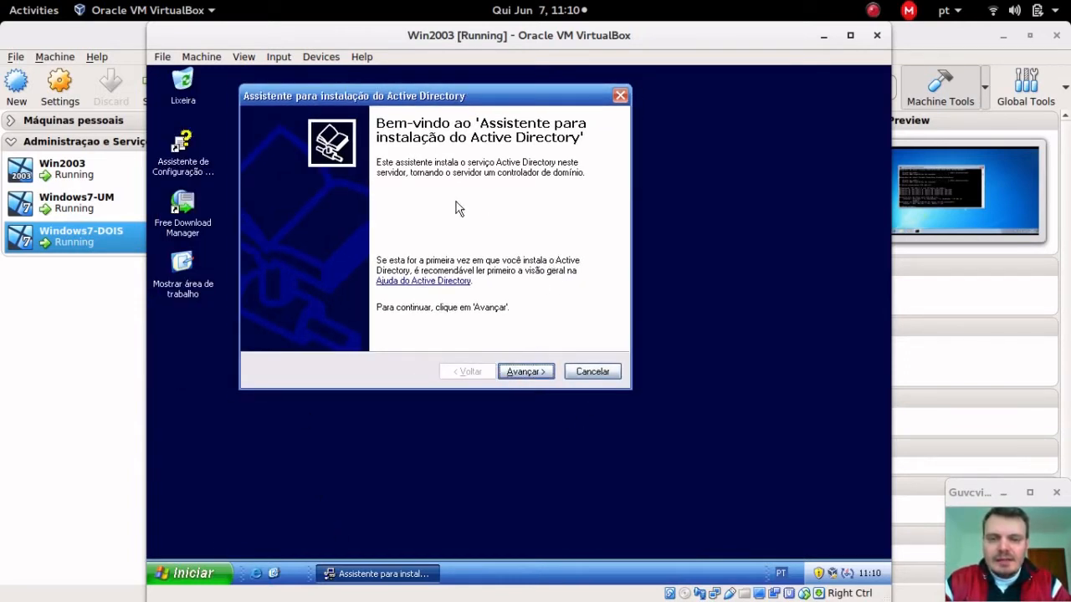
{"action": "left_click", "coordinate": [523, 373]}
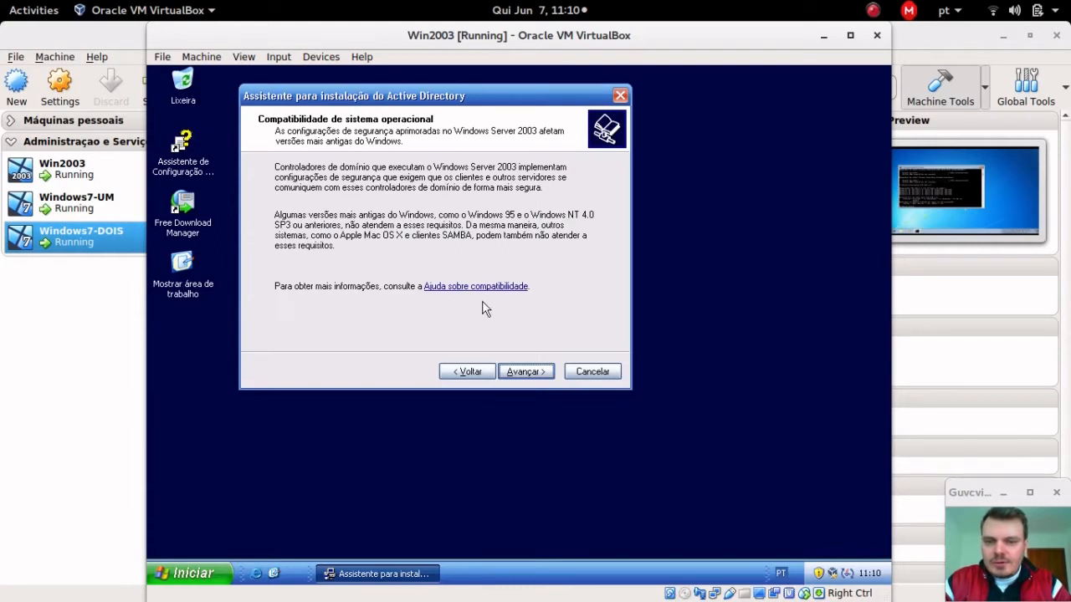
{"action": "left_click", "coordinate": [519, 373]}
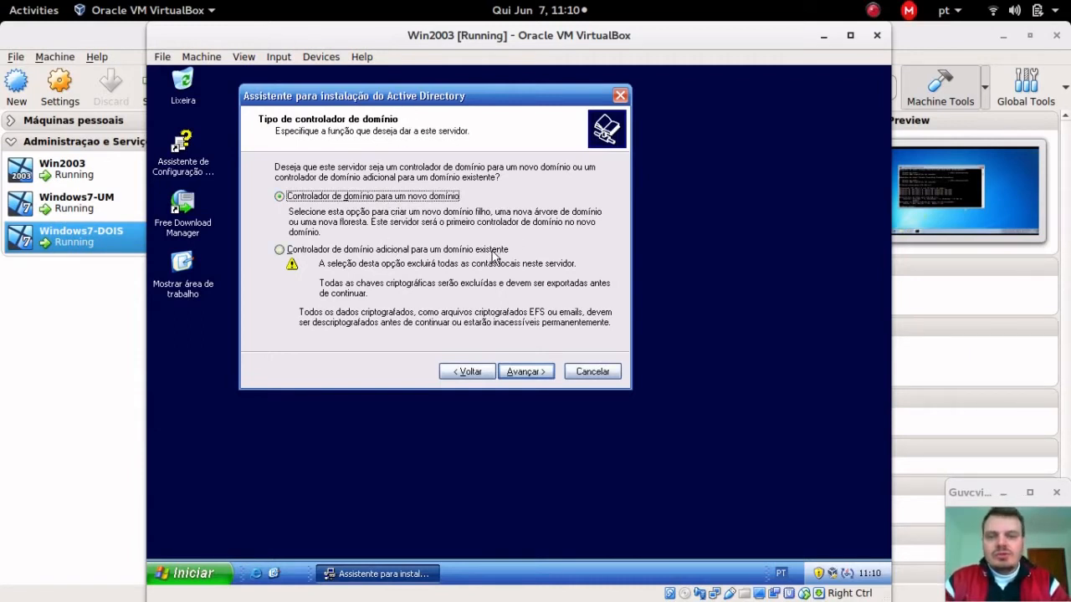
{"action": "mouse_move", "coordinate": [398, 102]}
{"action": "left_mouse_down"}
{"action": "mouse_move", "coordinate": [443, 141]}
{"action": "mouse_move", "coordinate": [403, 92]}
{"action": "left_mouse_up"}
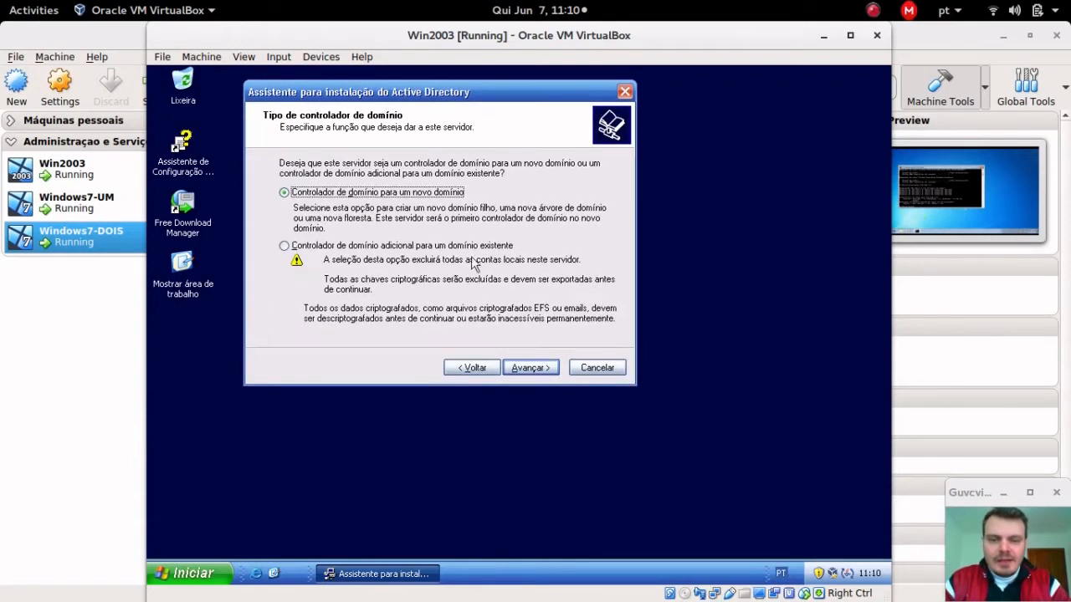
{"action": "left_click", "coordinate": [522, 369]}
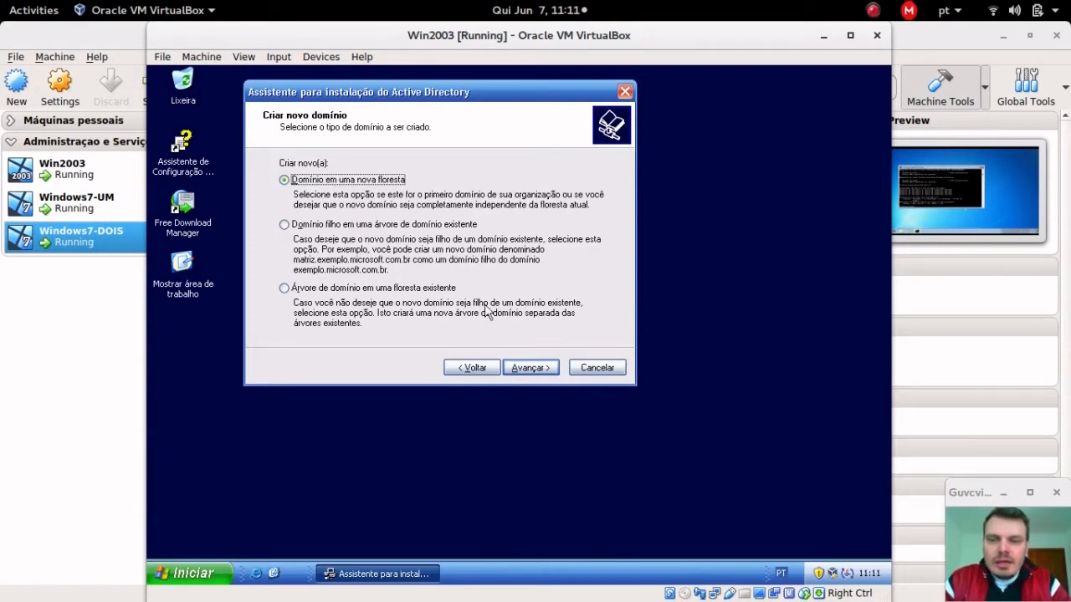
{"action": "left_click", "coordinate": [536, 368]}
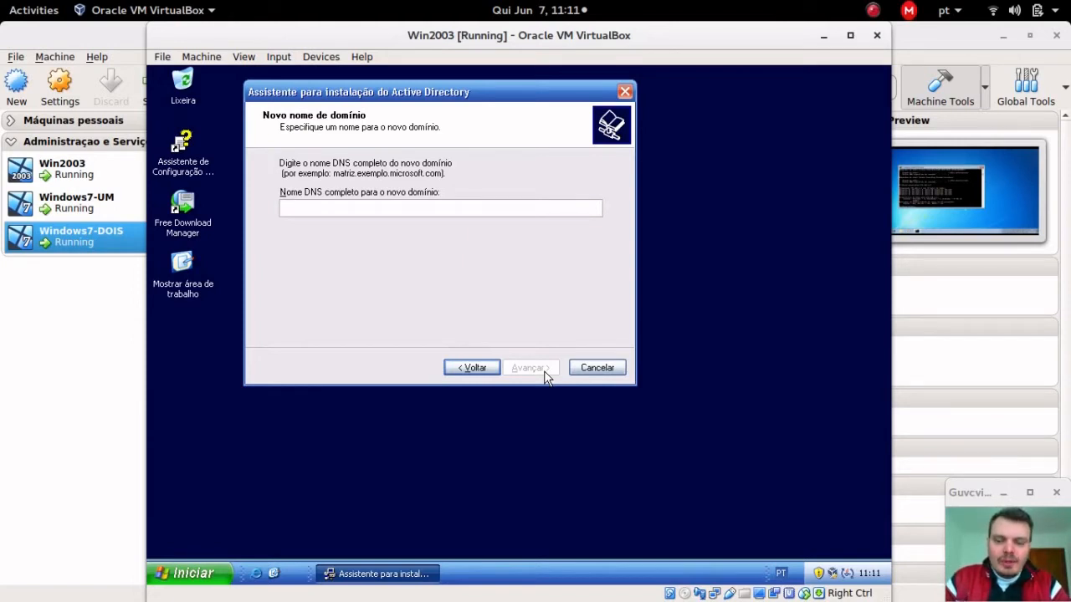
Step: Enter admredes.intranet as the new domain's full DNS name and continue
{"action": "type", "text": "admrede"}
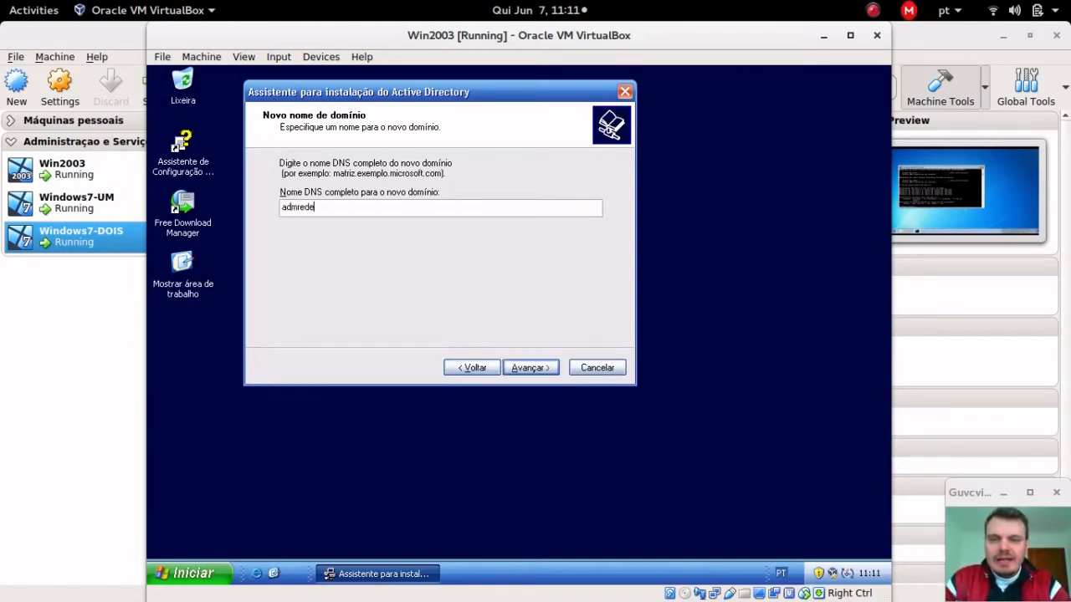
{"action": "type", "text": "s.inf"}
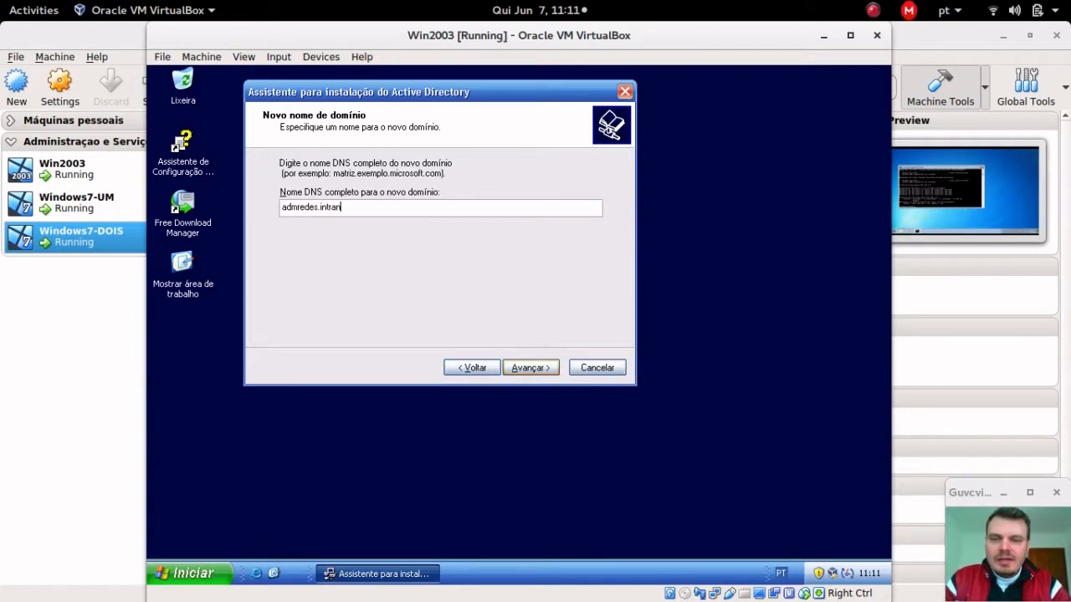
{"action": "type", "text": "ranet"}
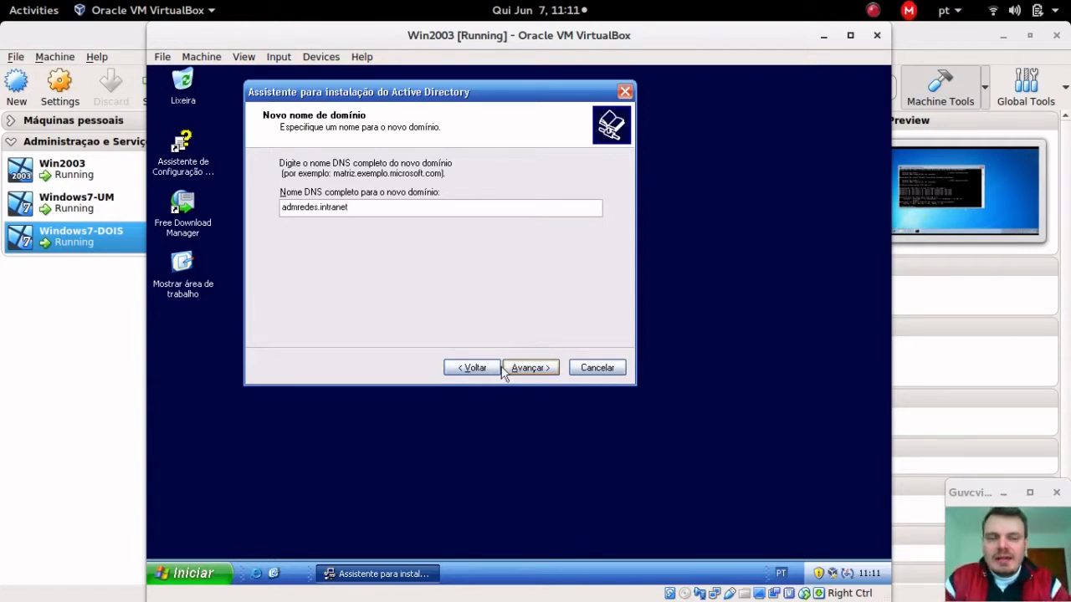
{"action": "left_click_drag", "start_coordinate": [376, 207], "coordinate": [224, 192]}
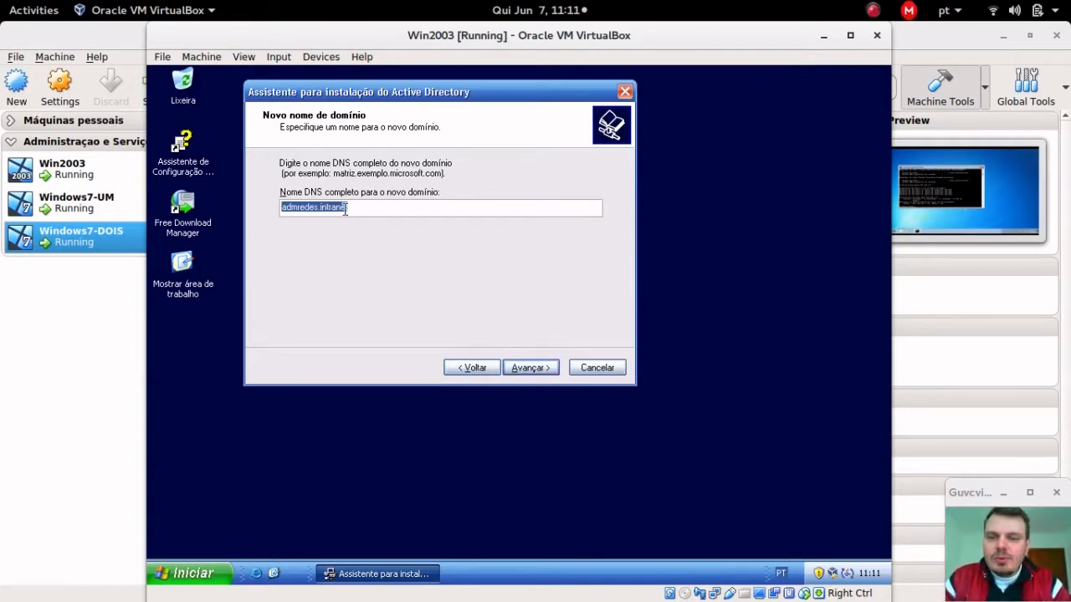
{"action": "double_click", "coordinate": [298, 209]}
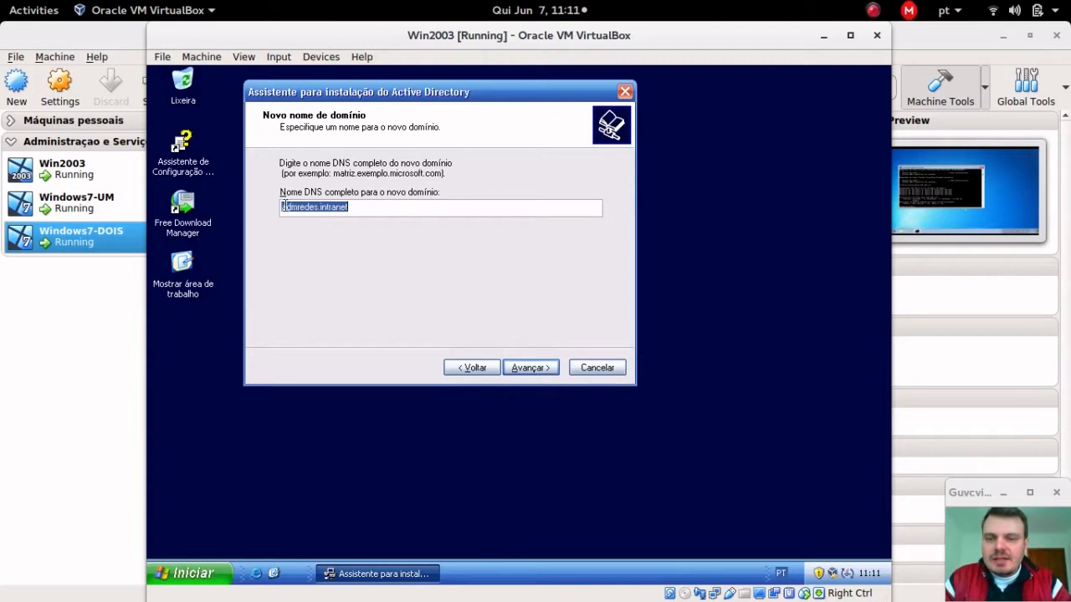
{"action": "left_click", "coordinate": [347, 207]}
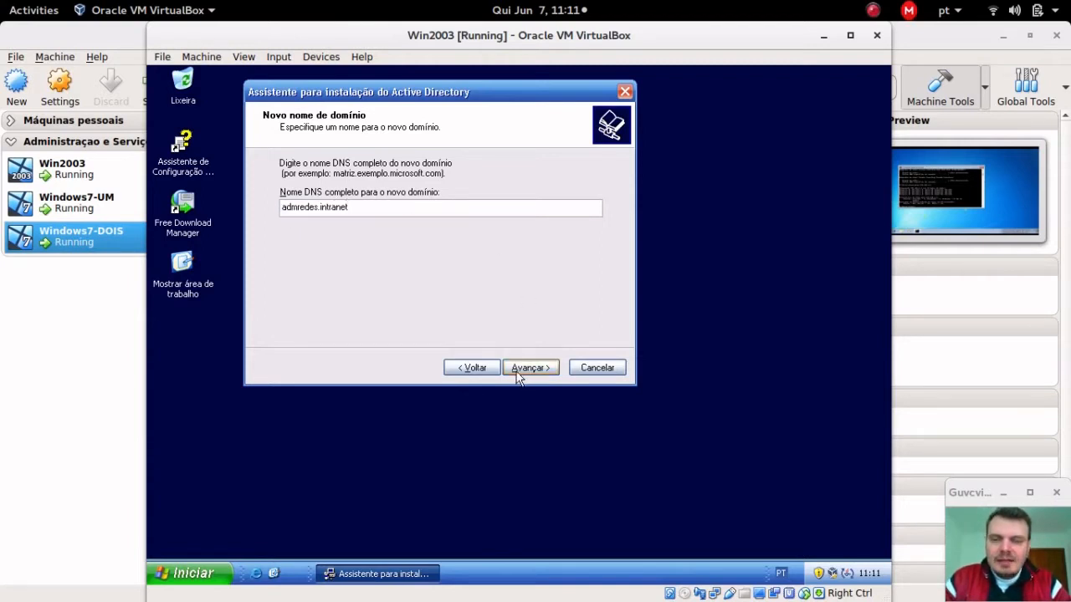
{"action": "left_click", "coordinate": [517, 373]}
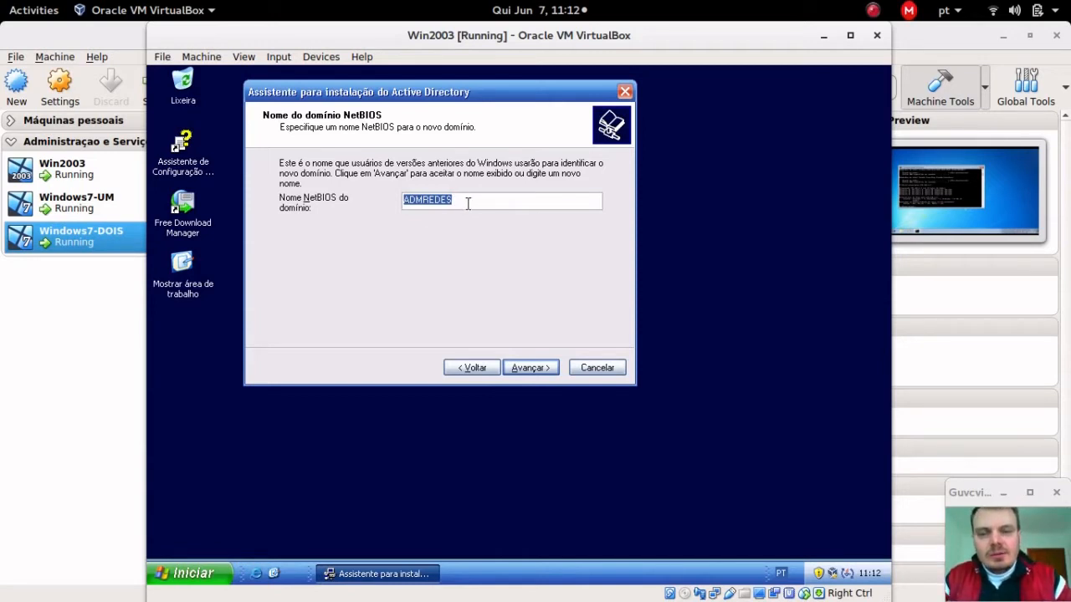
Step: Accept ADMREDES as the NetBIOS domain name and continue to the folders step
{"action": "left_click", "coordinate": [418, 204]}
{"action": "double_click", "coordinate": [418, 204]}
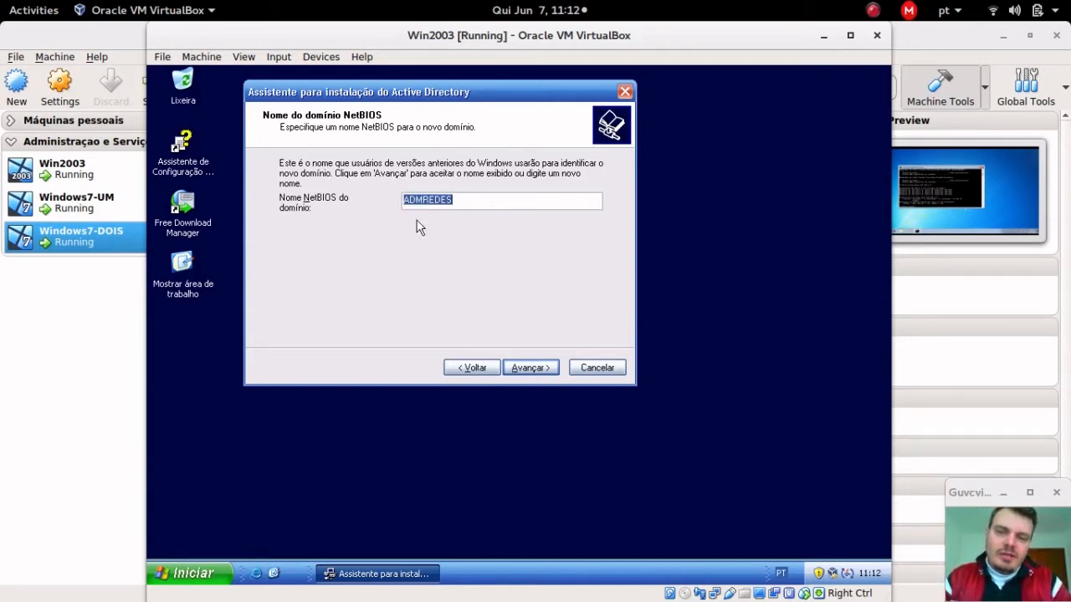
{"action": "left_click", "coordinate": [527, 368]}
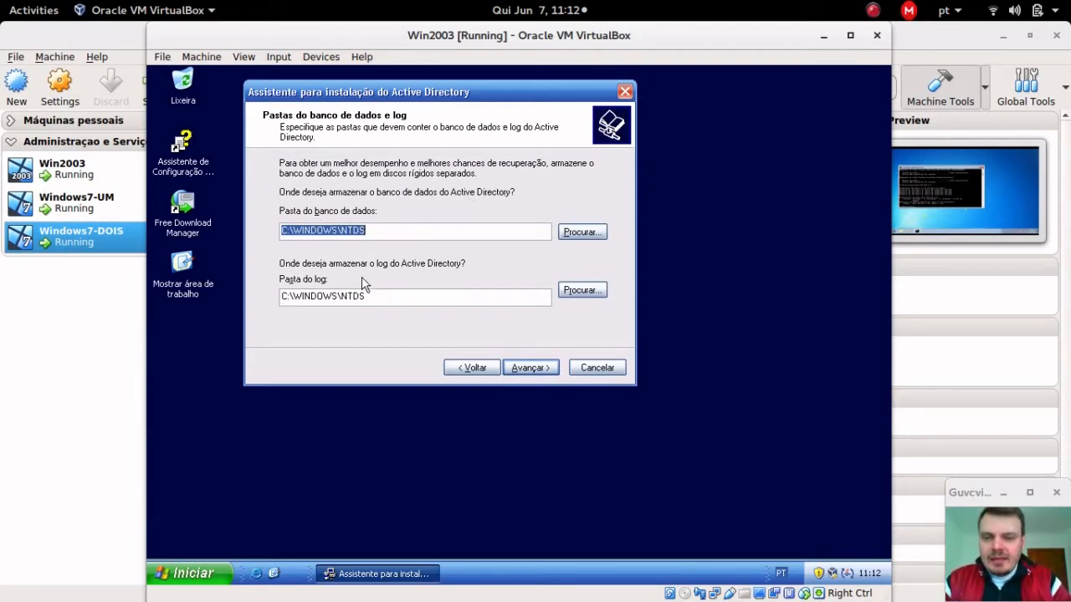
Step: Keep the default C:\WINDOWS\NTDS database/log folders and C:\WINDOWS\SYSVOL location
{"action": "left_click_drag", "start_coordinate": [401, 298], "coordinate": [200, 303]}
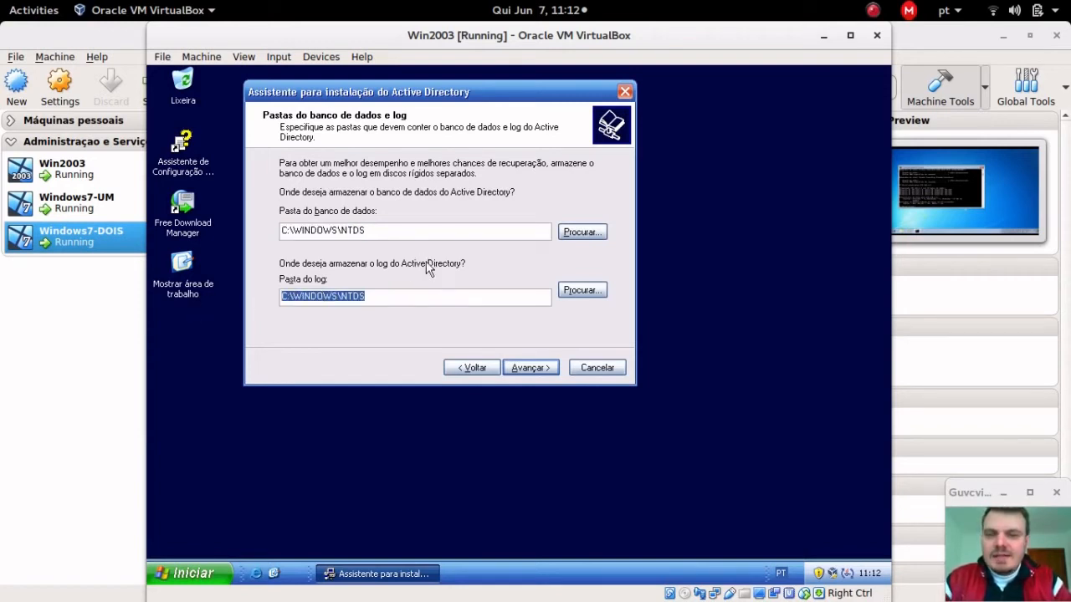
{"action": "left_click", "coordinate": [544, 367]}
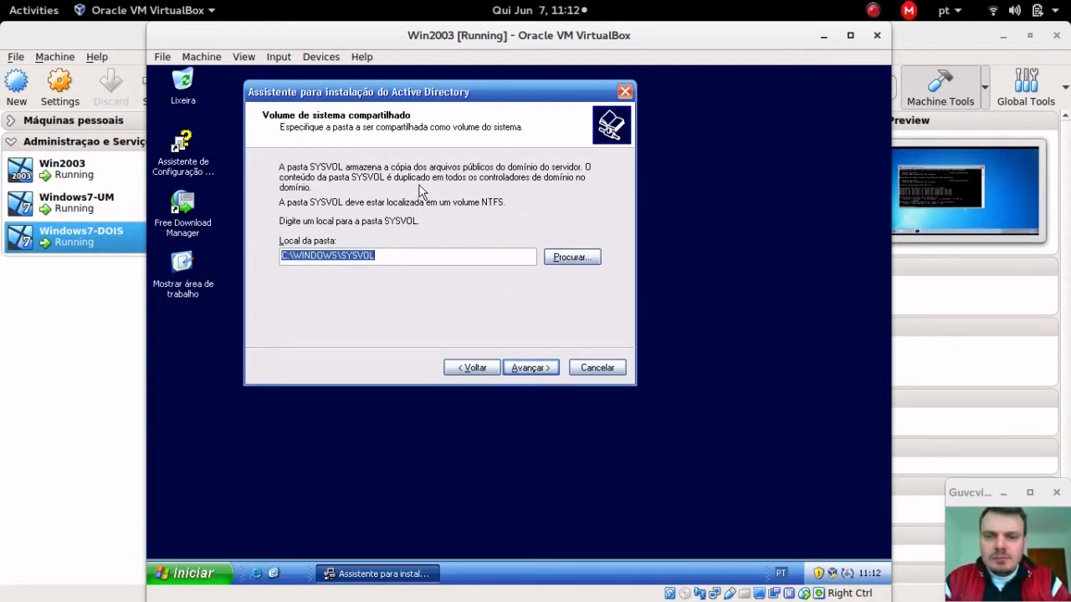
{"action": "left_click", "coordinate": [414, 256]}
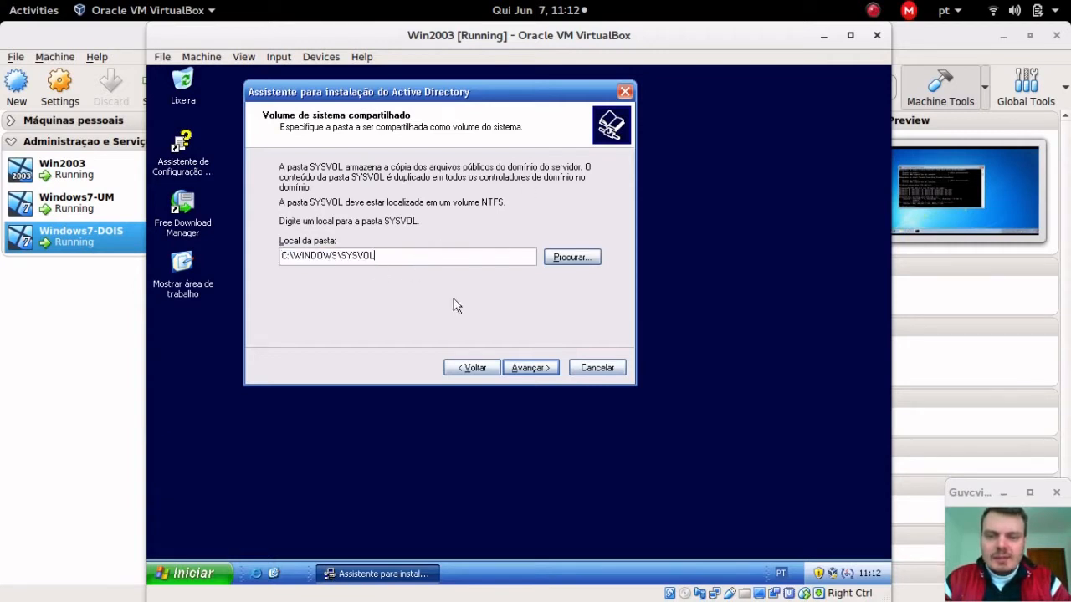
{"action": "left_click", "coordinate": [546, 369]}
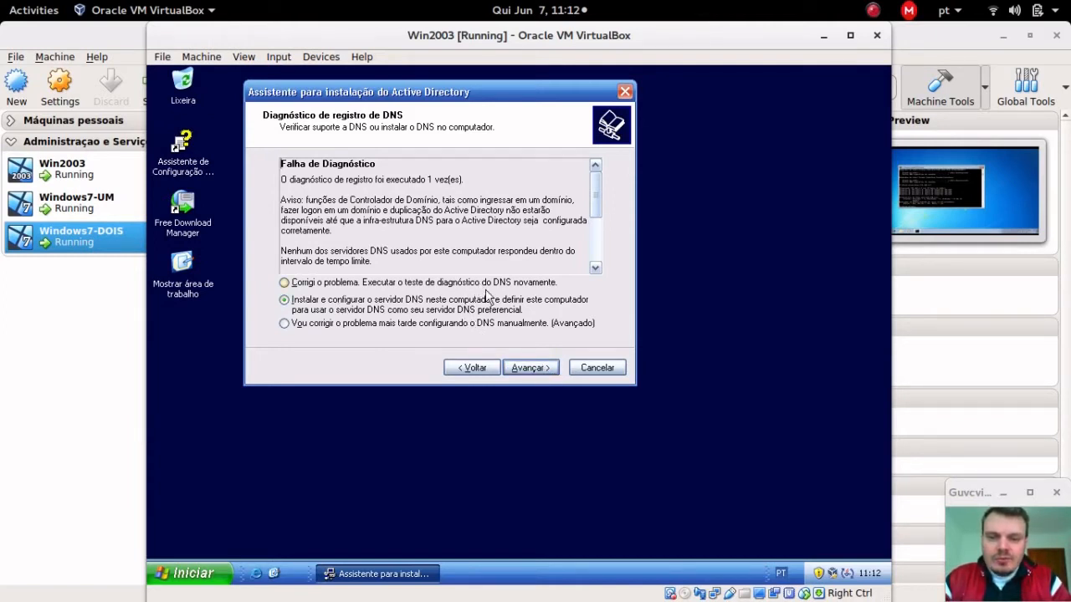
Step: Install DNS on this server, choose Windows 2000/2003-only permissions, and leave the restore password blank
{"action": "left_click", "coordinate": [537, 371]}
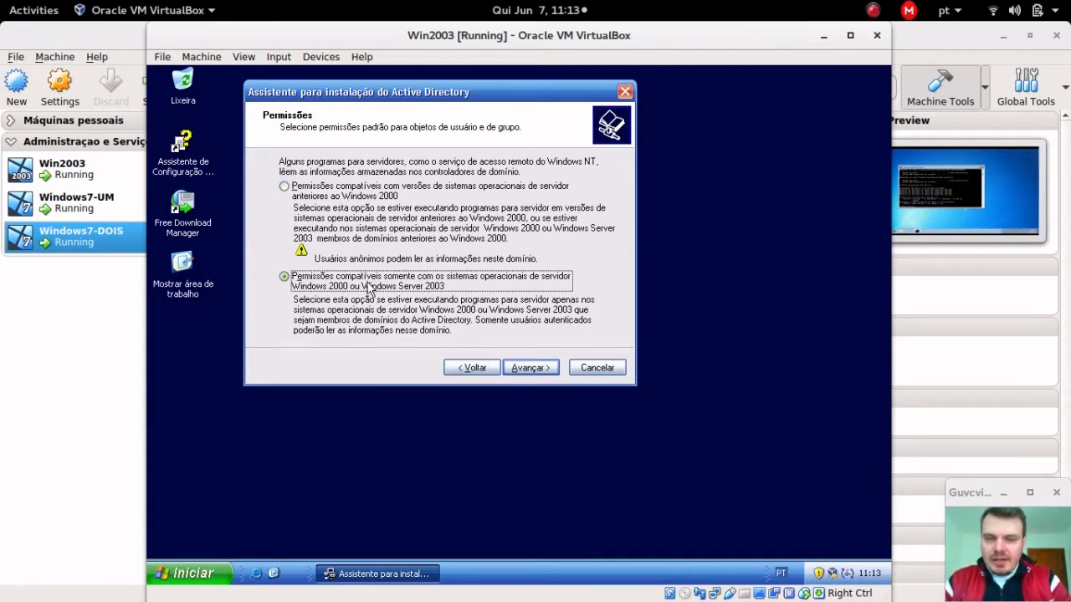
{"action": "left_click", "coordinate": [529, 370]}
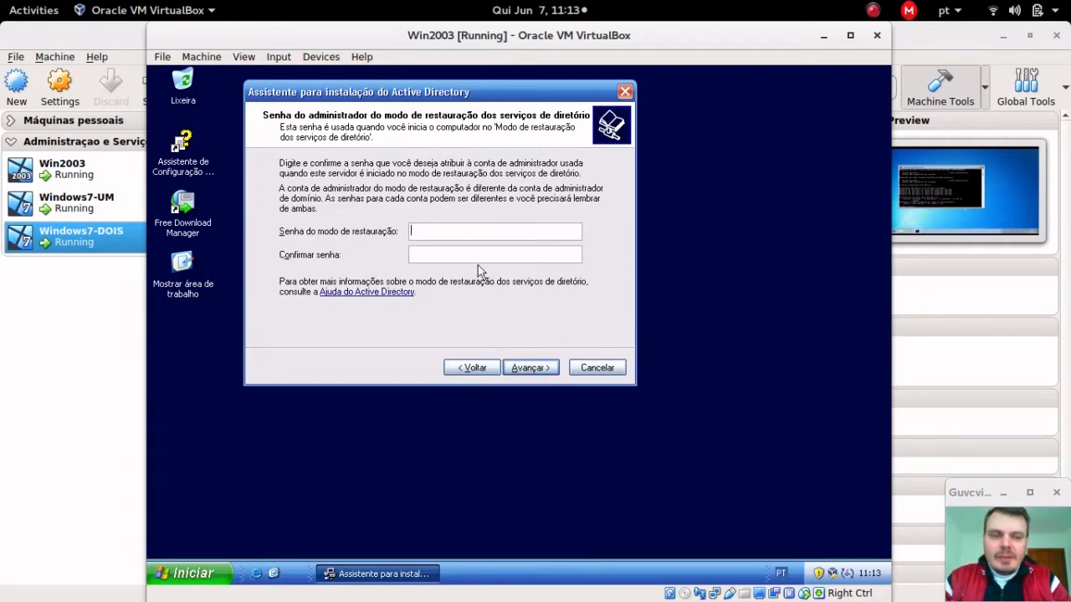
{"action": "left_click", "coordinate": [531, 370]}
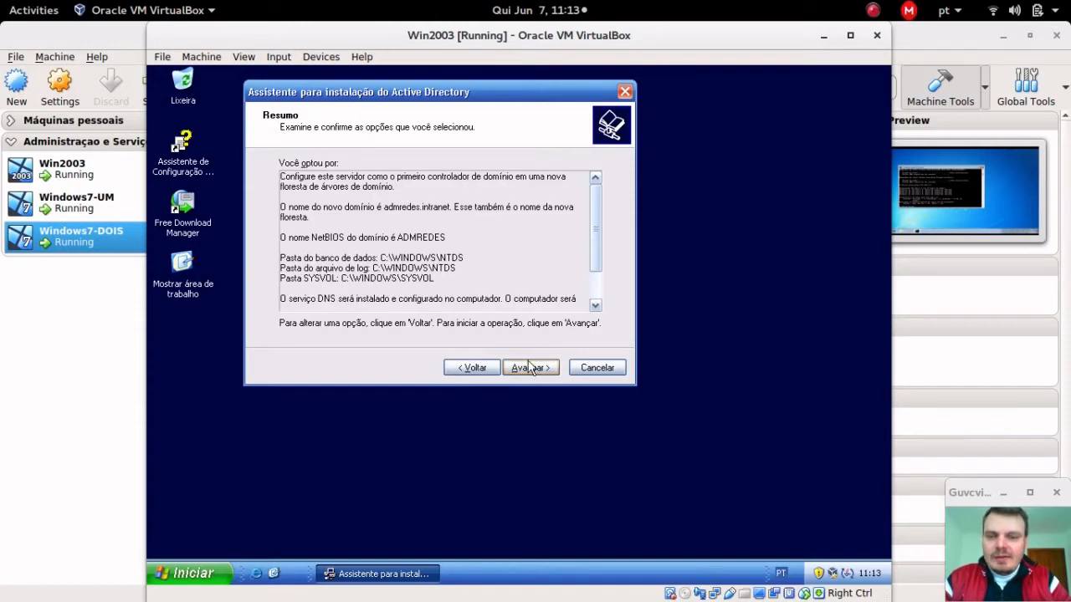
Step: Begin the Active Directory installation from the Resumo page
{"action": "left_click", "coordinate": [529, 368]}
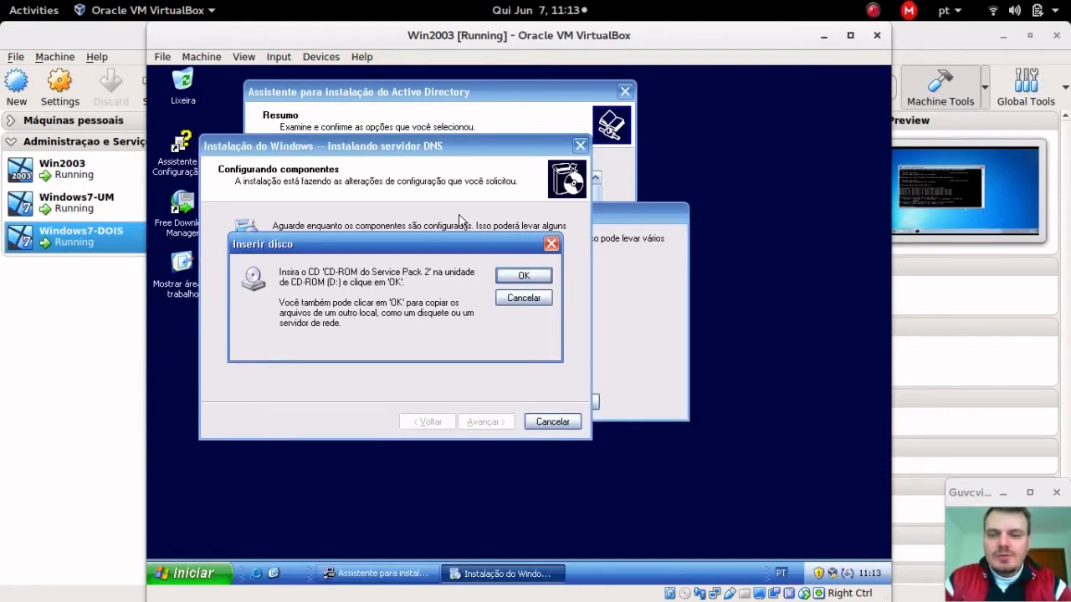
Step: Point the first missing-file prompt to C:\I386 and confirm copying from there
{"action": "left_click_drag", "start_coordinate": [311, 249], "coordinate": [395, 242]}
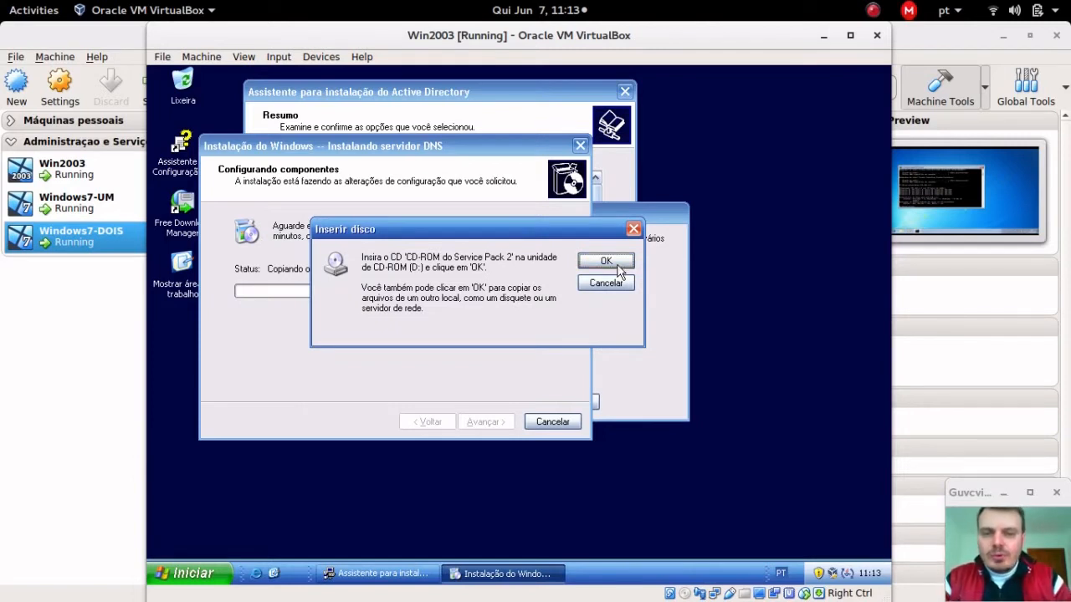
{"action": "left_click", "coordinate": [616, 264]}
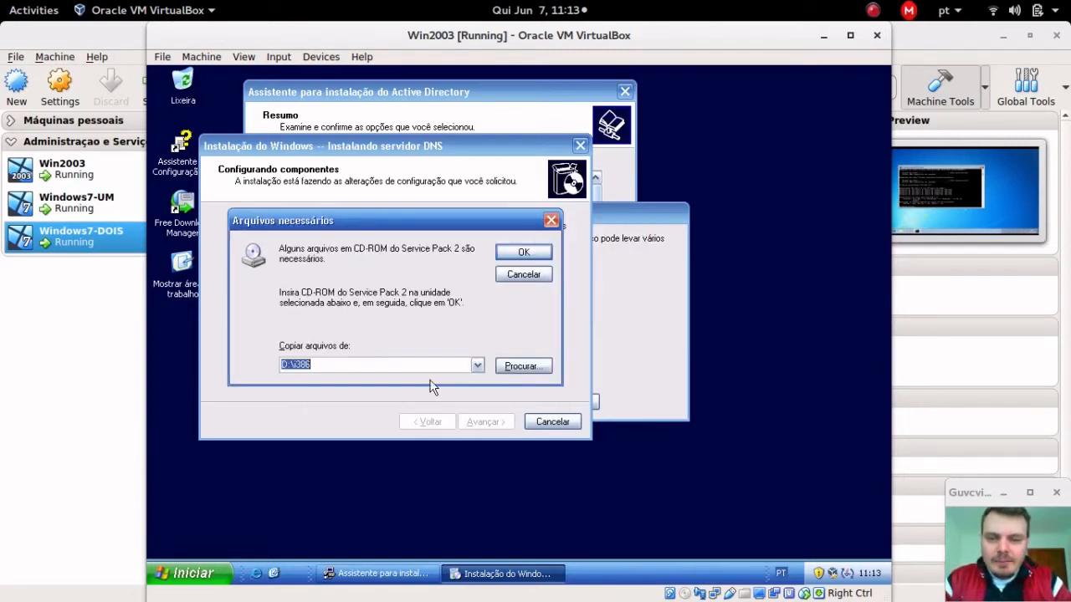
{"action": "left_click", "coordinate": [523, 366]}
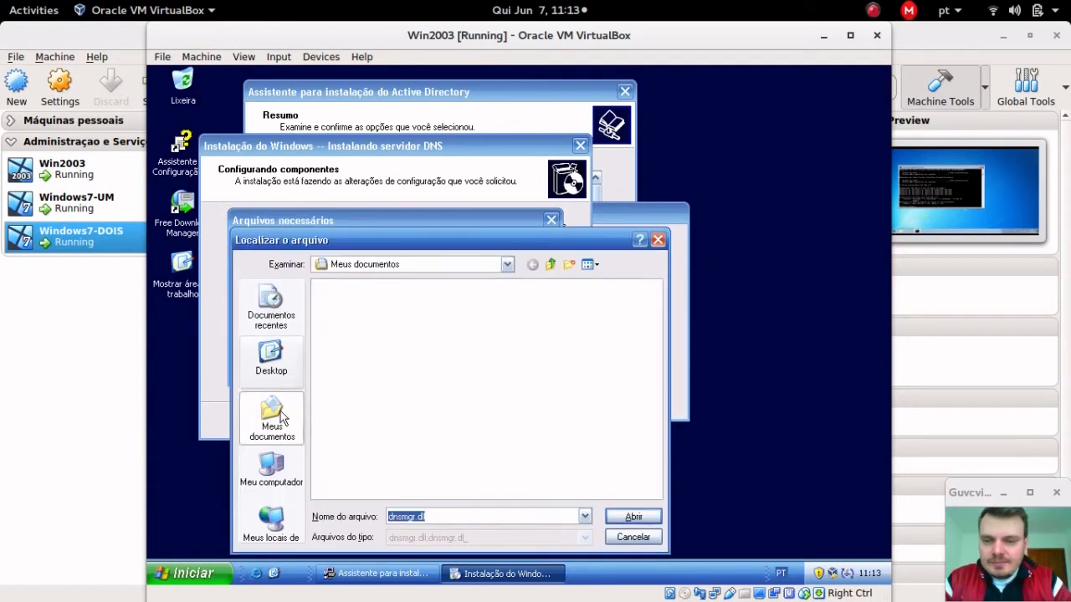
{"action": "left_click", "coordinate": [267, 480]}
{"action": "double_click", "coordinate": [356, 287]}
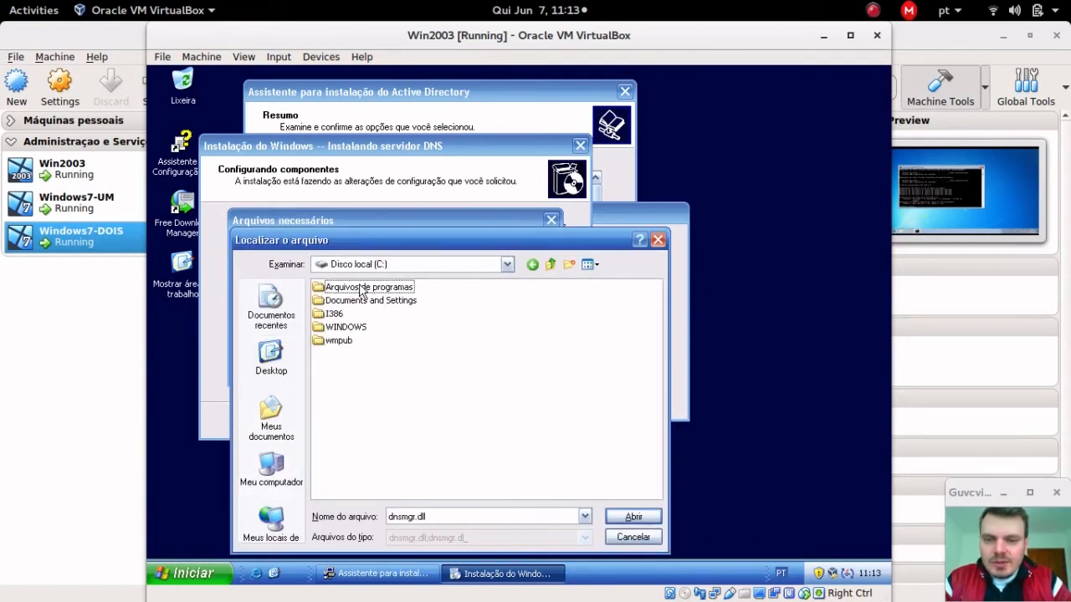
{"action": "double_click", "coordinate": [339, 316]}
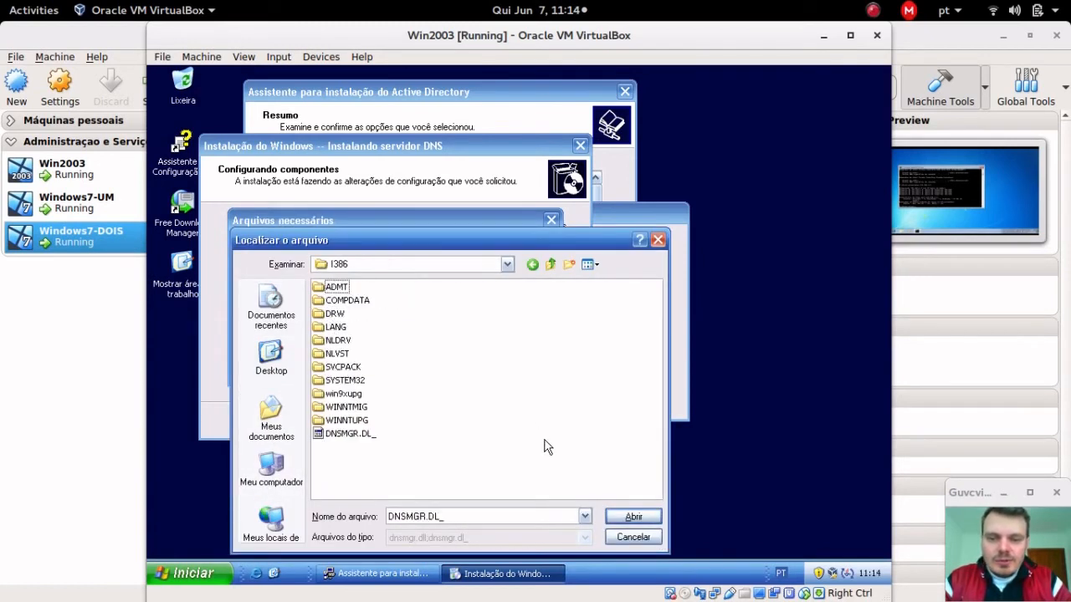
{"action": "left_click", "coordinate": [633, 518]}
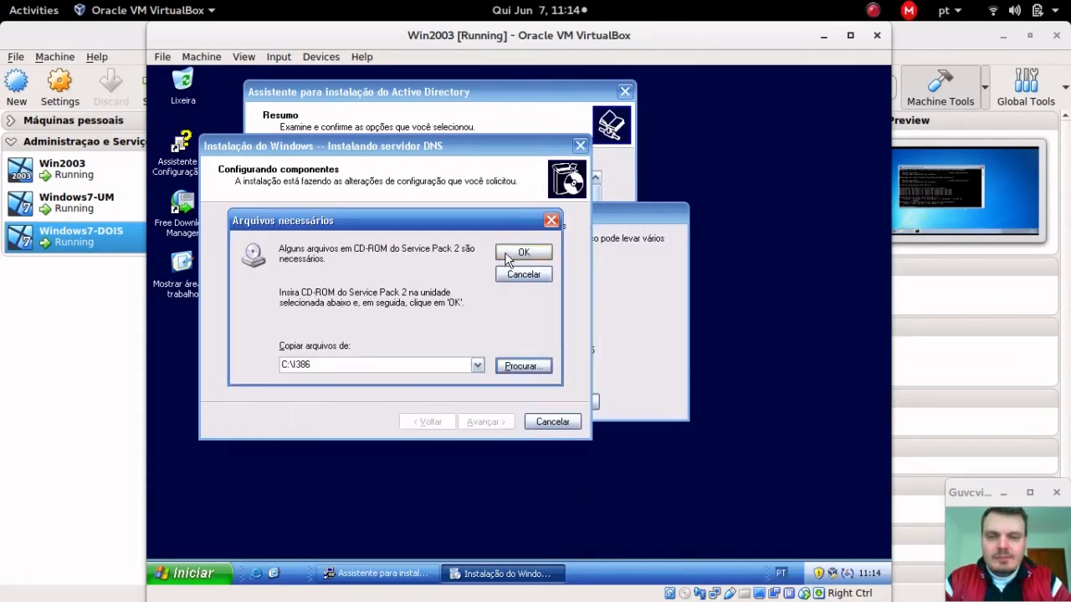
{"action": "left_click", "coordinate": [515, 255]}
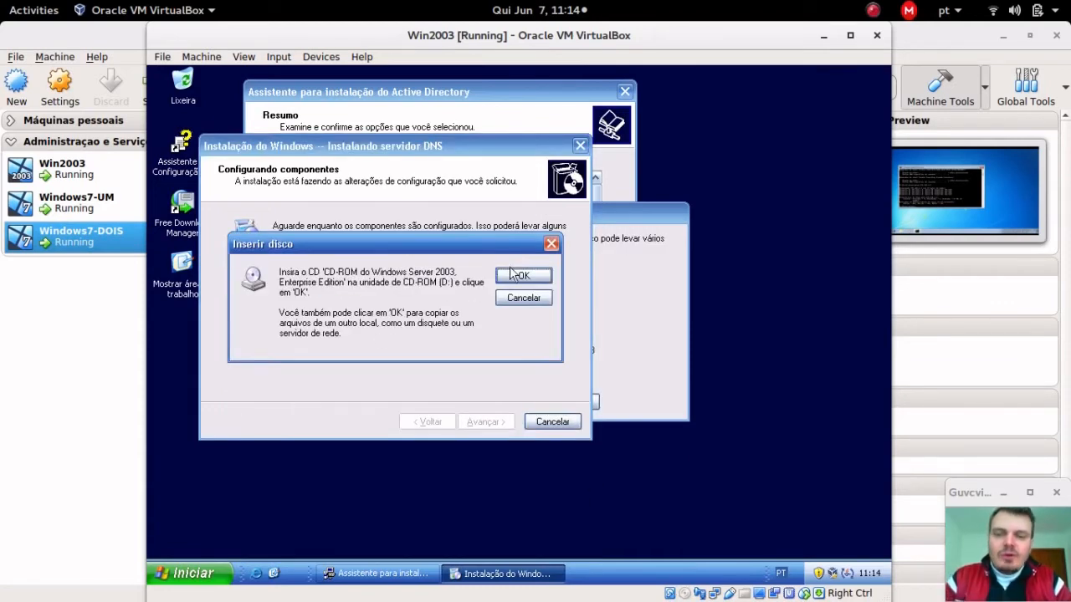
Step: Point the Windows Server 2003 file prompt to DNSMGMT.MS_ in C:\I386 and confirm
{"action": "left_click", "coordinate": [520, 278]}
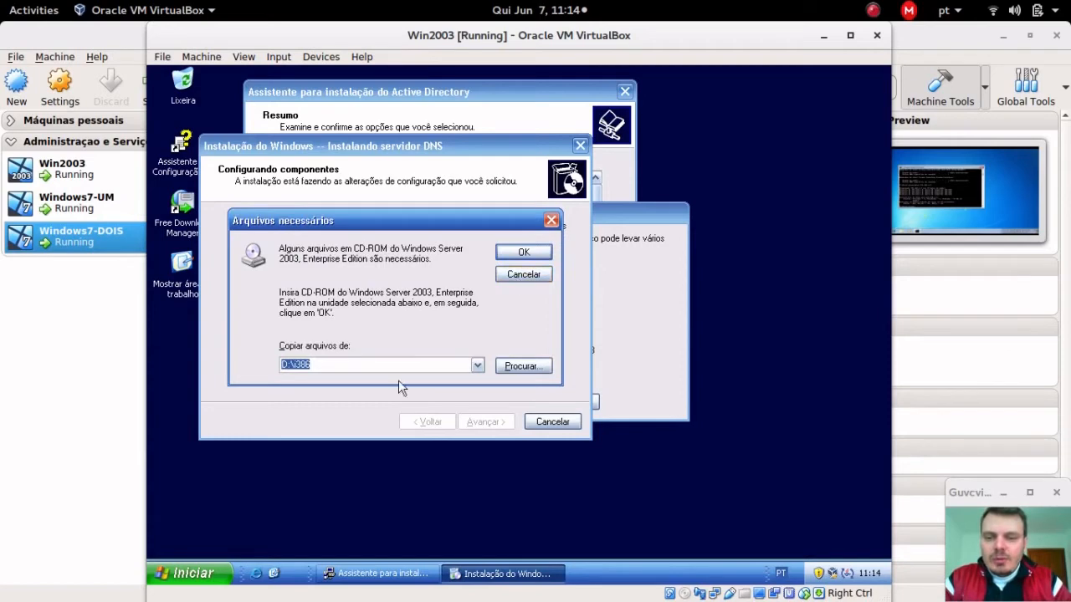
{"action": "left_click", "coordinate": [520, 367]}
{"action": "left_click", "coordinate": [271, 465]}
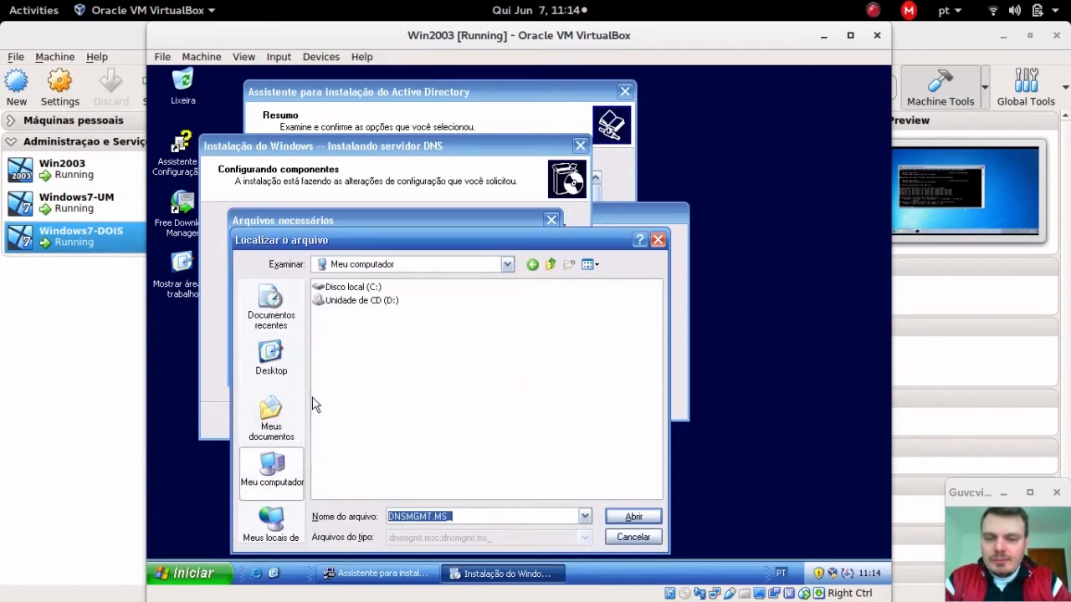
{"action": "double_click", "coordinate": [353, 286]}
{"action": "double_click", "coordinate": [339, 314]}
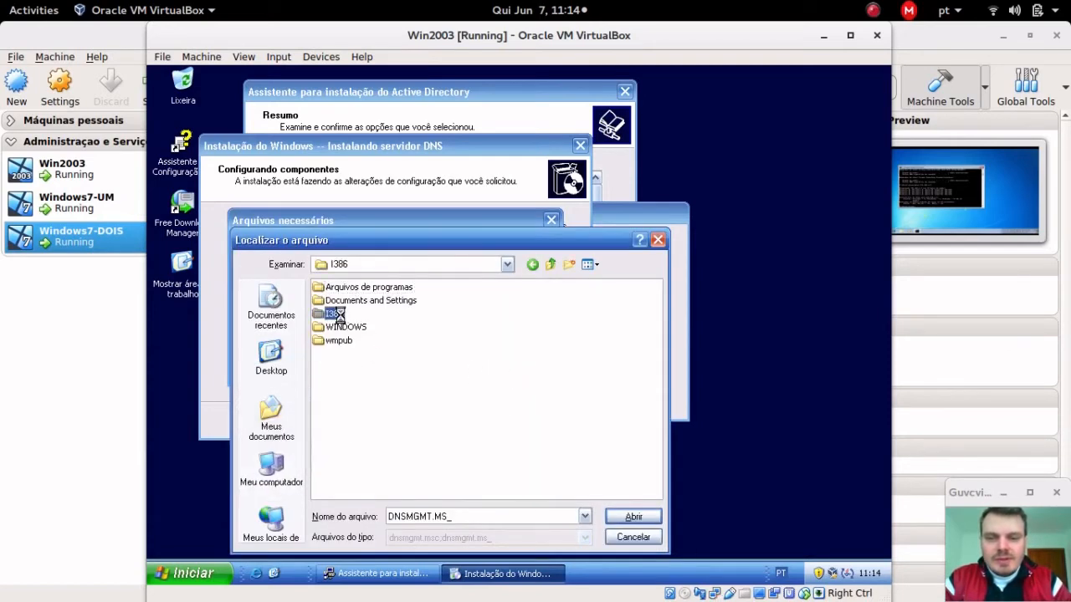
{"action": "left_click", "coordinate": [652, 521]}
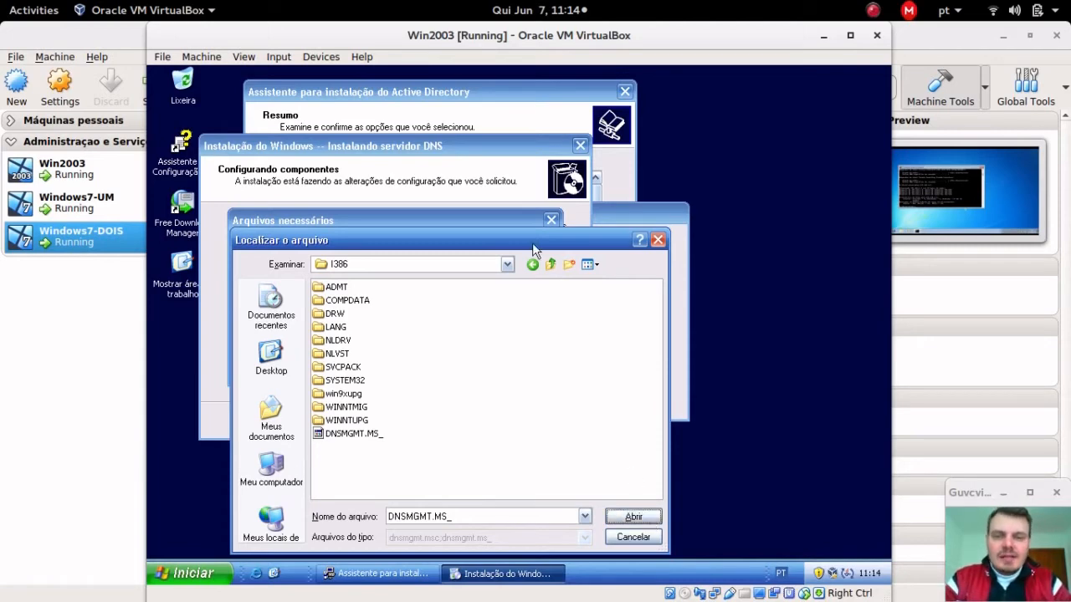
{"action": "left_click_drag", "start_coordinate": [520, 241], "coordinate": [552, 200]}
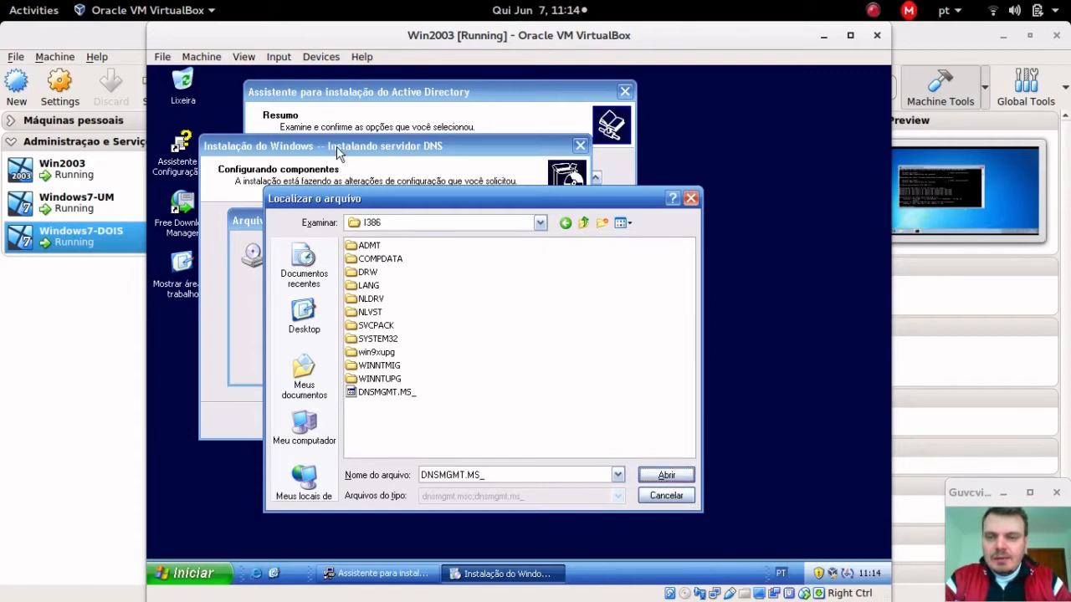
{"action": "left_click", "coordinate": [666, 475]}
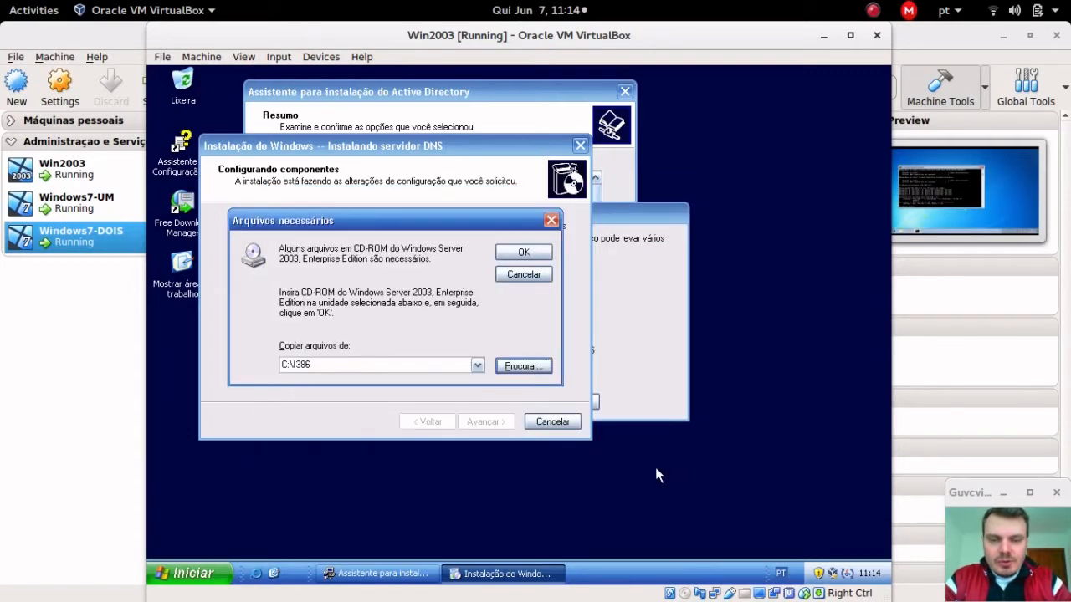
{"action": "left_click", "coordinate": [535, 250]}
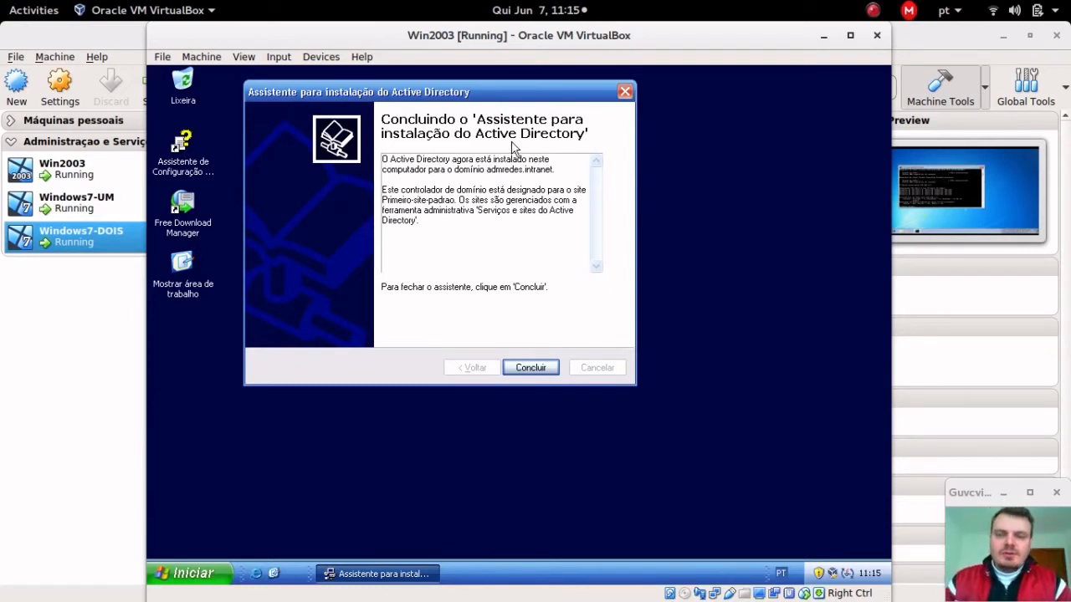
Step: Close the finished Active Directory wizard and restart the server with Reiniciar agora
{"action": "left_click", "coordinate": [543, 373]}
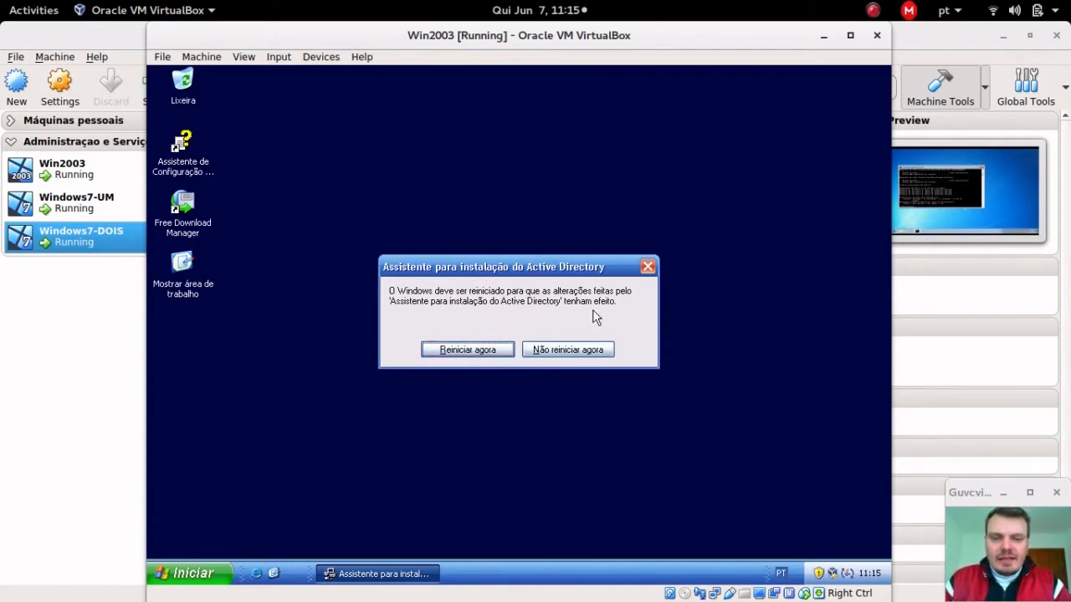
{"action": "left_click", "coordinate": [479, 351]}
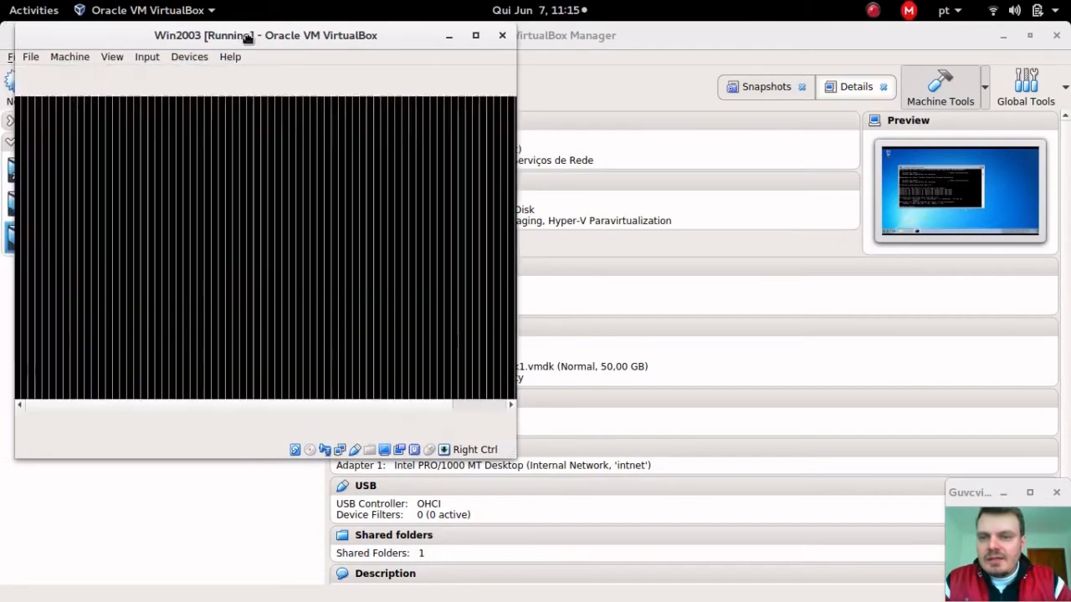
Step: Send Ctrl-Alt-Del to the restarted Win2003 guest and log on as Administrador
{"action": "left_click_drag", "start_coordinate": [246, 36], "coordinate": [424, 63]}
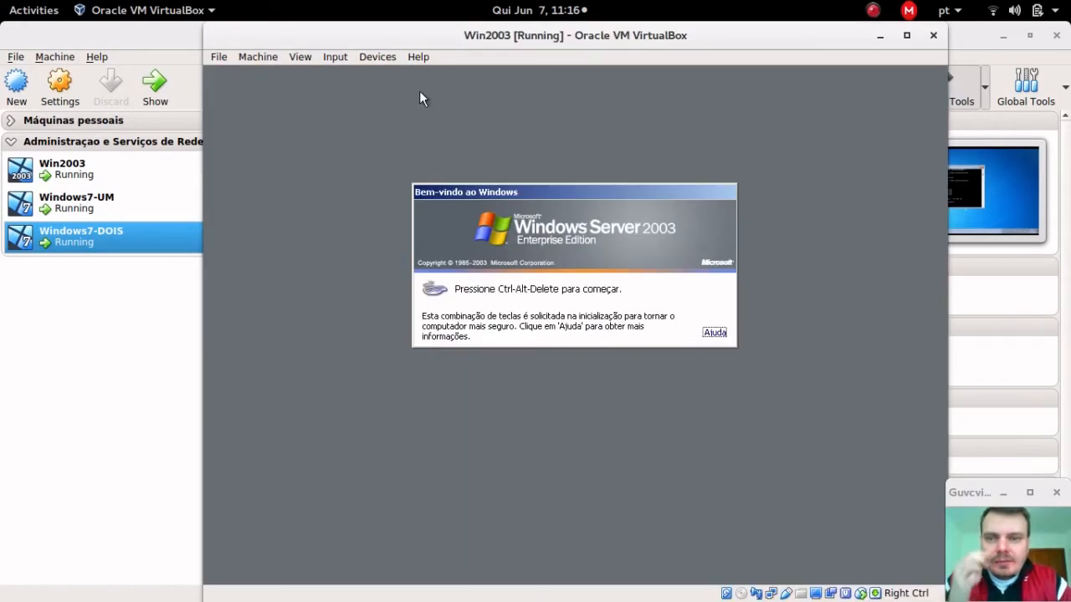
{"action": "left_click", "coordinate": [328, 63]}
{"action": "mouse_move", "coordinate": [397, 74]}
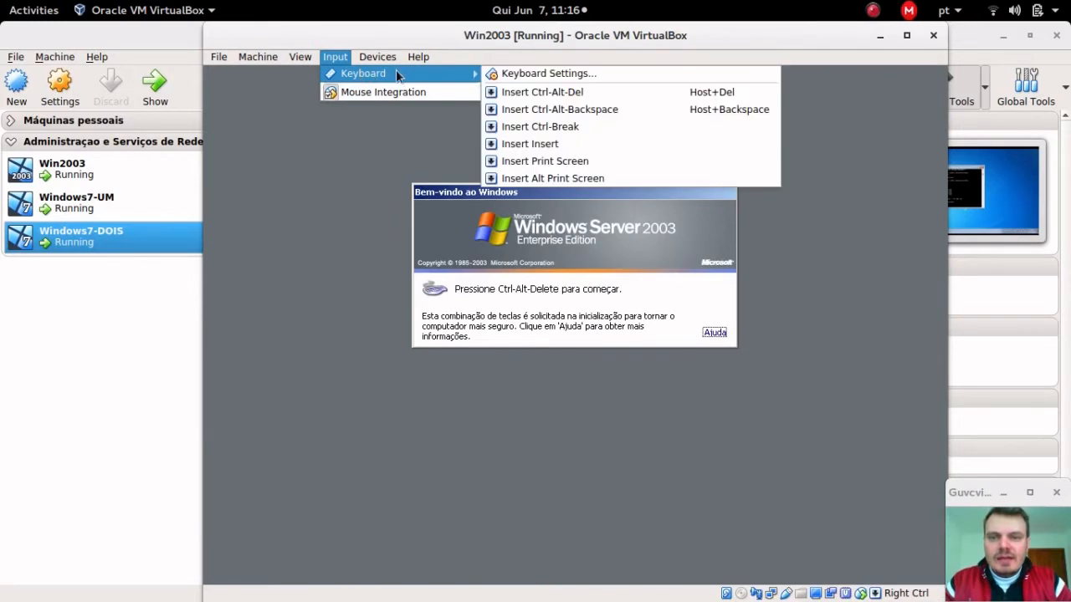
{"action": "left_click", "coordinate": [517, 90]}
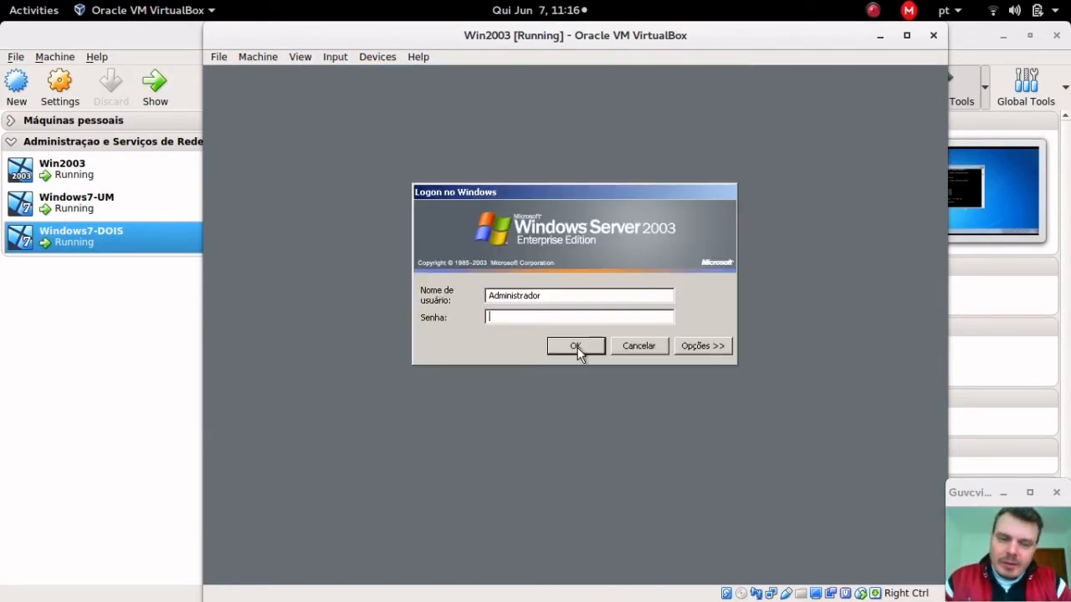
{"action": "left_click", "coordinate": [576, 346]}
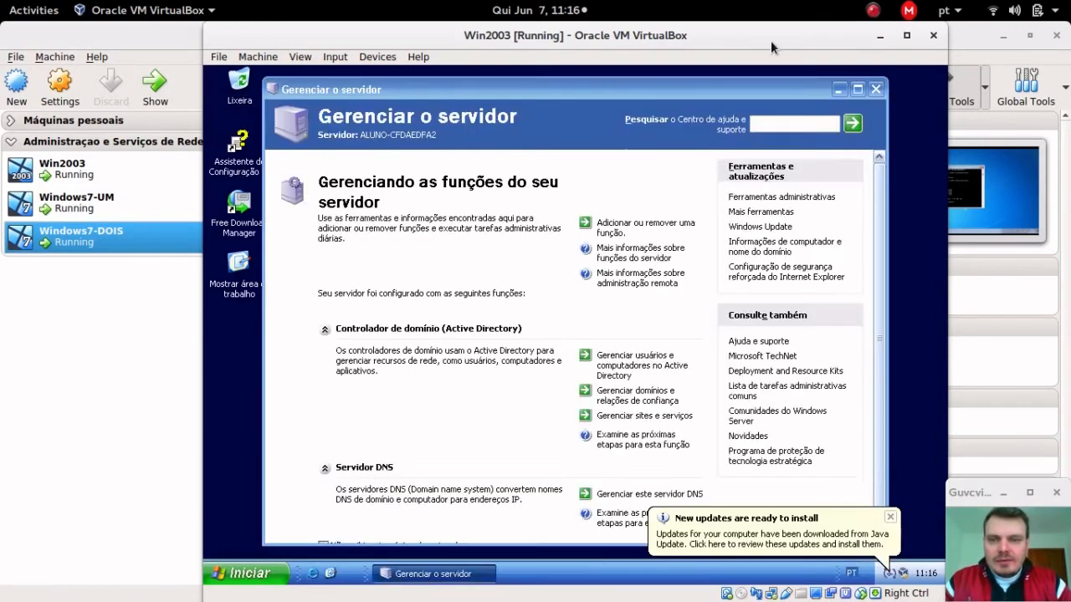
Step: Close Manage Your Server and the Java balloon, then launch Active Directory Users and Computers
{"action": "left_click", "coordinate": [878, 90]}
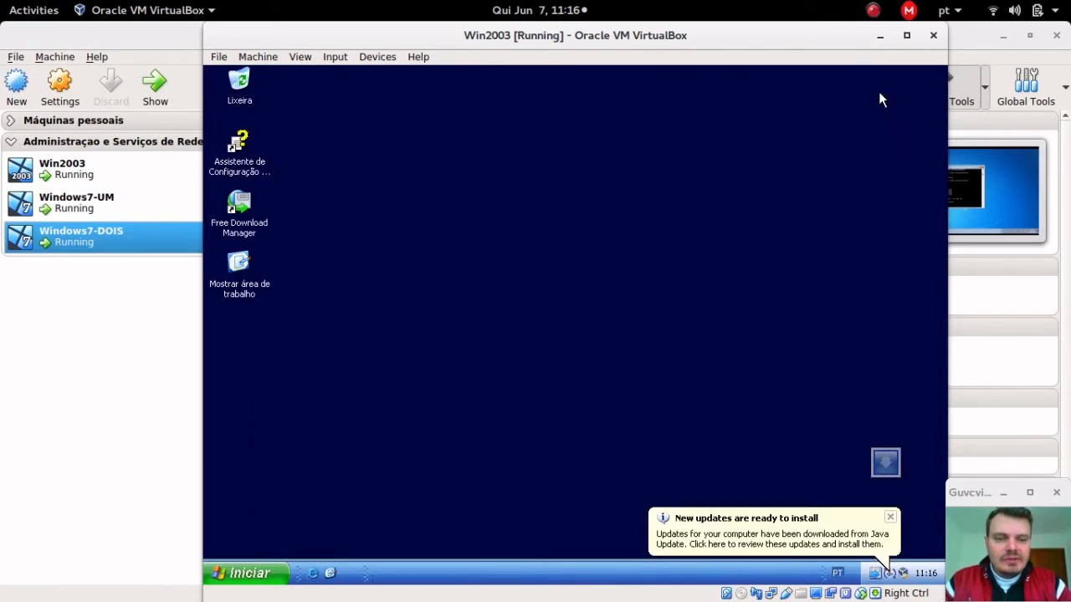
{"action": "left_click", "coordinate": [891, 519]}
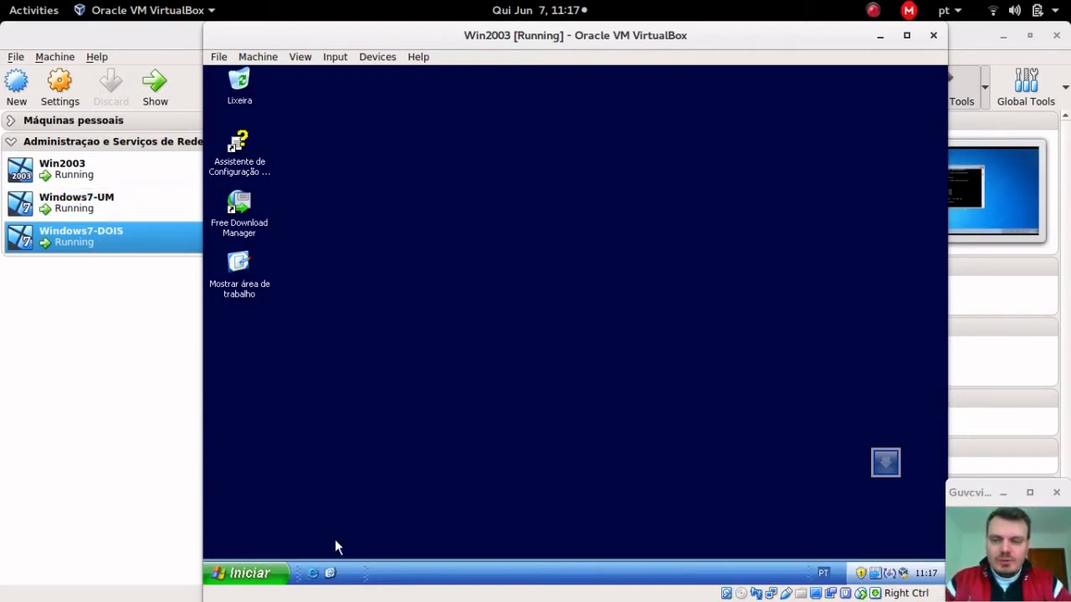
{"action": "left_click", "coordinate": [270, 576]}
{"action": "left_click", "coordinate": [436, 311]}
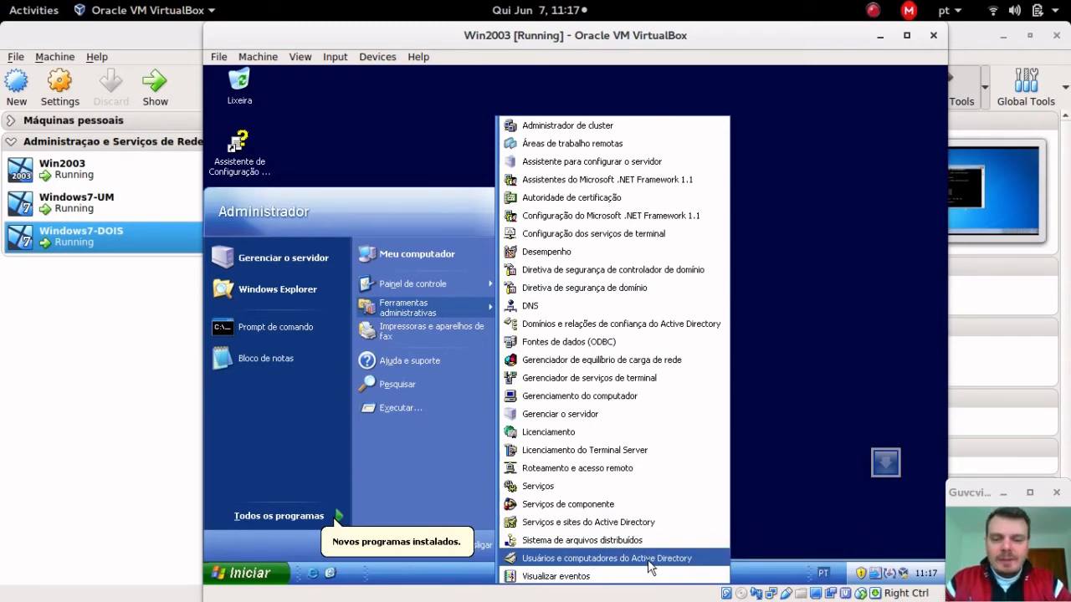
{"action": "left_click", "coordinate": [649, 559]}
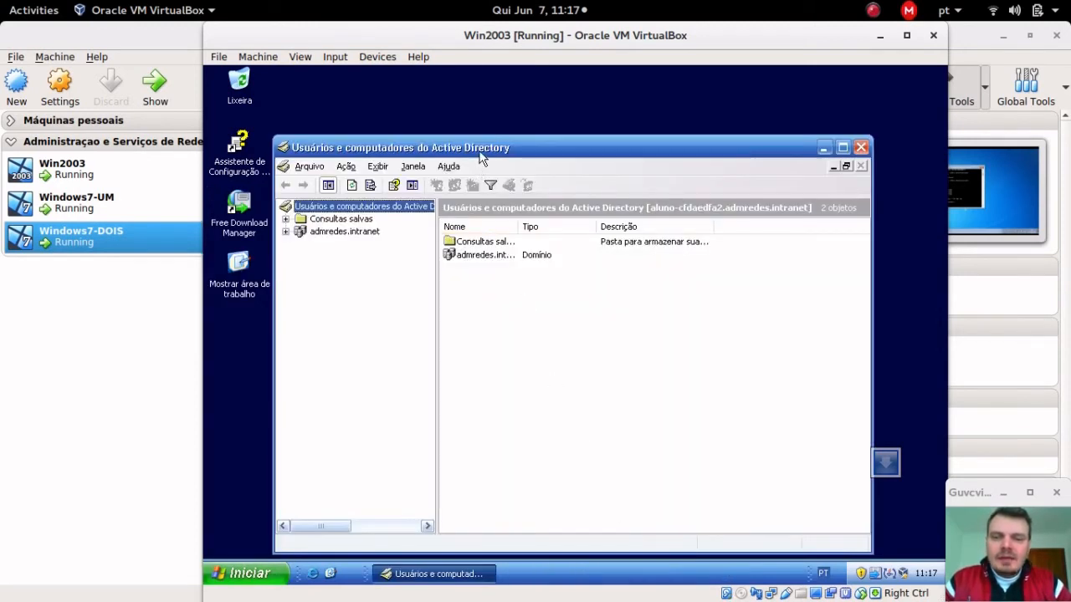
Step: Maximize the AD console, expand admredes.intranet, open Users and widen the Nome and Tipo columns
{"action": "double_click", "coordinate": [481, 153]}
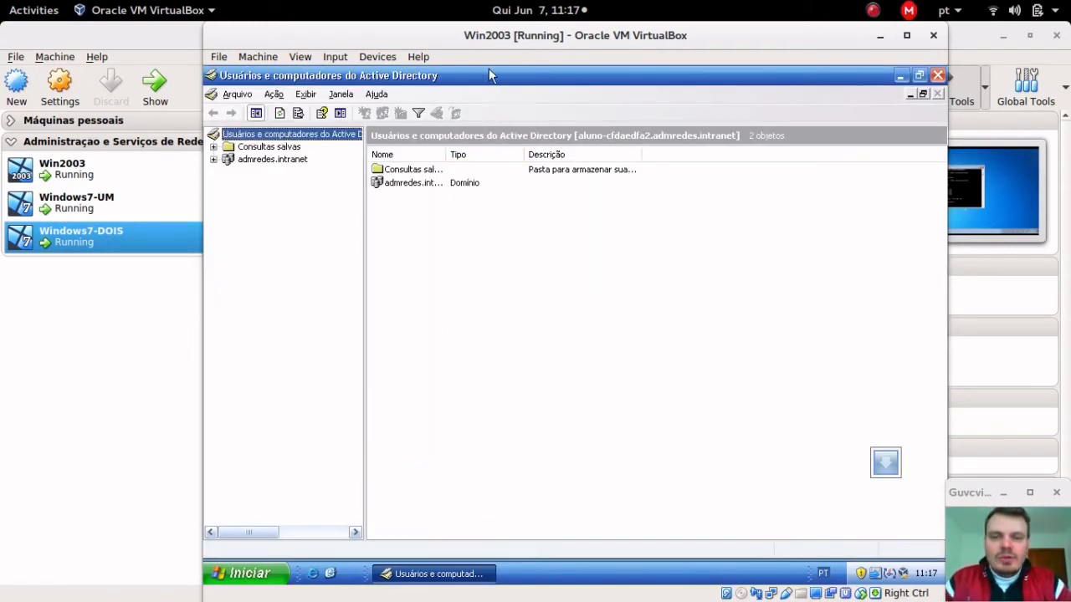
{"action": "left_click", "coordinate": [264, 164]}
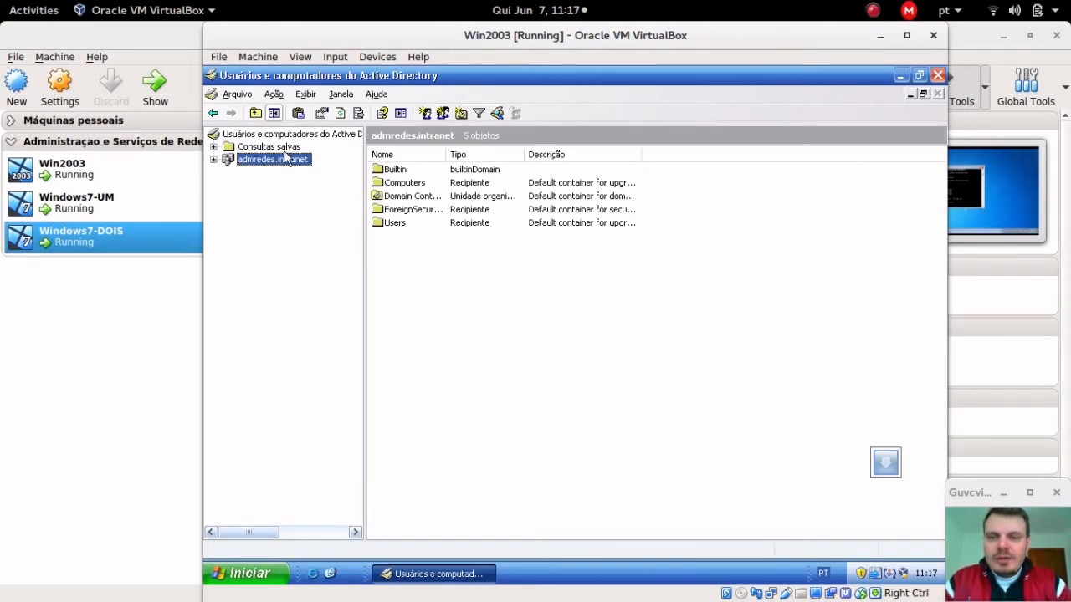
{"action": "left_click", "coordinate": [213, 159]}
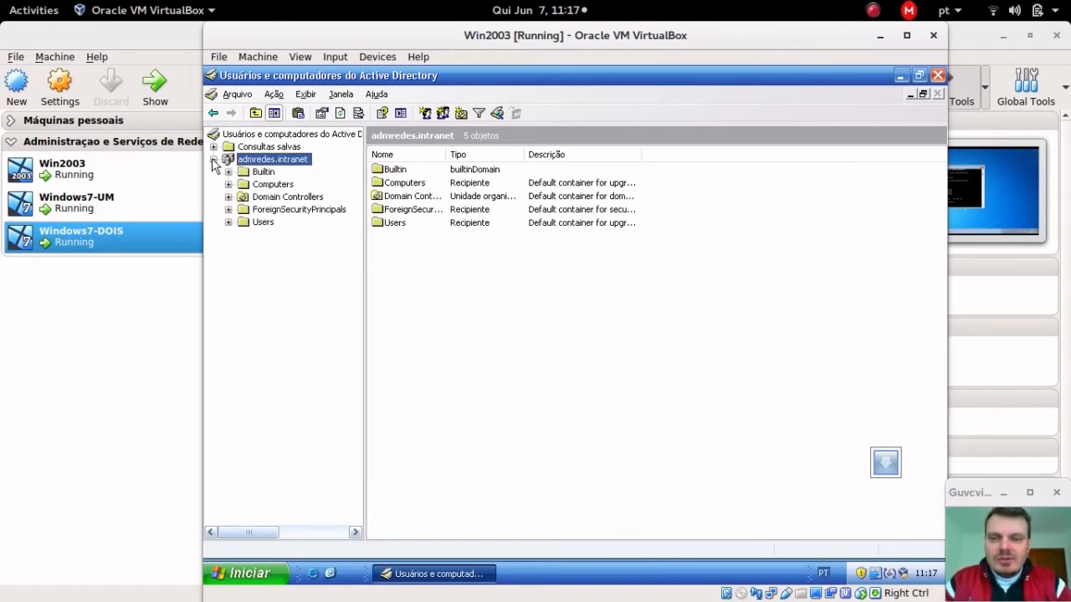
{"action": "left_click_drag", "start_coordinate": [364, 160], "coordinate": [371, 164]}
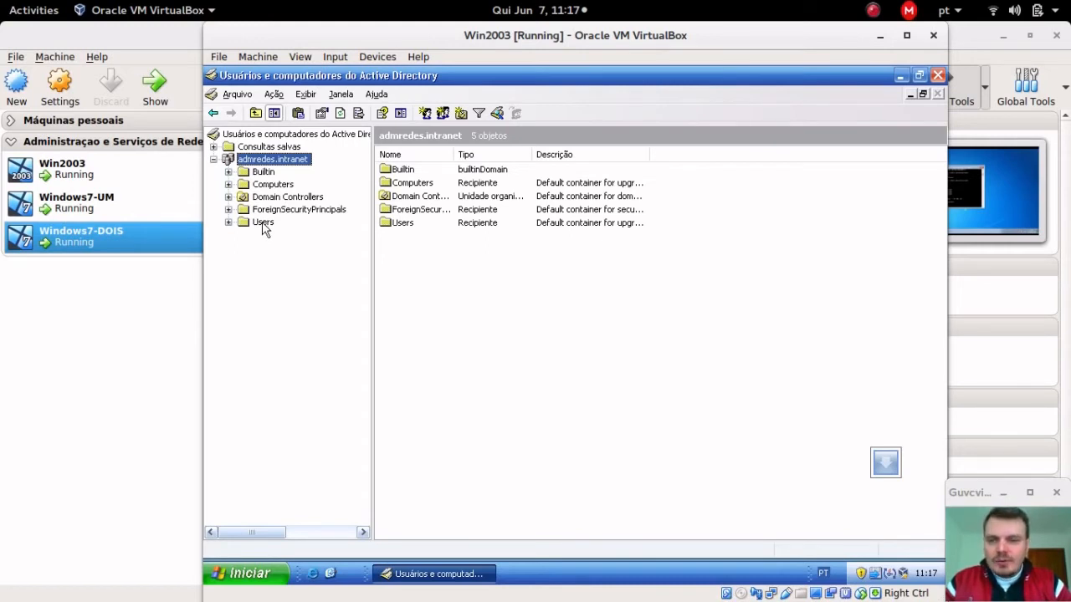
{"action": "left_click", "coordinate": [262, 225]}
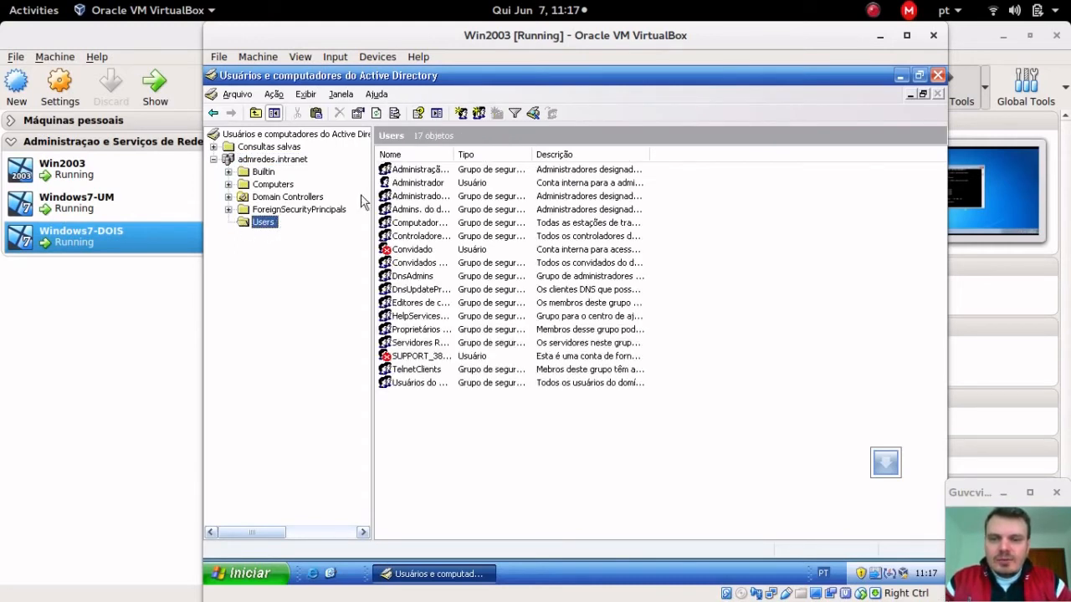
{"action": "left_click_drag", "start_coordinate": [456, 154], "coordinate": [543, 149]}
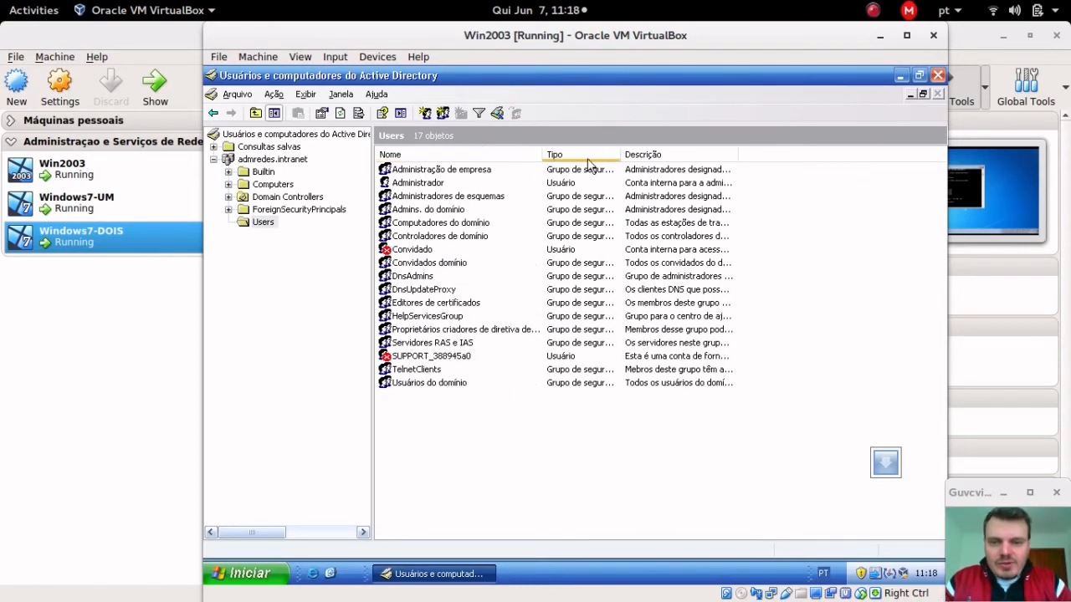
{"action": "left_click_drag", "start_coordinate": [620, 152], "coordinate": [691, 151]}
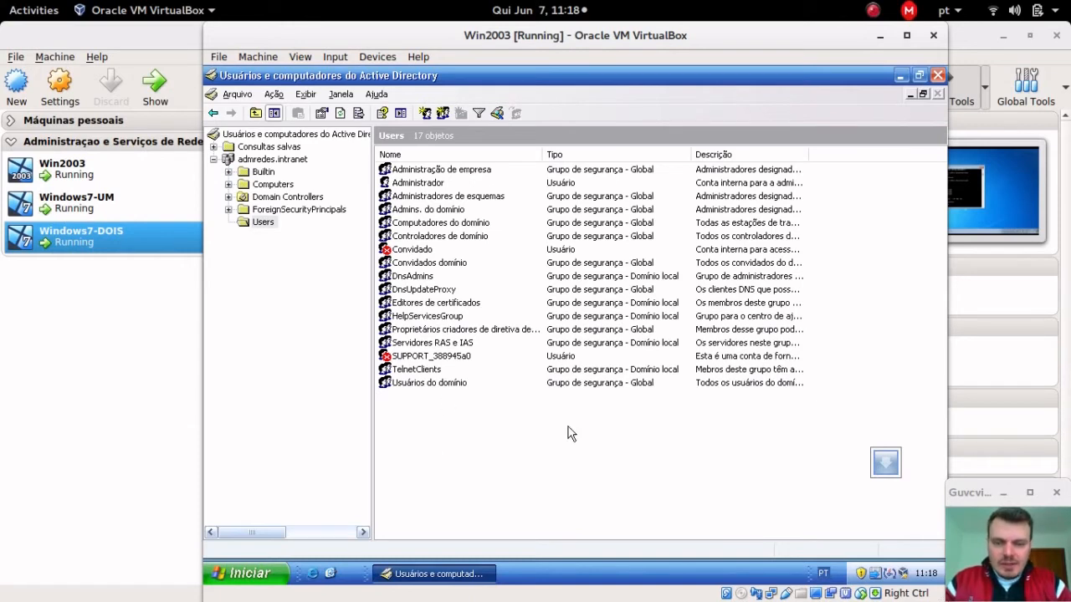
Step: Start a new user in the Users container and enter its first name and surname 'Sem Sobrenome'
{"action": "right_click", "coordinate": [480, 434]}
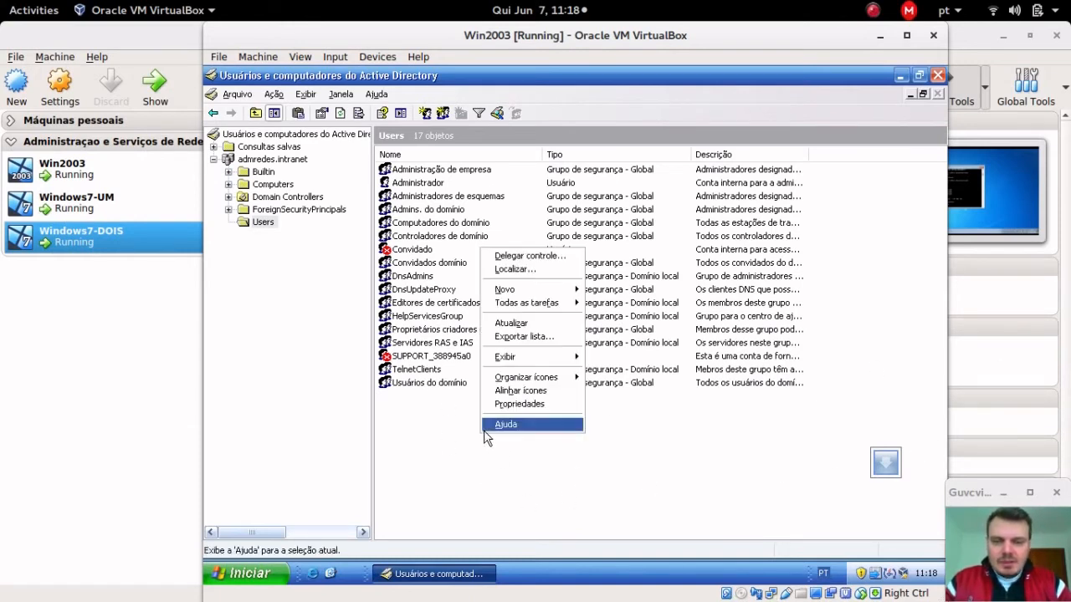
{"action": "mouse_move", "coordinate": [570, 290]}
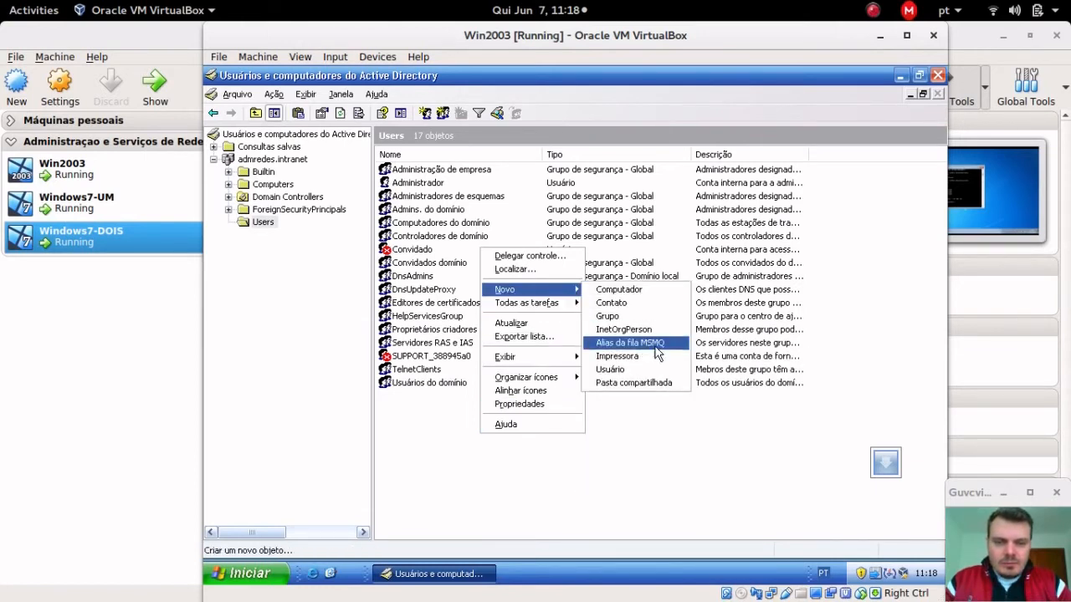
{"action": "left_click", "coordinate": [652, 370]}
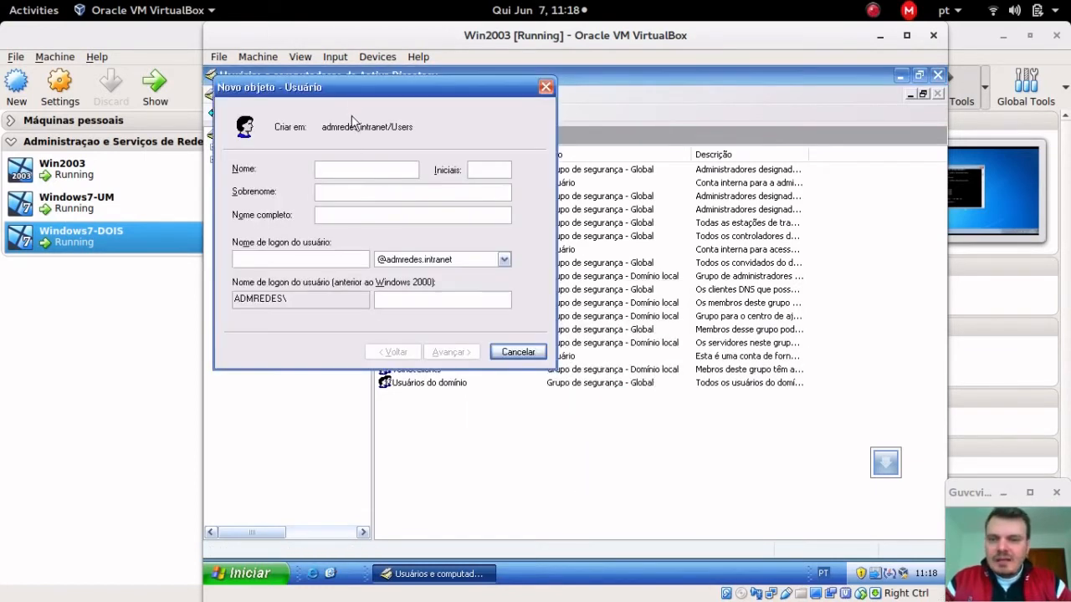
{"action": "type", "text": "F"}
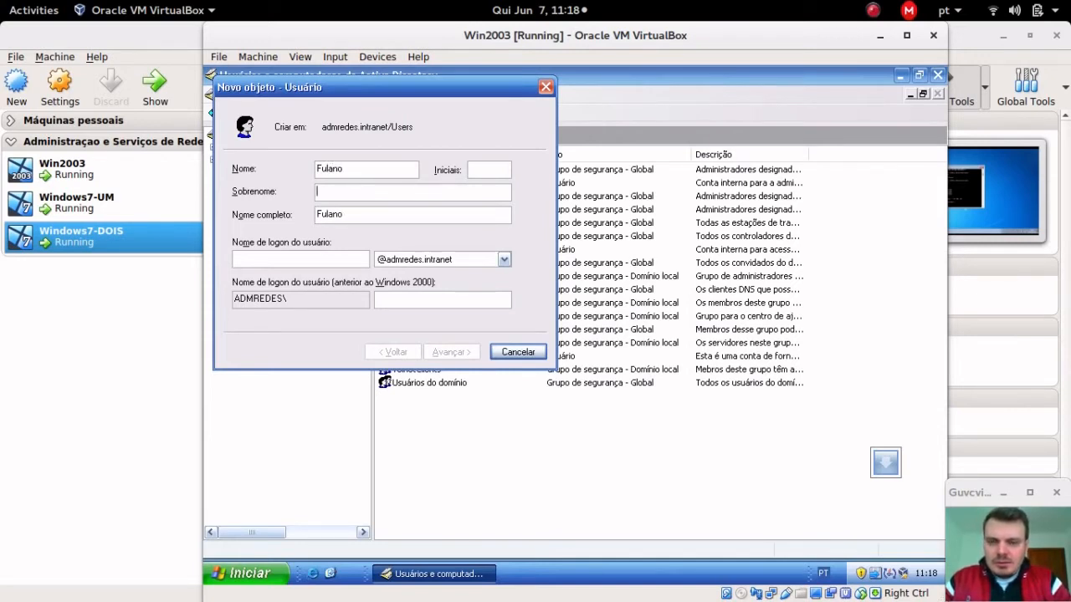
{"action": "type", "text": "Sem"}
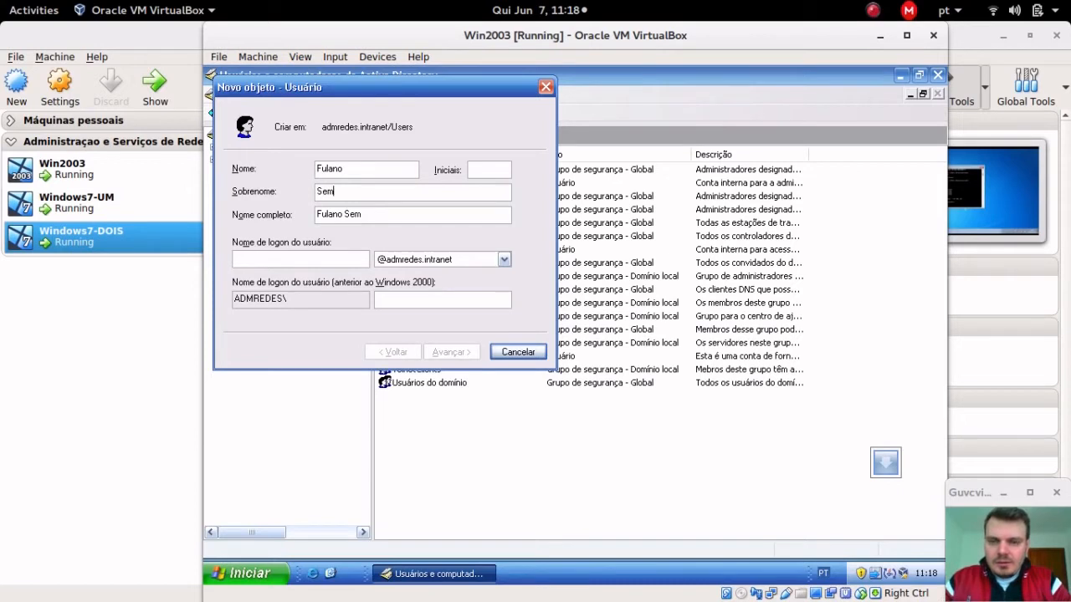
{"action": "type", "text": " Sobrenome"}
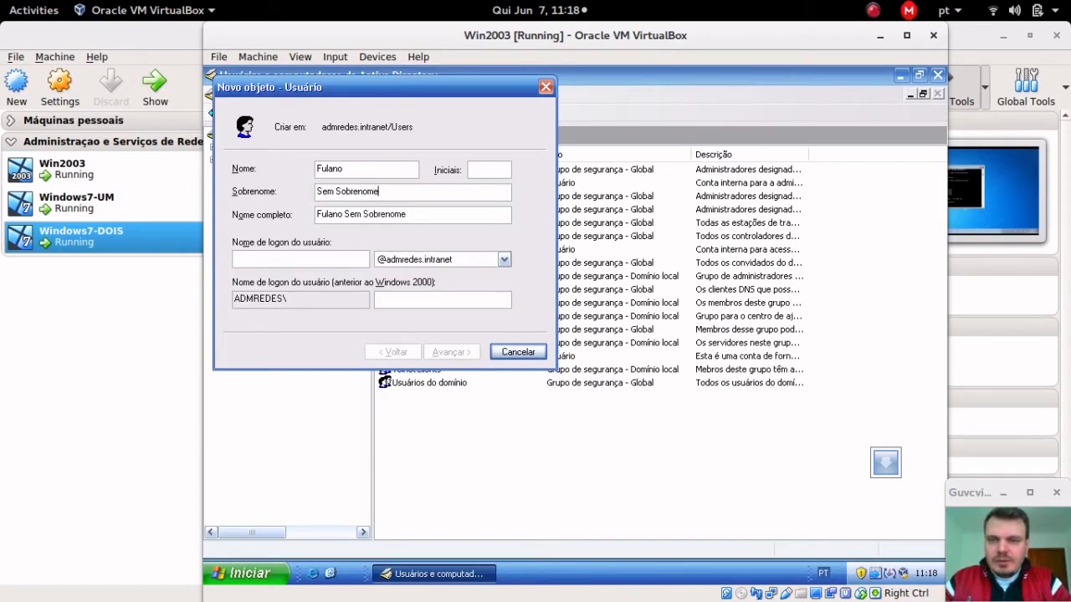
{"action": "key", "text": "Tab"}
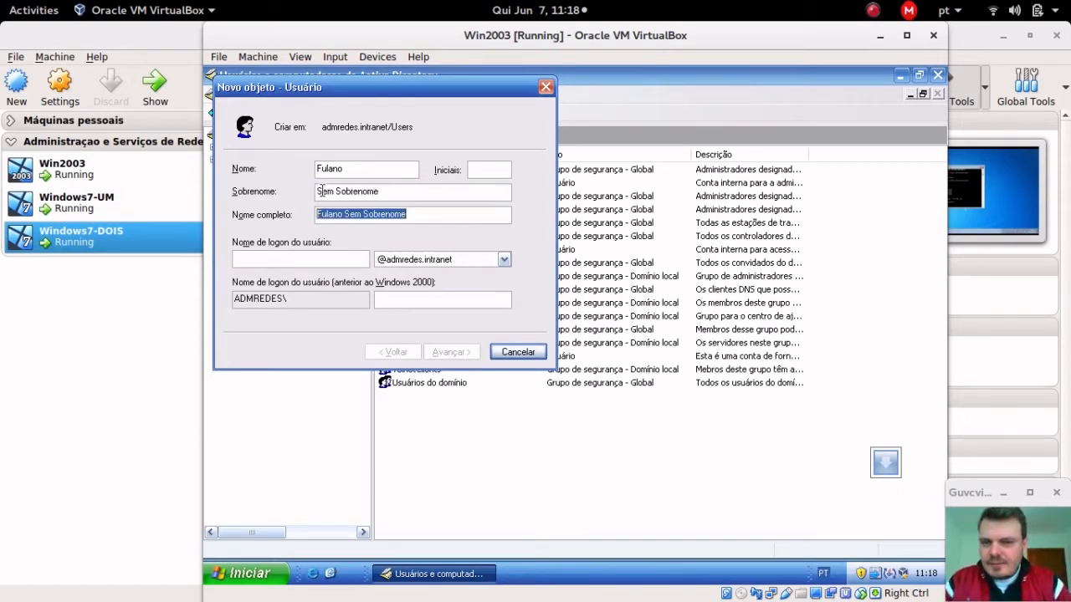
Step: Enter the user logon name, keep the admredes.intranet suffix and advance to the password step
{"action": "left_click", "coordinate": [311, 253]}
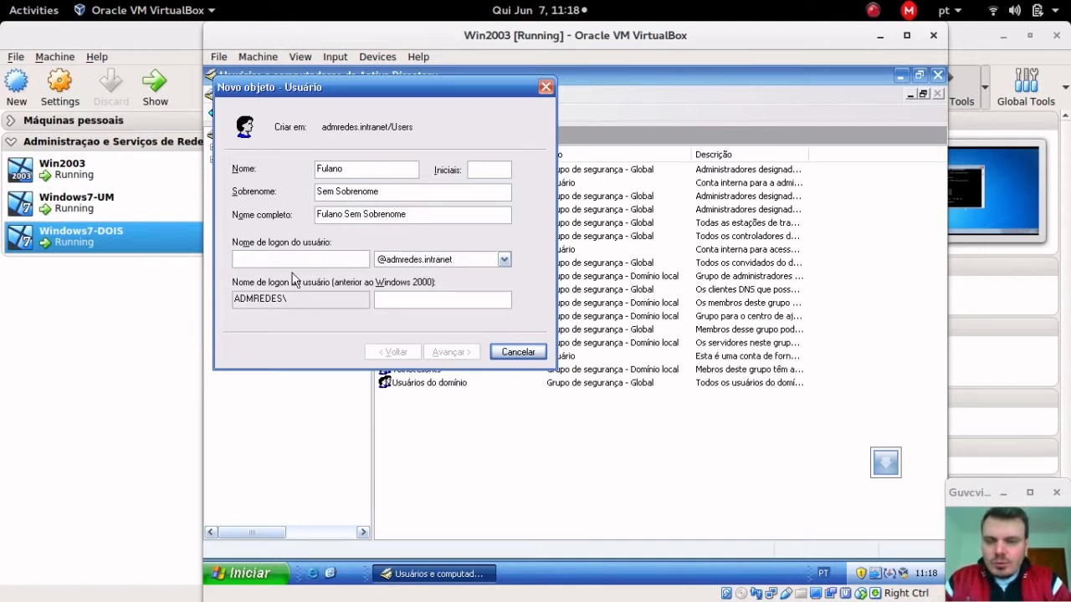
{"action": "type", "text": "fulano"}
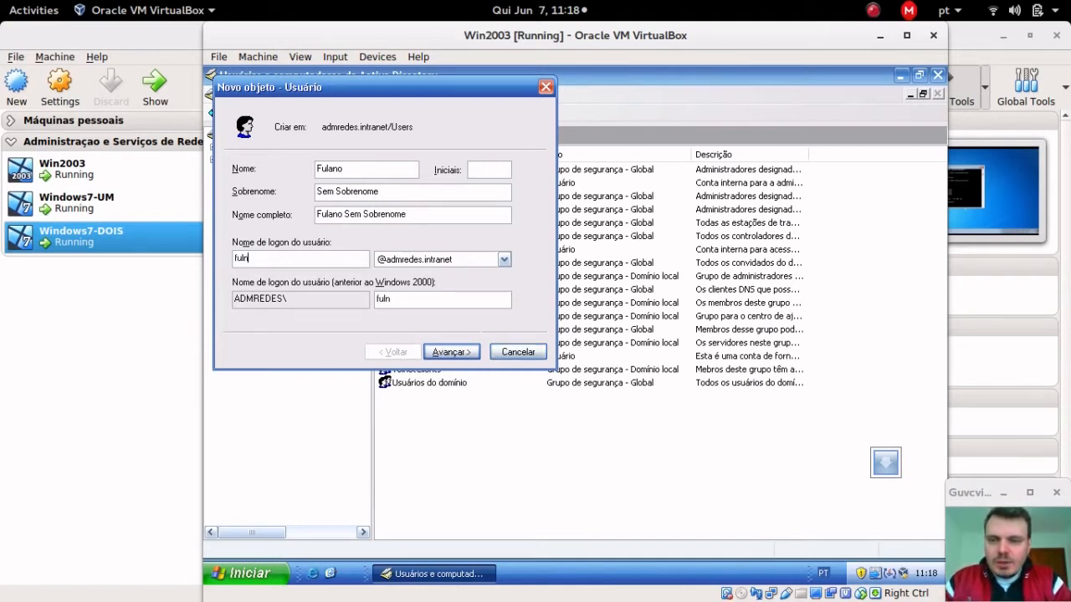
{"action": "key", "text": "Tab"}
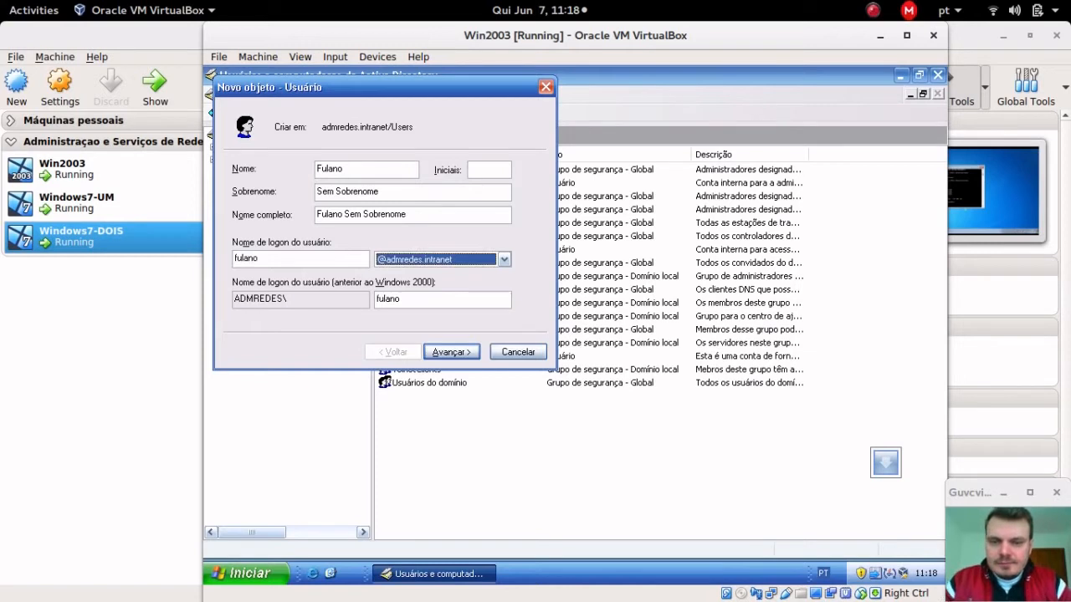
{"action": "key", "text": "Tab"}
{"action": "left_click", "coordinate": [439, 261]}
{"action": "left_click", "coordinate": [439, 261]}
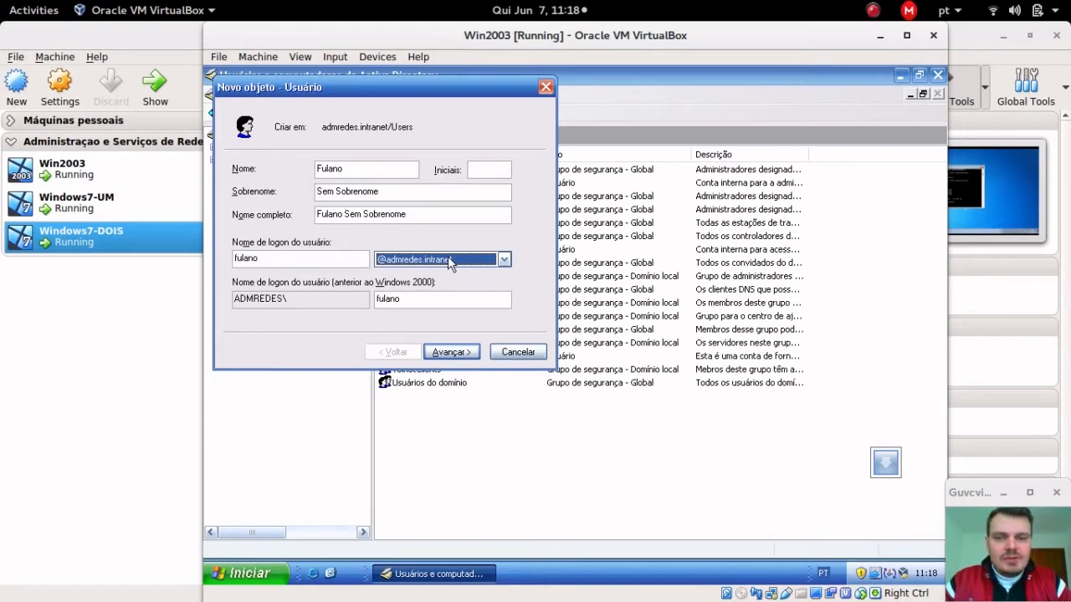
{"action": "left_click", "coordinate": [447, 352]}
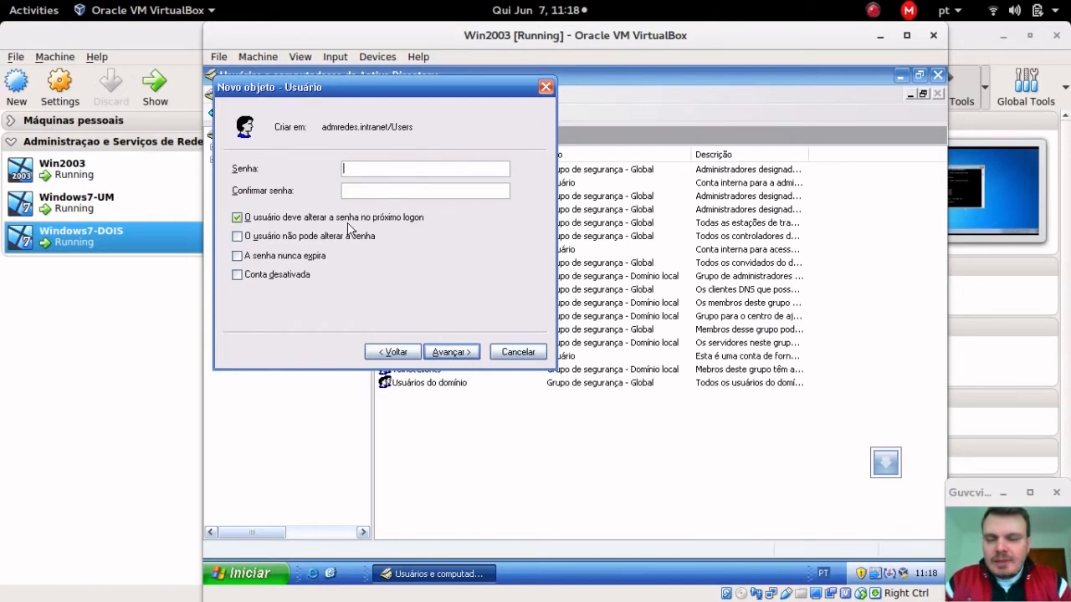
Step: Set the new user's password without forcing a change at next logon, and finish the wizard
{"action": "key", "text": "Tab"}
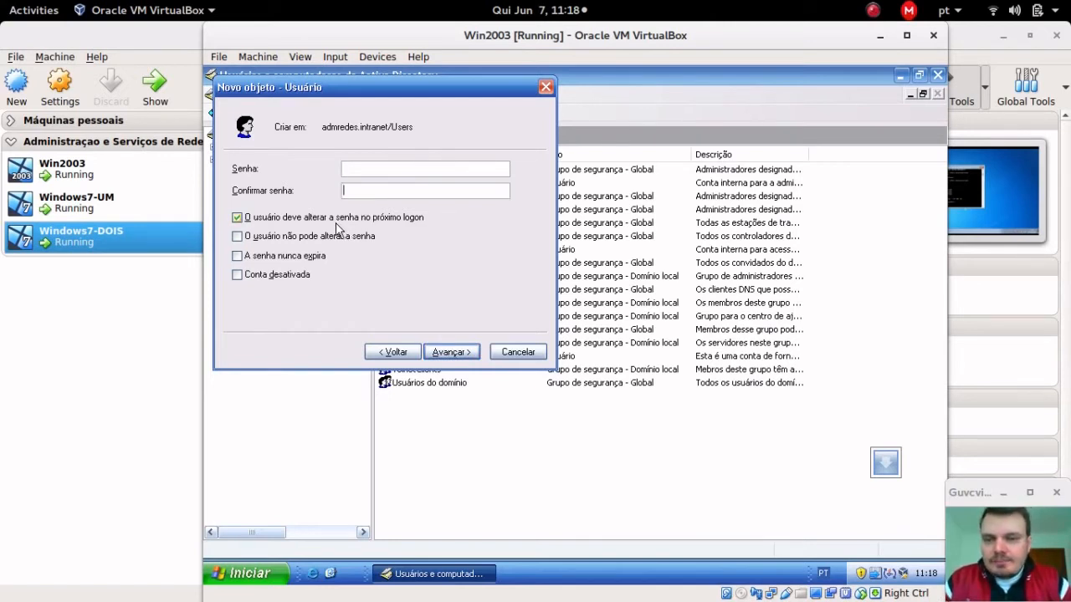
{"action": "key", "text": "Return"}
{"action": "left_click", "coordinate": [393, 353]}
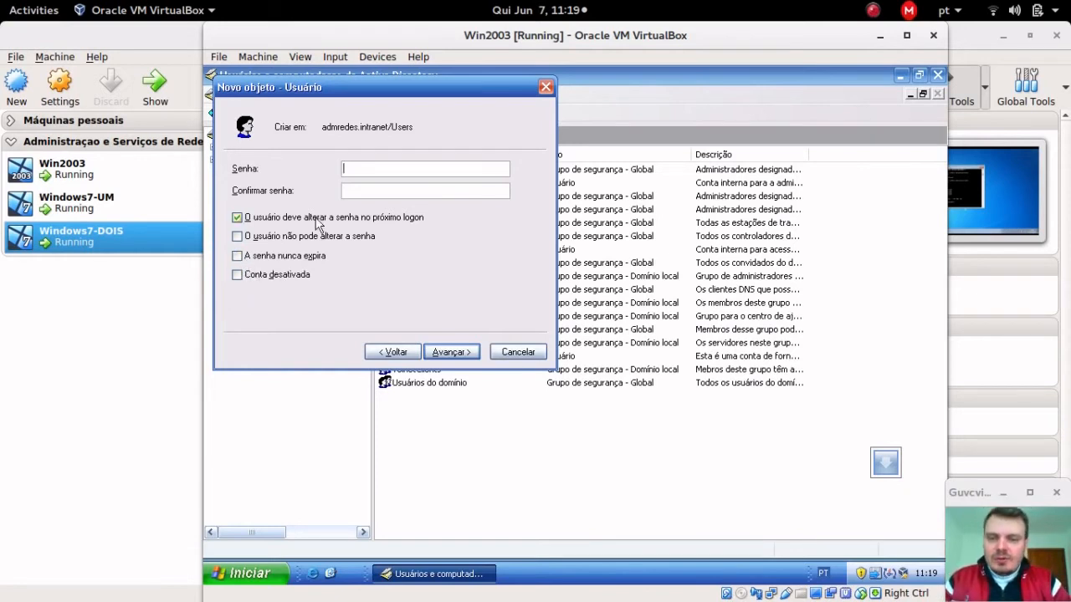
{"action": "left_click", "coordinate": [247, 230]}
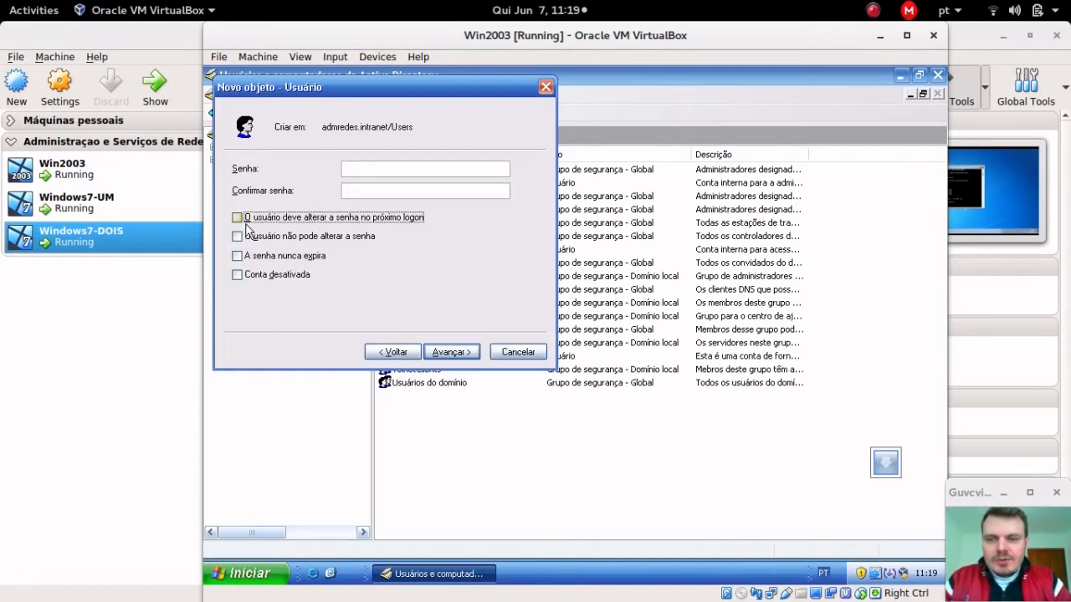
{"action": "left_click", "coordinate": [385, 168]}
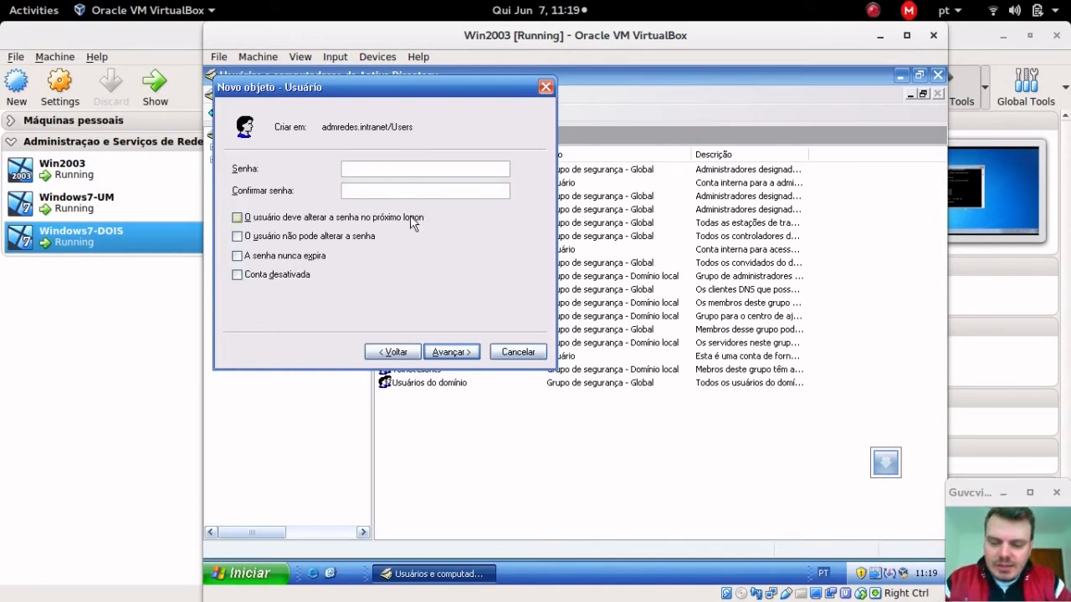
{"action": "type", "text": "1"}
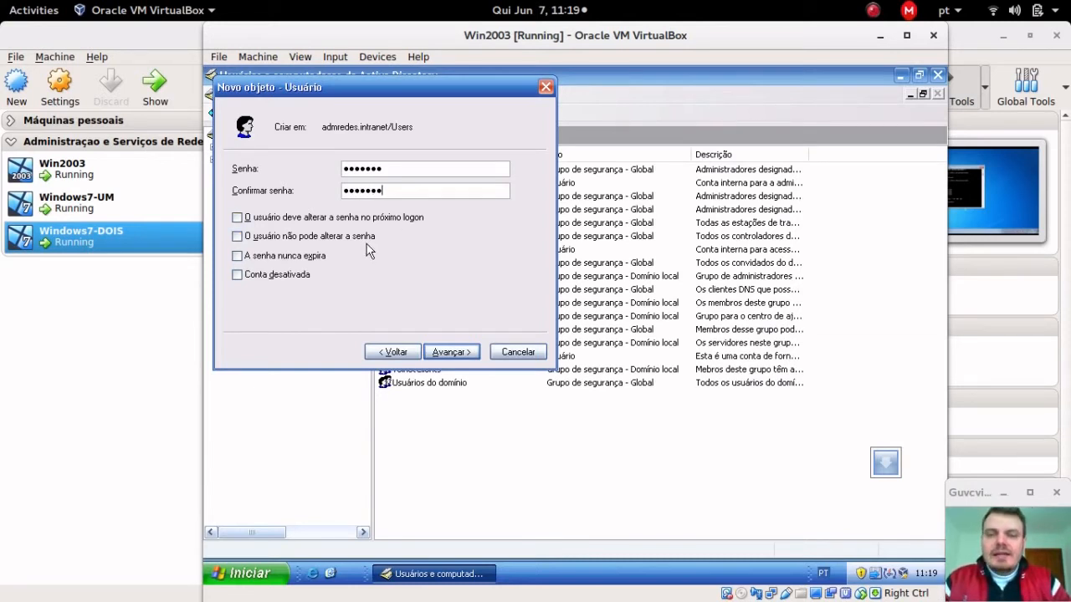
{"action": "left_click", "coordinate": [446, 352]}
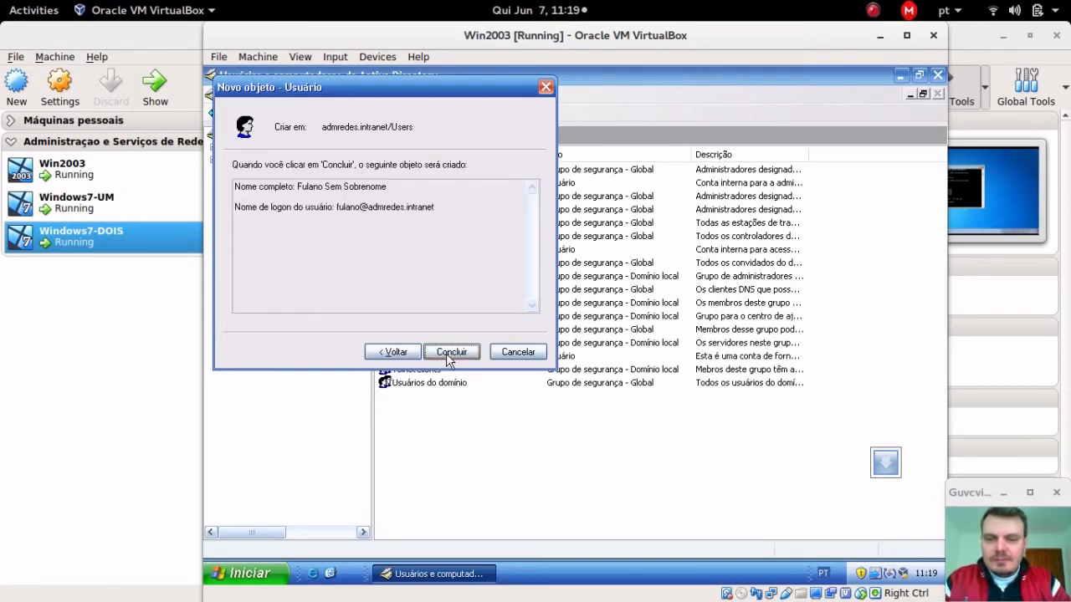
{"action": "left_click", "coordinate": [449, 352]}
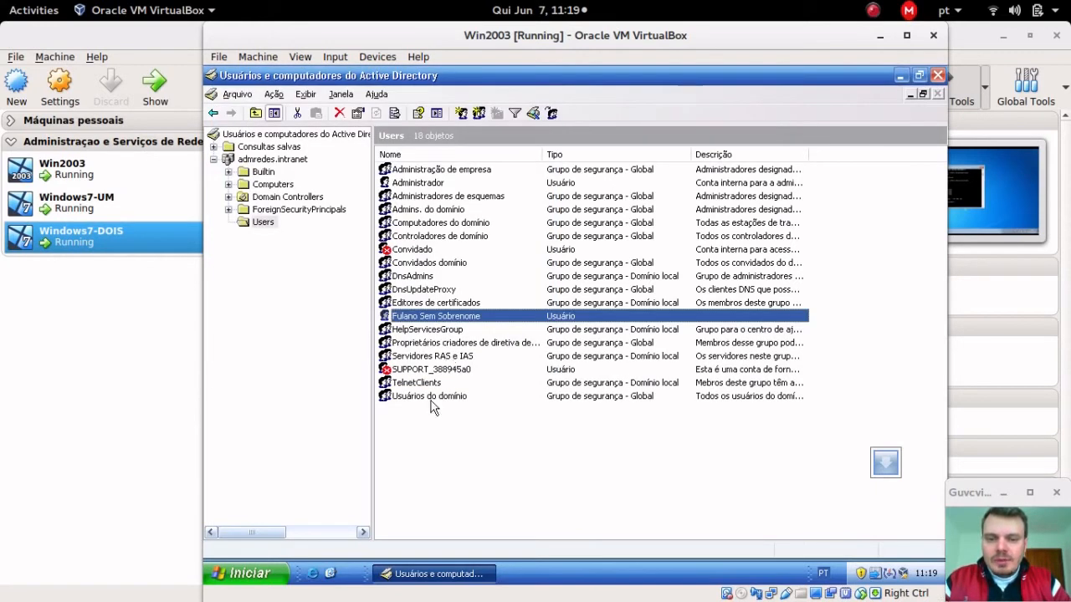
Step: Open the new user's properties, close them unchanged, and bring up the Activities overview
{"action": "left_click", "coordinate": [434, 413]}
{"action": "left_click", "coordinate": [455, 318]}
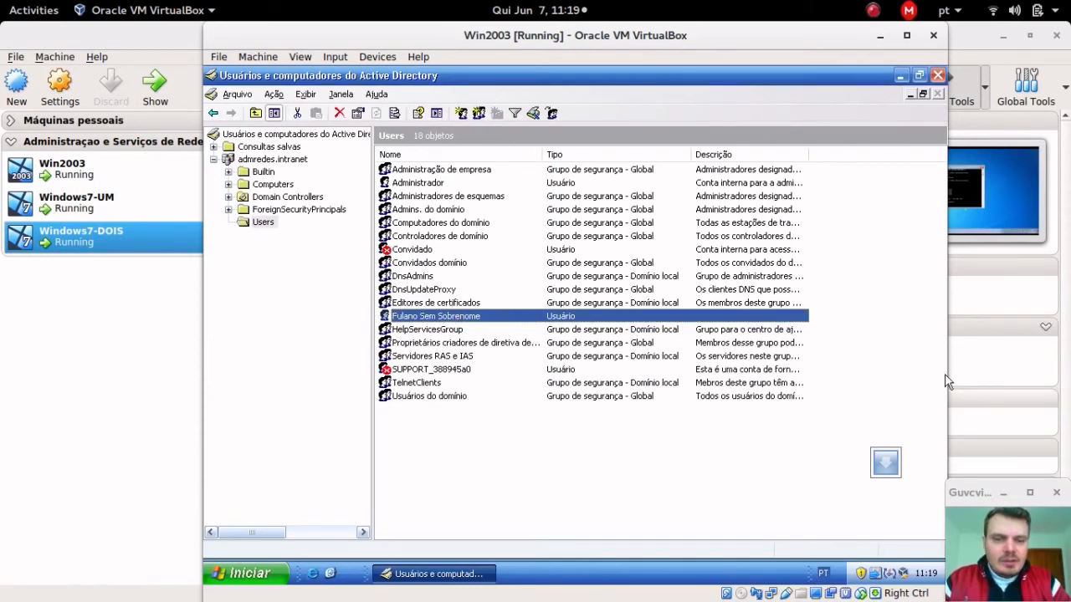
{"action": "left_click", "coordinate": [543, 305]}
{"action": "left_click", "coordinate": [537, 317]}
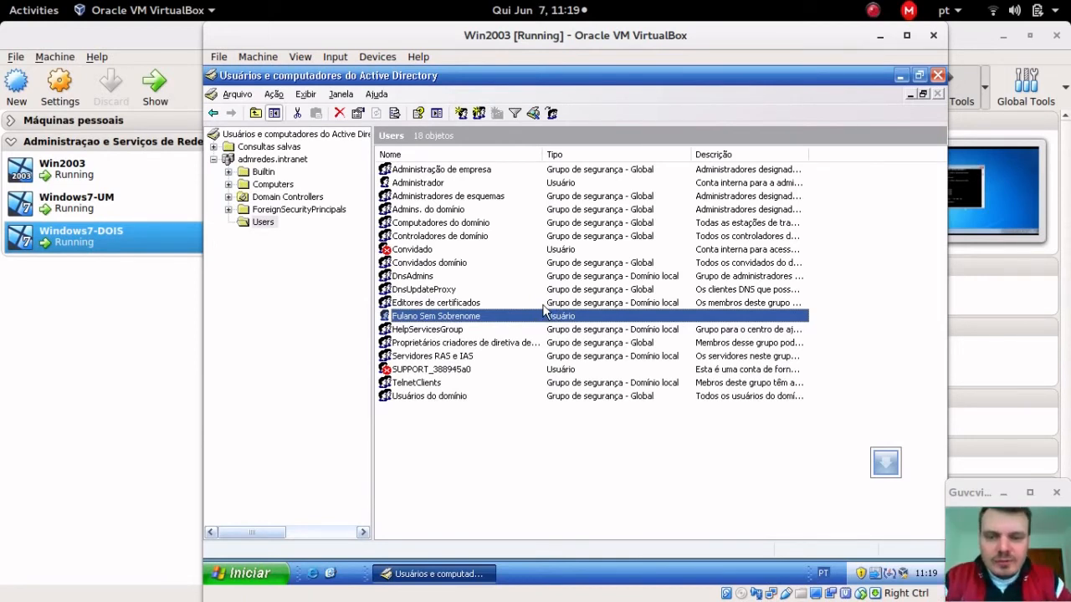
{"action": "right_click", "coordinate": [481, 320]}
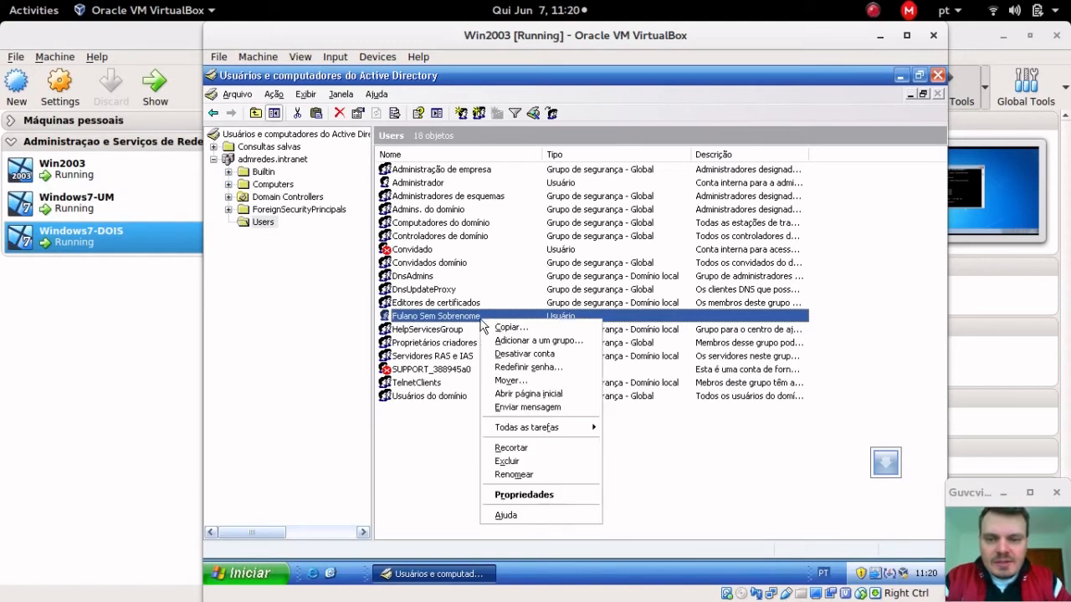
{"action": "key", "text": "p"}
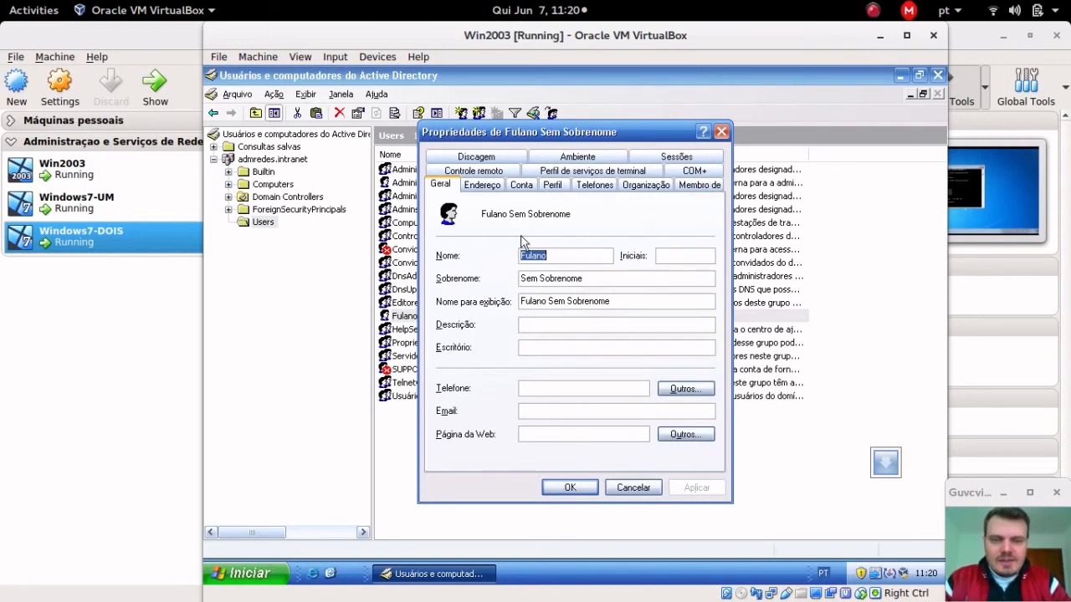
{"action": "left_click", "coordinate": [568, 488]}
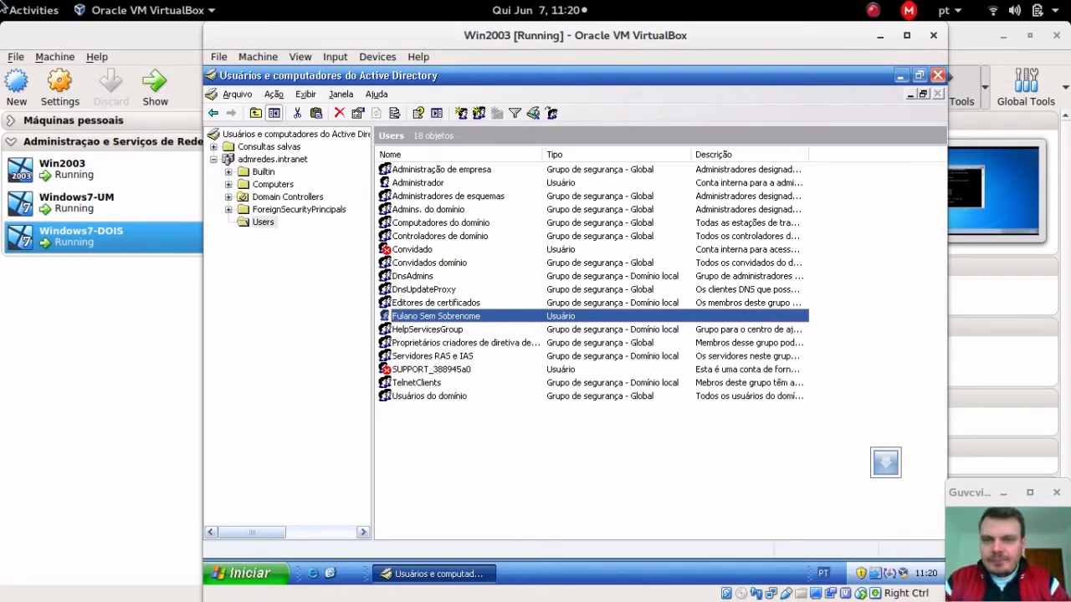
{"action": "mouse_move", "coordinate": [3, 5]}
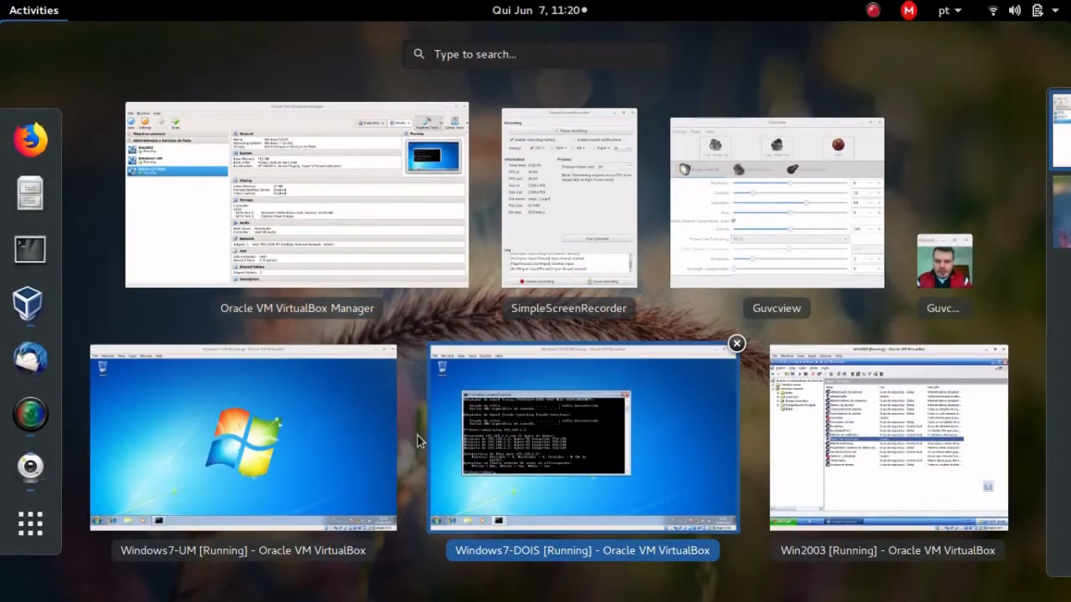
Step: Bring the Windows7-UM VM forward, narrow its window and shift it to the right
{"action": "left_click", "coordinate": [296, 452]}
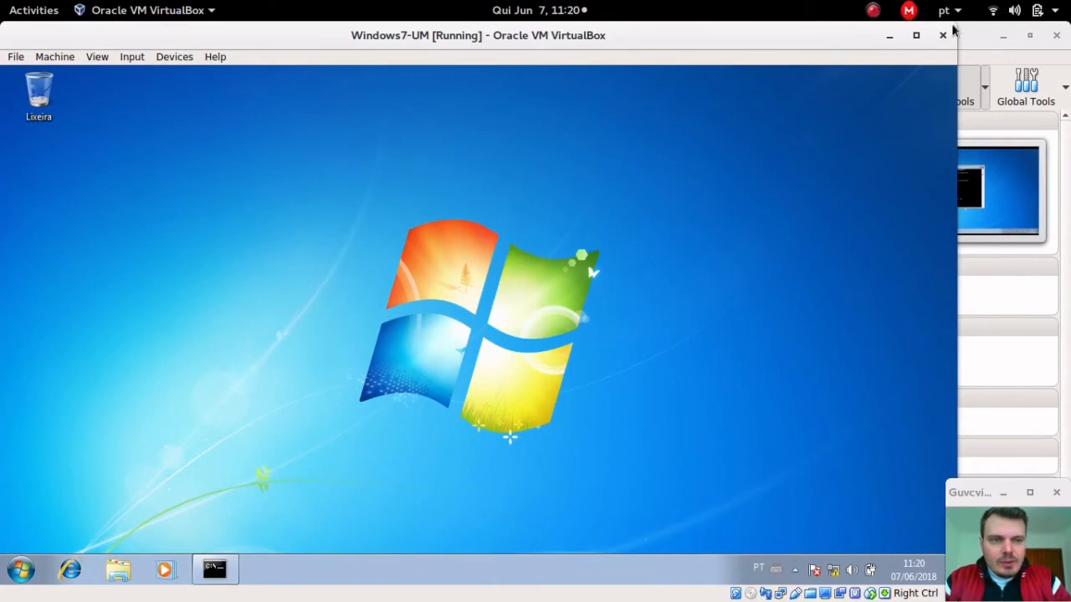
{"action": "left_click_drag", "start_coordinate": [958, 27], "coordinate": [721, 25]}
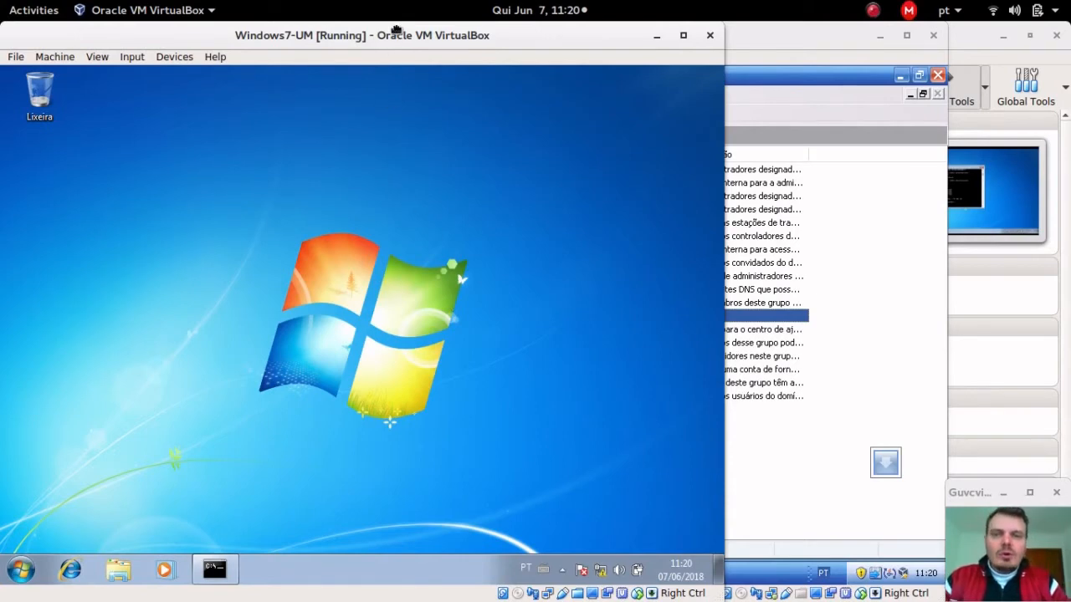
{"action": "left_click_drag", "start_coordinate": [397, 34], "coordinate": [467, 23]}
{"action": "left_click_drag", "start_coordinate": [485, 23], "coordinate": [486, 23]}
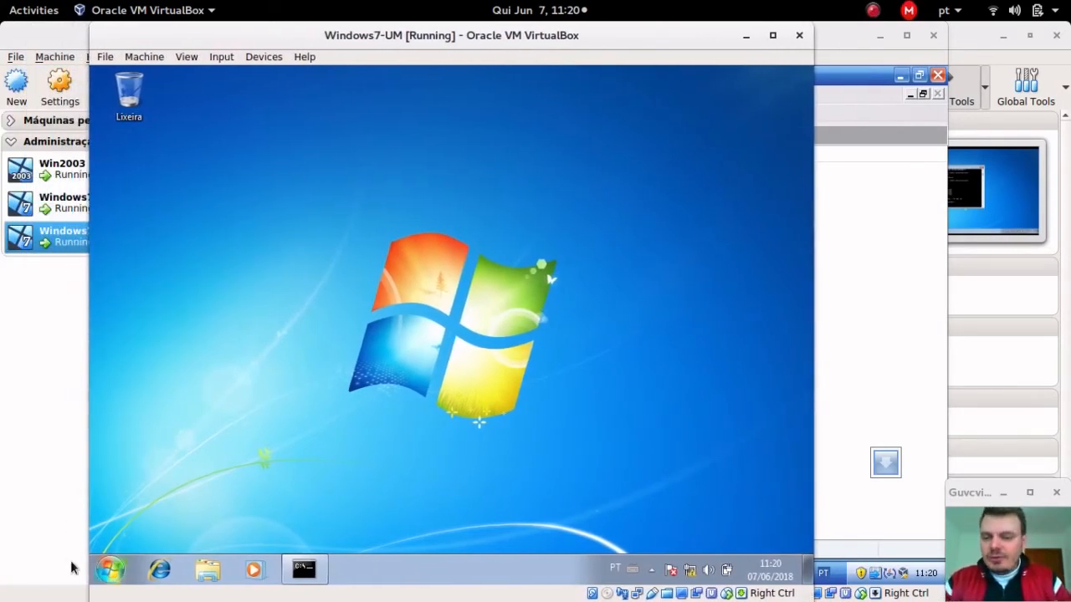
Step: Open the computer name and domain changes dialog from Computador's advanced system settings
{"action": "left_click", "coordinate": [110, 569]}
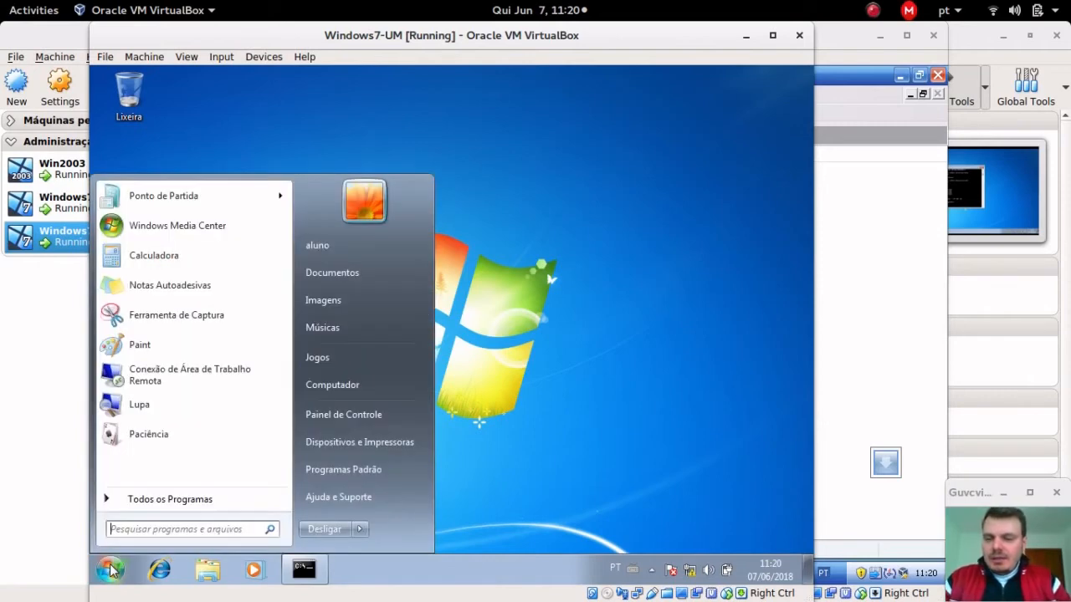
{"action": "right_click", "coordinate": [361, 384]}
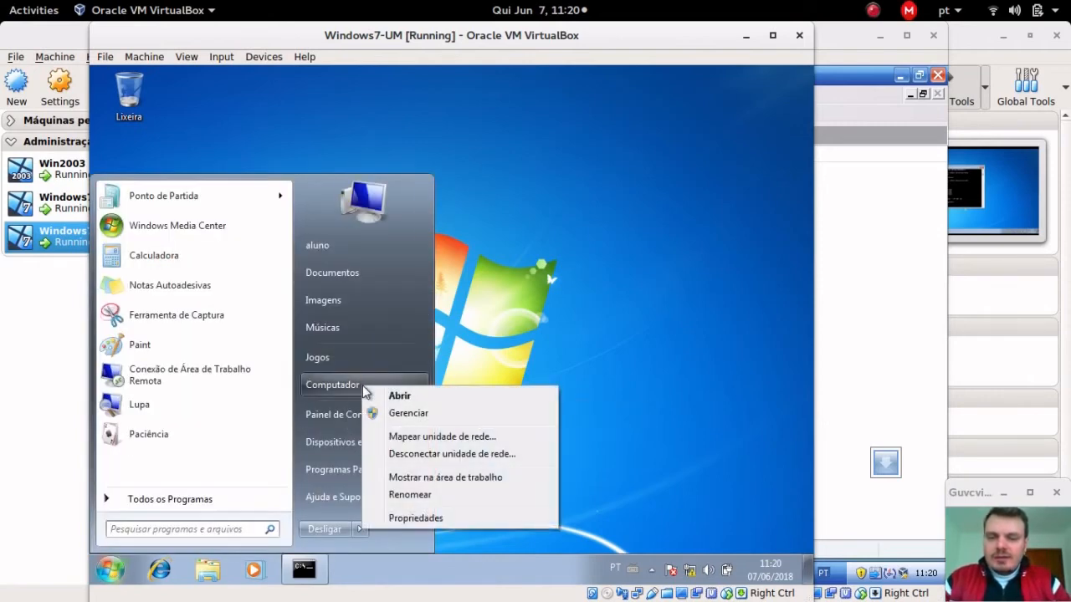
{"action": "left_click", "coordinate": [418, 524]}
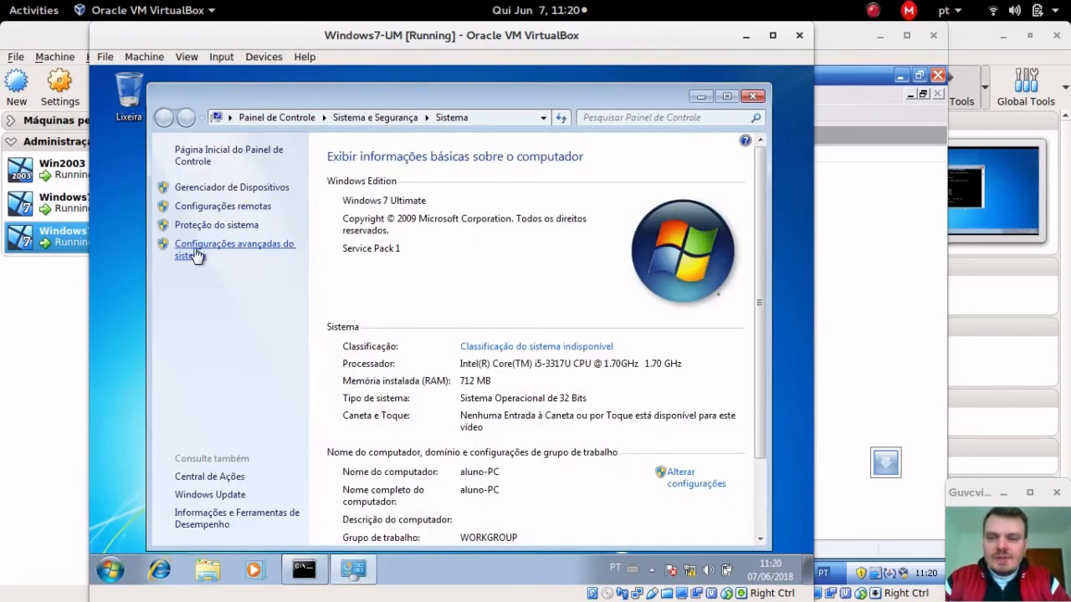
{"action": "left_click", "coordinate": [195, 254]}
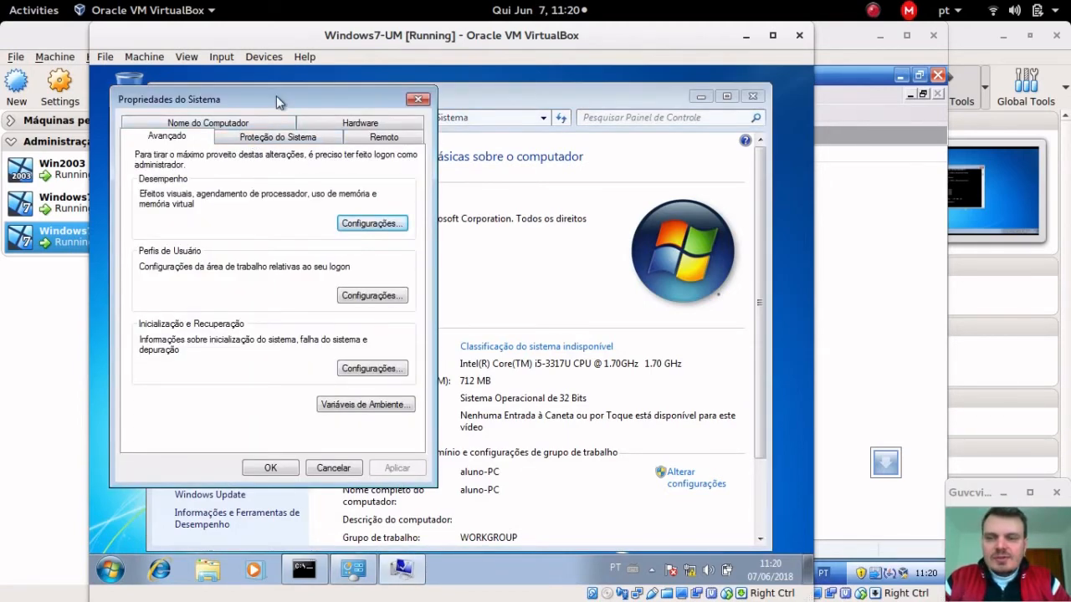
{"action": "left_click_drag", "start_coordinate": [250, 100], "coordinate": [484, 133]}
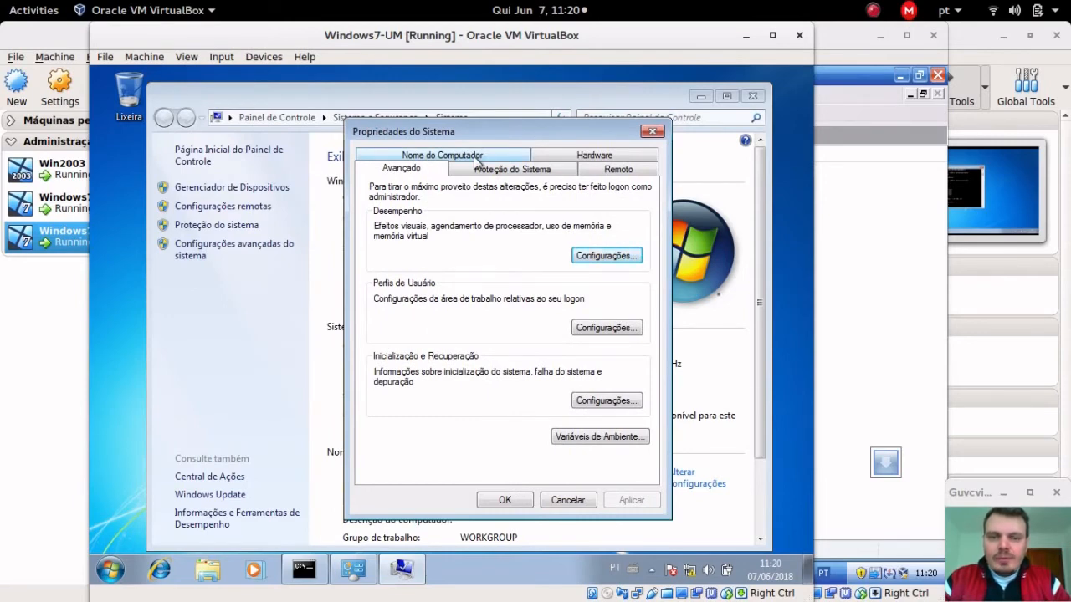
{"action": "left_click", "coordinate": [476, 158]}
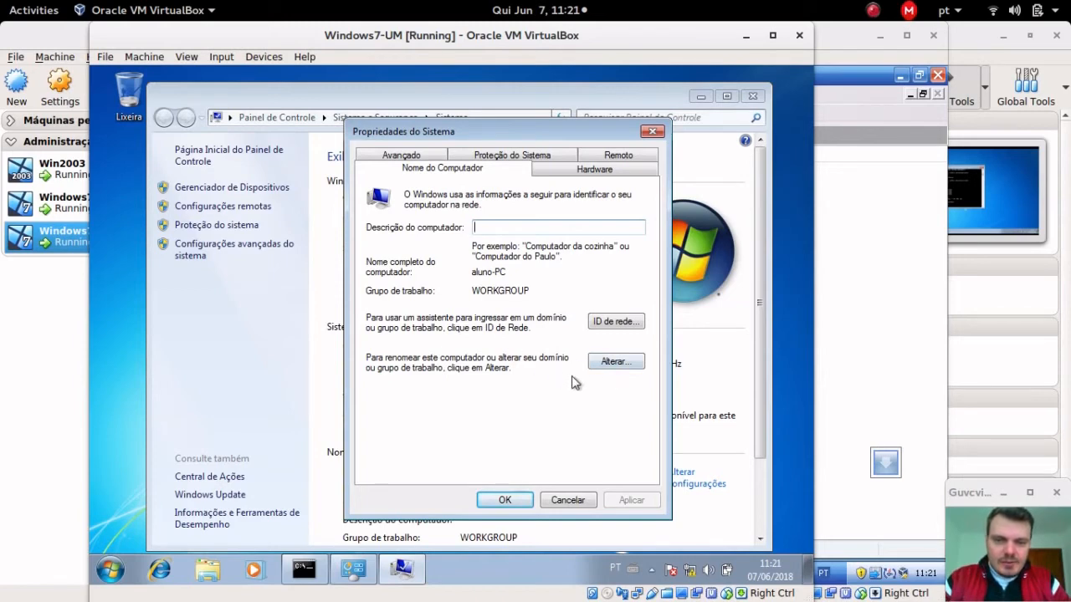
{"action": "left_click", "coordinate": [607, 366]}
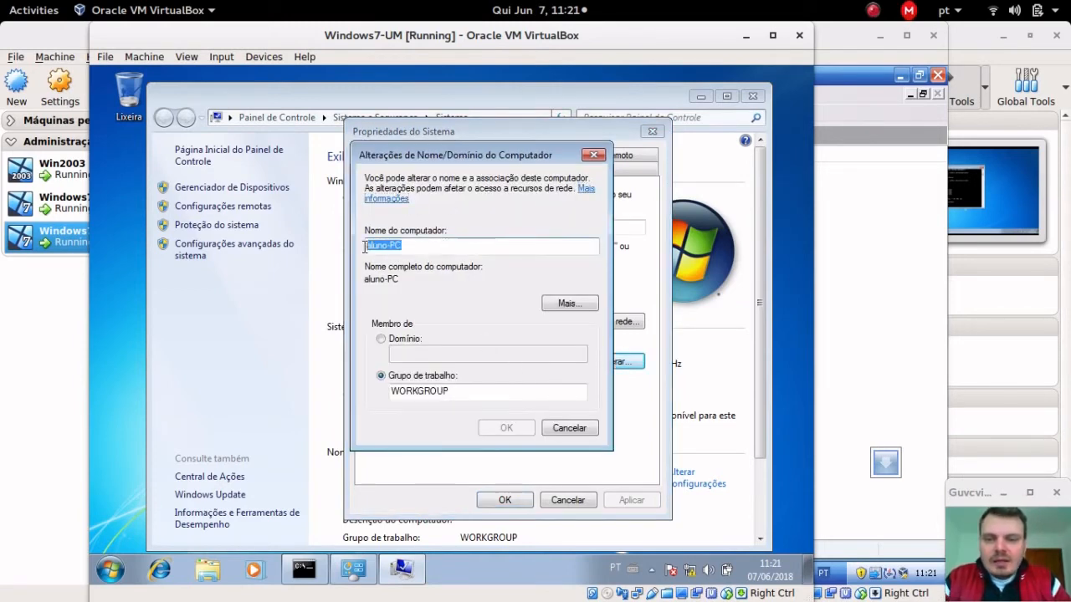
Step: Rename the computer from aluno-PC to Windows7-UM and make it a member of domain admredes.intranet
{"action": "left_click", "coordinate": [441, 248]}
{"action": "double_click", "coordinate": [467, 245]}
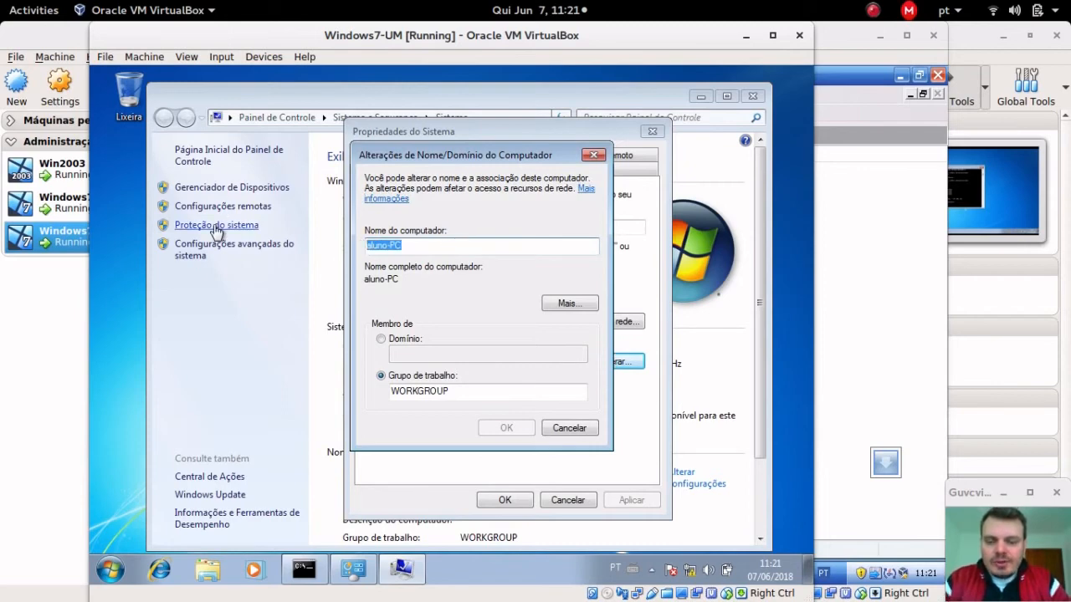
{"action": "type", "text": "Windows7"}
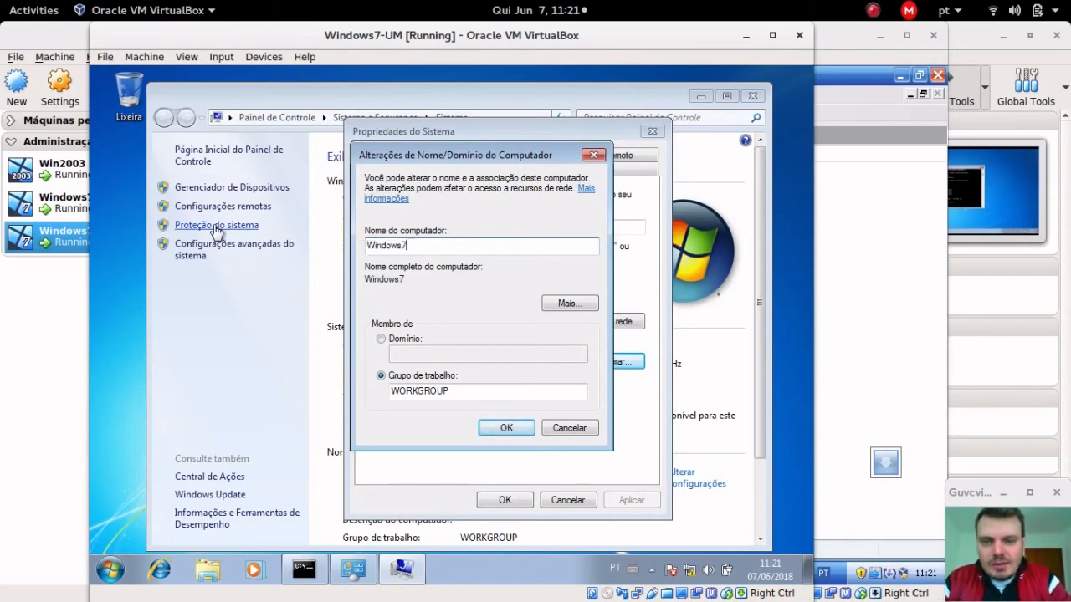
{"action": "type", "text": "-UM"}
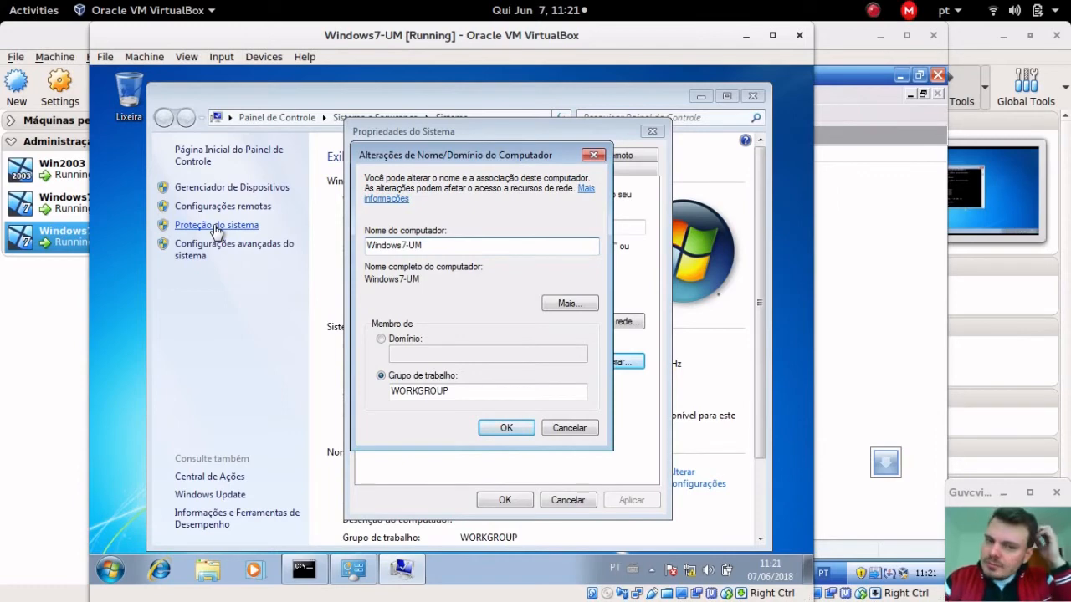
{"action": "left_click", "coordinate": [452, 378]}
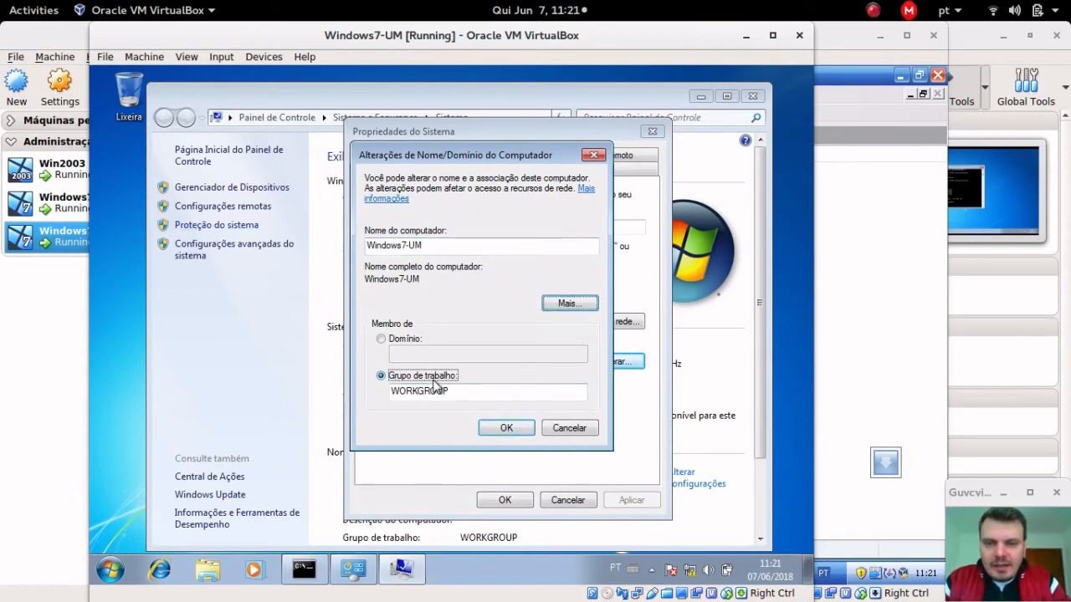
{"action": "left_click", "coordinate": [403, 342]}
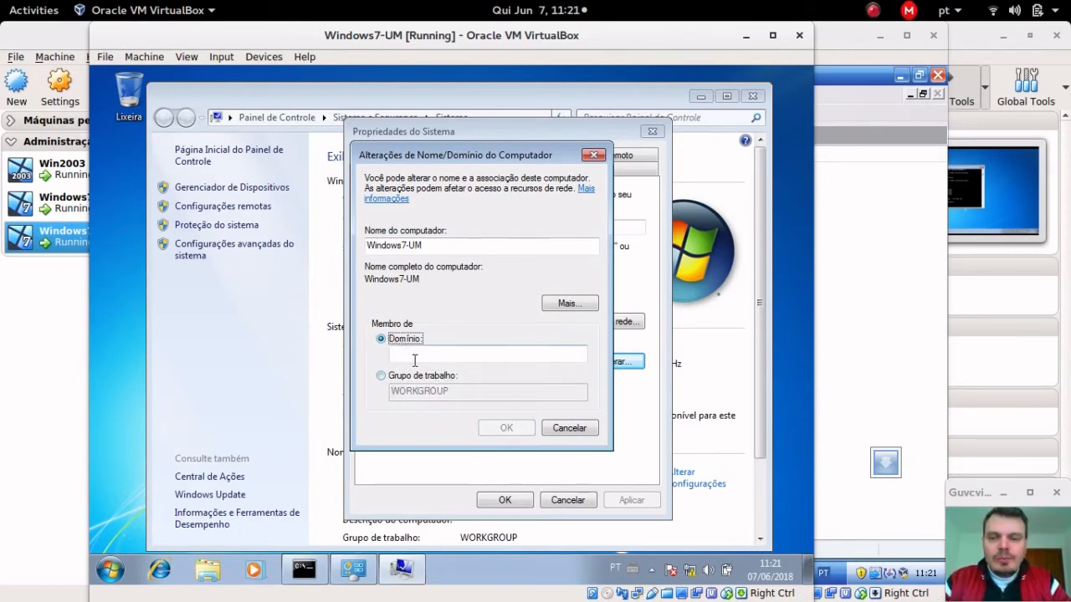
{"action": "left_click", "coordinate": [414, 360]}
{"action": "type", "text": "admredes.intranet"}
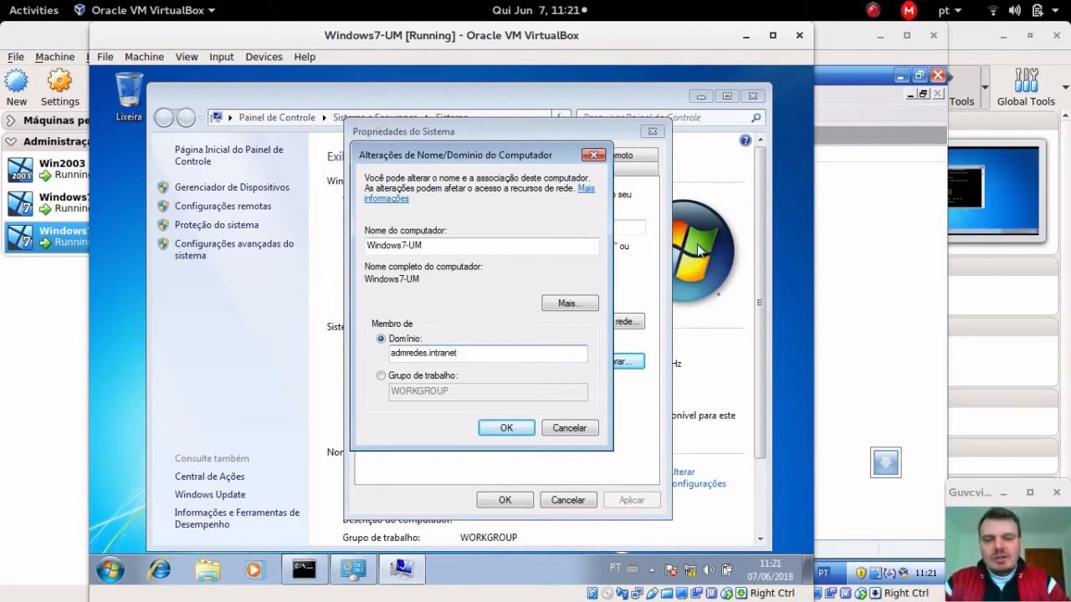
Step: Apply the changes and supply the domain Administrator credentials to join admredes.intranet
{"action": "left_click", "coordinate": [510, 428]}
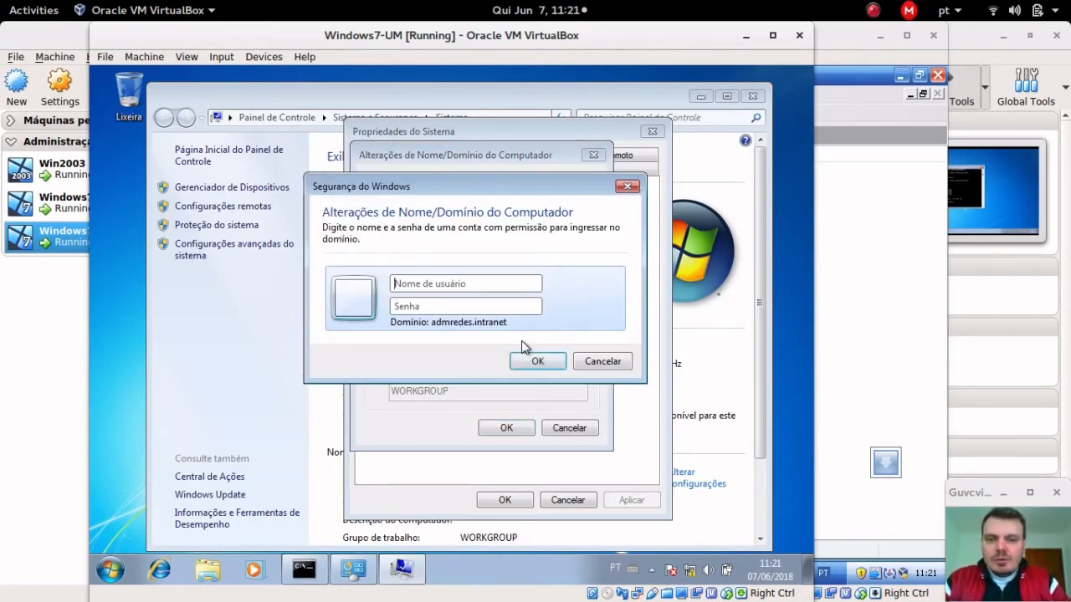
{"action": "left_click_drag", "start_coordinate": [480, 190], "coordinate": [558, 222]}
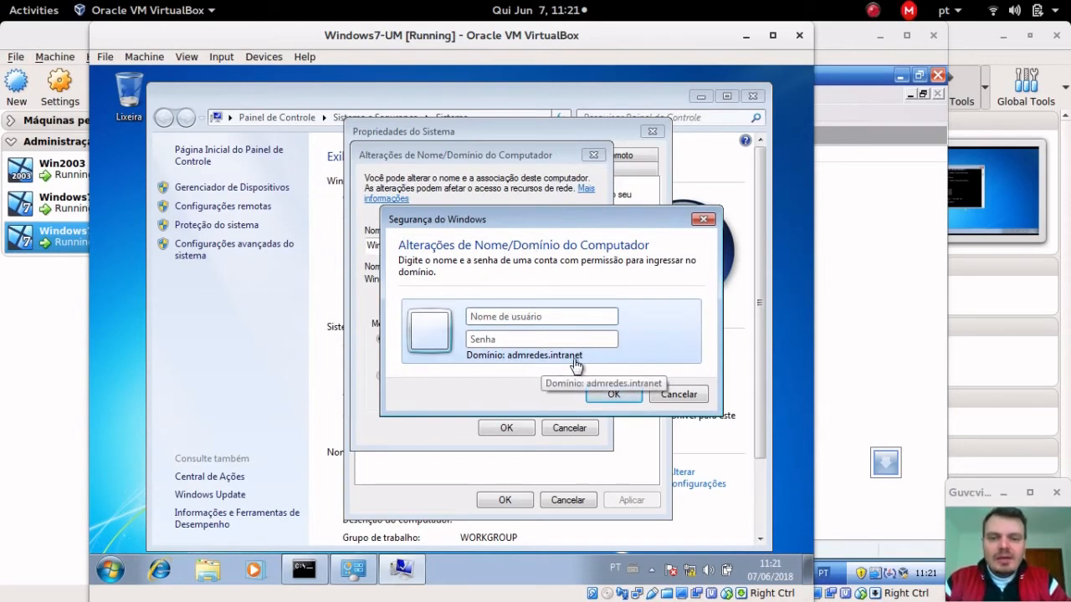
{"action": "left_click", "coordinate": [570, 322]}
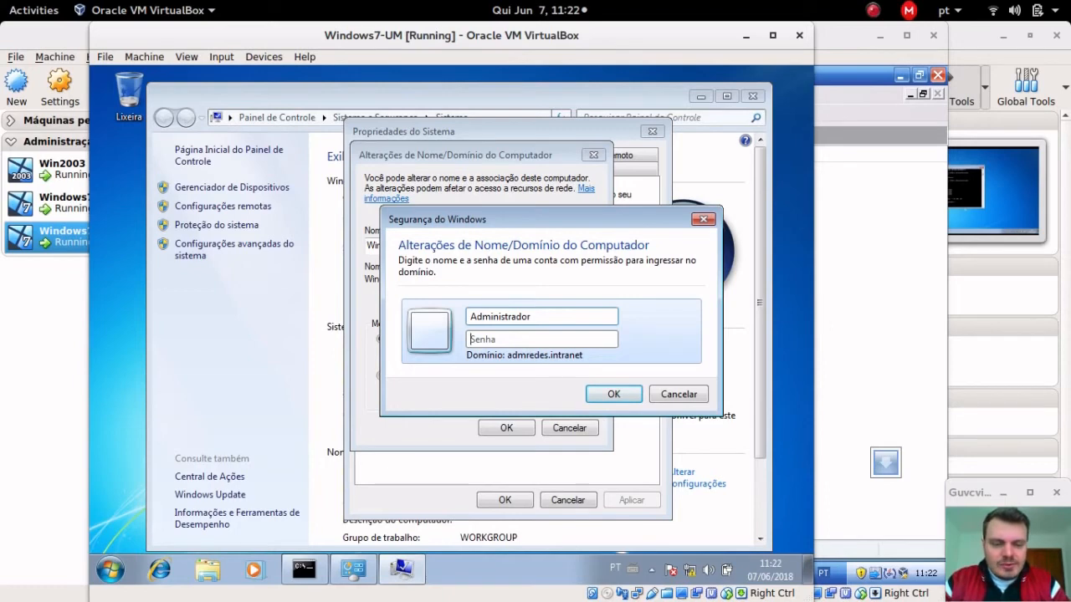
{"action": "key", "text": "Escape"}
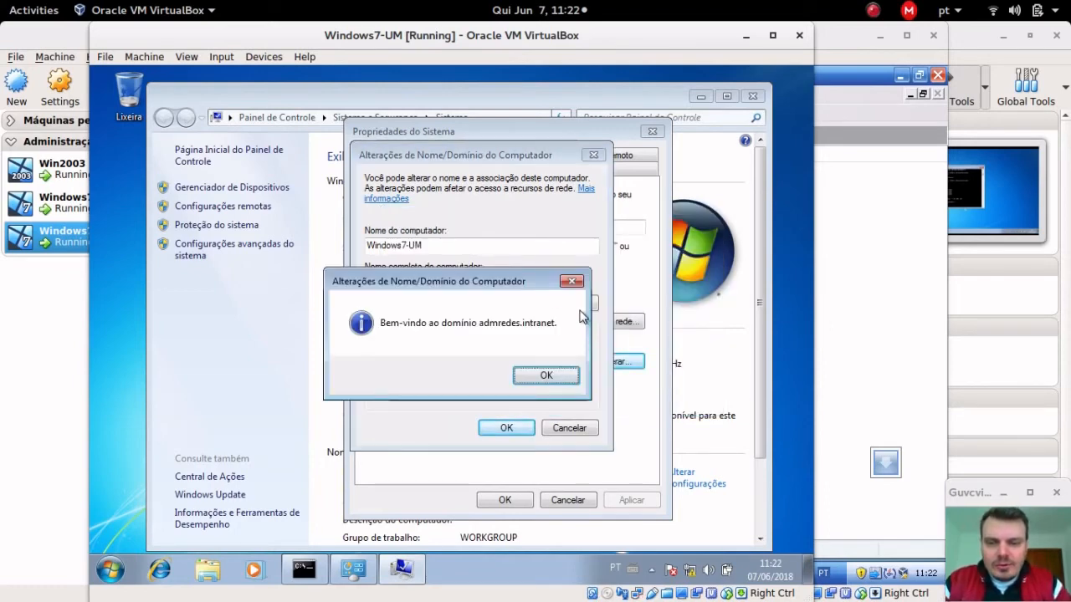
Step: Dismiss the welcome and restart notices, close System Properties and restart Windows7-UM now
{"action": "left_click", "coordinate": [544, 377]}
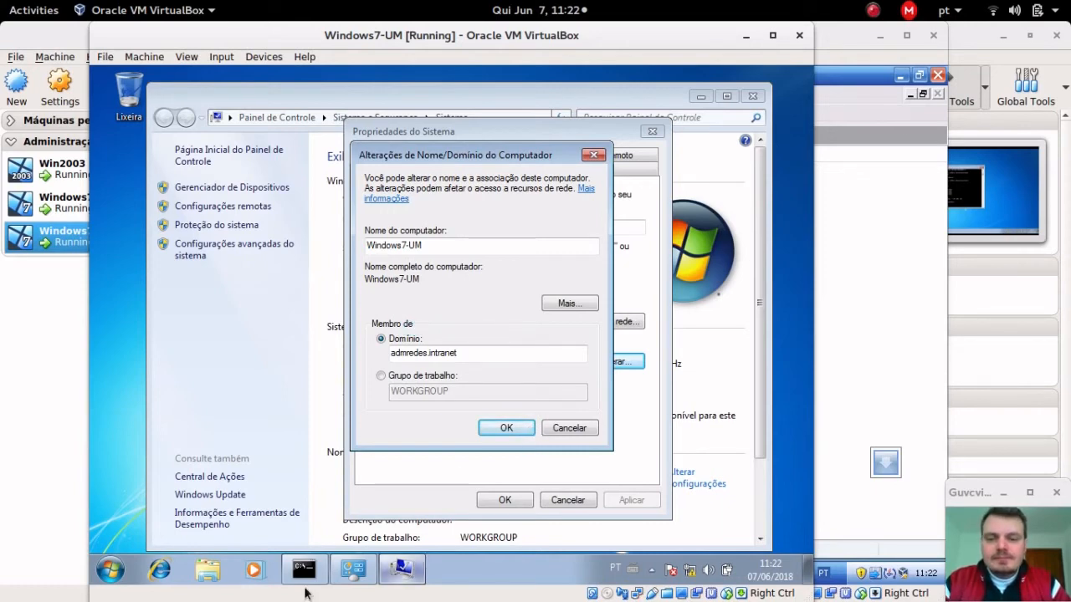
{"action": "mouse_move", "coordinate": [303, 568]}
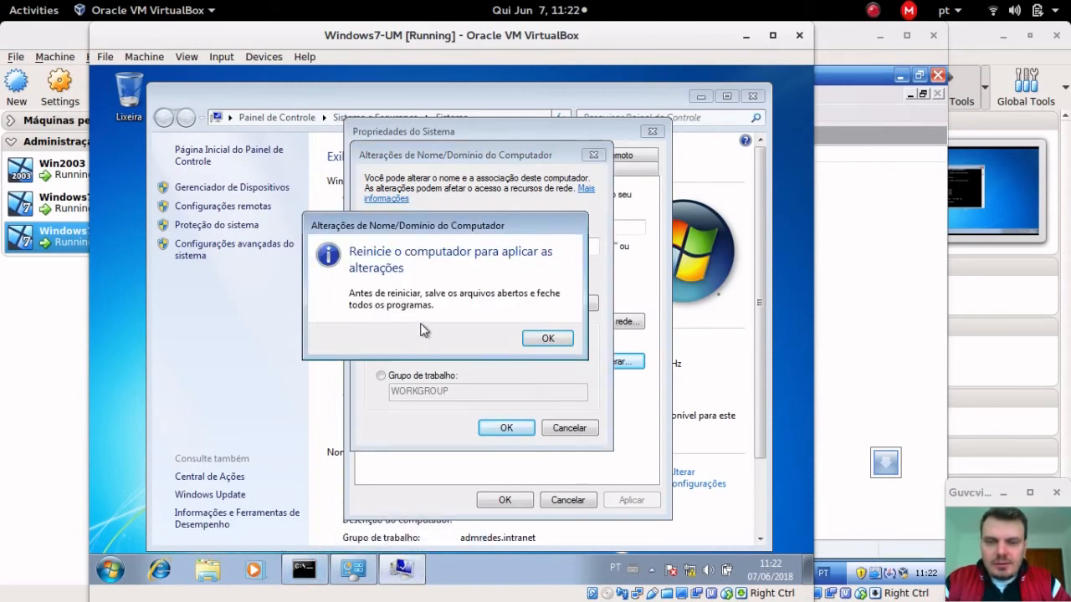
{"action": "left_click", "coordinate": [542, 345]}
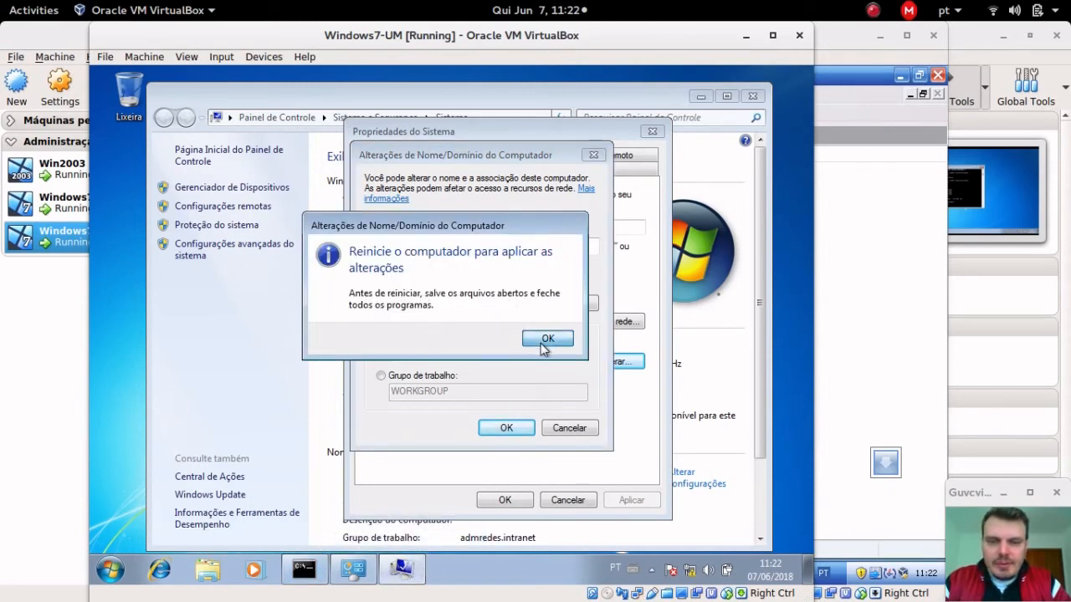
{"action": "left_click", "coordinate": [505, 499]}
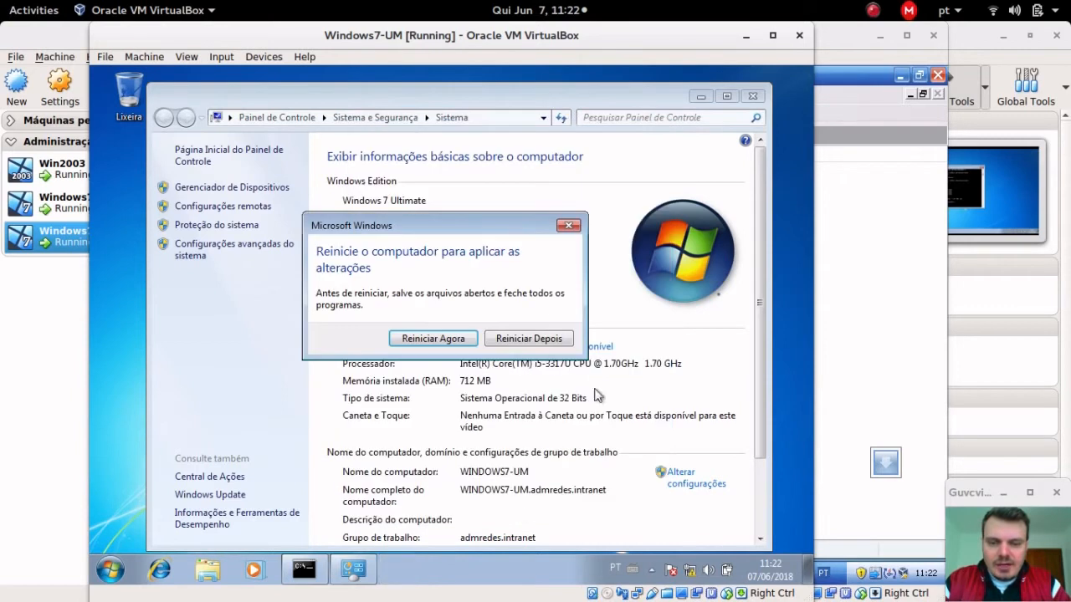
{"action": "left_click", "coordinate": [465, 341]}
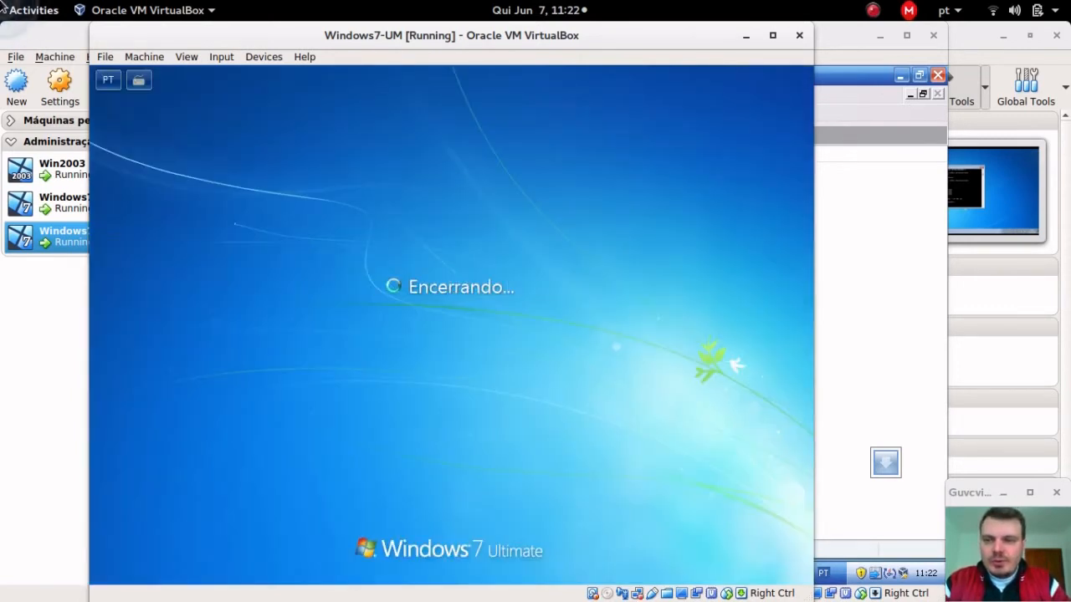
{"action": "left_click", "coordinate": [3, 8]}
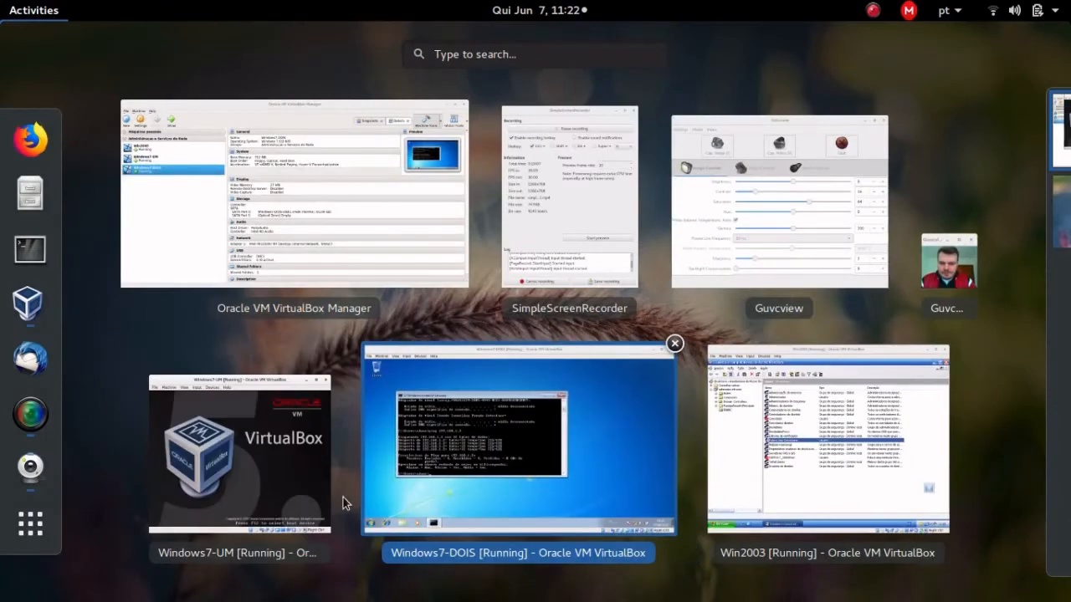
Step: In Windows7-DOIS, close the command prompt and open System Properties' Computer Name settings
{"action": "left_click", "coordinate": [376, 485]}
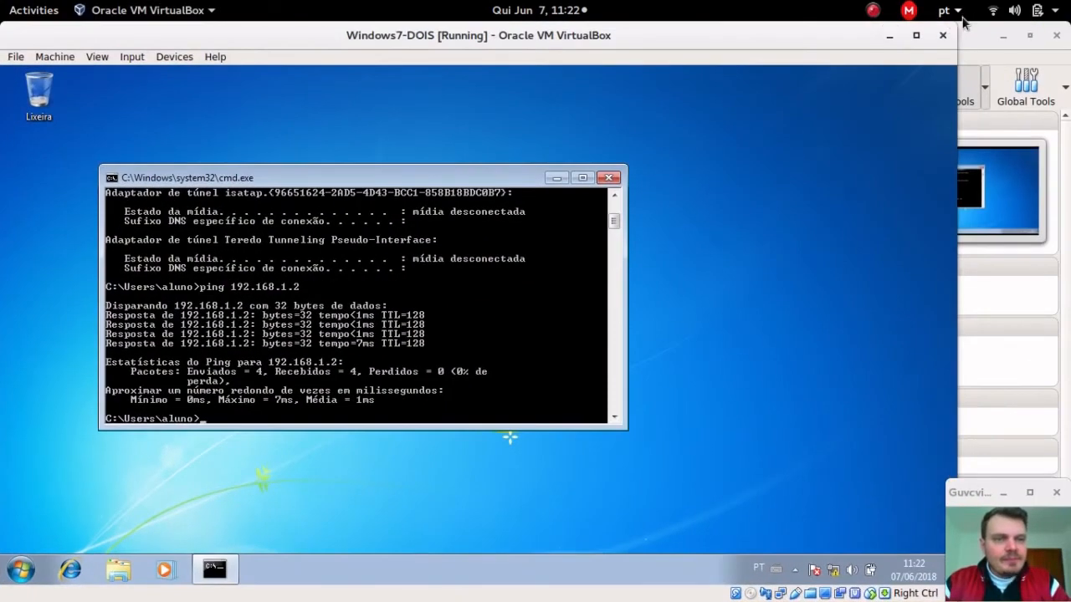
{"action": "left_click_drag", "start_coordinate": [956, 25], "coordinate": [696, 77]}
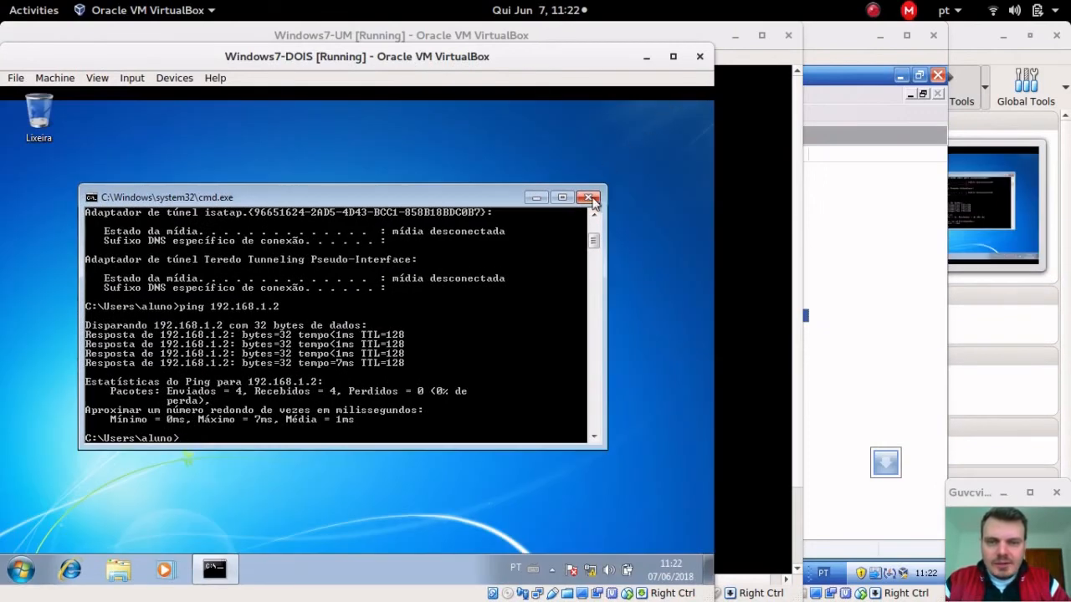
{"action": "left_click", "coordinate": [589, 197]}
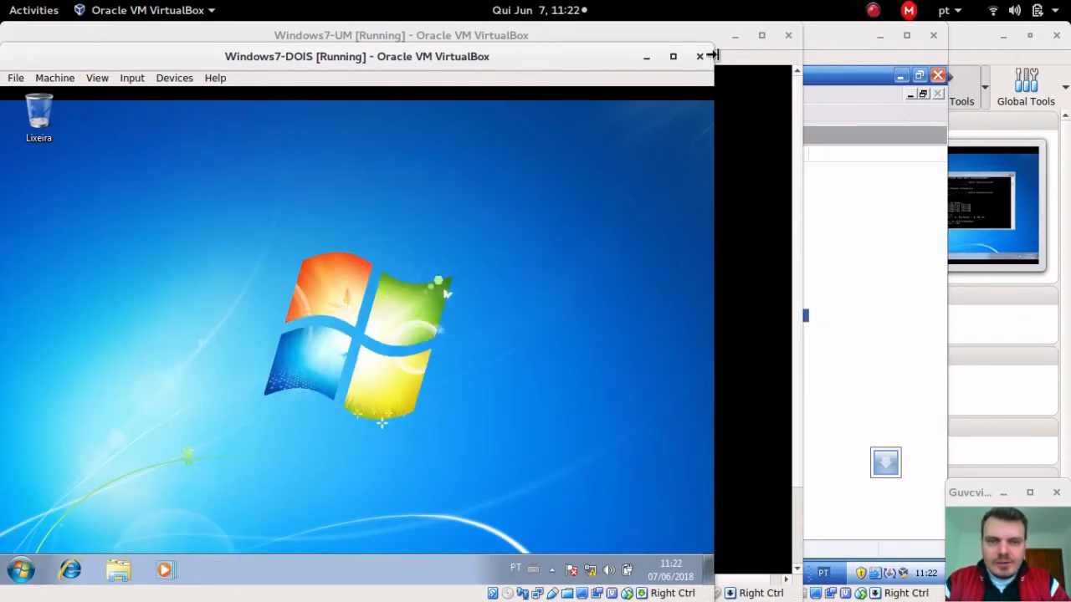
{"action": "left_click_drag", "start_coordinate": [710, 45], "coordinate": [779, 17]}
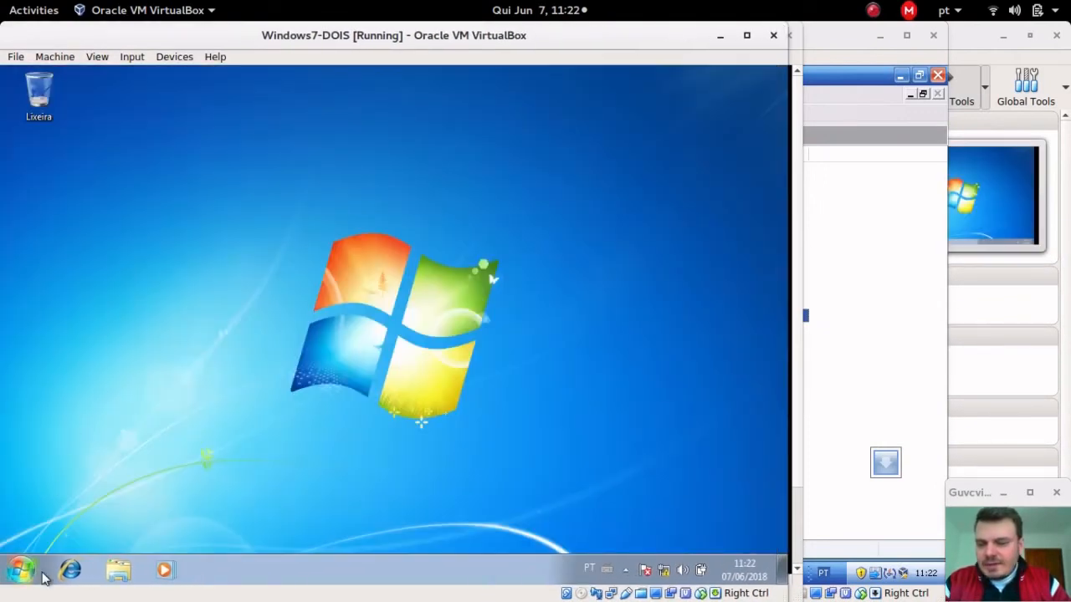
{"action": "left_click", "coordinate": [23, 577]}
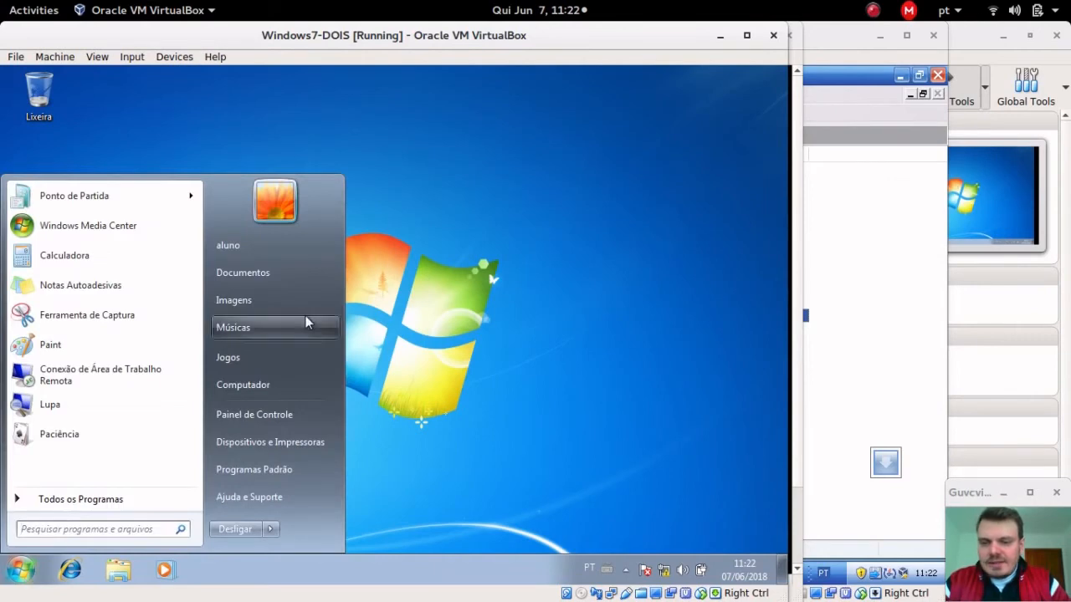
{"action": "right_click", "coordinate": [259, 390]}
{"action": "left_click", "coordinate": [307, 524]}
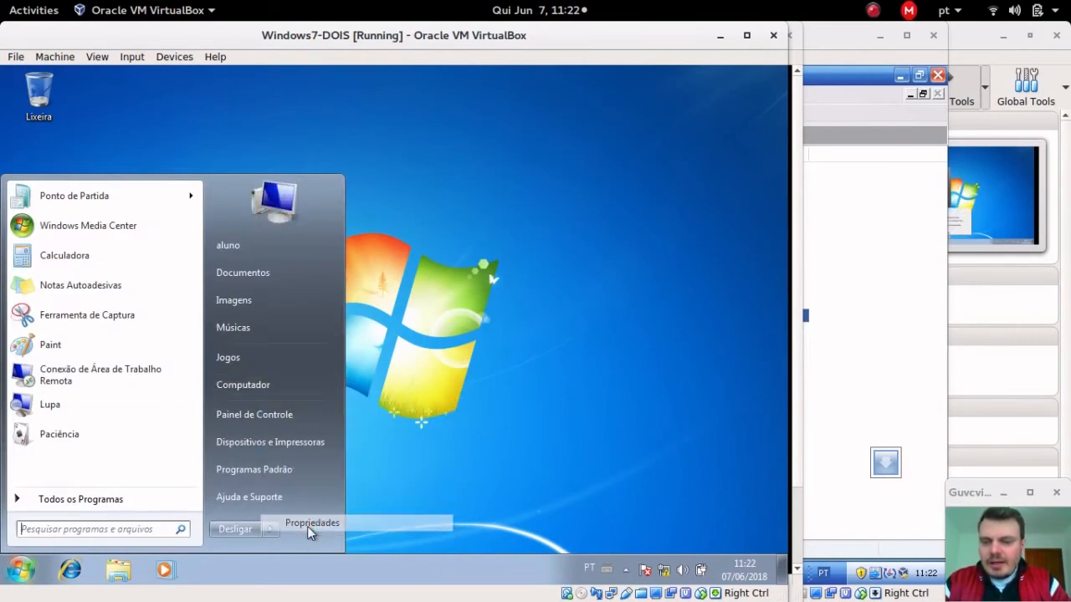
{"action": "left_click", "coordinate": [158, 253]}
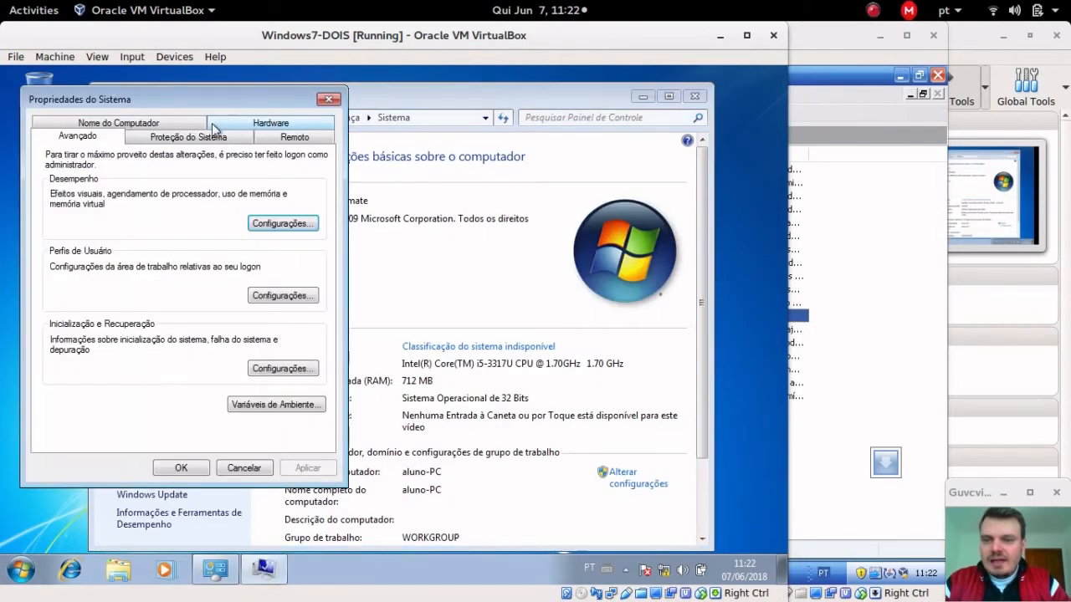
{"action": "left_click", "coordinate": [124, 121]}
{"action": "left_click_drag", "start_coordinate": [143, 102], "coordinate": [384, 116]}
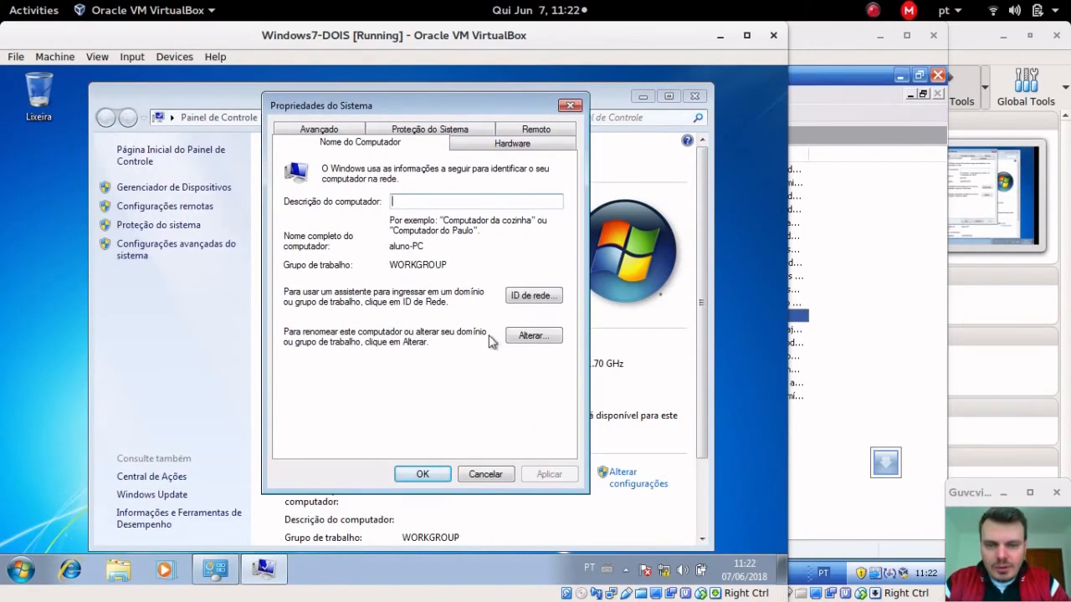
Step: Rename the computer to Windows7-DOIS and join domain admredes.intranet, authenticating as Administrador
{"action": "left_click", "coordinate": [526, 334]}
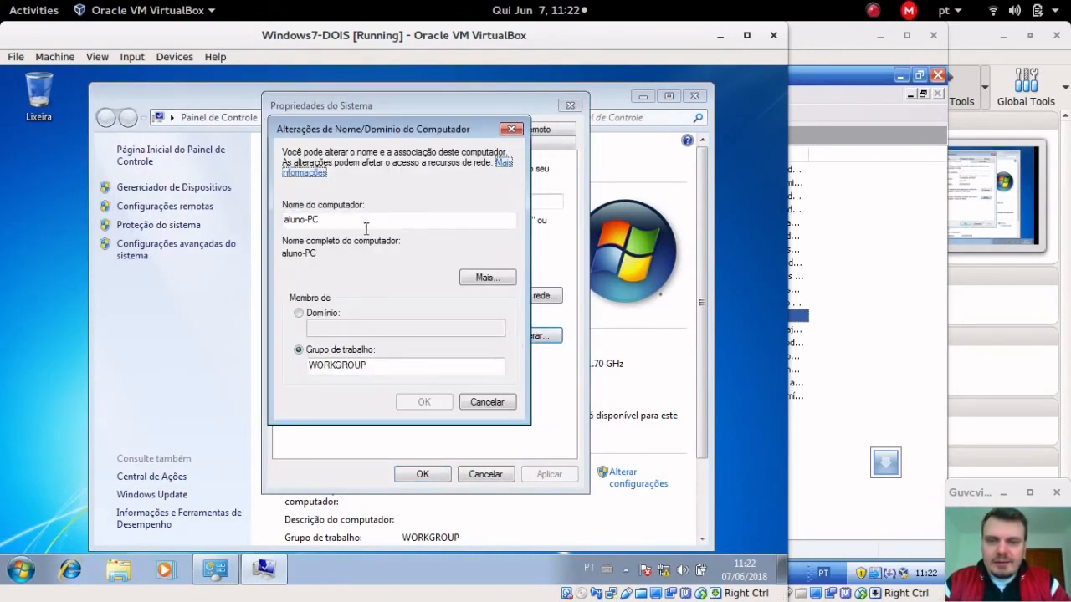
{"action": "left_click_drag", "start_coordinate": [382, 220], "coordinate": [2, 109]}
{"action": "type", "text": "Win"}
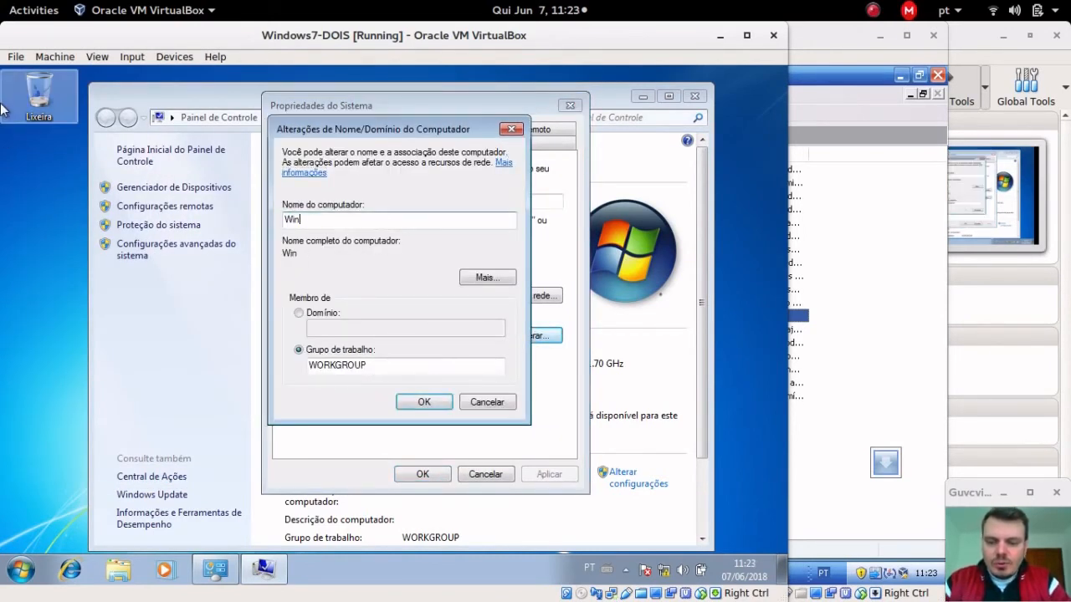
{"action": "type", "text": "dows7-DOIS"}
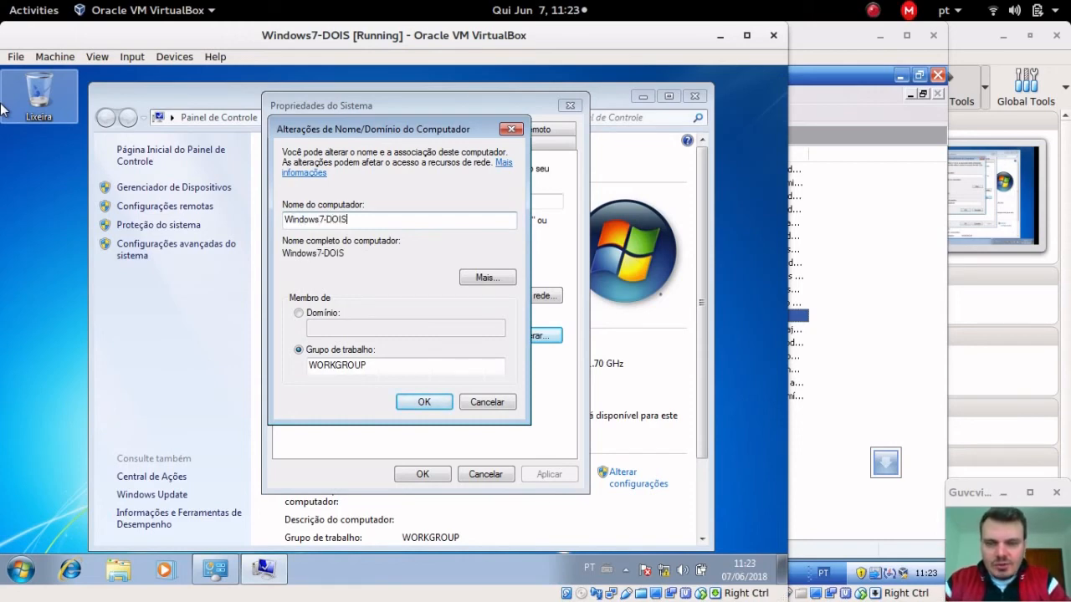
{"action": "key", "text": "Tab"}
{"action": "key", "text": "Tab"}
{"action": "key", "text": "Tab"}
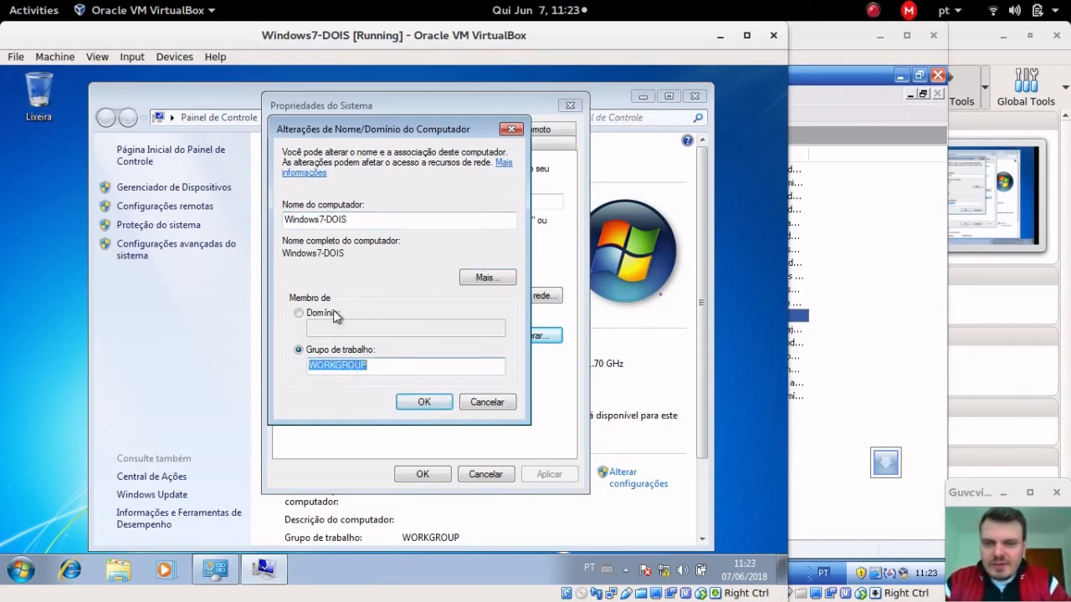
{"action": "left_click", "coordinate": [334, 313]}
{"action": "type", "text": "admredes.intranet"}
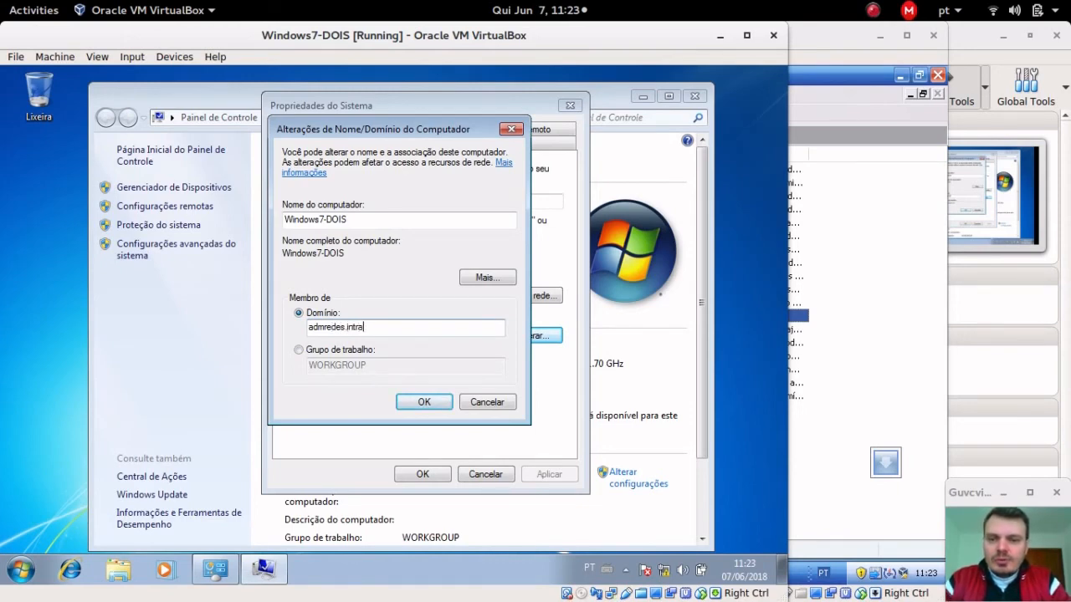
{"action": "left_click", "coordinate": [424, 403]}
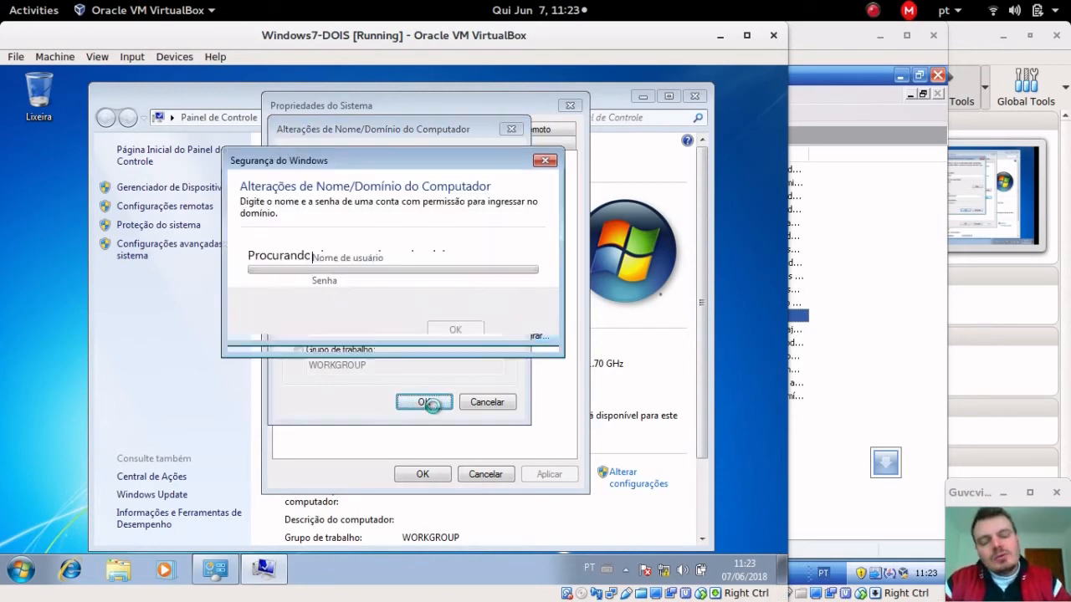
{"action": "type", "text": "A"}
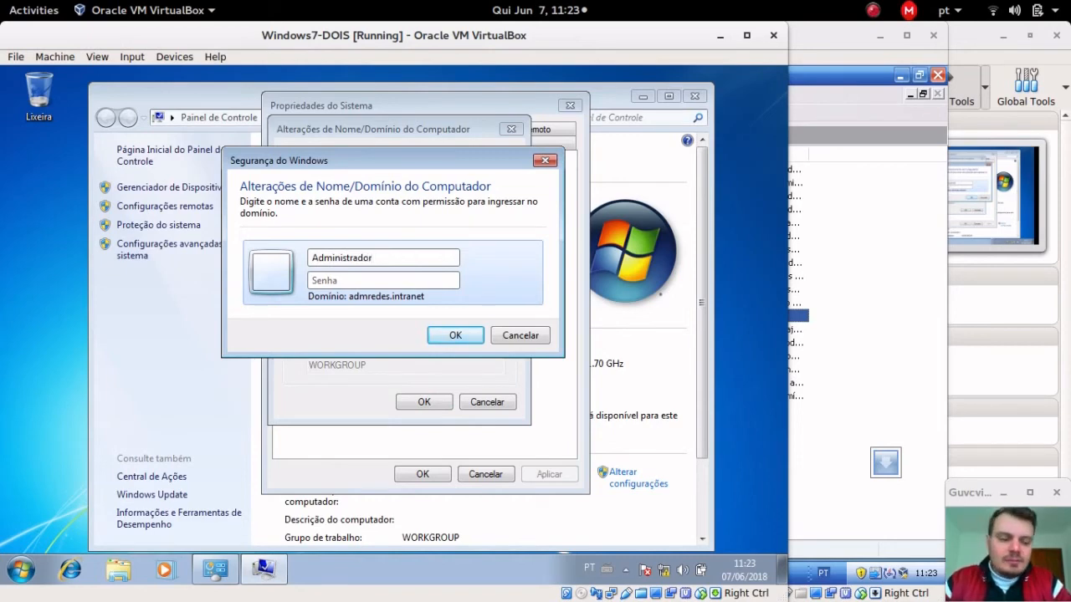
{"action": "type", "text": "dministrador"}
{"action": "key", "text": "Return"}
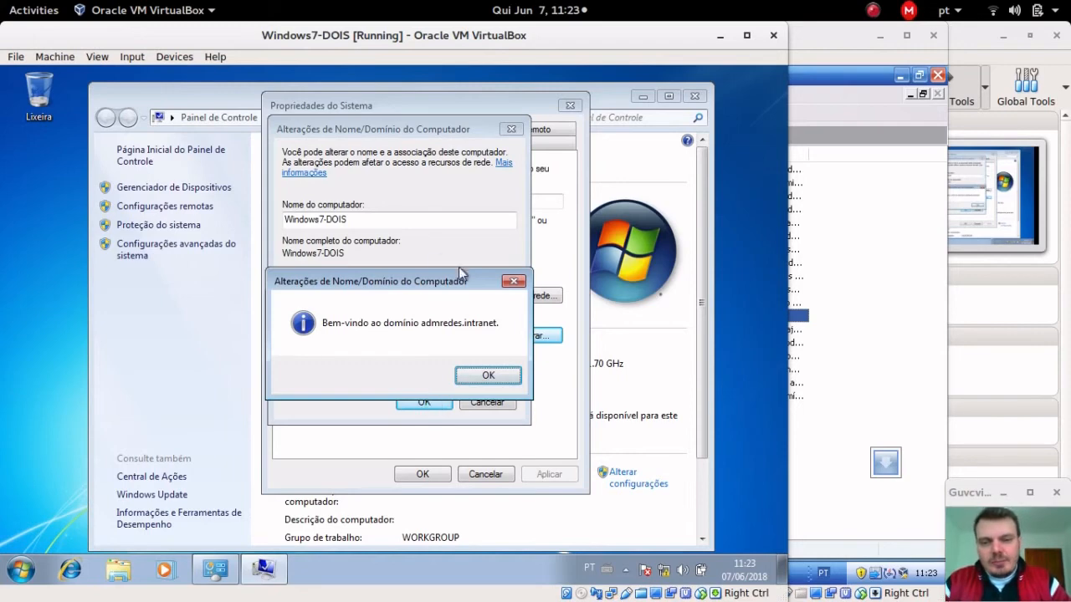
Step: Acknowledge the domain welcome and restart notices, then restart Windows7-DOIS now
{"action": "left_click", "coordinate": [473, 374]}
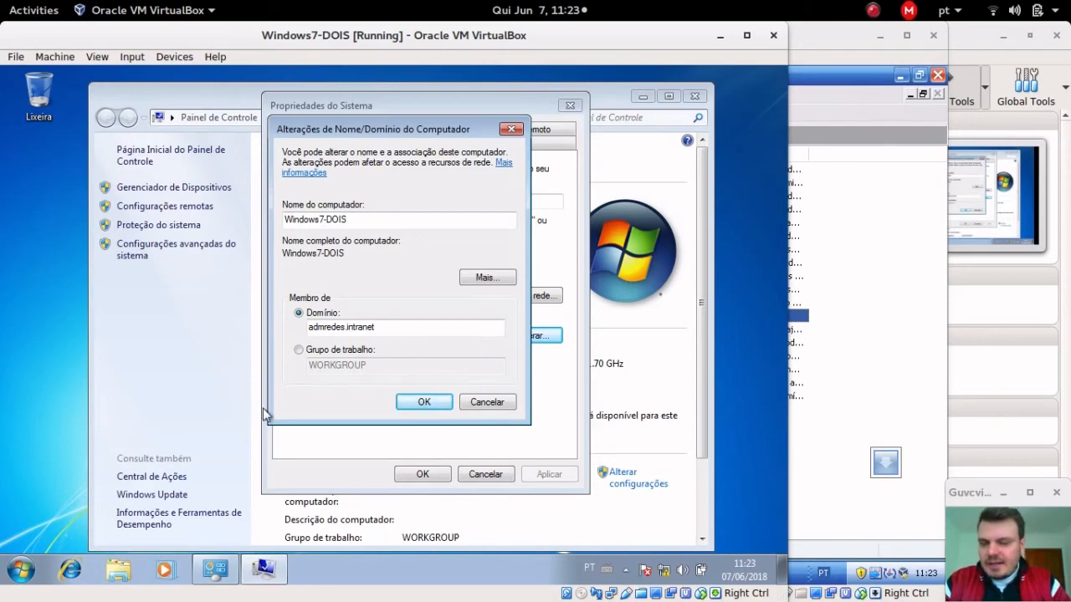
{"action": "mouse_move", "coordinate": [215, 570]}
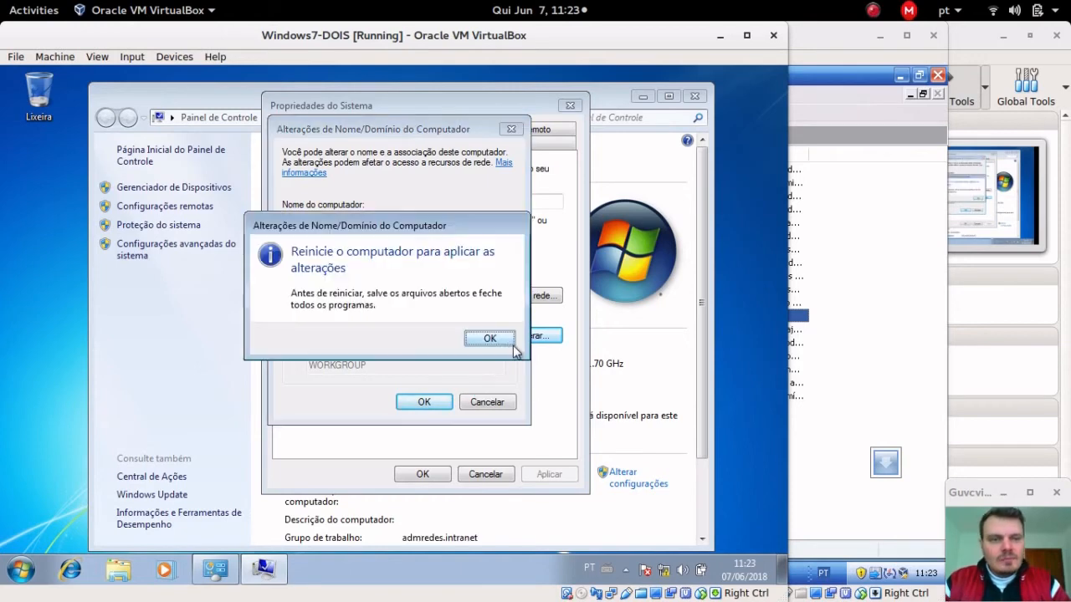
{"action": "left_click", "coordinate": [502, 344]}
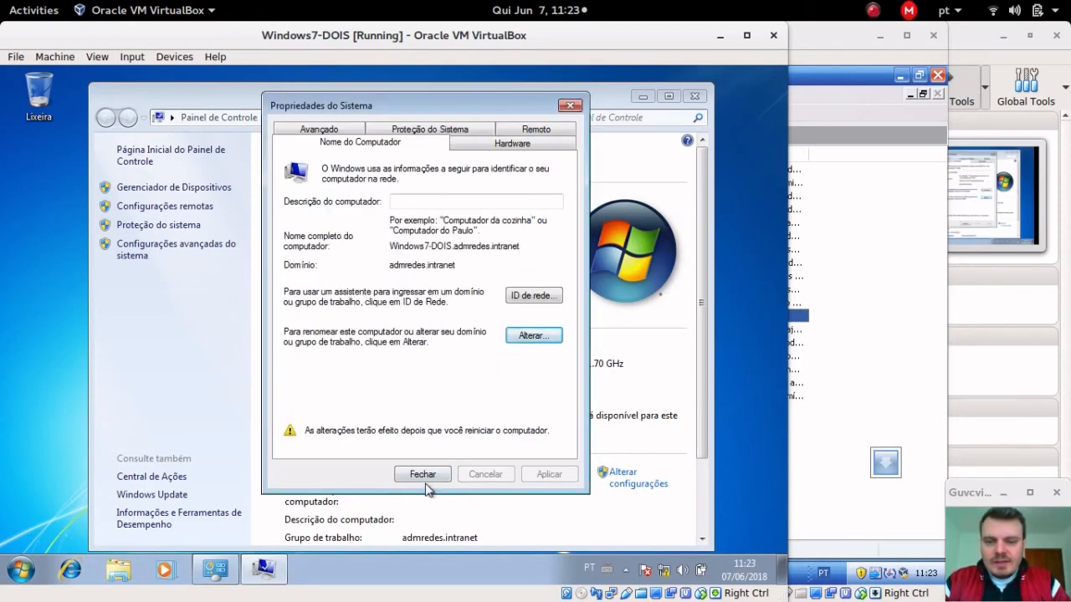
{"action": "left_click", "coordinate": [424, 476]}
{"action": "left_click", "coordinate": [382, 344]}
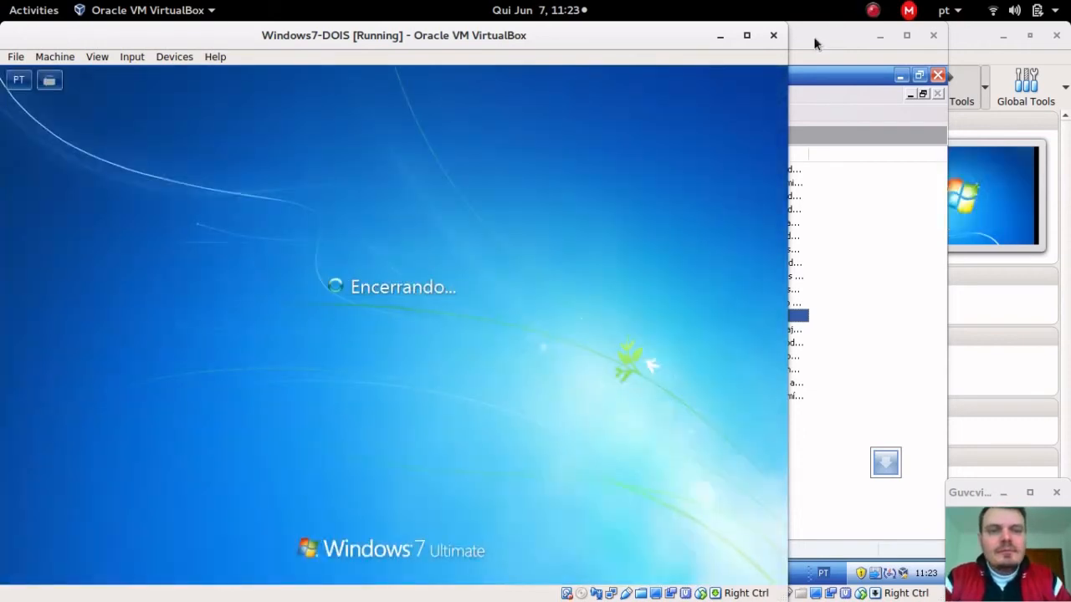
Step: On Windows7-UM, send Ctrl-Alt-Del and choose Trocar Usuário > Outro Usuário for a domain logon
{"action": "left_click", "coordinate": [814, 41]}
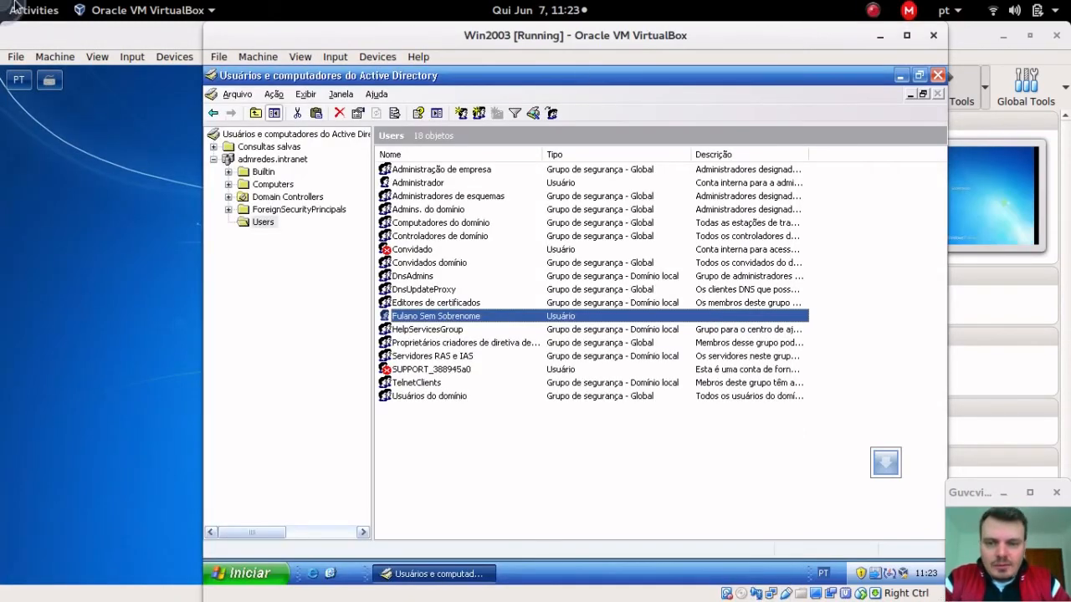
{"action": "mouse_move", "coordinate": [0, 0]}
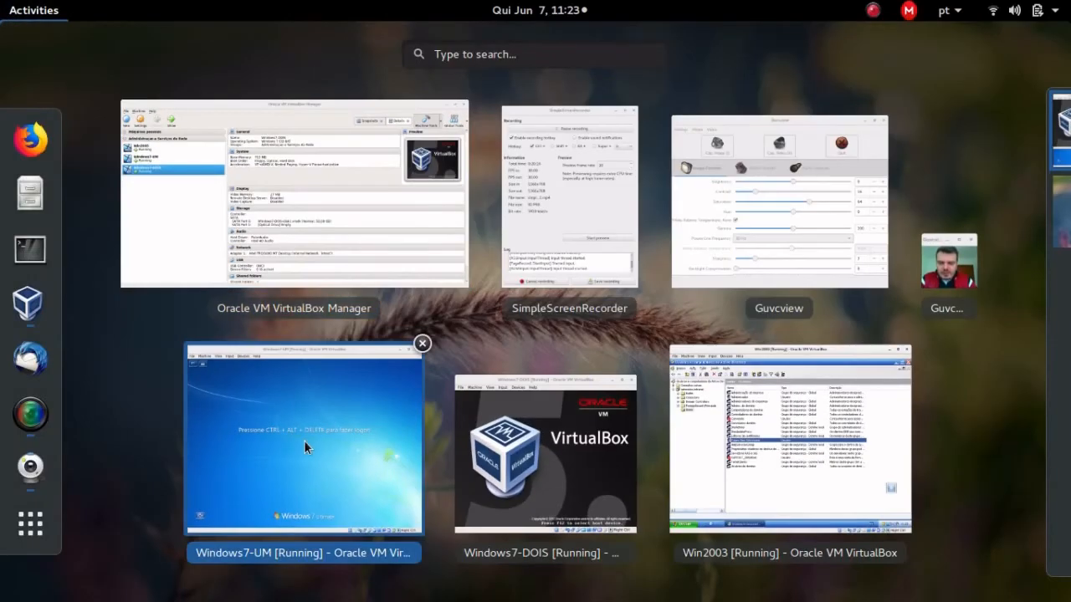
{"action": "left_click", "coordinate": [304, 440]}
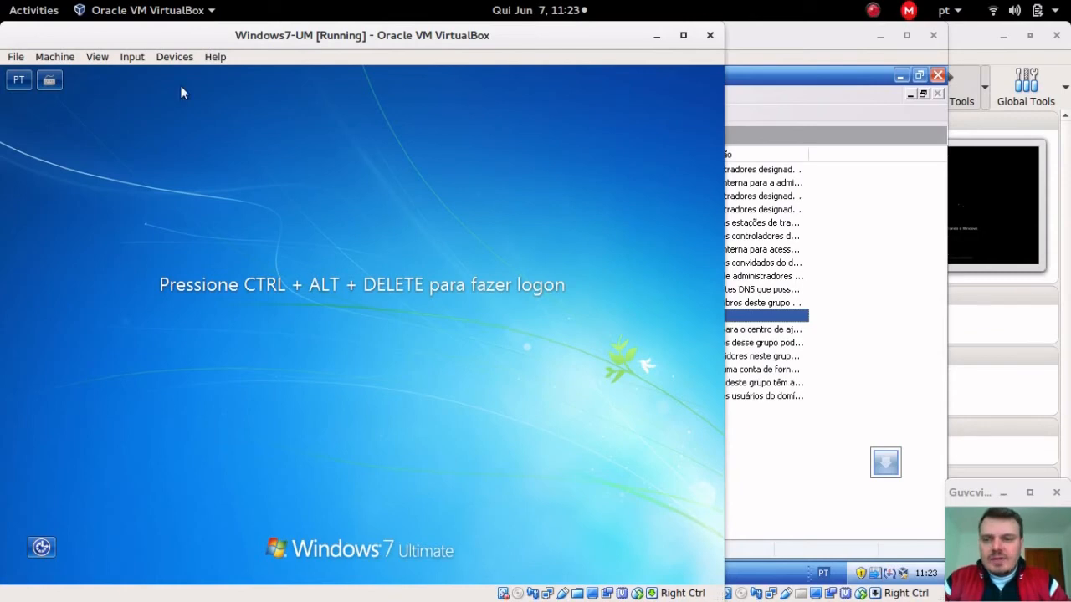
{"action": "left_click", "coordinate": [130, 57]}
{"action": "mouse_move", "coordinate": [146, 75]}
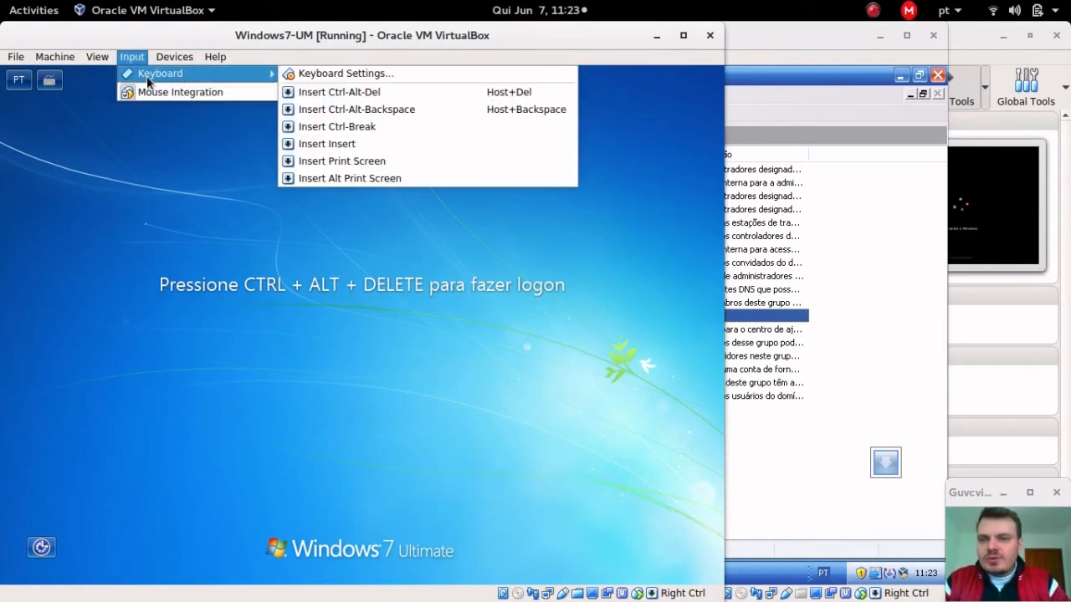
{"action": "left_click", "coordinate": [345, 92]}
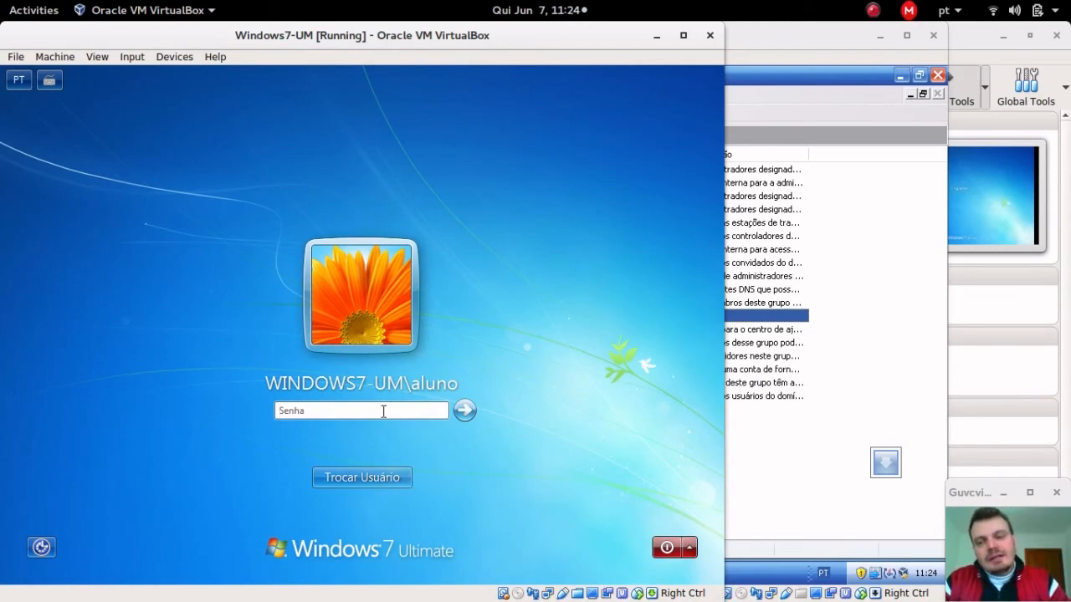
{"action": "left_click", "coordinate": [363, 482]}
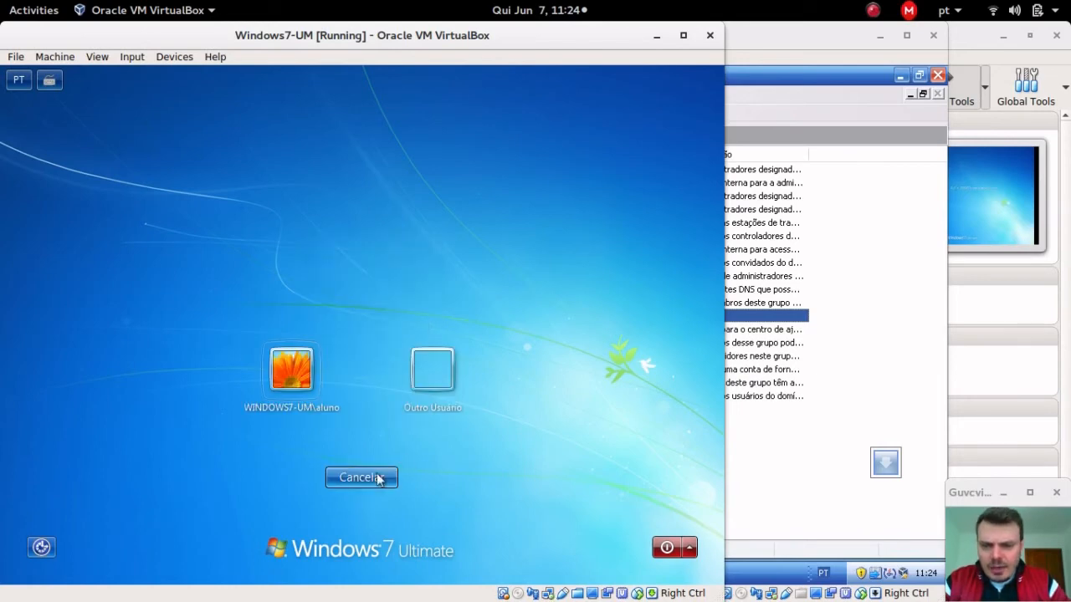
{"action": "left_click", "coordinate": [436, 381]}
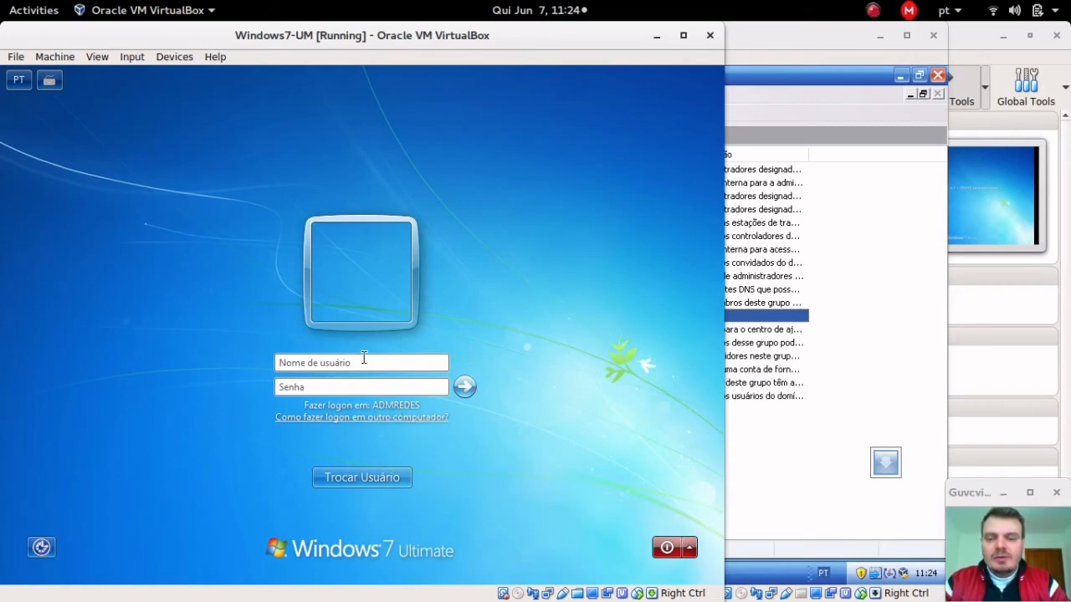
Step: Sign Windows7-UM on to ADMREDES with the domain user's name and password
{"action": "type", "text": "fulano"}
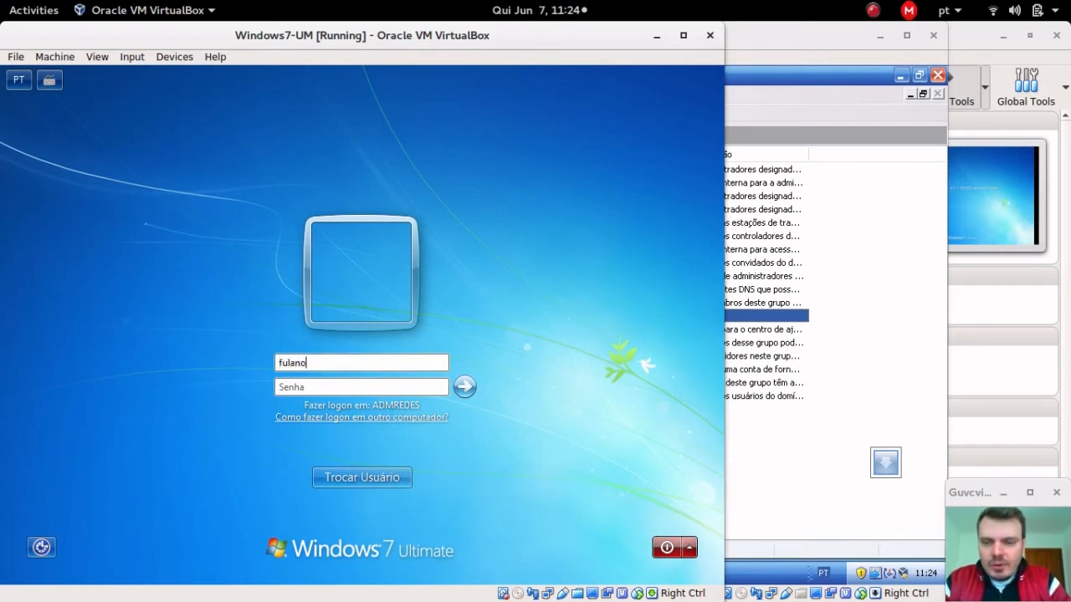
{"action": "key", "text": "Tab"}
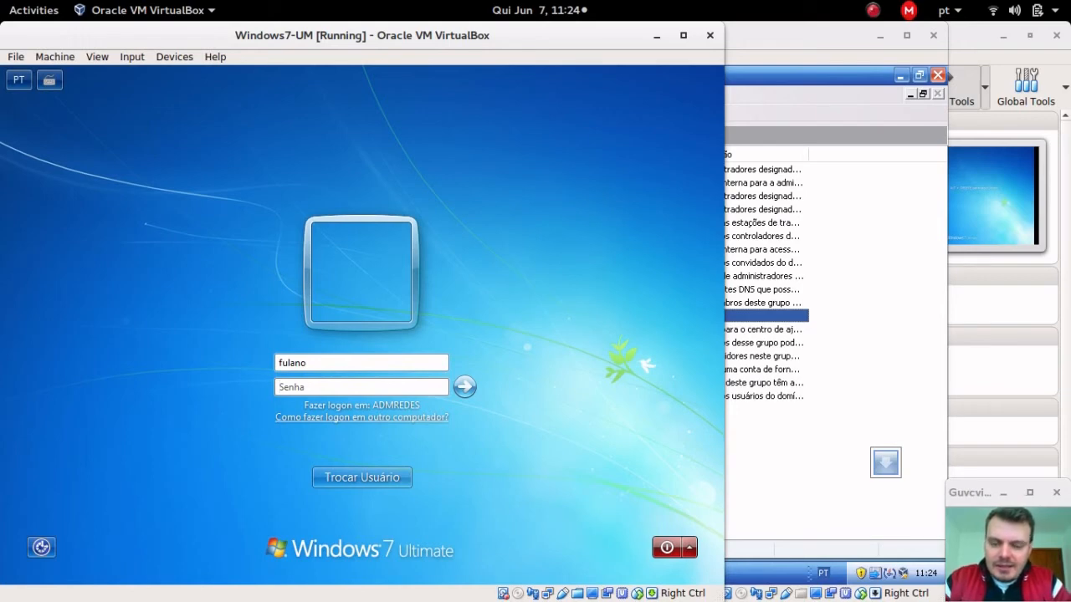
{"action": "type", "text": "1234"}
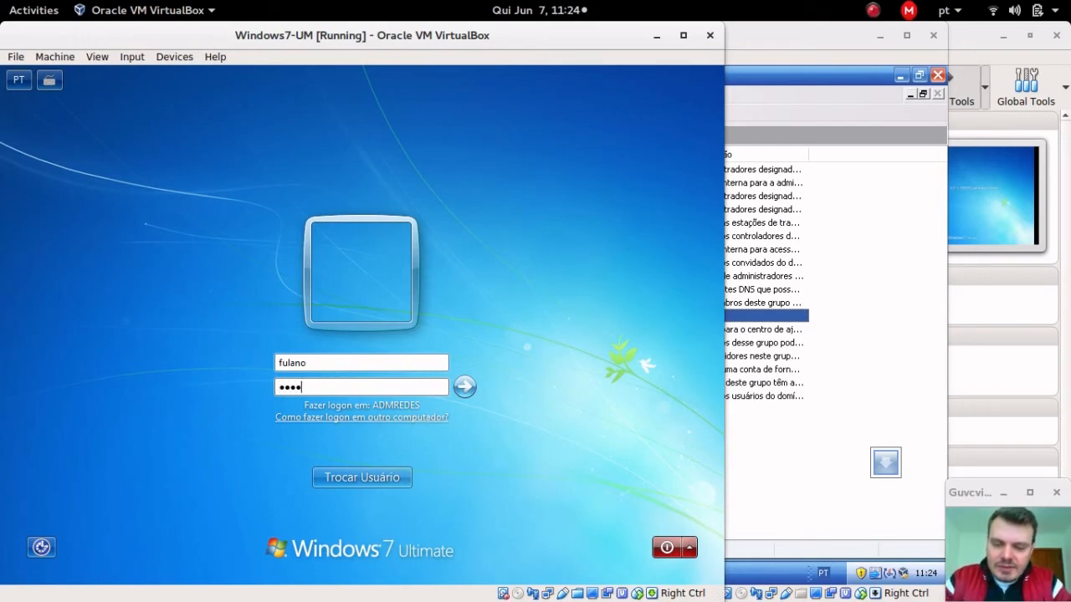
{"action": "type", "text": "56"}
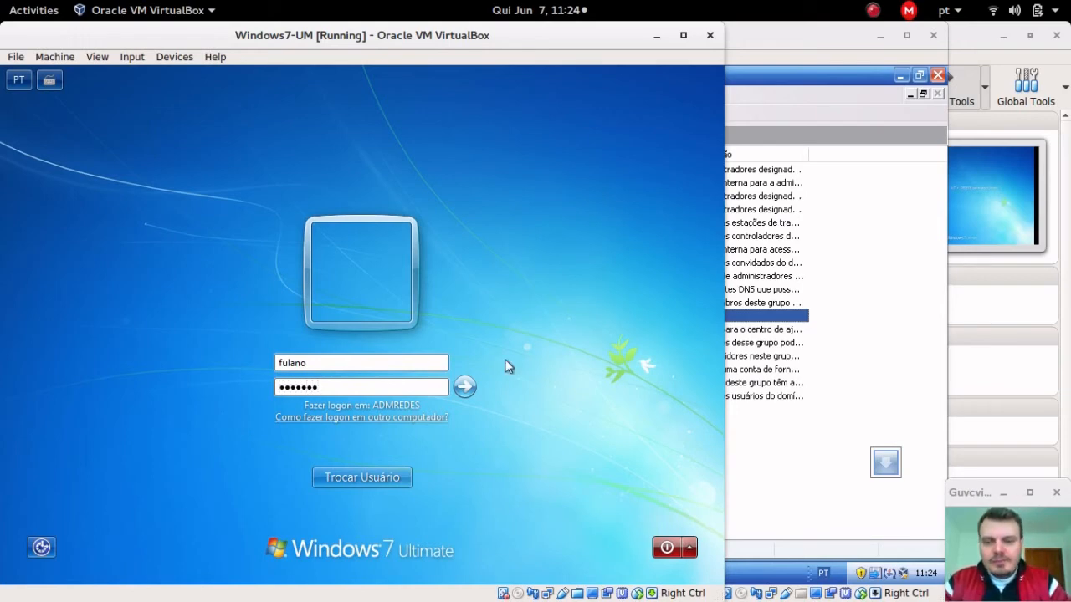
{"action": "left_click", "coordinate": [380, 478]}
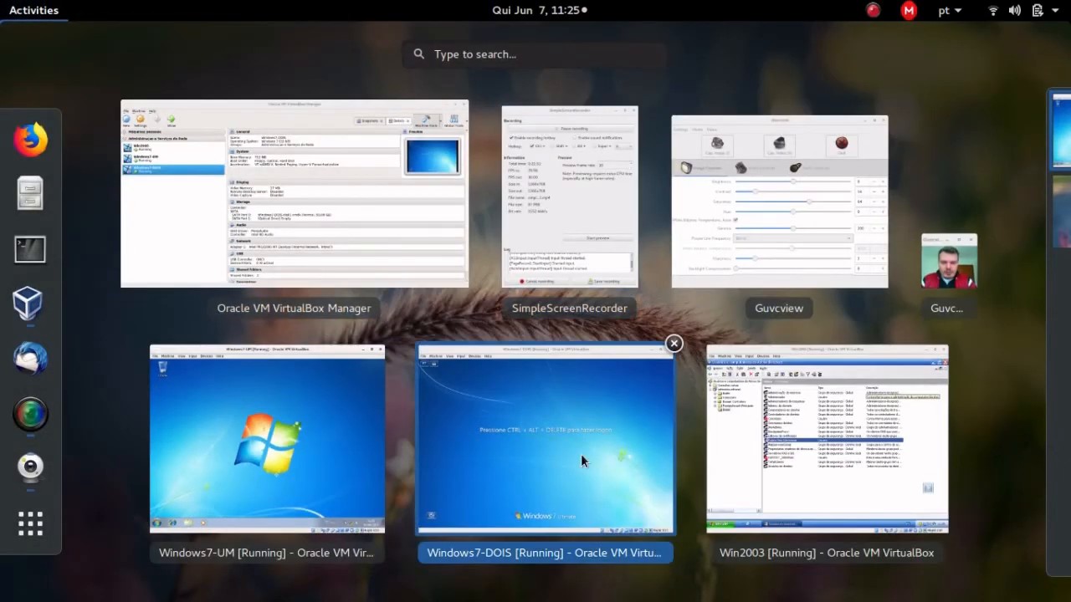
Step: On Windows7-DOIS, send Ctrl-Alt-Del and choose Trocar Usuário > Outro Usuário
{"action": "left_click", "coordinate": [580, 453]}
{"action": "double_click", "coordinate": [389, 36]}
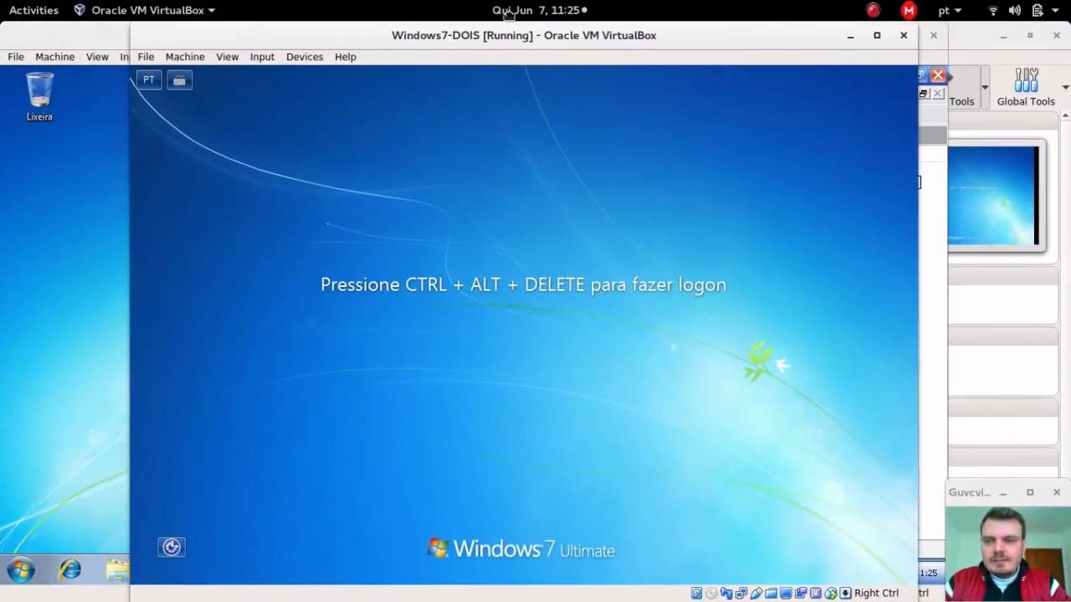
{"action": "mouse_move", "coordinate": [488, 30]}
{"action": "left_mouse_down"}
{"action": "mouse_move", "coordinate": [476, 105]}
{"action": "mouse_move", "coordinate": [484, 41]}
{"action": "left_mouse_up"}
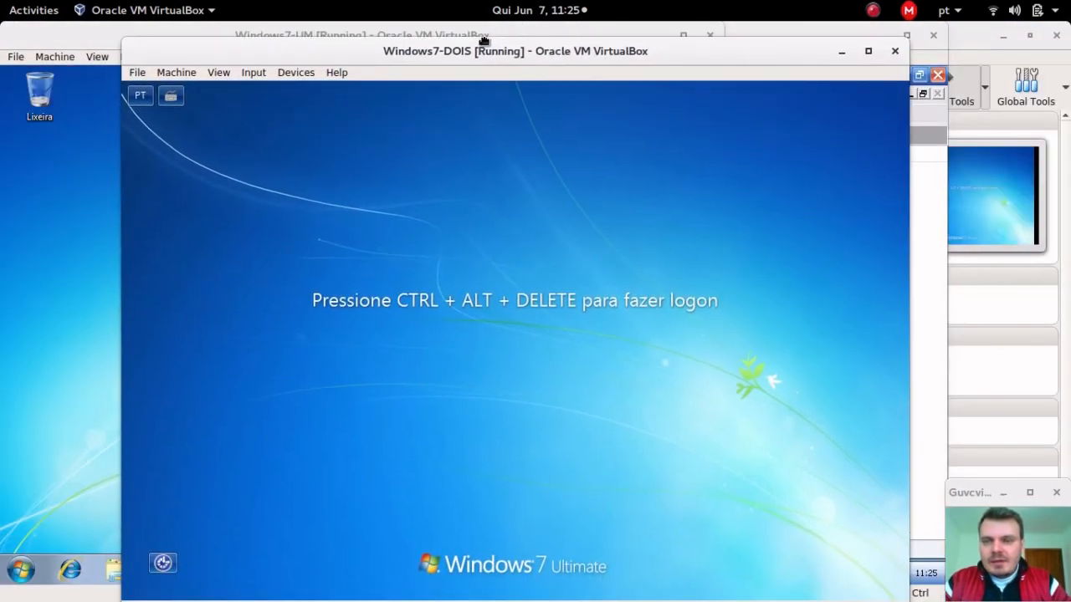
{"action": "left_click", "coordinate": [251, 72]}
{"action": "mouse_move", "coordinate": [266, 88]}
{"action": "left_click", "coordinate": [489, 109]}
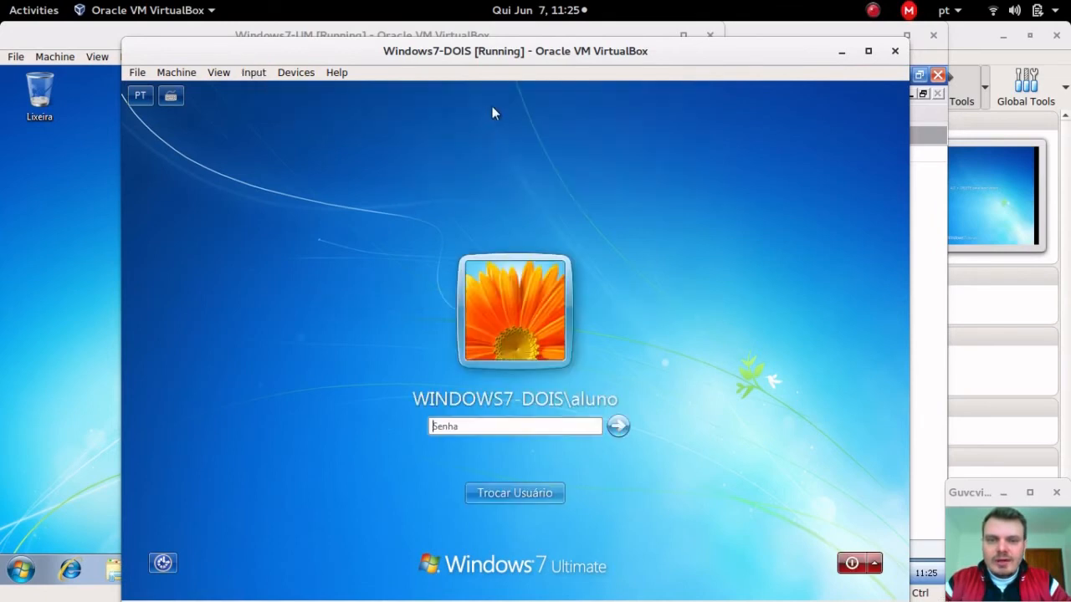
{"action": "left_click", "coordinate": [543, 502]}
{"action": "left_click", "coordinate": [593, 388]}
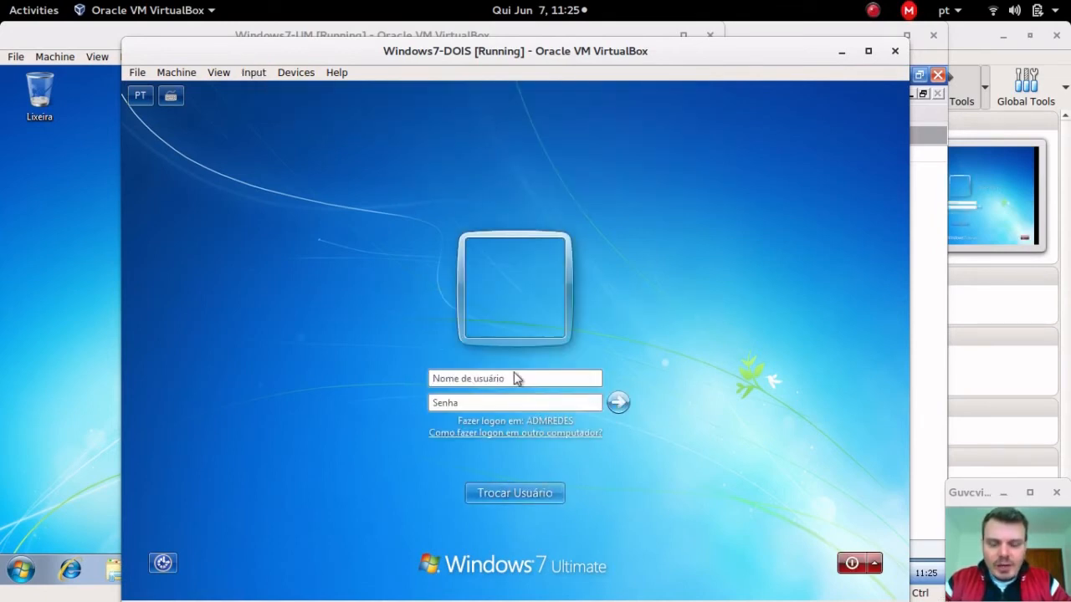
Step: Log Windows7-DOIS on with the domain user's credentials and reposition its window
{"action": "type", "text": "fulano"}
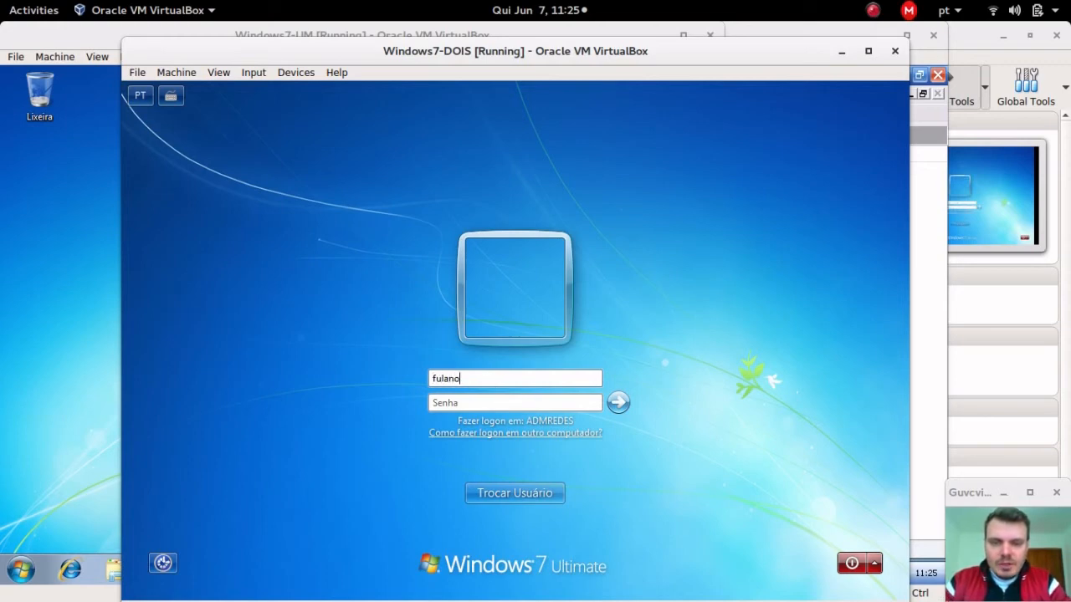
{"action": "type", "text": "12"}
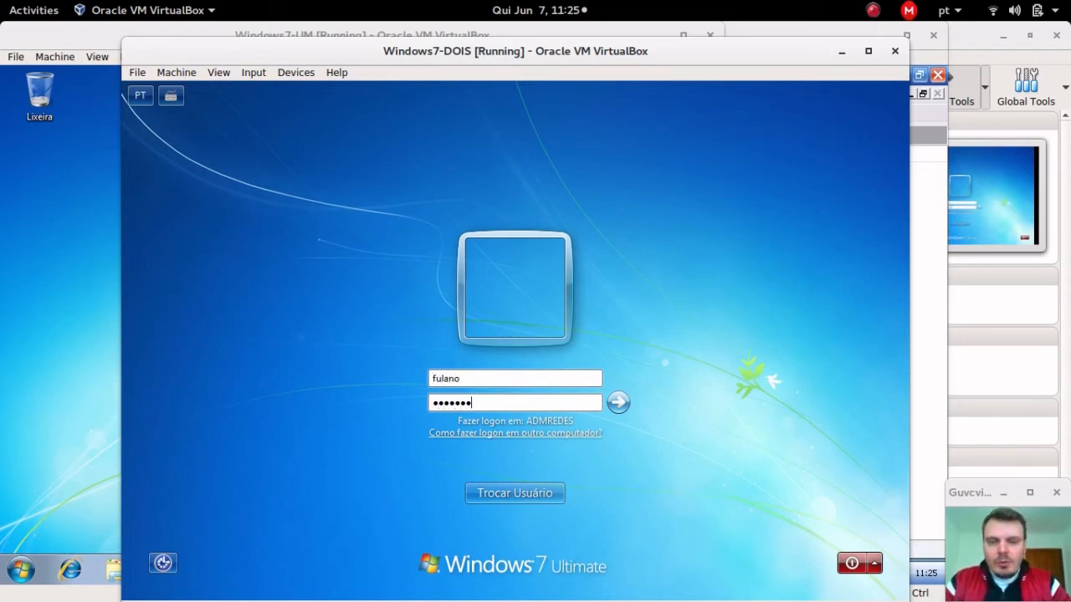
{"action": "key", "text": "Return"}
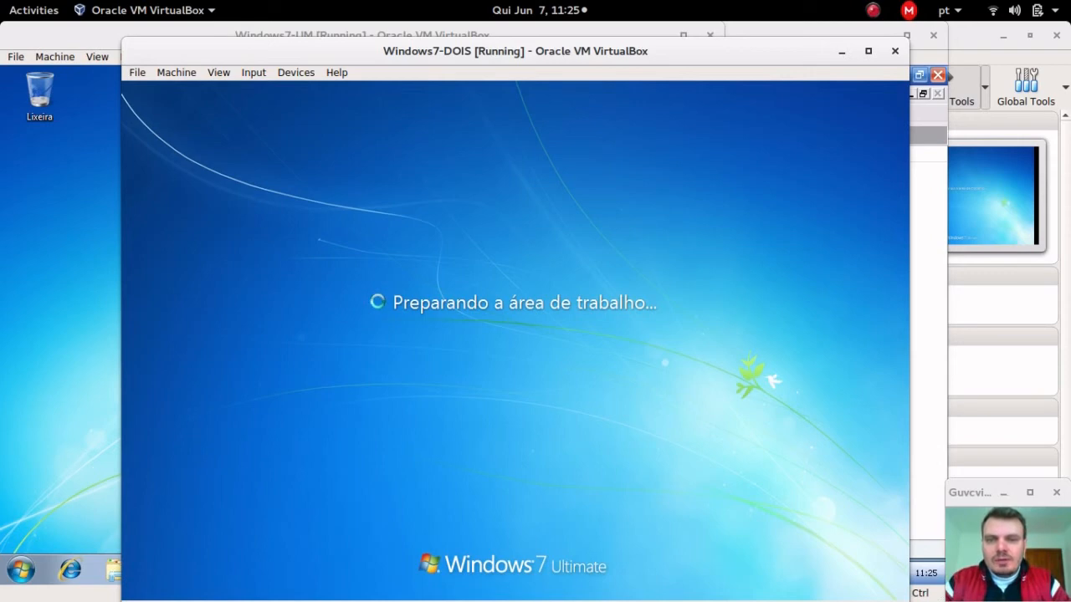
{"action": "left_click_drag", "start_coordinate": [529, 59], "coordinate": [528, 46]}
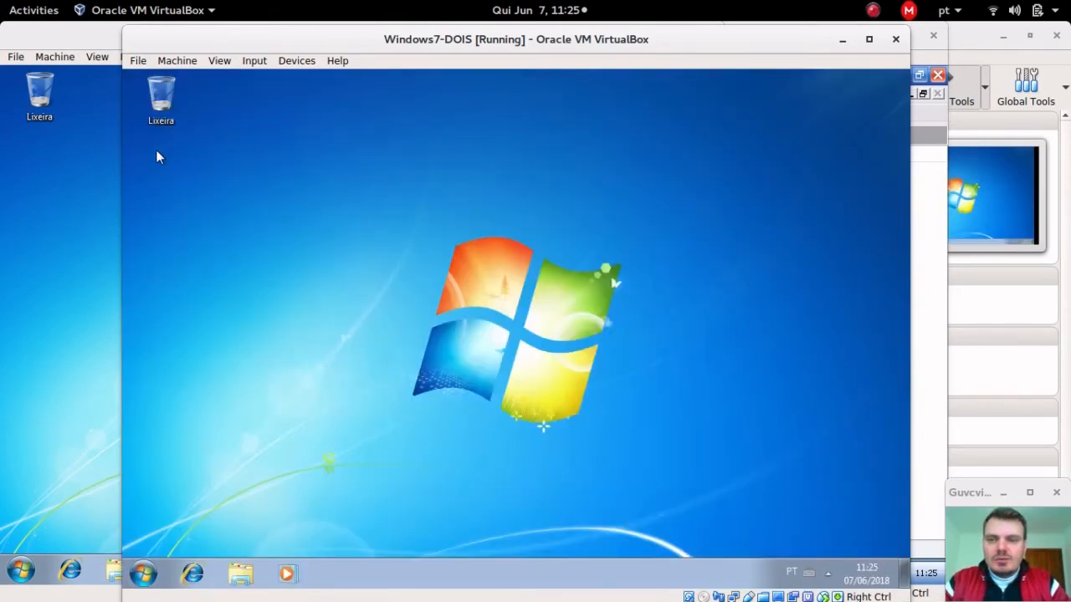
{"action": "left_click_drag", "start_coordinate": [270, 34], "coordinate": [329, 30]}
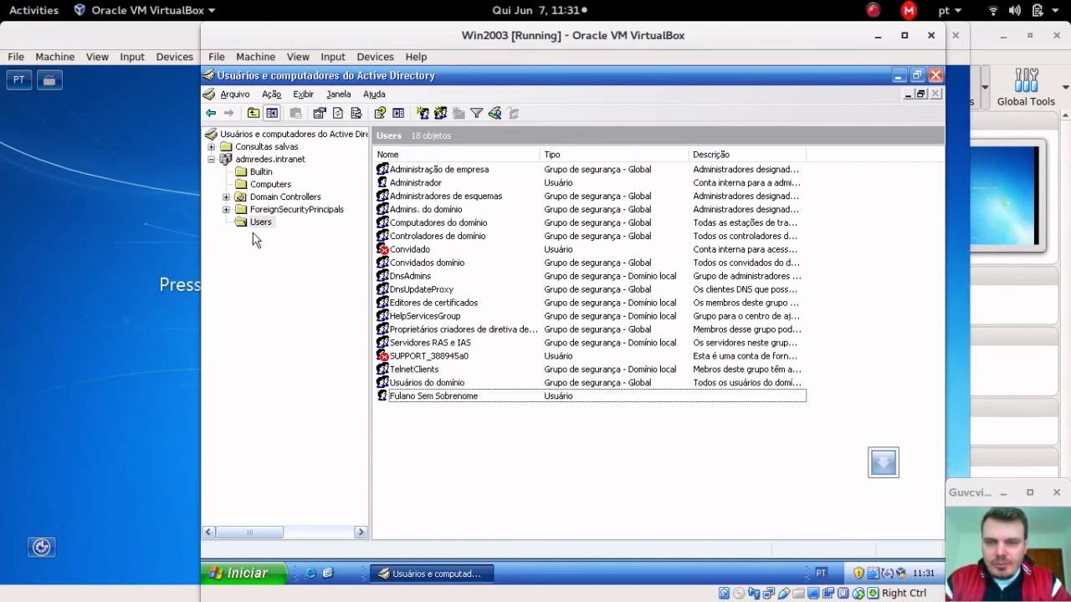
Step: Start a new user in Users named Ciclano with logon name ciclano
{"action": "right_click", "coordinate": [415, 417]}
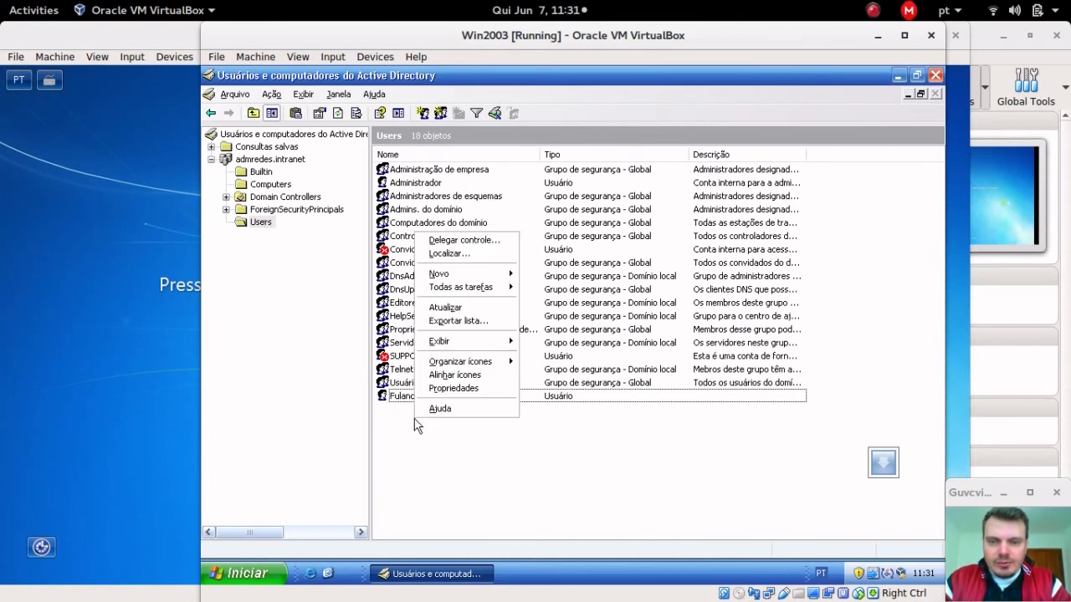
{"action": "mouse_move", "coordinate": [466, 279]}
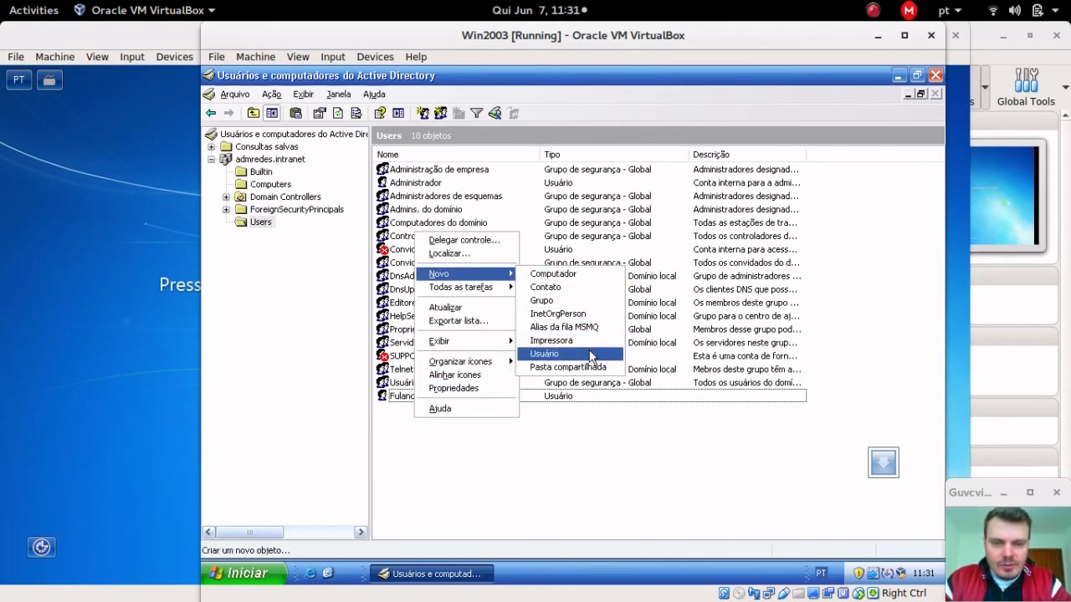
{"action": "left_click", "coordinate": [589, 354]}
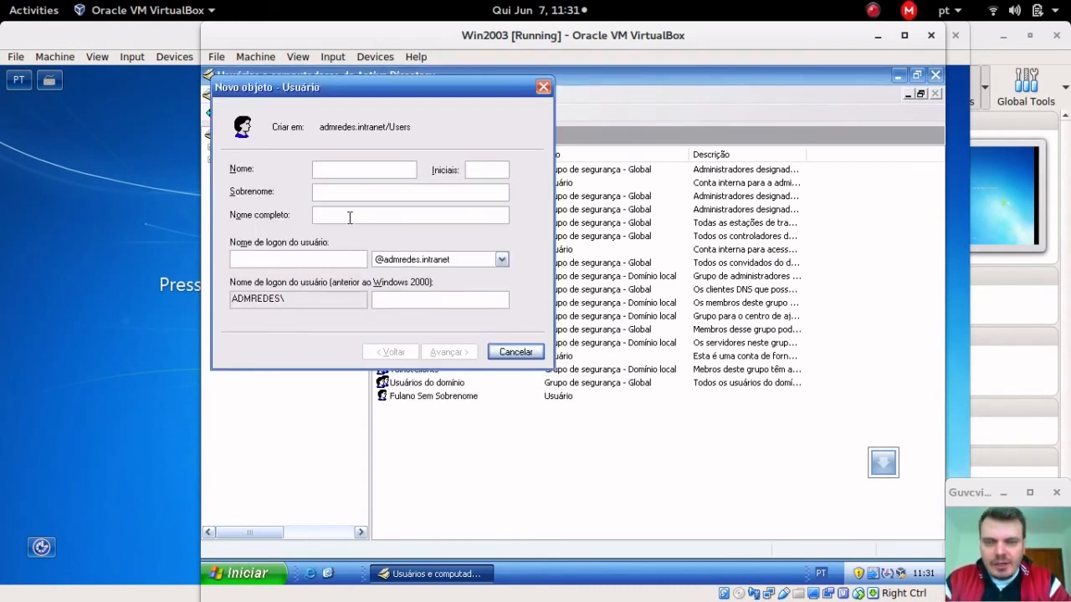
{"action": "type", "text": "Cicla"}
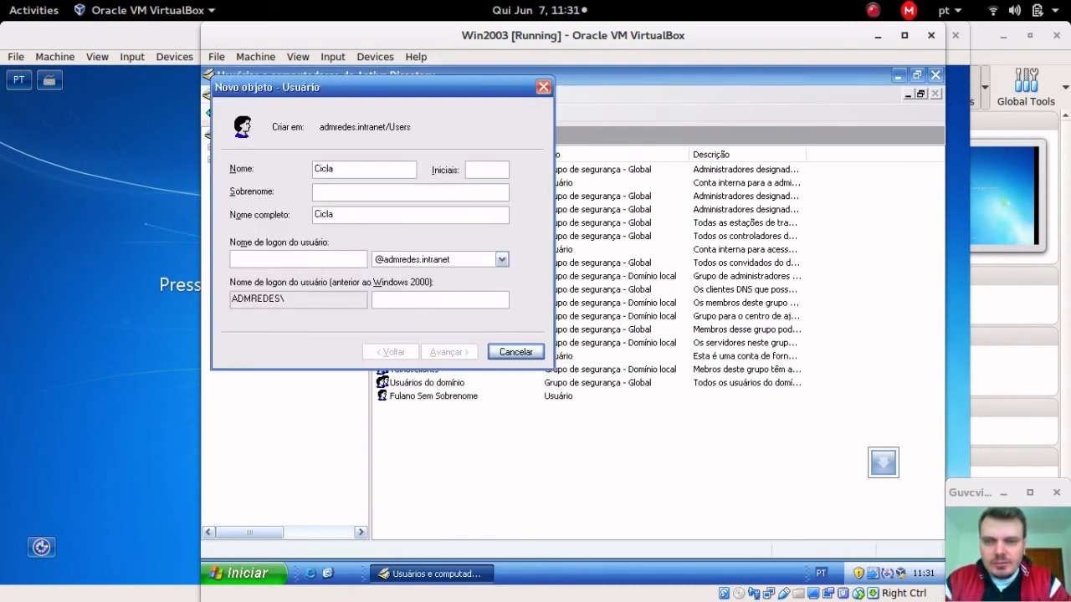
{"action": "type", "text": "no"}
{"action": "key", "text": "Tab"}
{"action": "key", "text": "Tab"}
{"action": "key", "text": "Tab"}
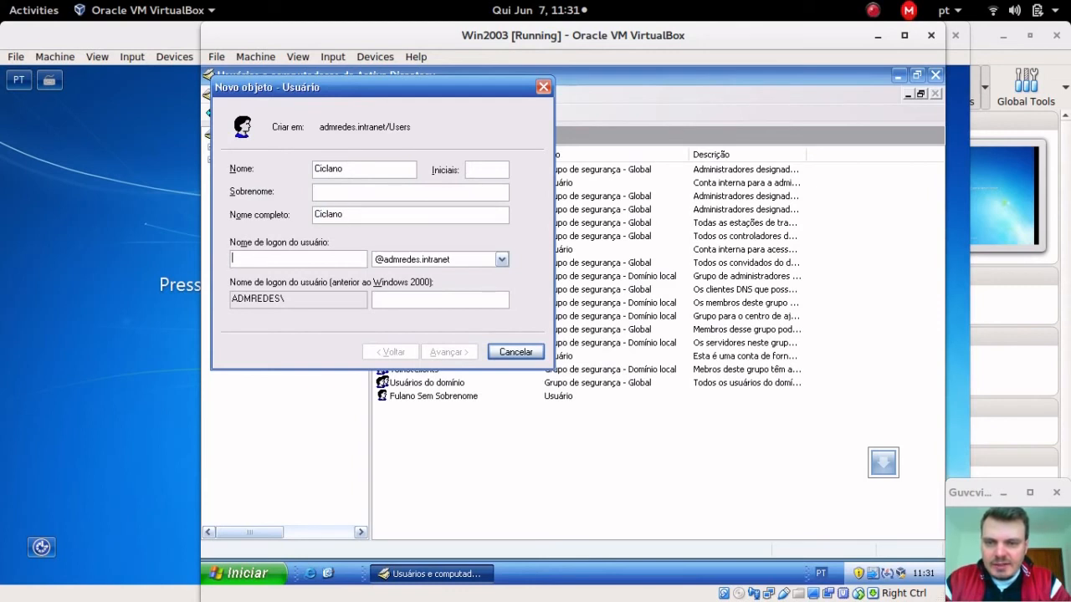
{"action": "type", "text": "cic"}
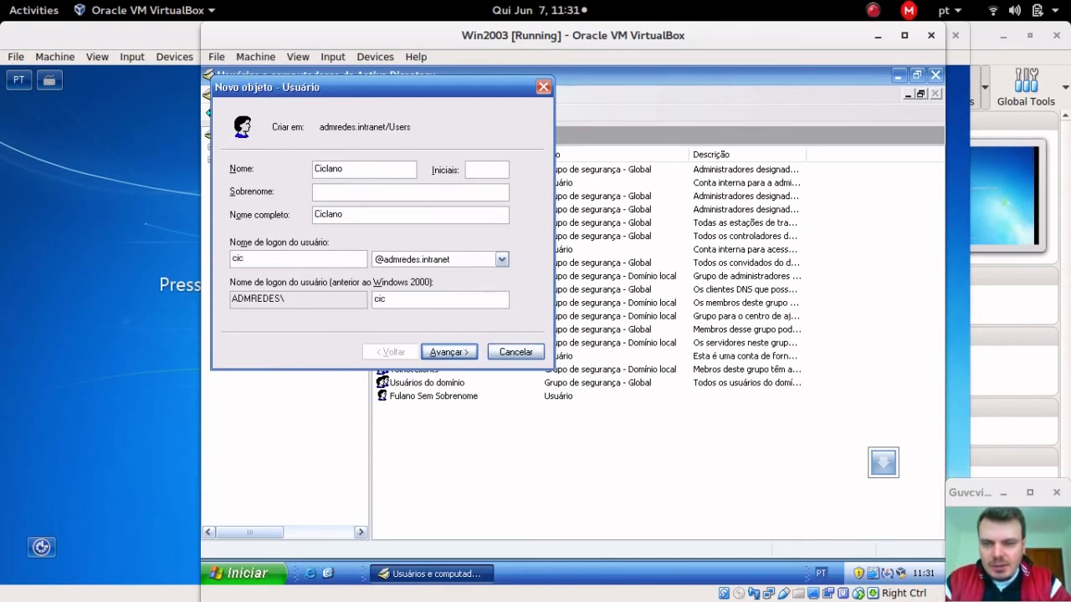
{"action": "type", "text": "lano"}
{"action": "key", "text": "Tab"}
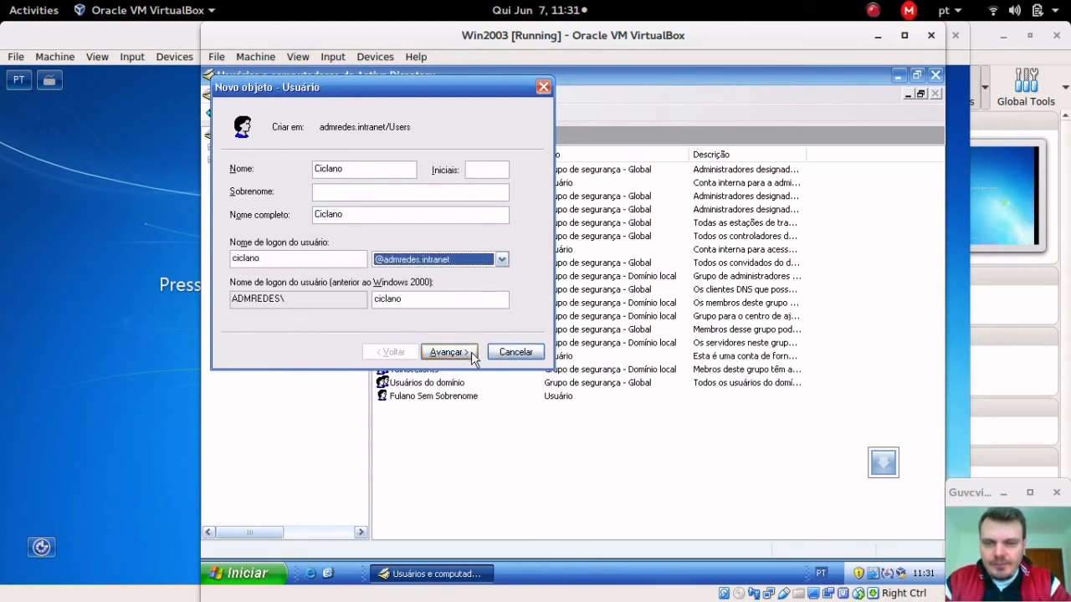
Step: Give Ciclano a password without forced change at next logon, finish, and select the new user
{"action": "left_click", "coordinate": [439, 351]}
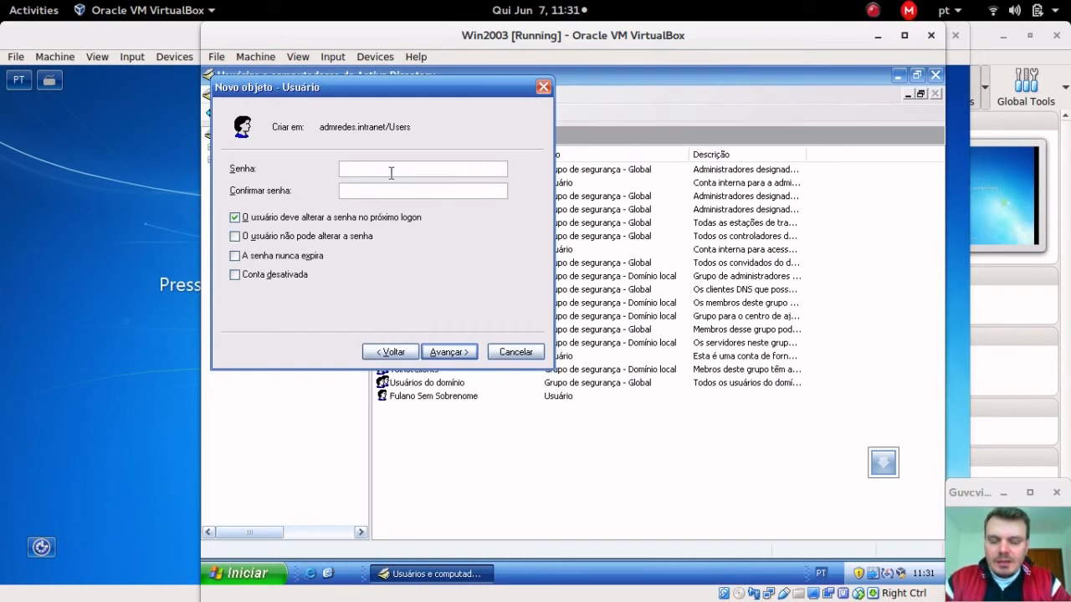
{"action": "type", "text": "••"}
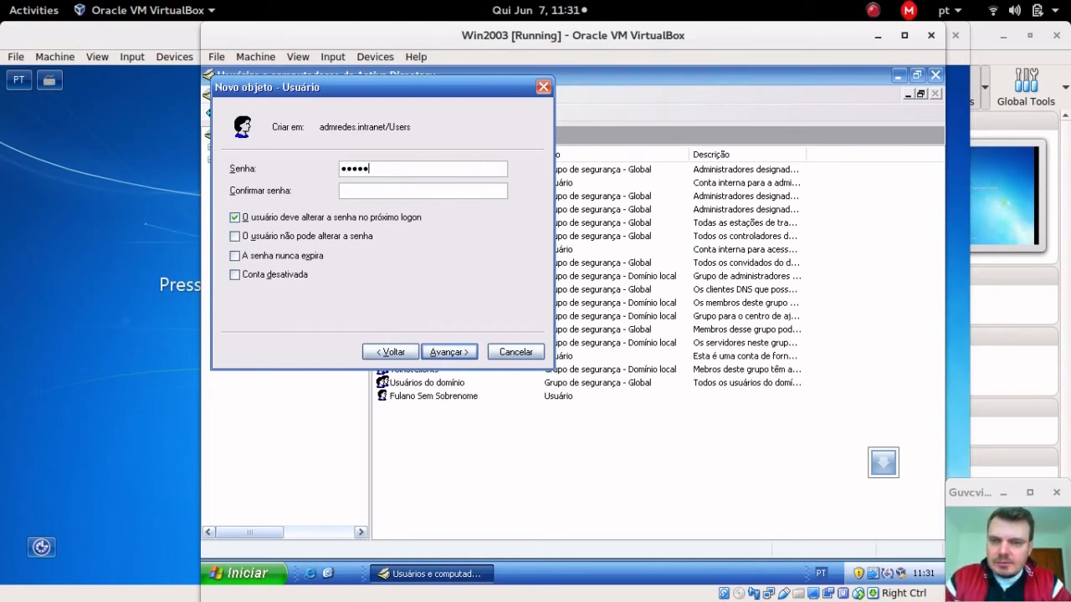
{"action": "key", "text": "BackSpace"}
{"action": "key", "text": "BackSpace"}
{"action": "key", "text": "BackSpace"}
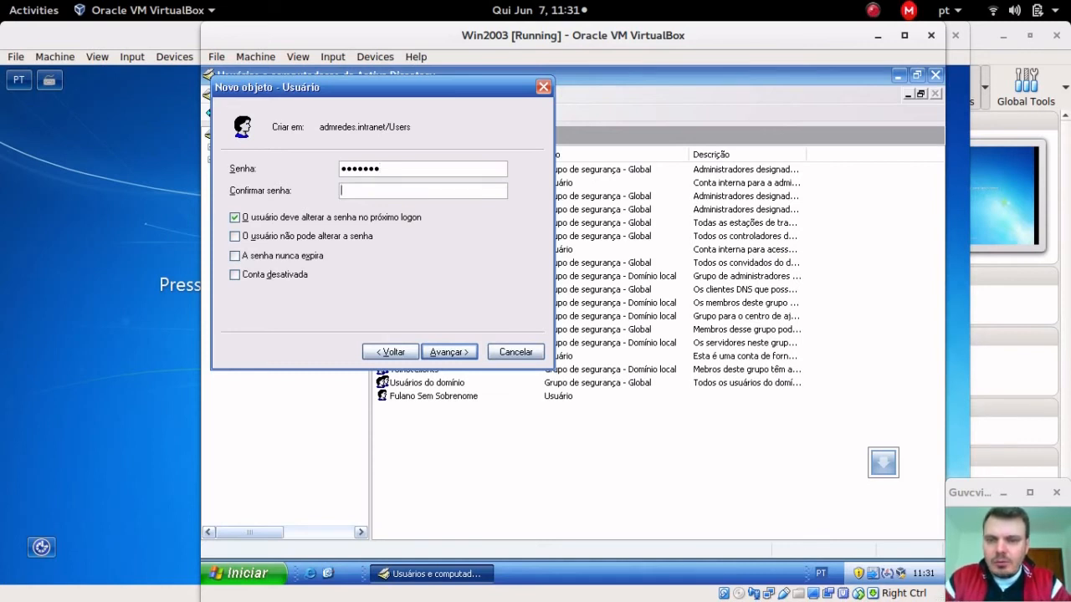
{"action": "type", "text": "••••••"}
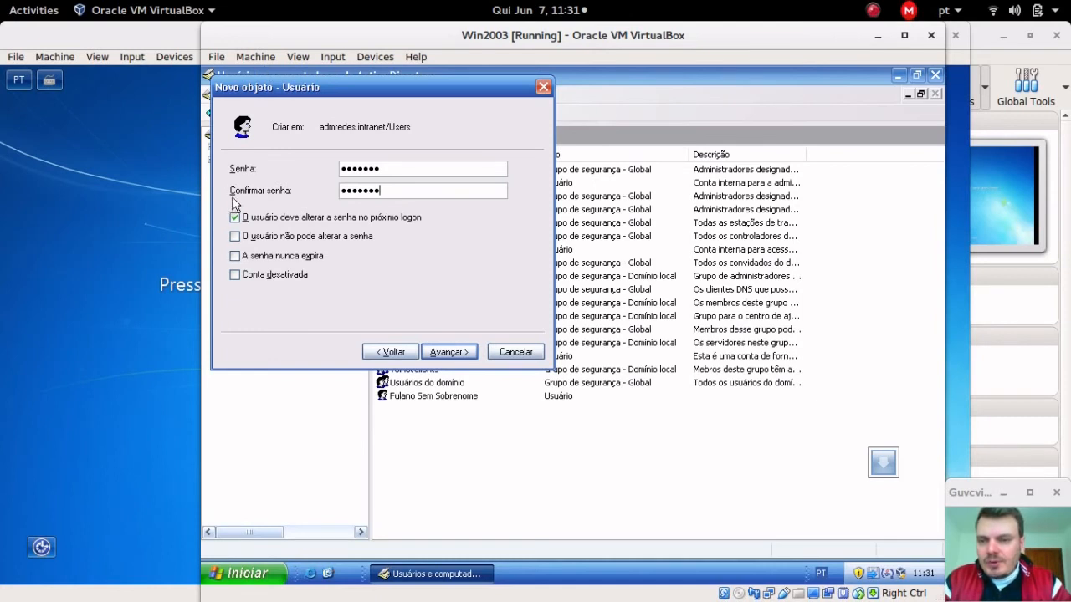
{"action": "left_click", "coordinate": [235, 218]}
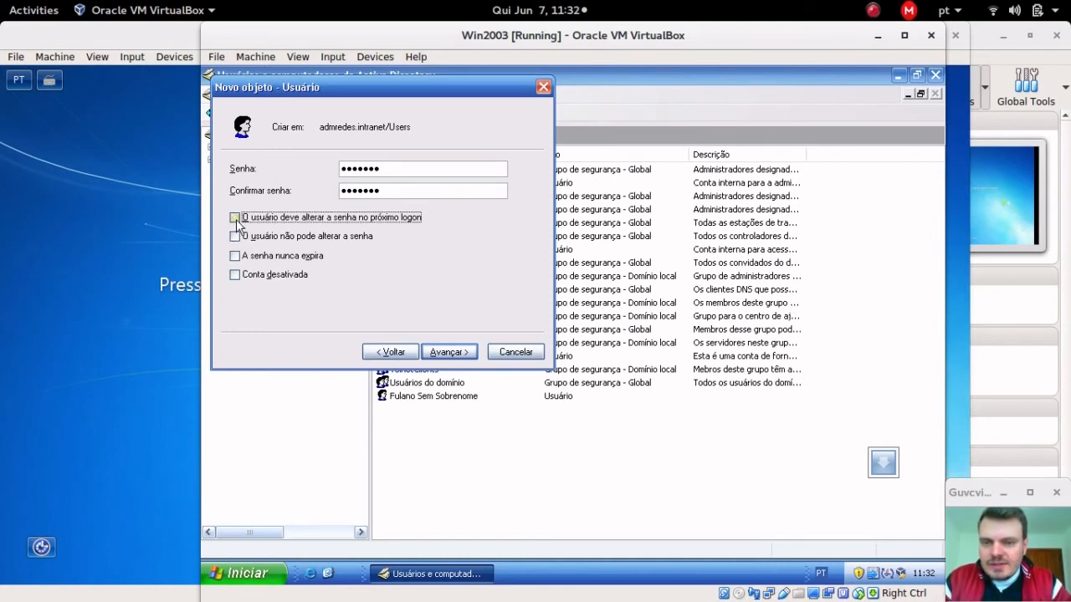
{"action": "left_click", "coordinate": [448, 356]}
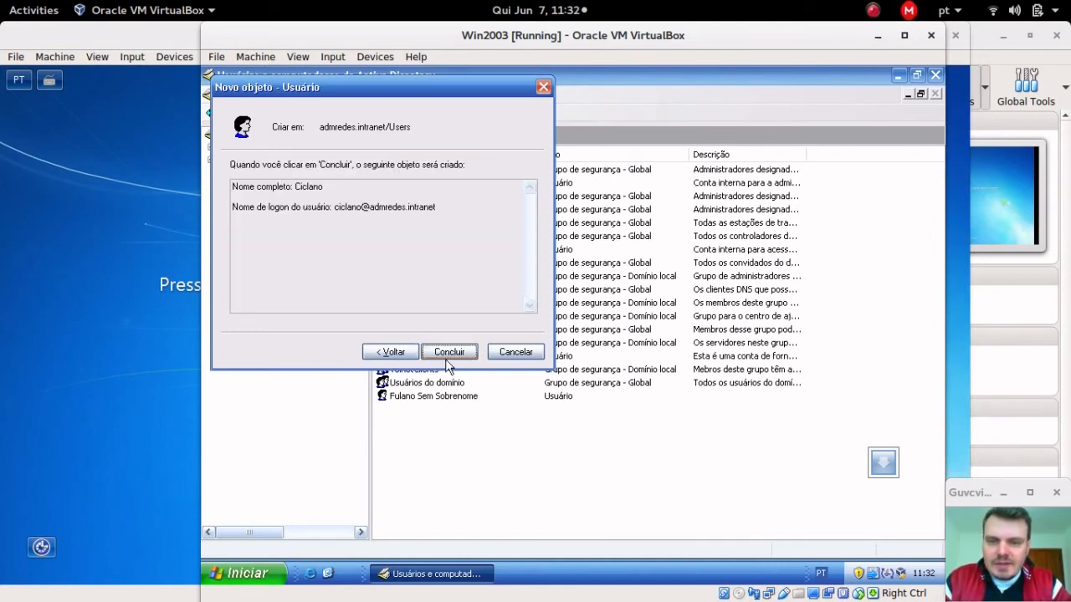
{"action": "left_click", "coordinate": [445, 359]}
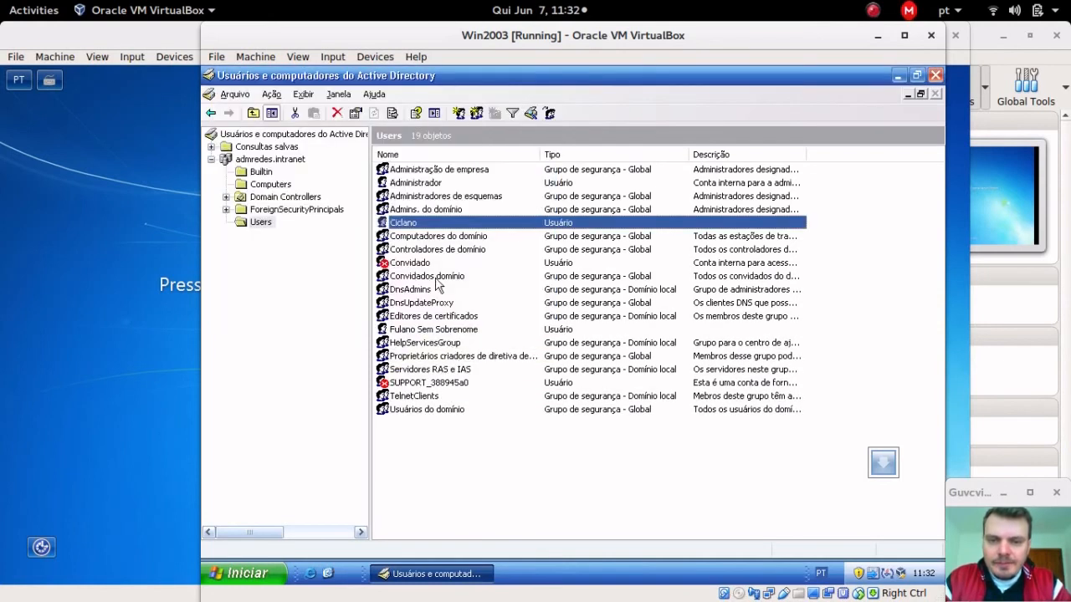
{"action": "left_click", "coordinate": [408, 240]}
{"action": "left_click", "coordinate": [415, 223]}
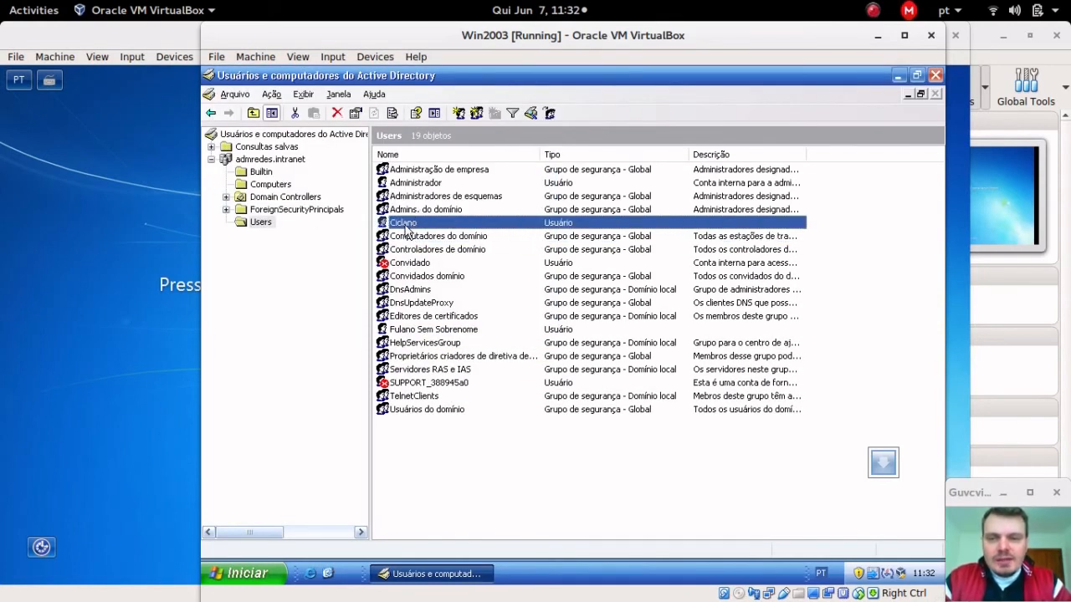
Step: Open Ciclano's properties and view the Endereço, Telefones and Conta tabs
{"action": "double_click", "coordinate": [405, 225]}
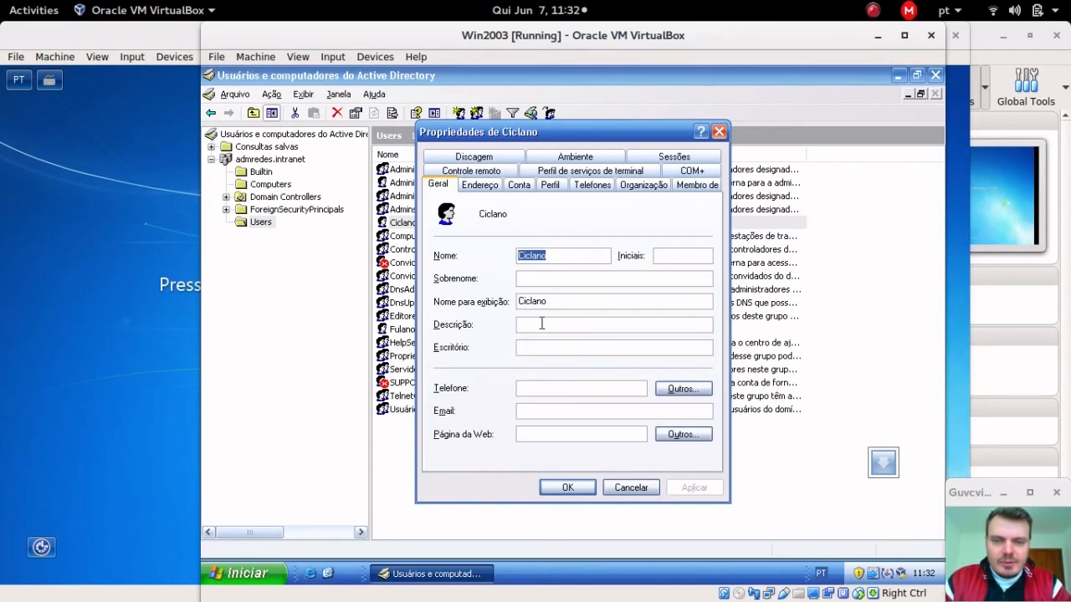
{"action": "left_click", "coordinate": [483, 191]}
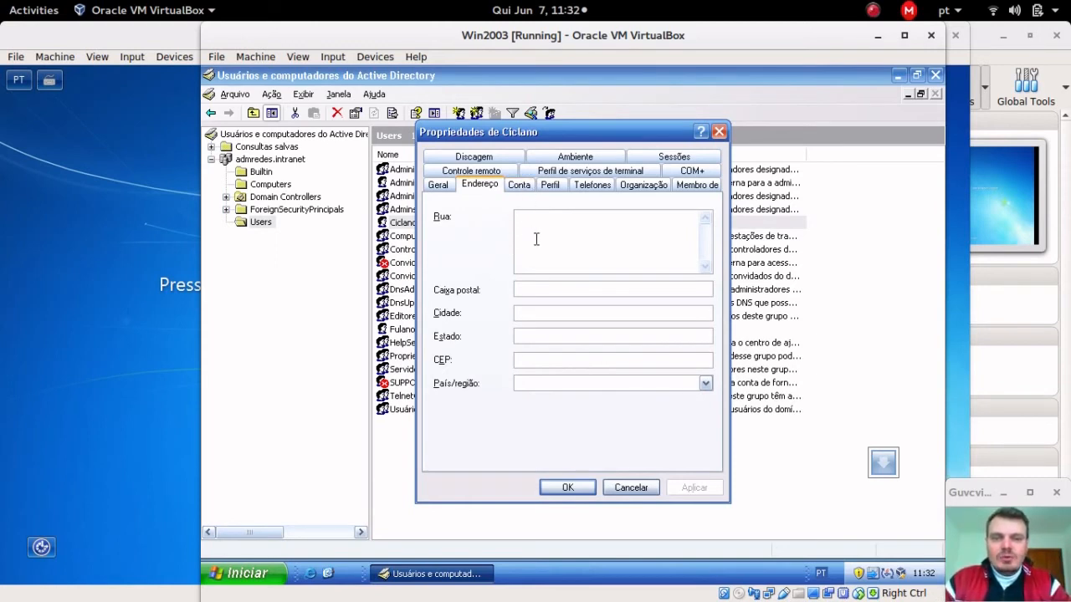
{"action": "left_click", "coordinate": [583, 186]}
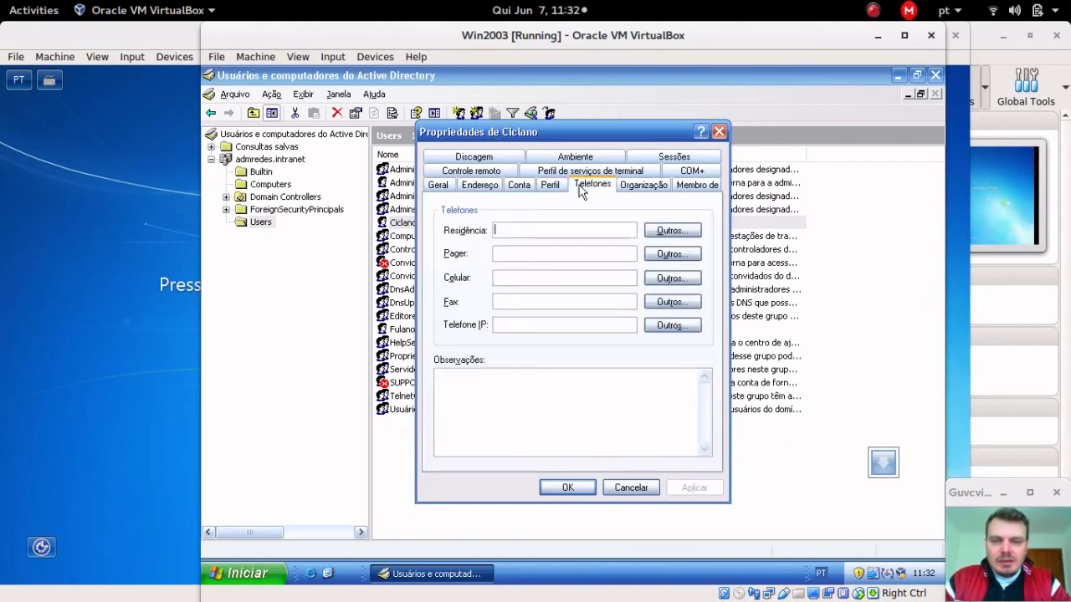
{"action": "left_click", "coordinate": [535, 173]}
{"action": "left_click", "coordinate": [527, 175]}
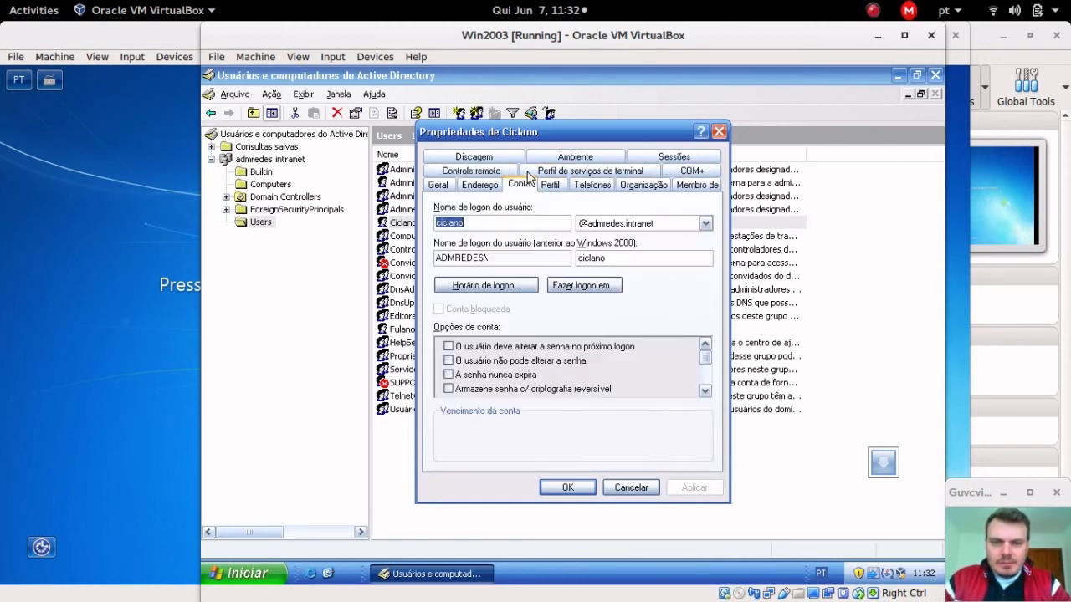
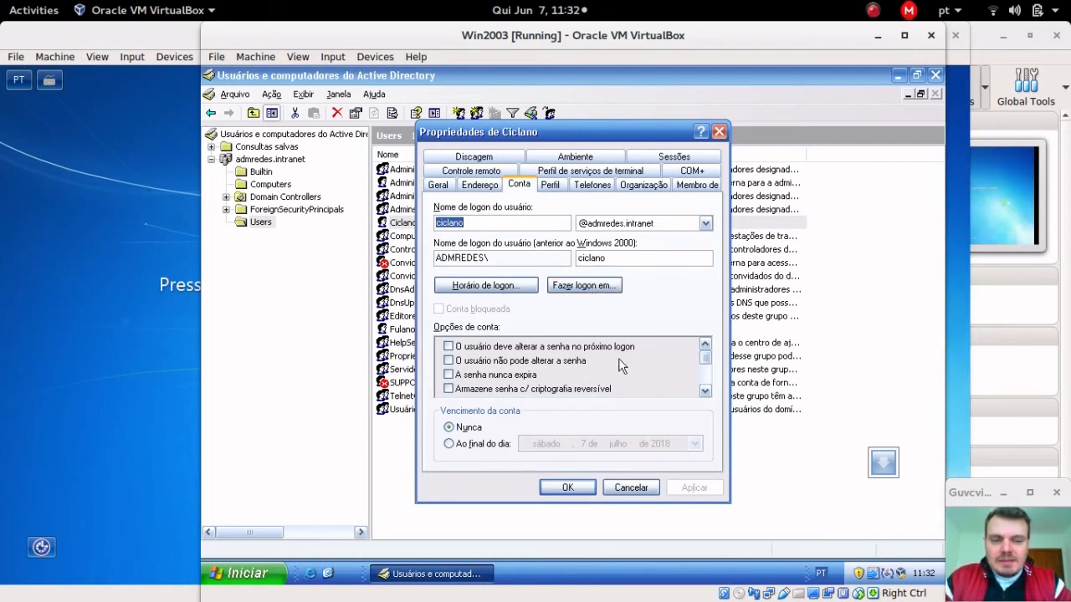
Step: Cancel Ciclano's properties, check the Windows7-UM and Windows7-DOIS logon screens, and restore Win2003 to the front
{"action": "left_click", "coordinate": [629, 487]}
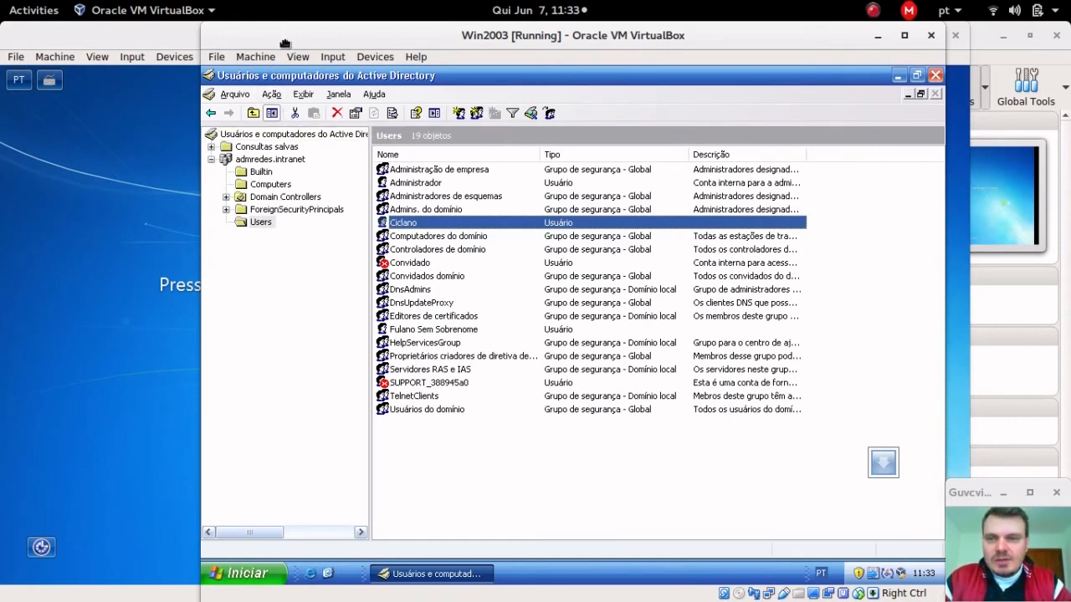
{"action": "left_click_drag", "start_coordinate": [285, 44], "coordinate": [327, 115]}
{"action": "left_click", "coordinate": [153, 157]}
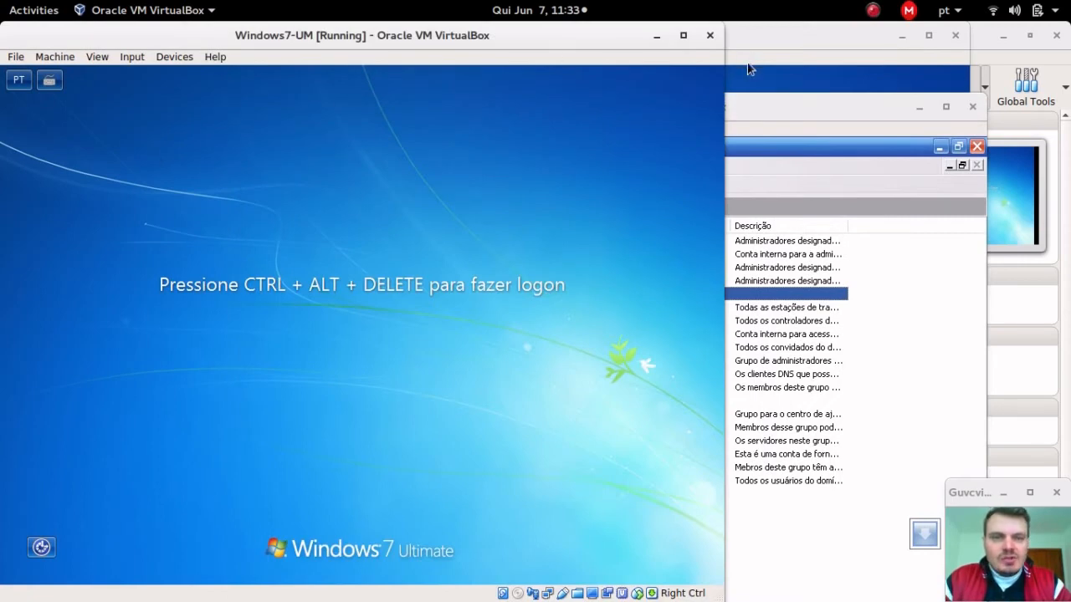
{"action": "left_click", "coordinate": [747, 66]}
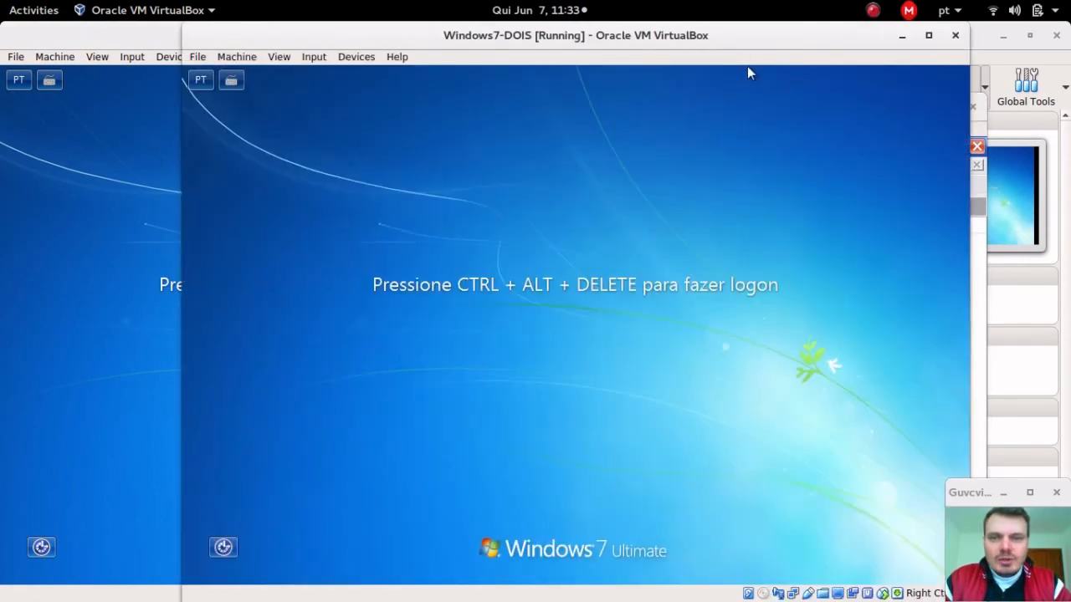
{"action": "left_click", "coordinate": [987, 132]}
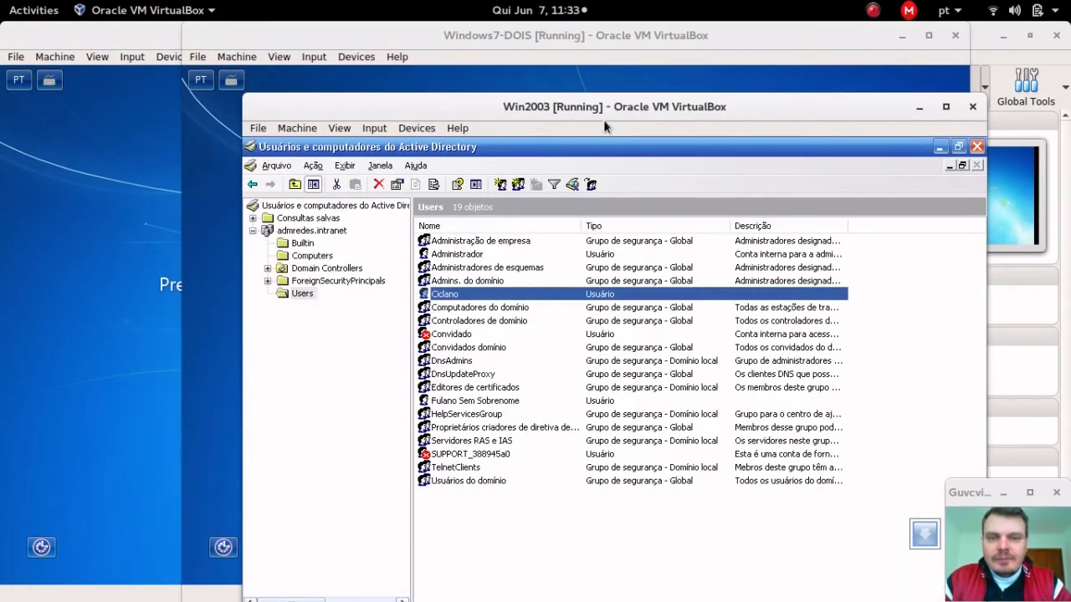
{"action": "left_click_drag", "start_coordinate": [599, 113], "coordinate": [590, 51]}
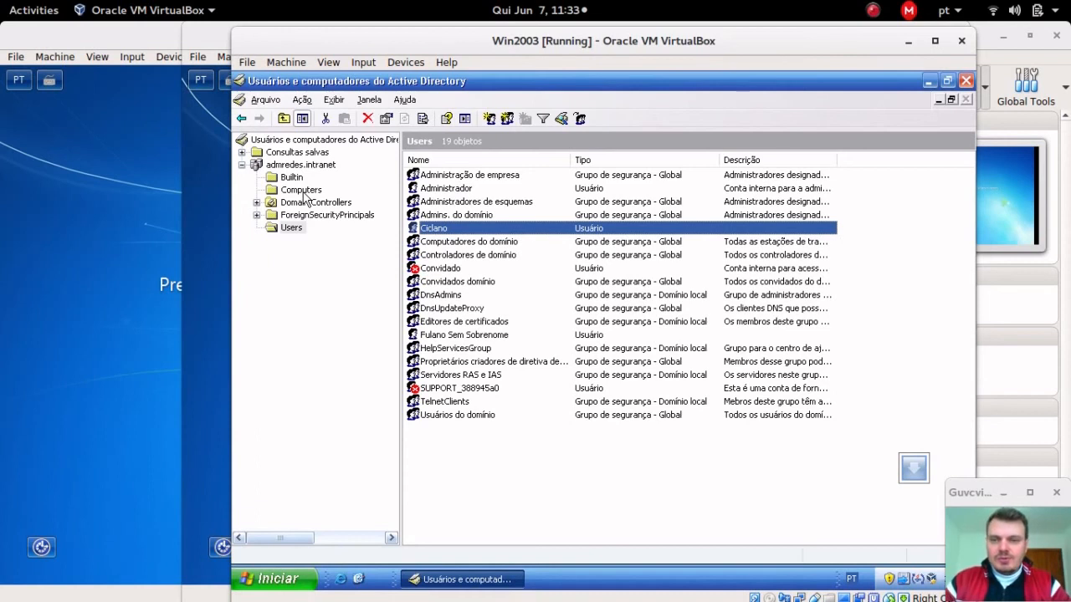
Step: Show the Computers container and briefly open WINDOWS7-DOIS's properties without changes
{"action": "left_click", "coordinate": [300, 192]}
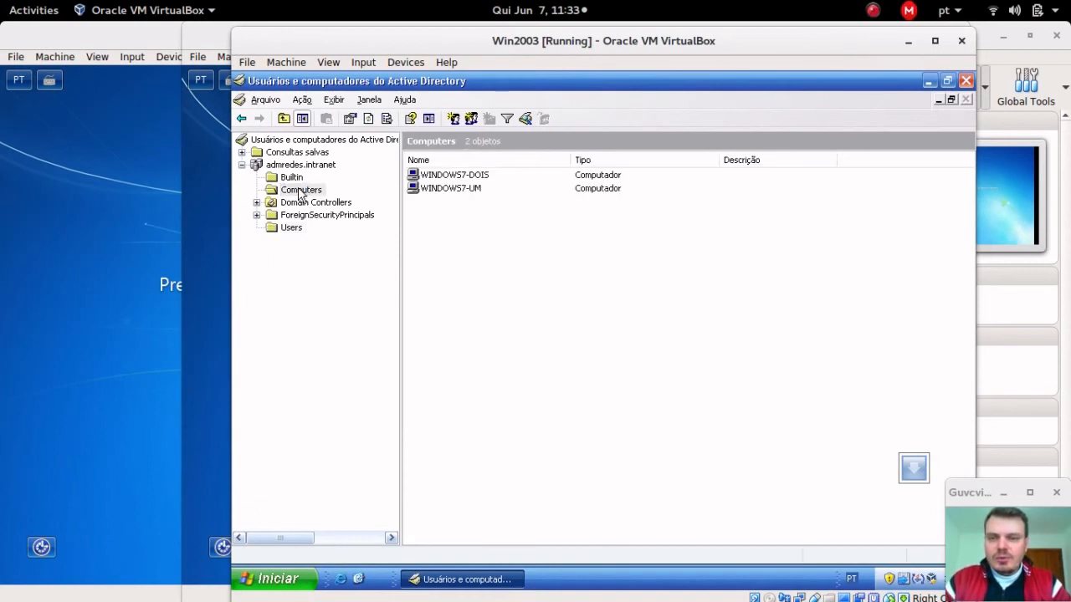
{"action": "double_click", "coordinate": [462, 177]}
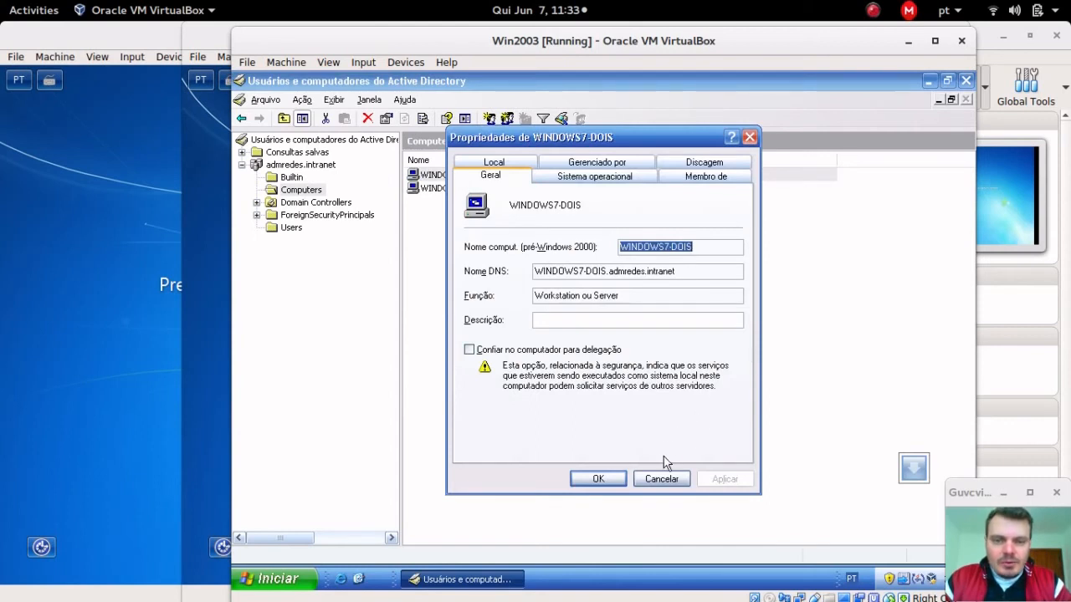
{"action": "left_click", "coordinate": [663, 480]}
Step: Review WINDOWS7-UM's Sistema operacional, Gerenciado por, Local and Discagem tabs, then close it
{"action": "double_click", "coordinate": [469, 189]}
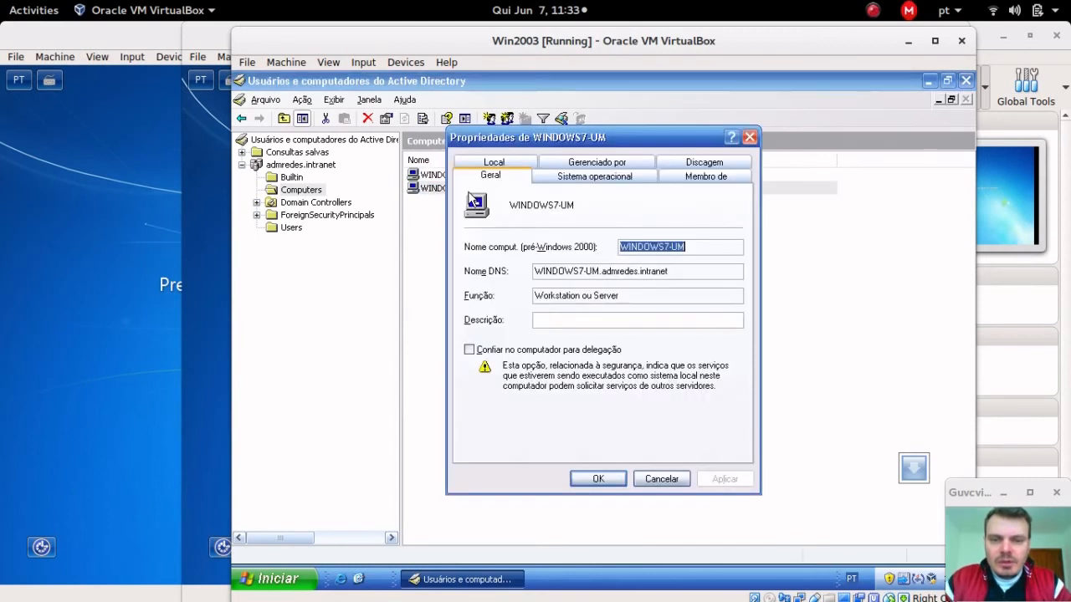
{"action": "left_click", "coordinate": [588, 177]}
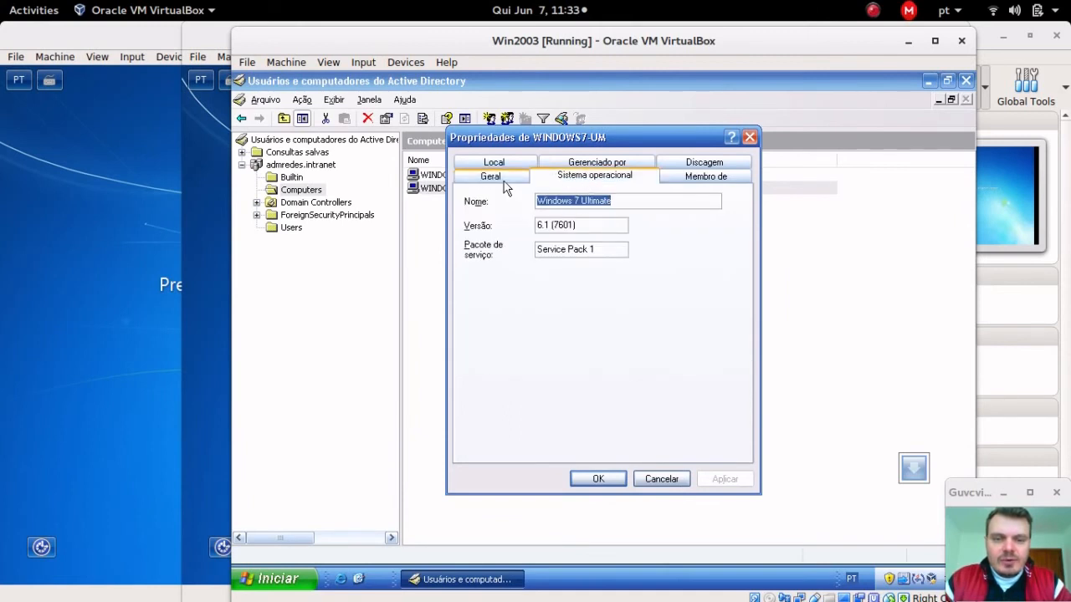
{"action": "left_click", "coordinate": [597, 161]}
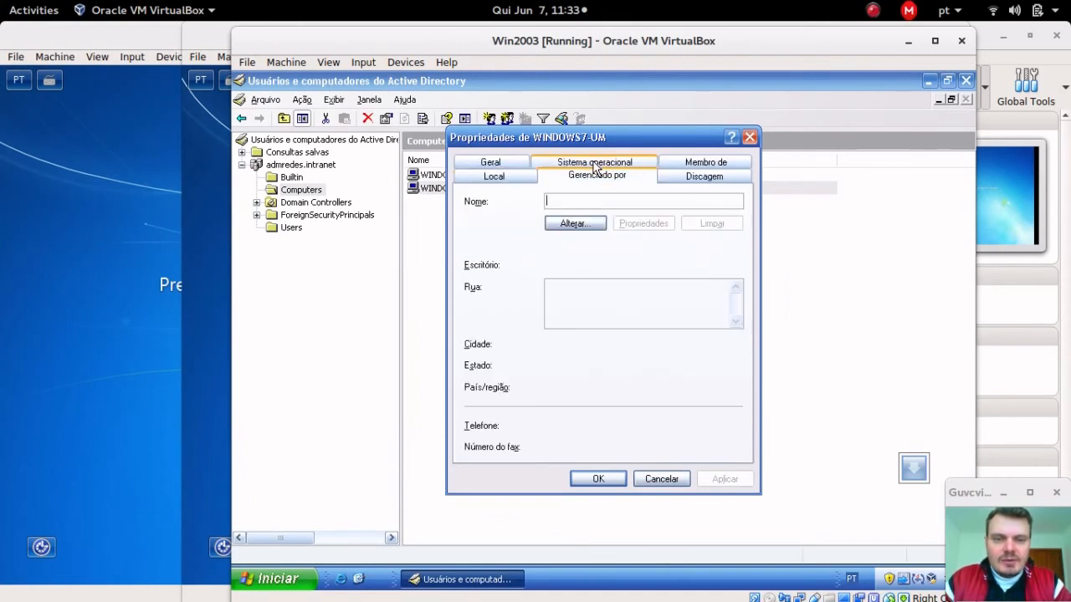
{"action": "left_click", "coordinate": [517, 179]}
{"action": "left_click", "coordinate": [607, 179]}
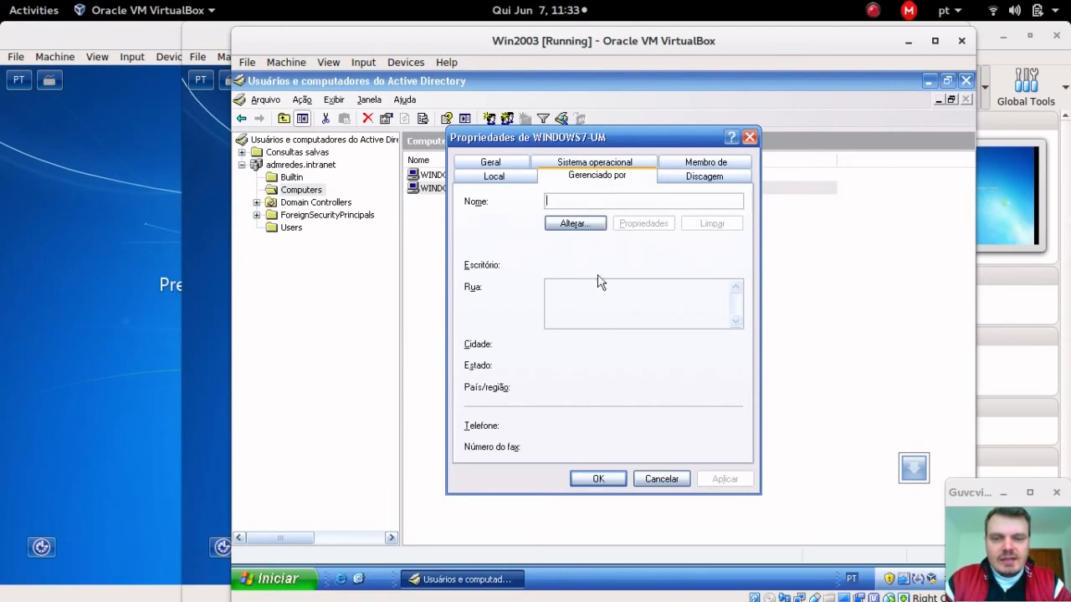
{"action": "left_click", "coordinate": [698, 177]}
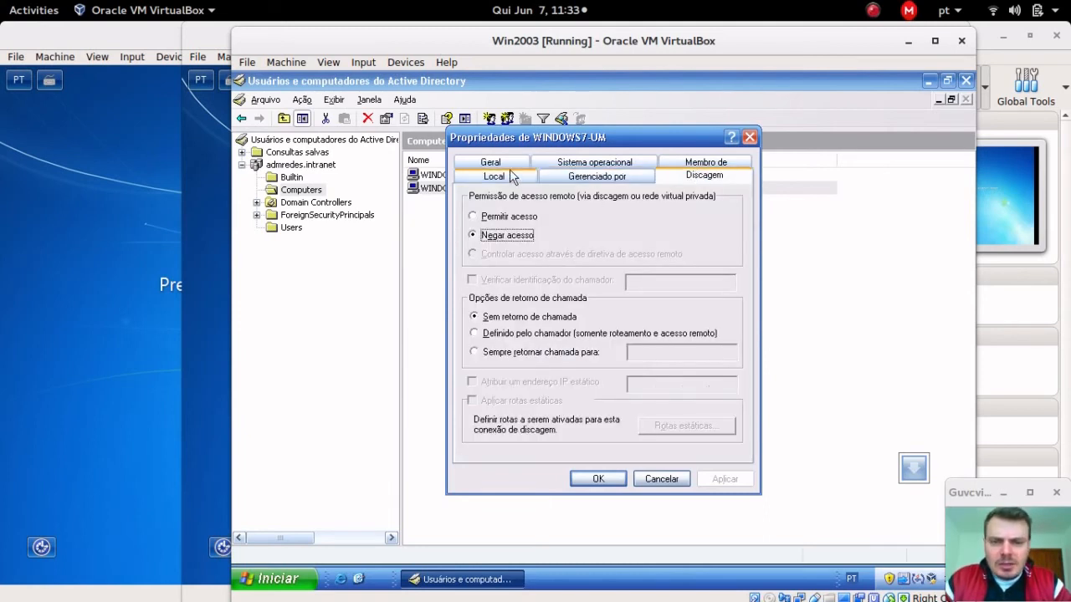
{"action": "left_click", "coordinate": [490, 162]}
{"action": "left_click", "coordinate": [750, 136]}
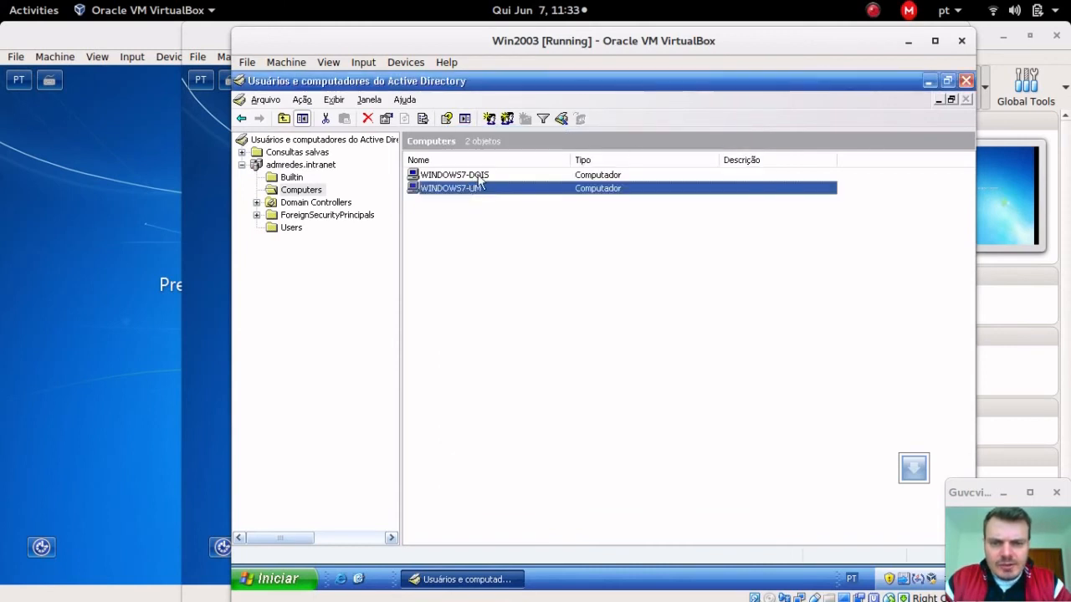
Step: Check WINDOWS7-DOIS's operating system details, cancel, and select the computers in the list
{"action": "double_click", "coordinate": [481, 176]}
{"action": "left_click", "coordinate": [581, 179]}
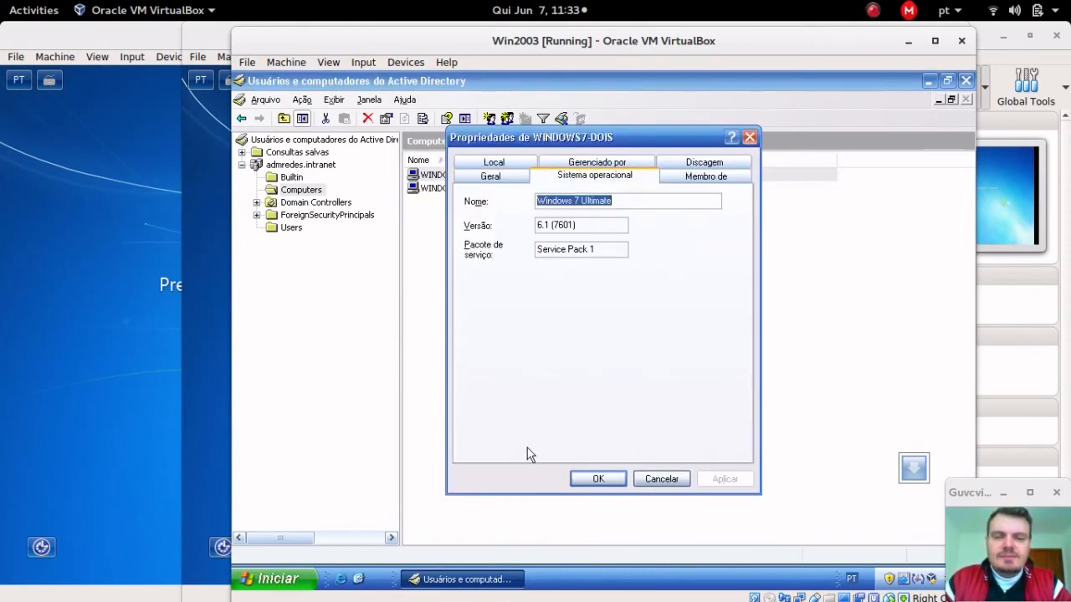
{"action": "left_click", "coordinate": [659, 480]}
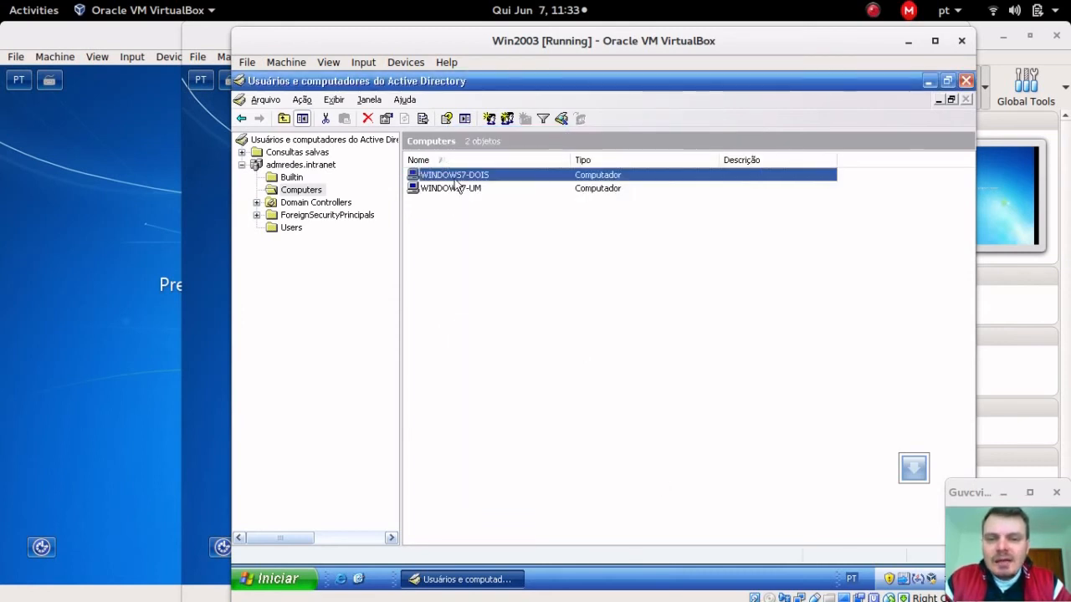
{"action": "left_click", "coordinate": [456, 190]}
{"action": "left_click", "coordinate": [471, 176]}
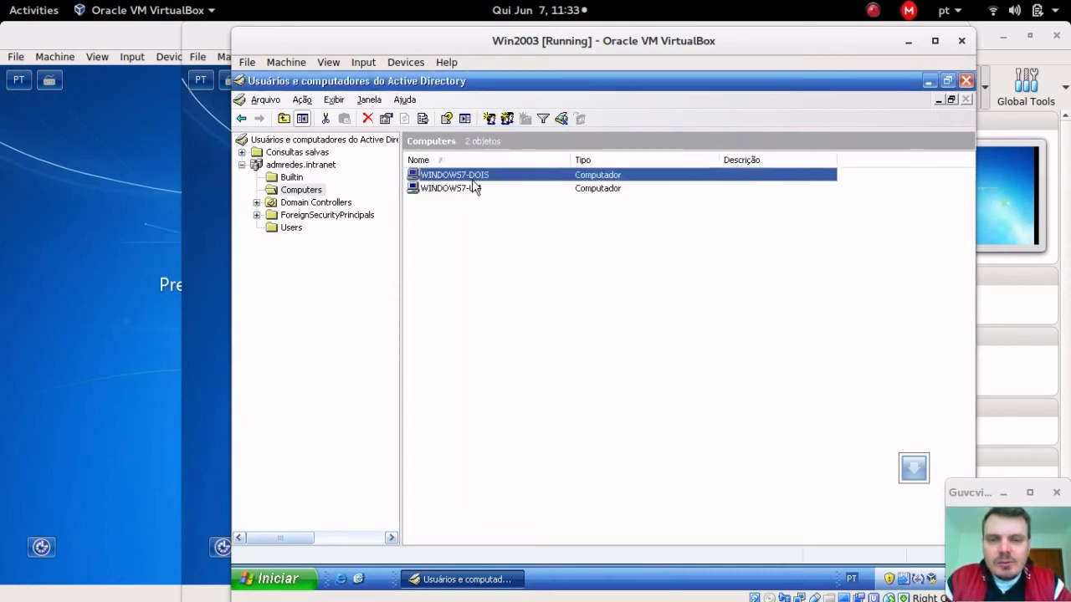
{"action": "left_click", "coordinate": [473, 185]}
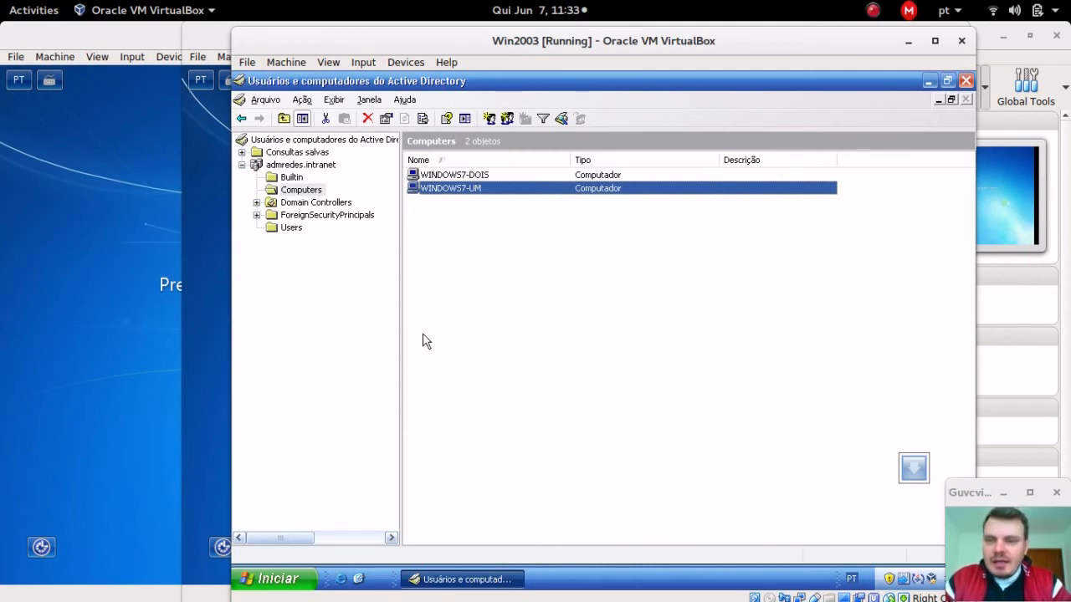
{"action": "left_click_drag", "start_coordinate": [408, 45], "coordinate": [401, 40]}
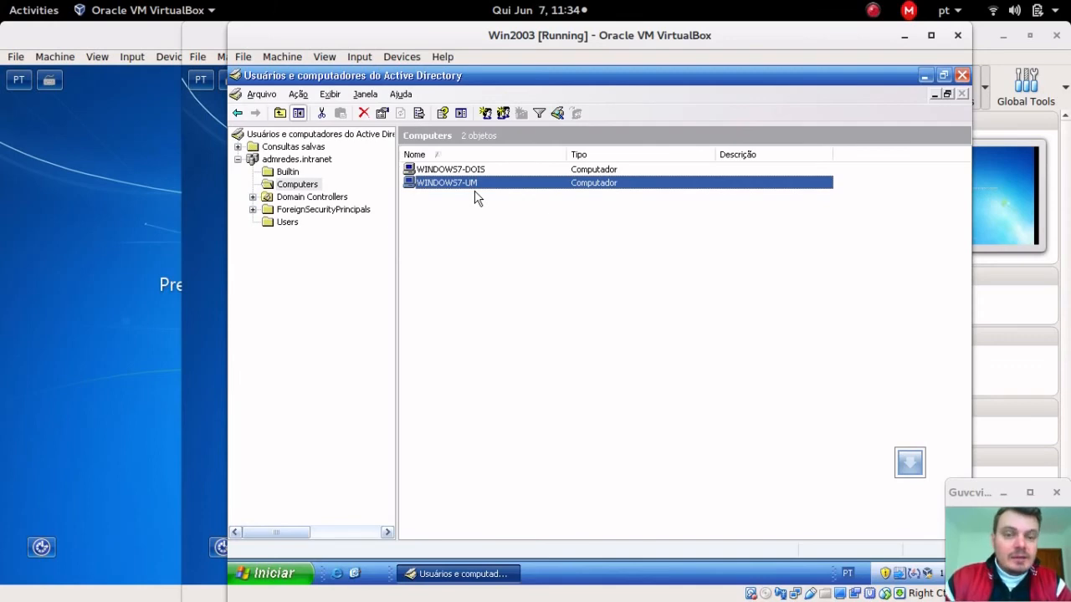
Step: Open Ciclano's Conta tab in Users and its Fazer logon em... computer list
{"action": "left_click", "coordinate": [285, 223]}
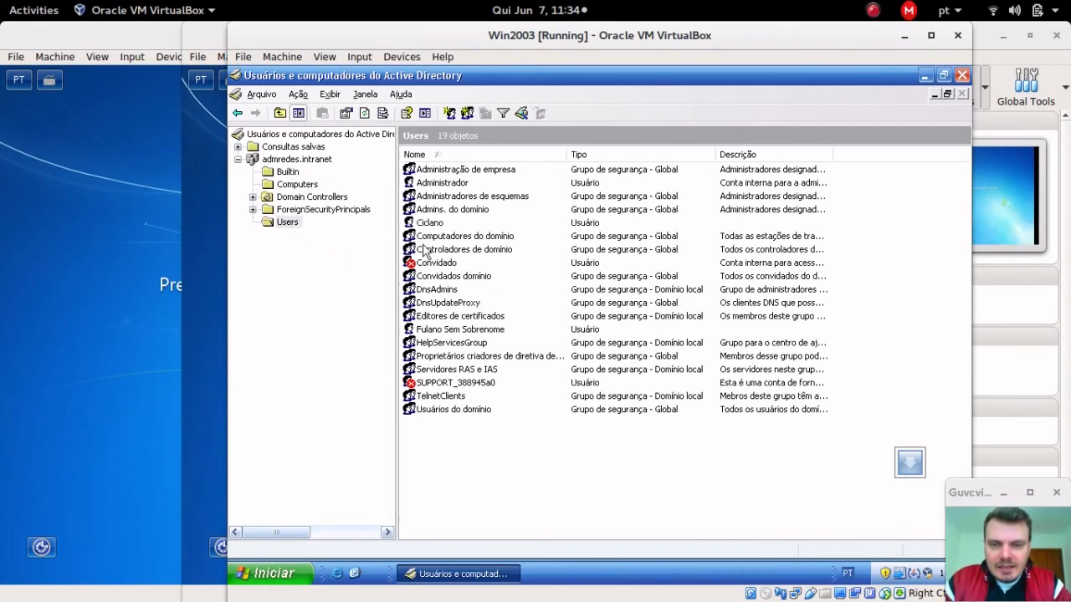
{"action": "double_click", "coordinate": [428, 222]}
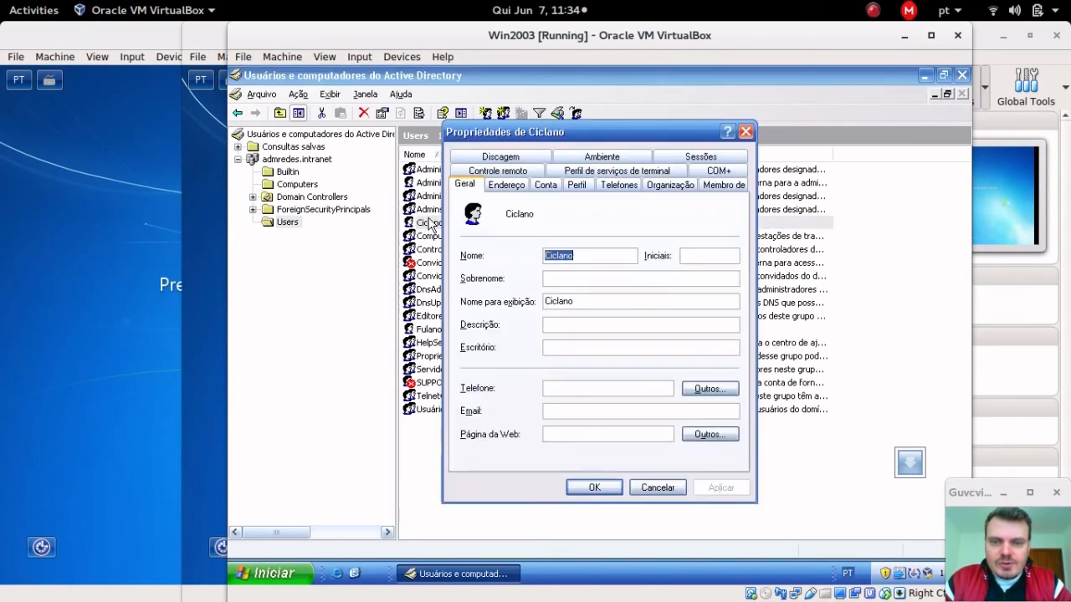
{"action": "left_click", "coordinate": [547, 185]}
{"action": "left_click", "coordinate": [610, 285]}
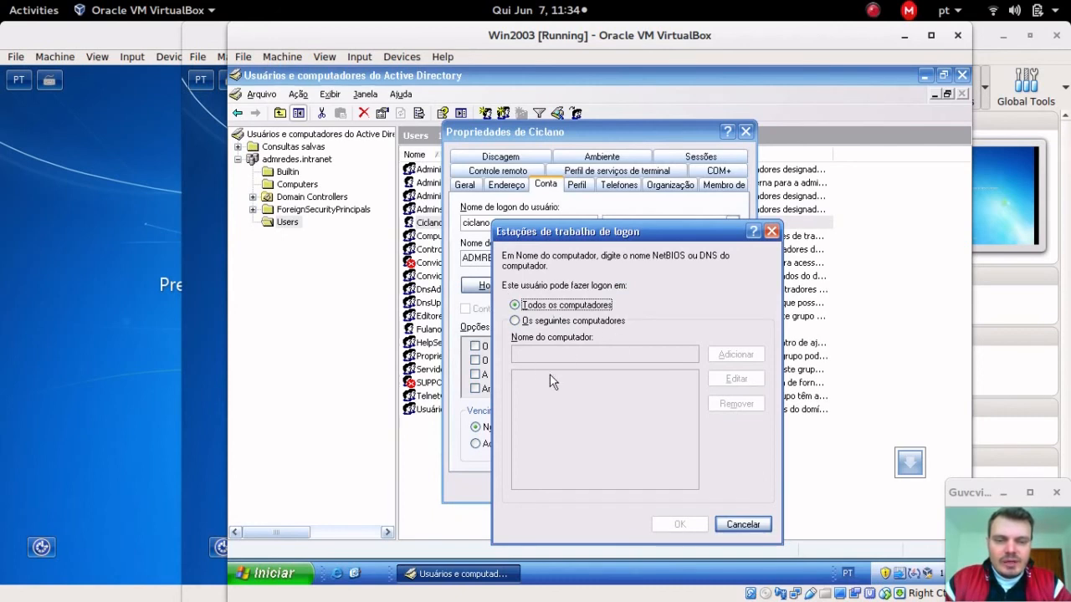
Step: Restrict Ciclano to Os seguintes computadores with only Windows7-DOIS, and save the account
{"action": "left_click", "coordinate": [575, 324]}
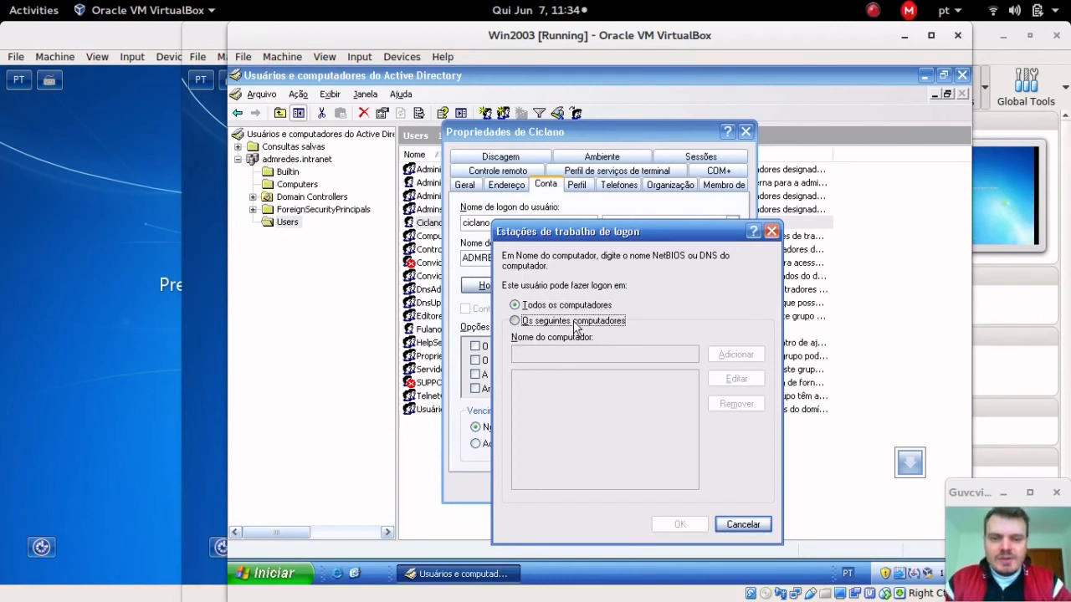
{"action": "left_click", "coordinate": [568, 352]}
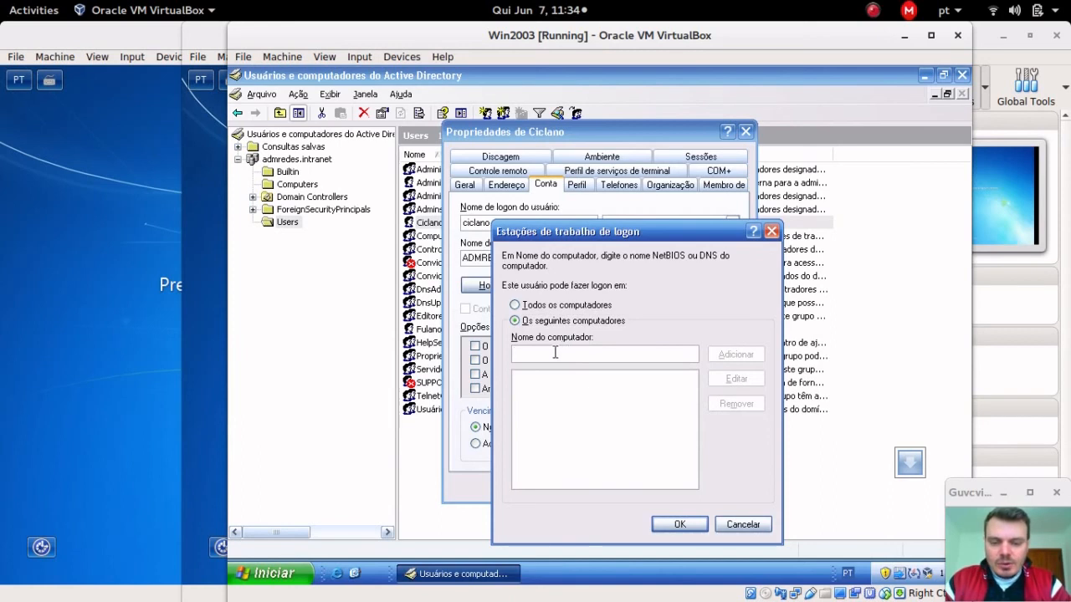
{"action": "type", "text": "win"}
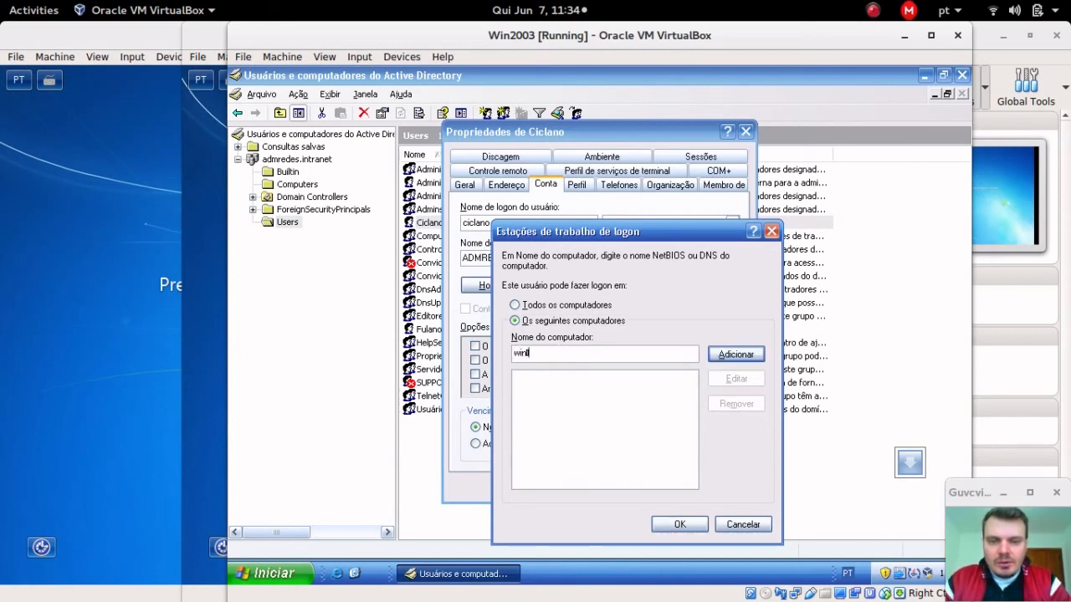
{"action": "key", "text": "BackSpace"}
{"action": "key", "text": "BackSpace"}
{"action": "type", "text": "Windows"}
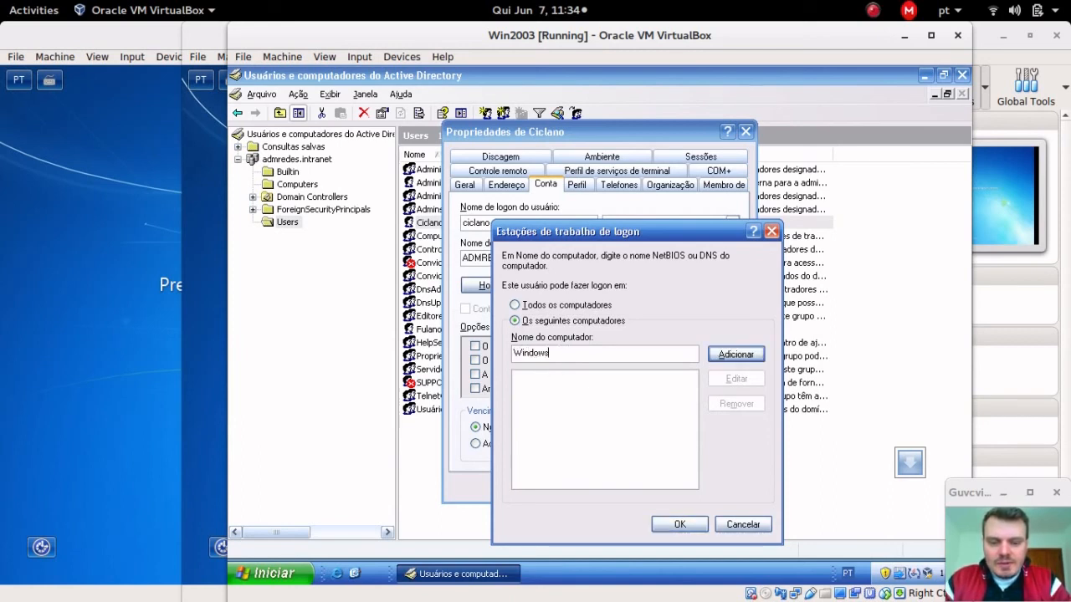
{"action": "type", "text": "7-DC"}
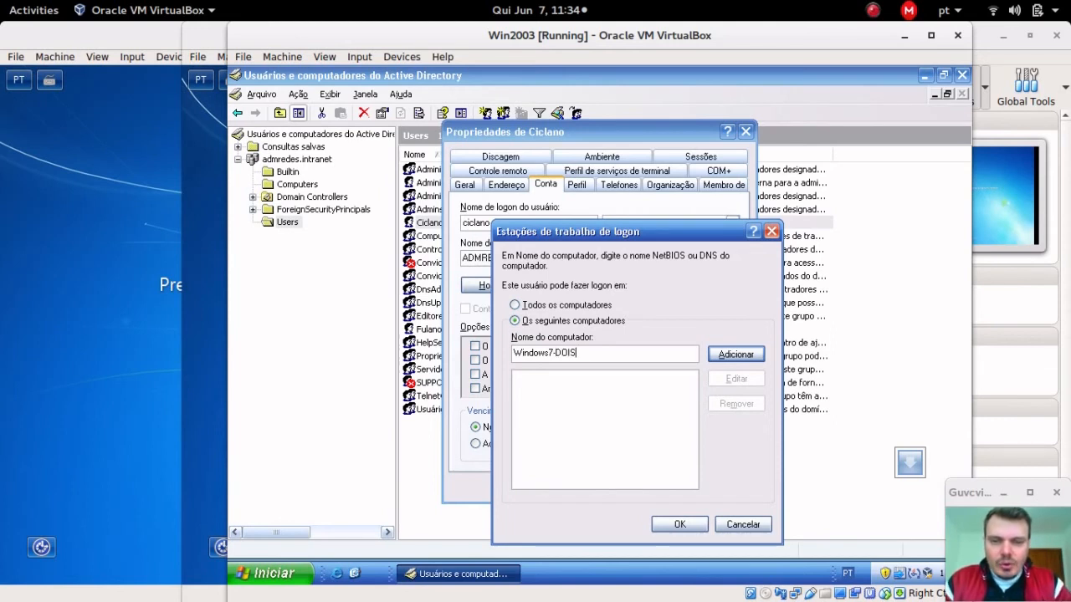
{"action": "type", "text": "IS"}
{"action": "left_click", "coordinate": [736, 353]}
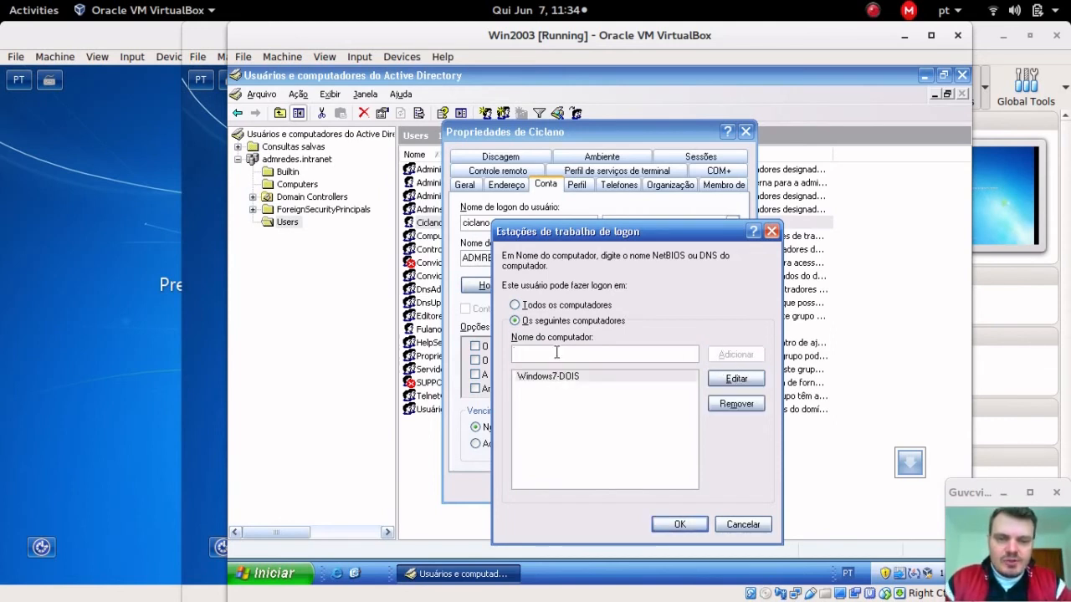
{"action": "left_click_drag", "start_coordinate": [648, 232], "coordinate": [827, 164]}
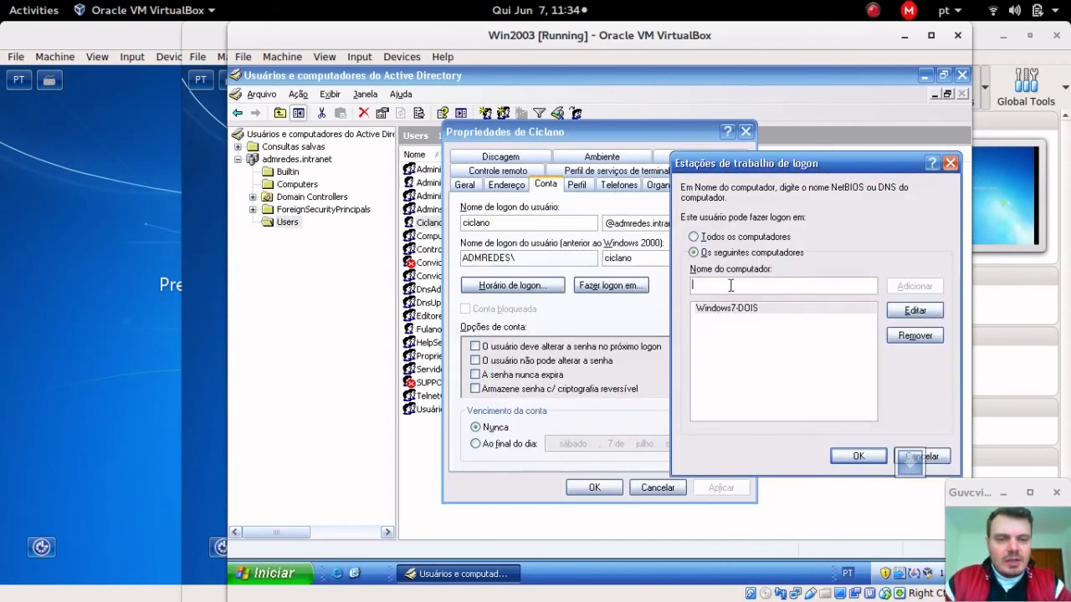
{"action": "left_click", "coordinate": [753, 310]}
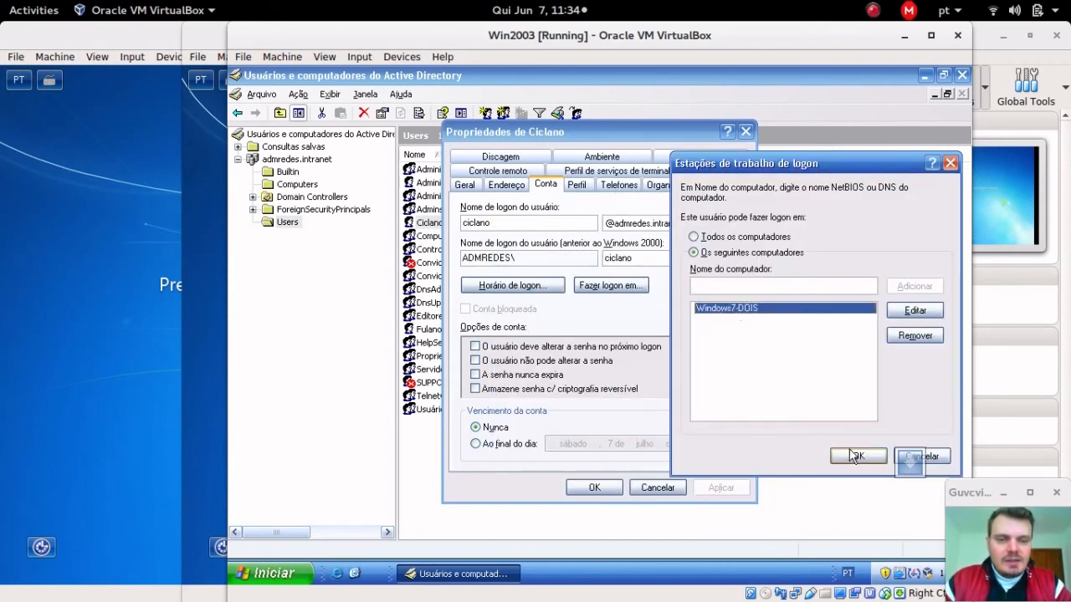
{"action": "left_click", "coordinate": [856, 456]}
{"action": "left_click", "coordinate": [594, 487]}
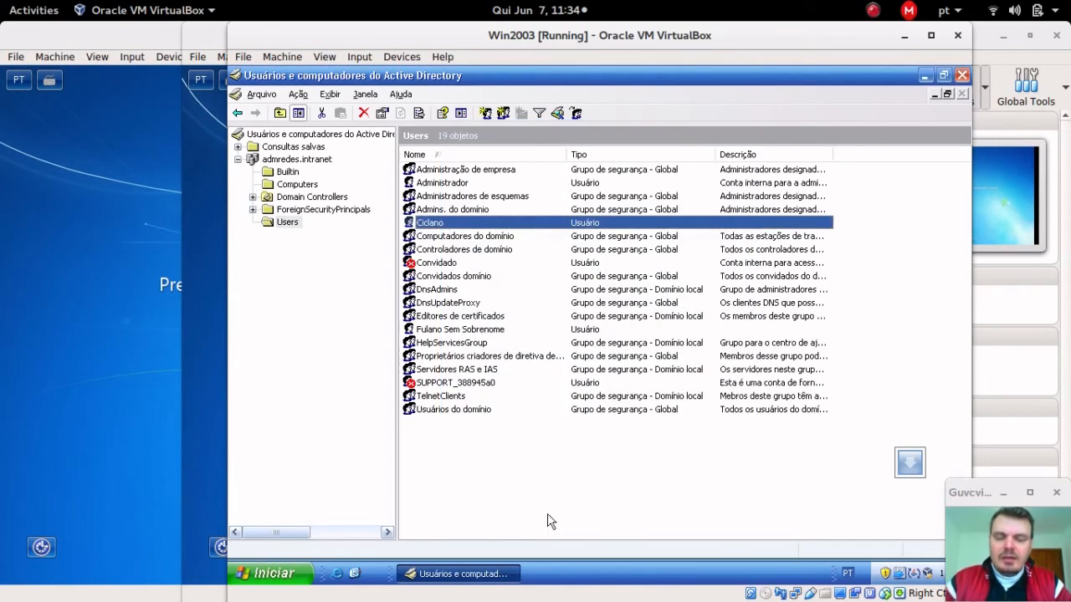
Step: Send Ctrl-Alt-Del to the Windows7-DOIS machine via Input > Keyboard
{"action": "left_click", "coordinate": [194, 269]}
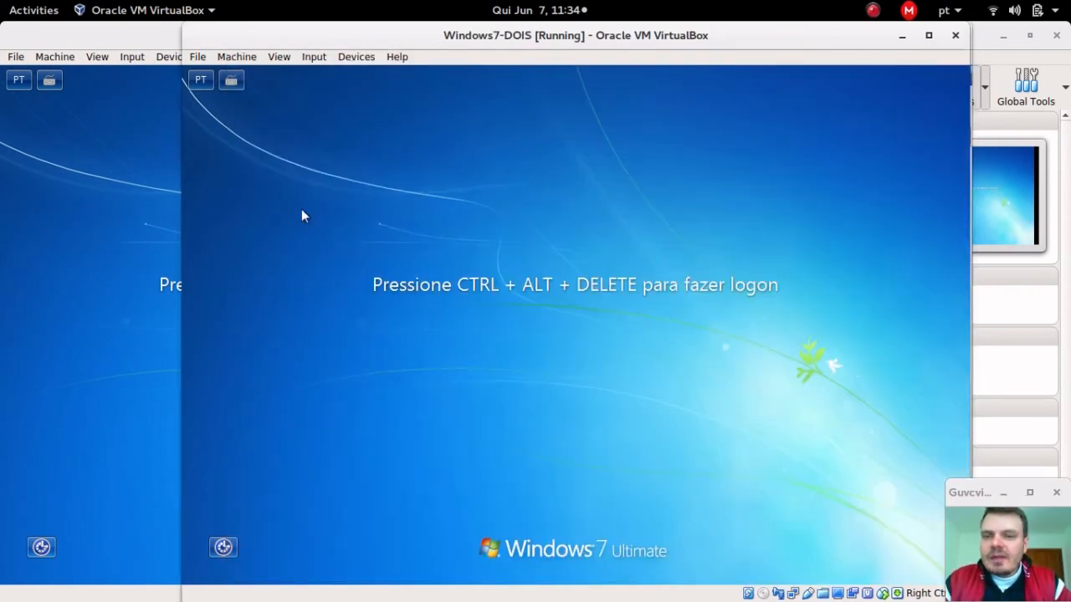
{"action": "left_click", "coordinate": [355, 56]}
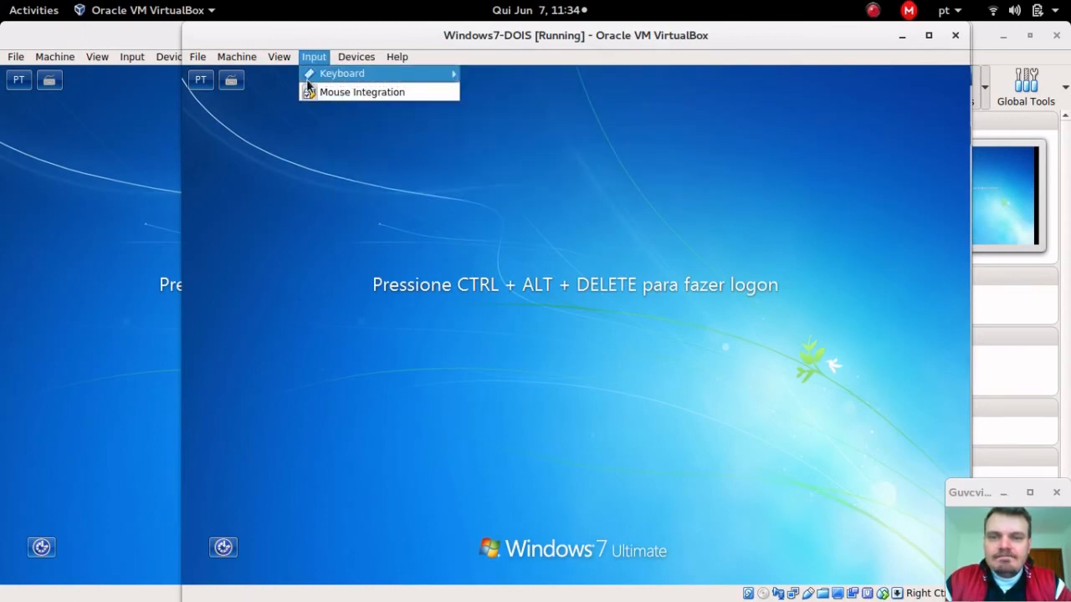
{"action": "mouse_move", "coordinate": [394, 78]}
{"action": "left_click", "coordinate": [497, 94]}
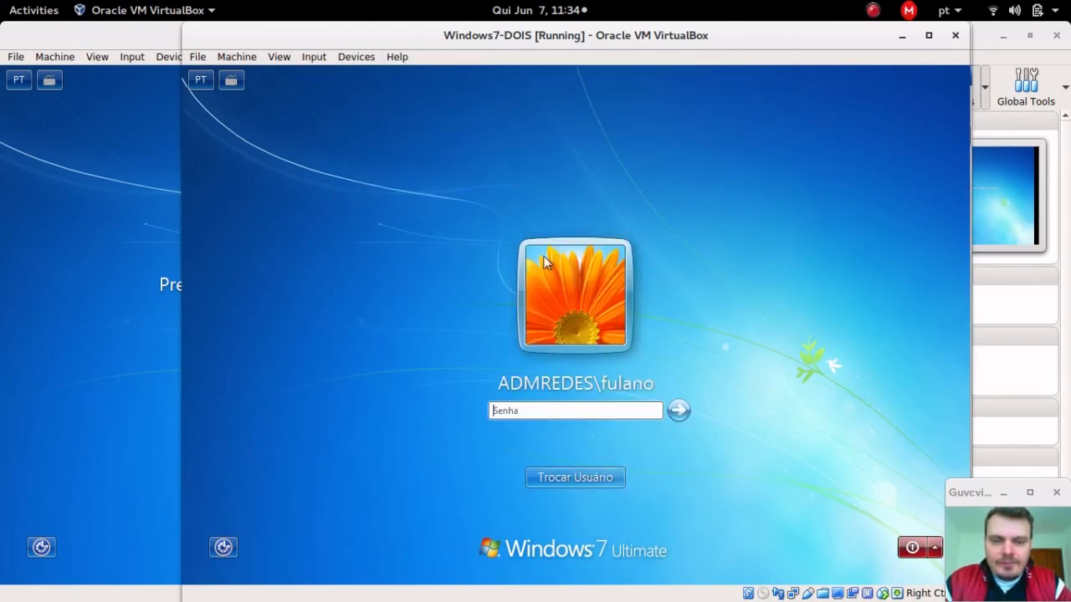
Step: Log on as Outro Usuário with the ciclano account and its password
{"action": "left_click", "coordinate": [616, 478]}
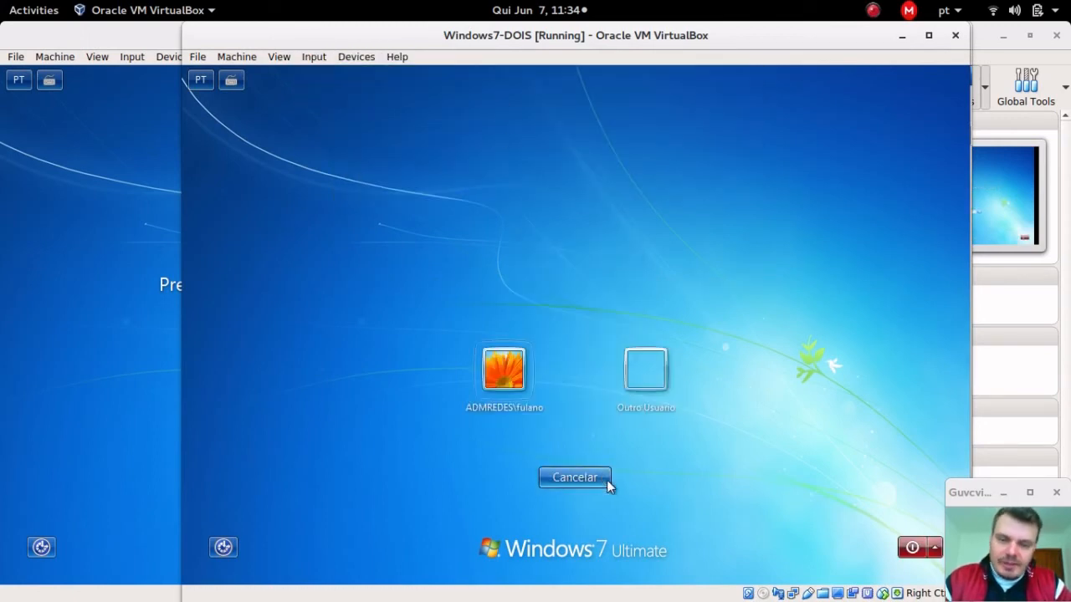
{"action": "left_click", "coordinate": [646, 375]}
{"action": "type", "text": "ciclano"}
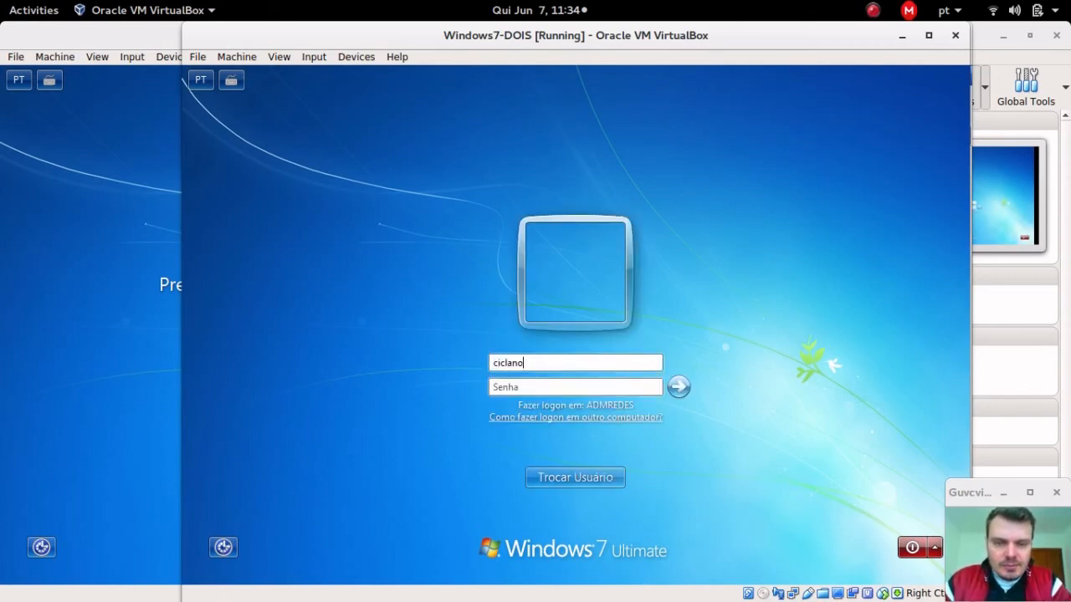
{"action": "key", "text": "Tab"}
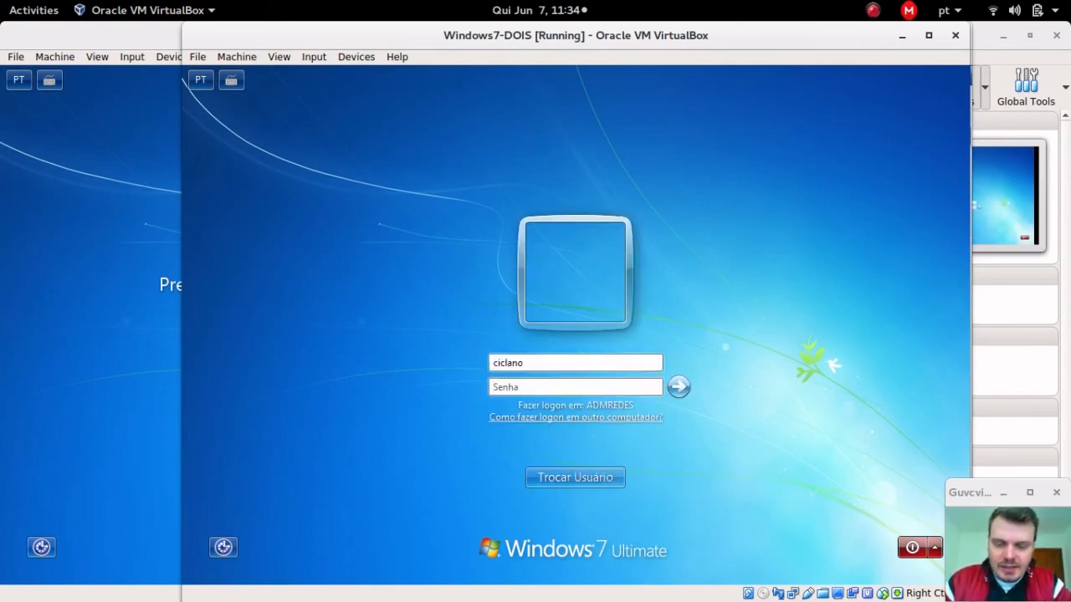
{"action": "type", "text": "••"}
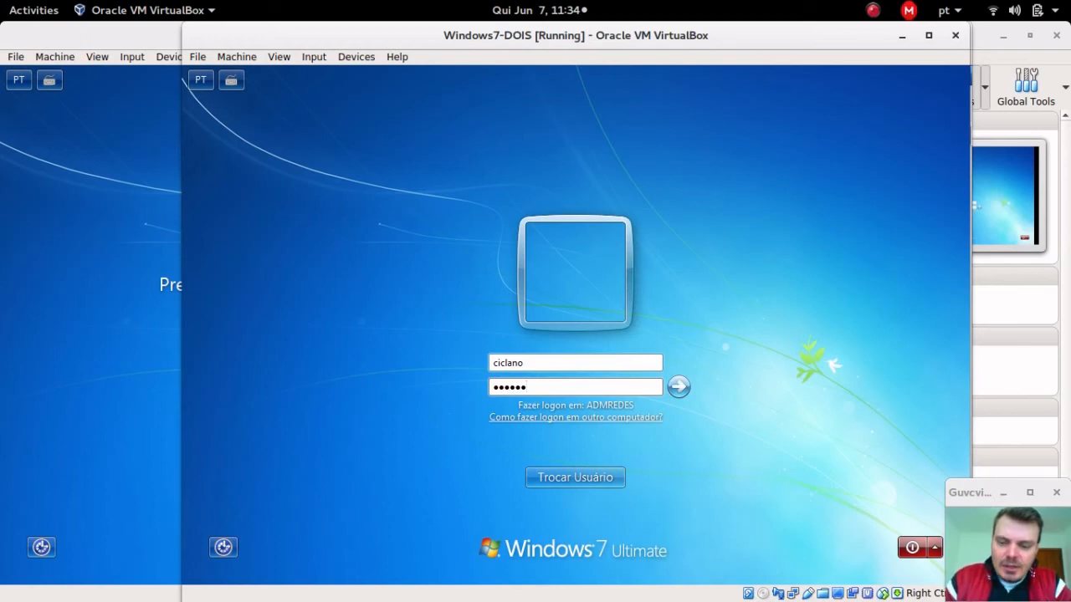
{"action": "key", "text": "Return"}
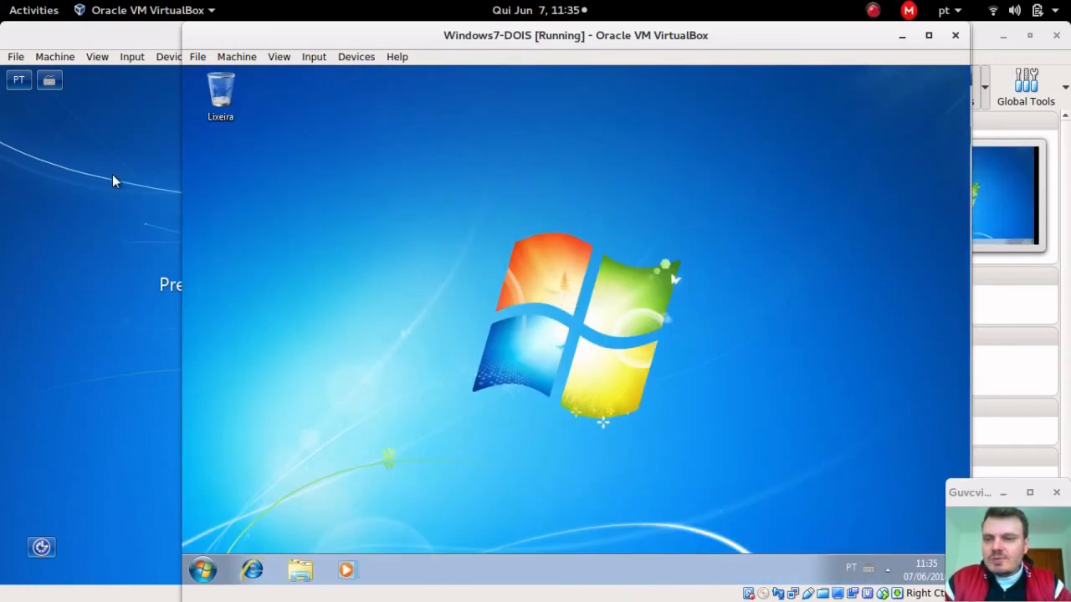
Step: Send Ctrl-Alt-Del to the Windows7-UM machine via Input > Keyboard
{"action": "left_click", "coordinate": [112, 174]}
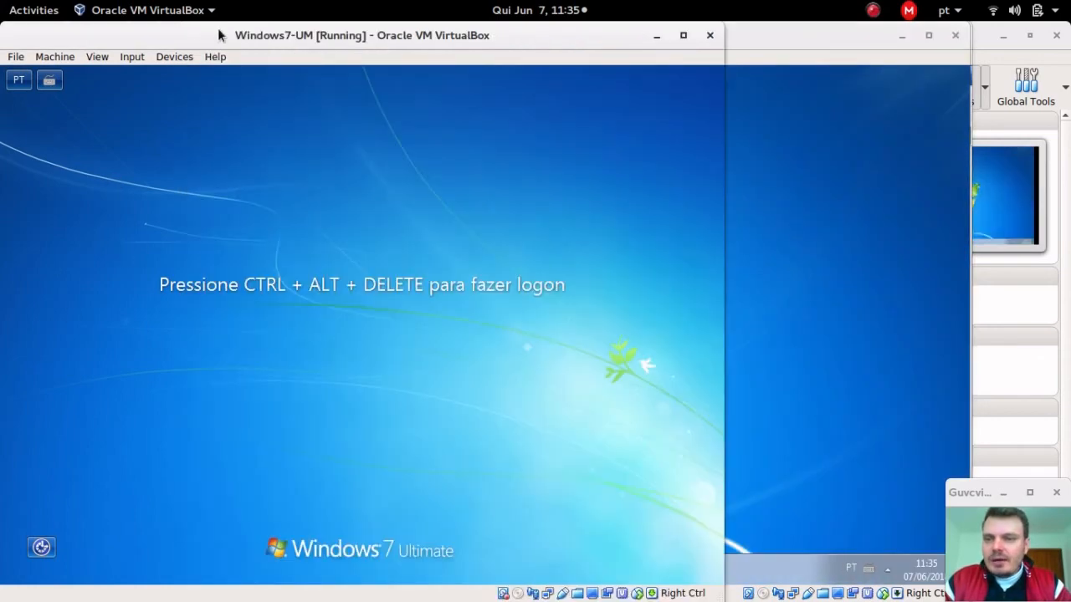
{"action": "left_click", "coordinate": [130, 59]}
{"action": "mouse_move", "coordinate": [168, 56]}
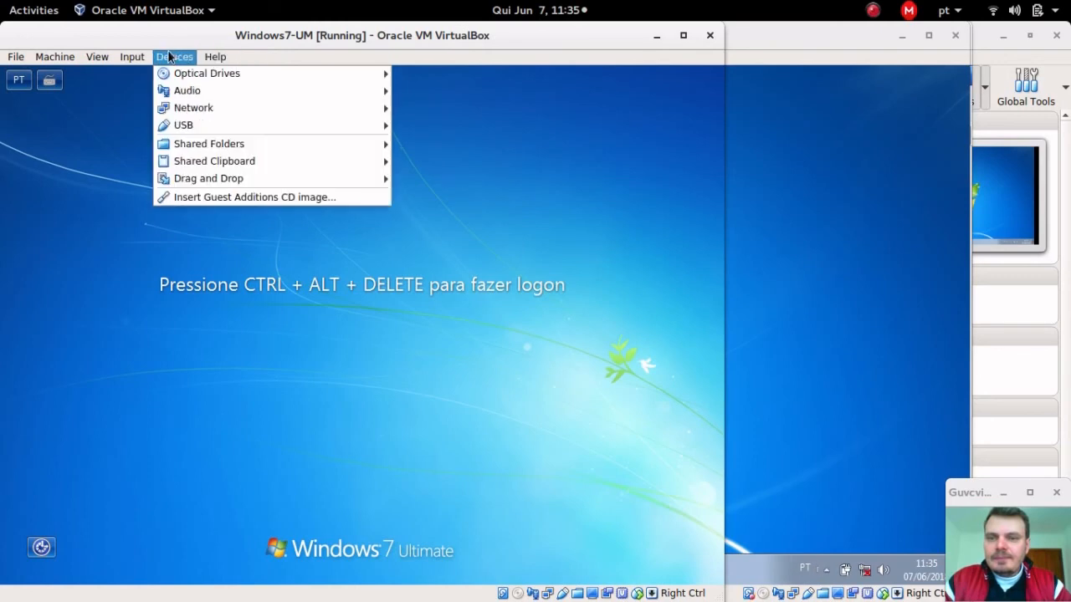
{"action": "mouse_move", "coordinate": [133, 57]}
{"action": "mouse_move", "coordinate": [237, 77]}
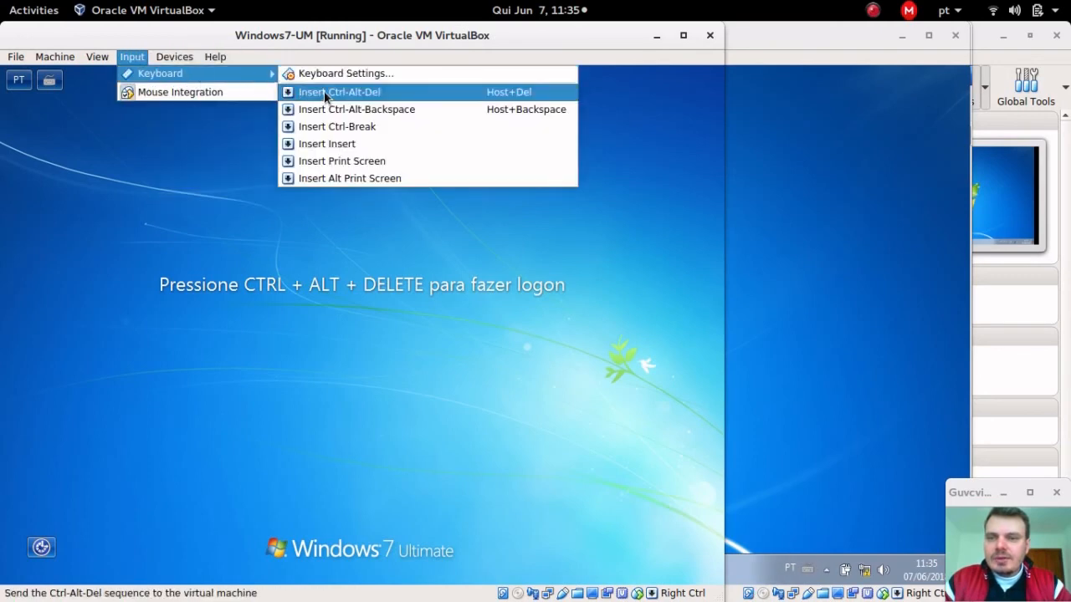
{"action": "left_click", "coordinate": [323, 92]}
Step: Try logging on as ciclano via Outro Usuário and dismiss the workstation-not-permitted error
{"action": "left_click", "coordinate": [394, 485]}
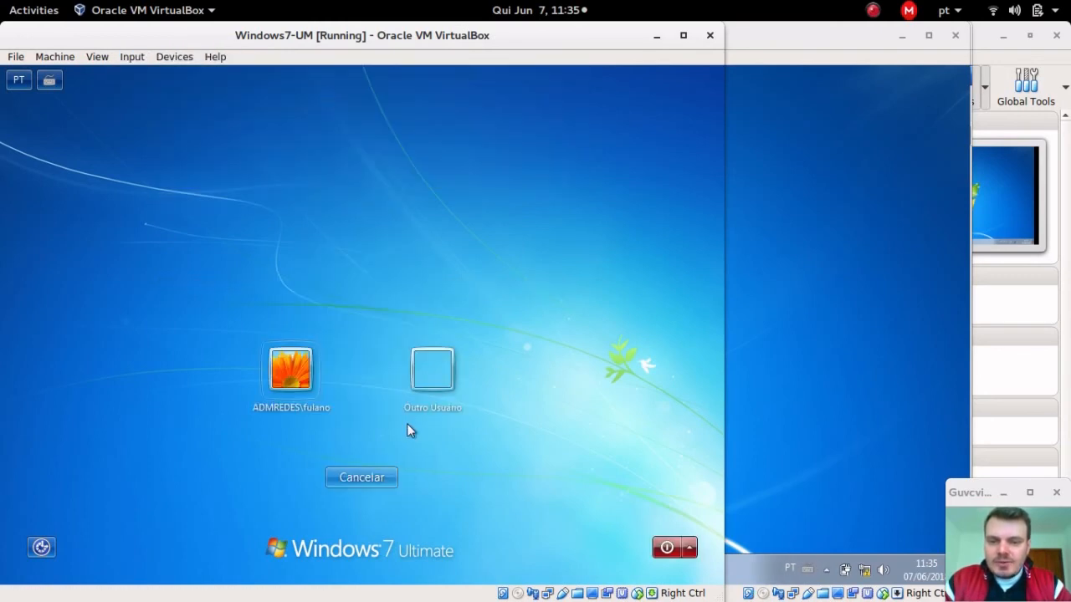
{"action": "left_click", "coordinate": [416, 356]}
{"action": "type", "text": "ciclano"}
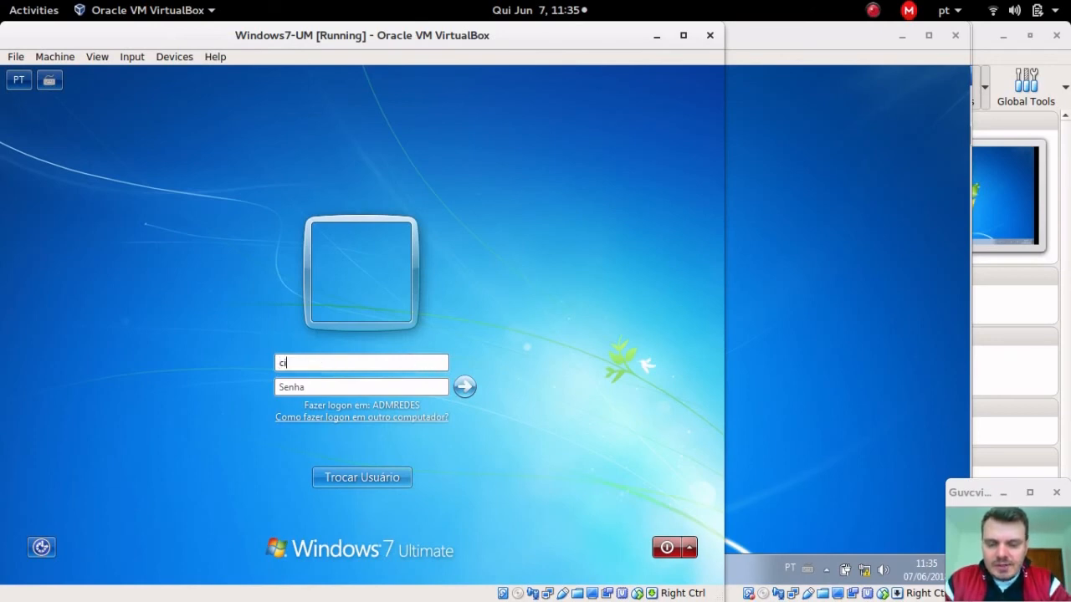
{"action": "key", "text": "Tab"}
{"action": "type", "text": "12345"}
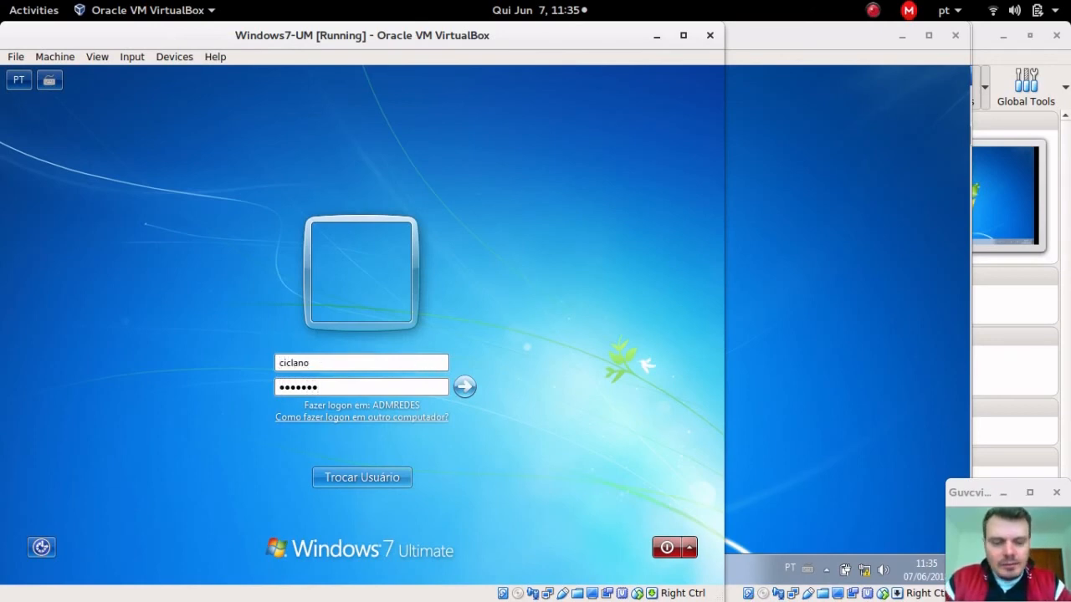
{"action": "type", "text": "67"}
{"action": "key", "text": "Return"}
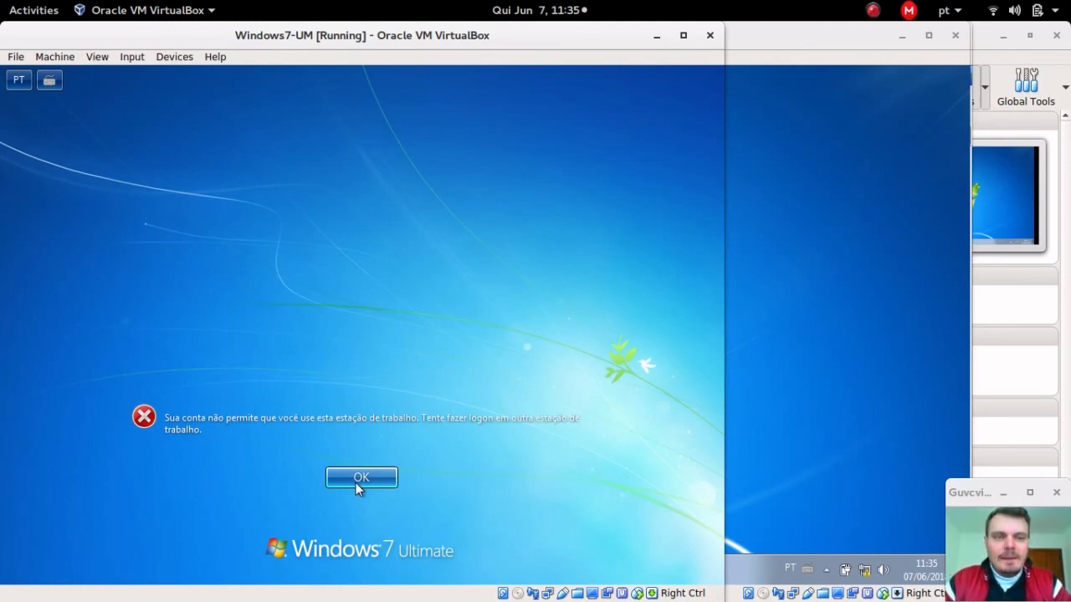
{"action": "left_click", "coordinate": [361, 478]}
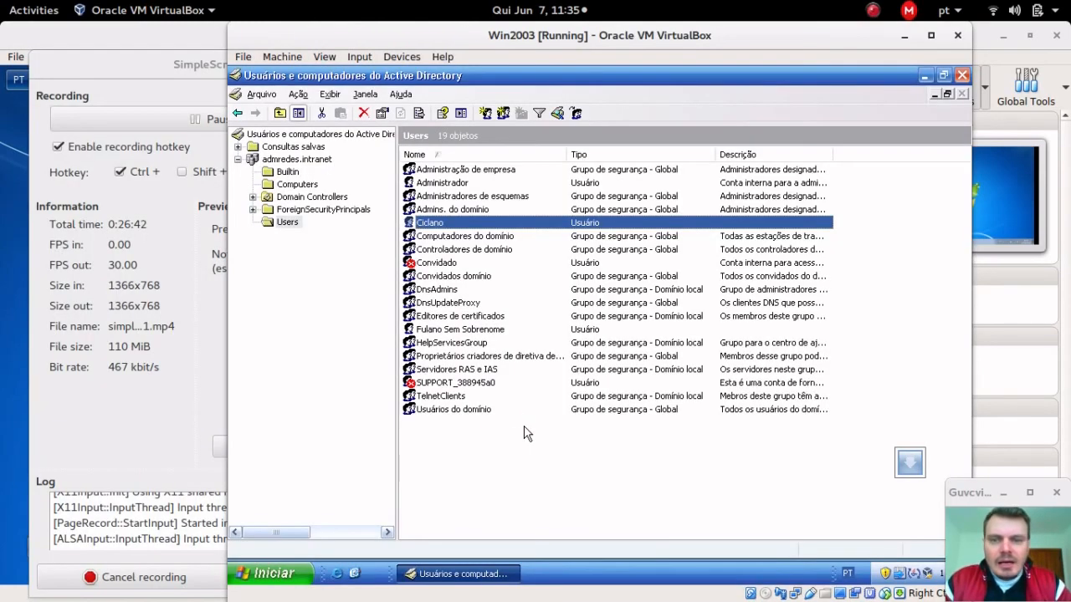
Step: Hide the recorder and open Ciclano's Conta > Horário de logon grid
{"action": "left_click", "coordinate": [183, 65]}
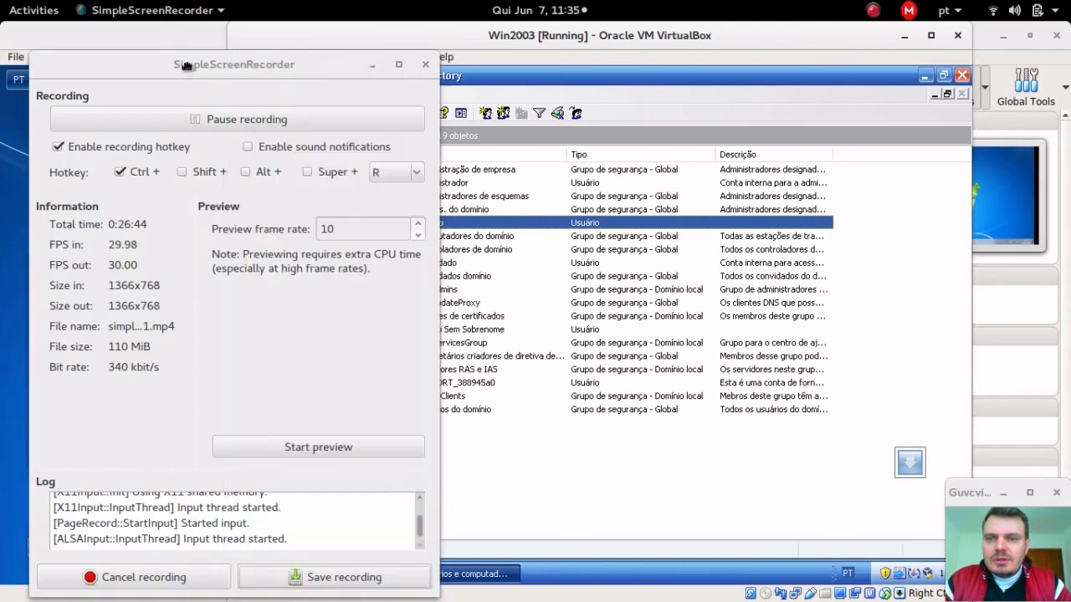
{"action": "left_click", "coordinate": [373, 64]}
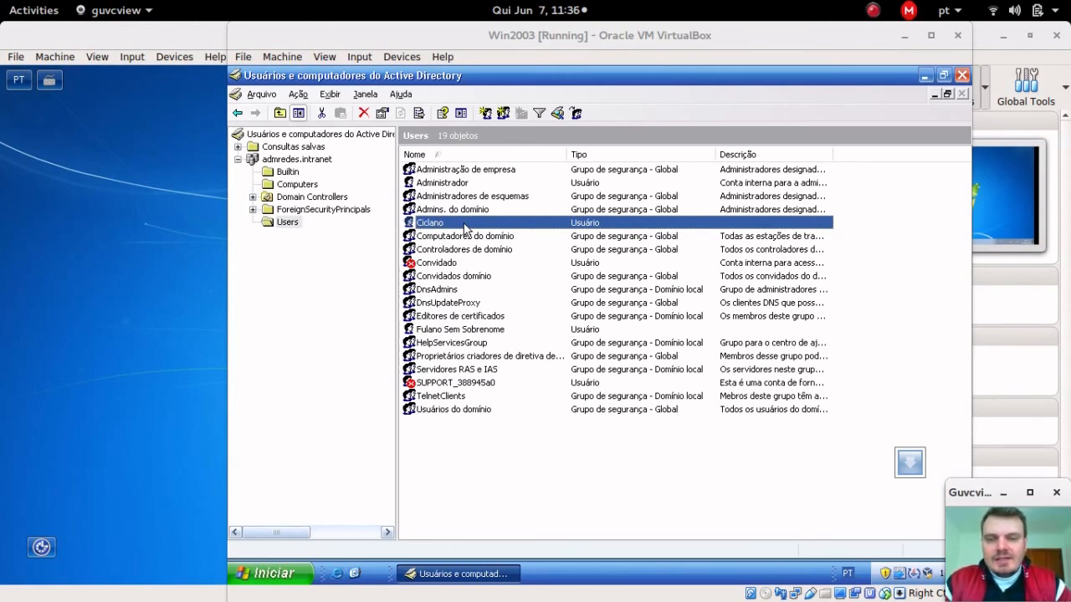
{"action": "double_click", "coordinate": [465, 224]}
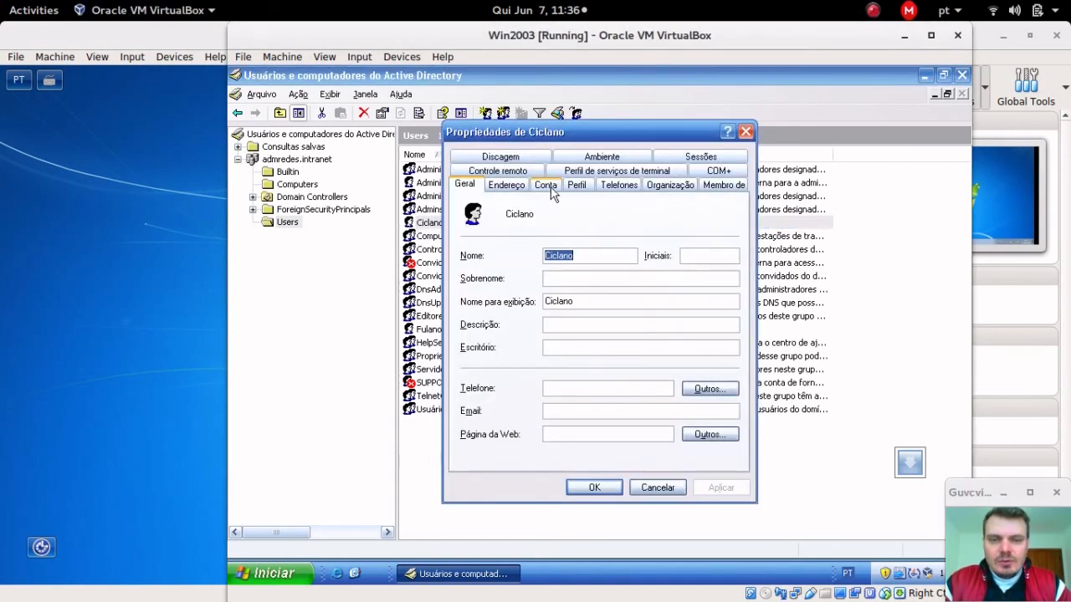
{"action": "left_click", "coordinate": [551, 191]}
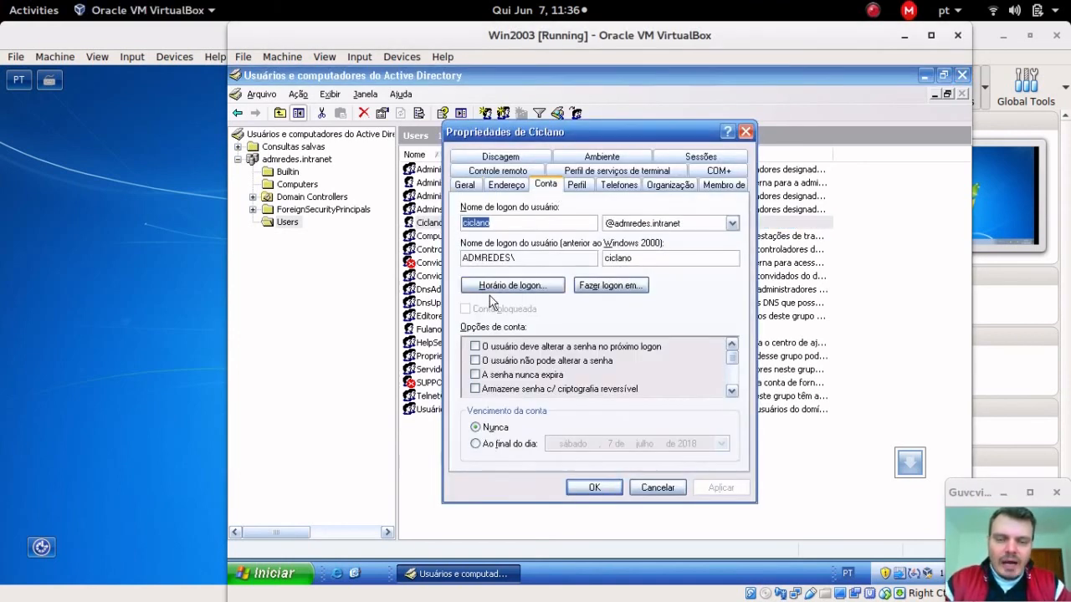
{"action": "left_click", "coordinate": [533, 286]}
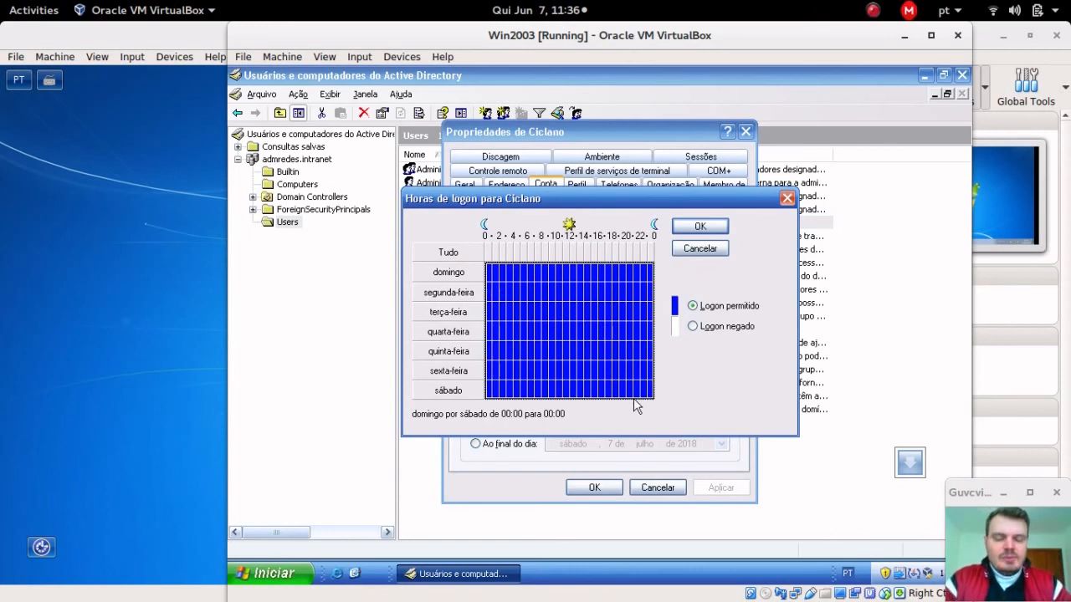
Step: Set the whole domingo and sábado rows to Logon negado
{"action": "left_click", "coordinate": [465, 278]}
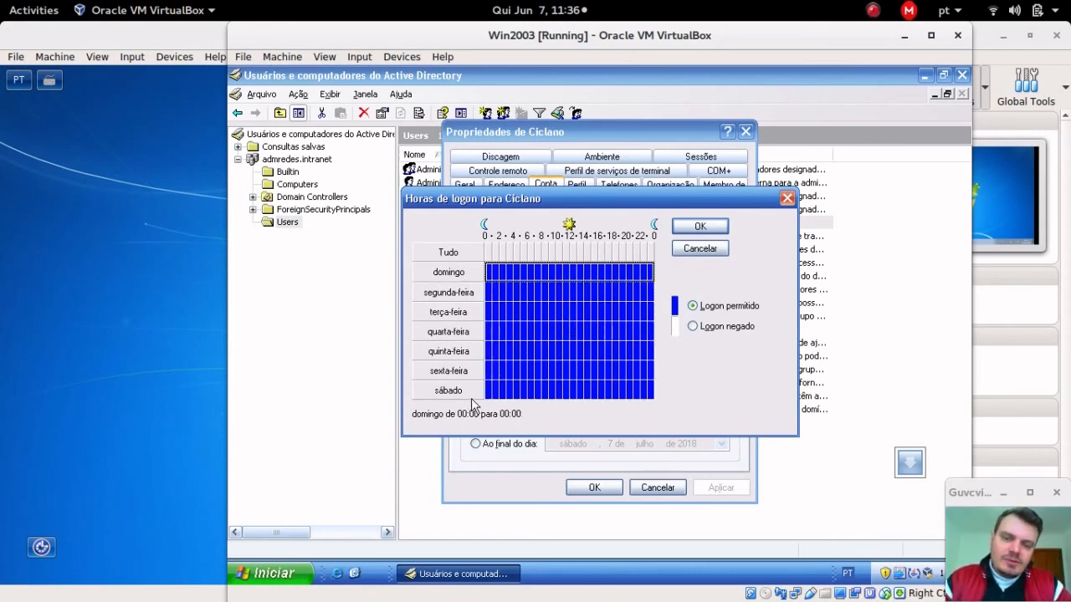
{"action": "left_click", "coordinate": [473, 391]}
{"action": "left_click", "coordinate": [467, 276]}
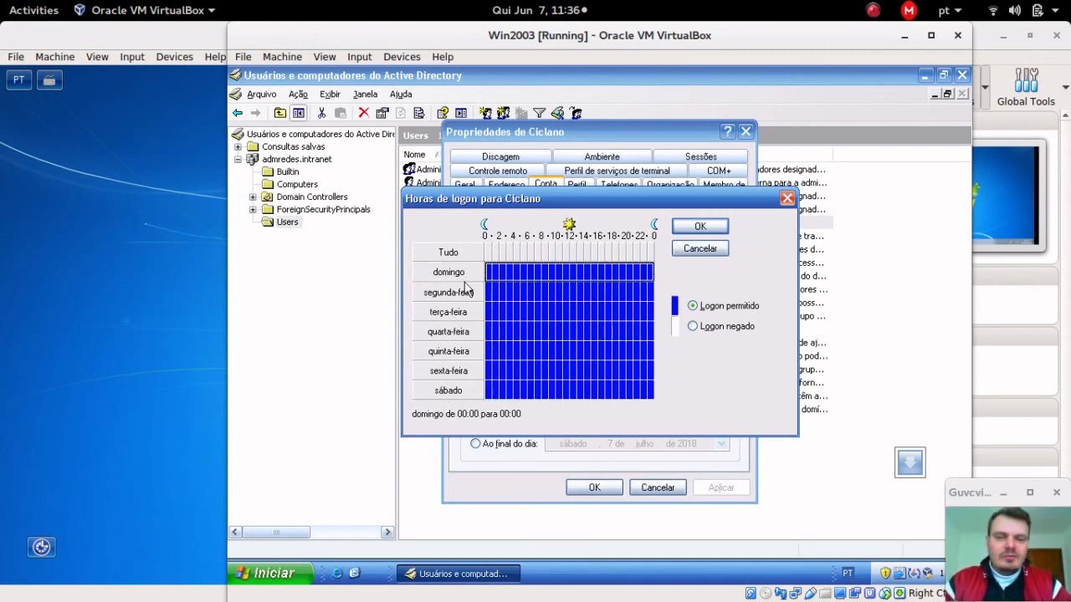
{"action": "left_click", "coordinate": [448, 392]}
{"action": "left_click", "coordinate": [467, 276]}
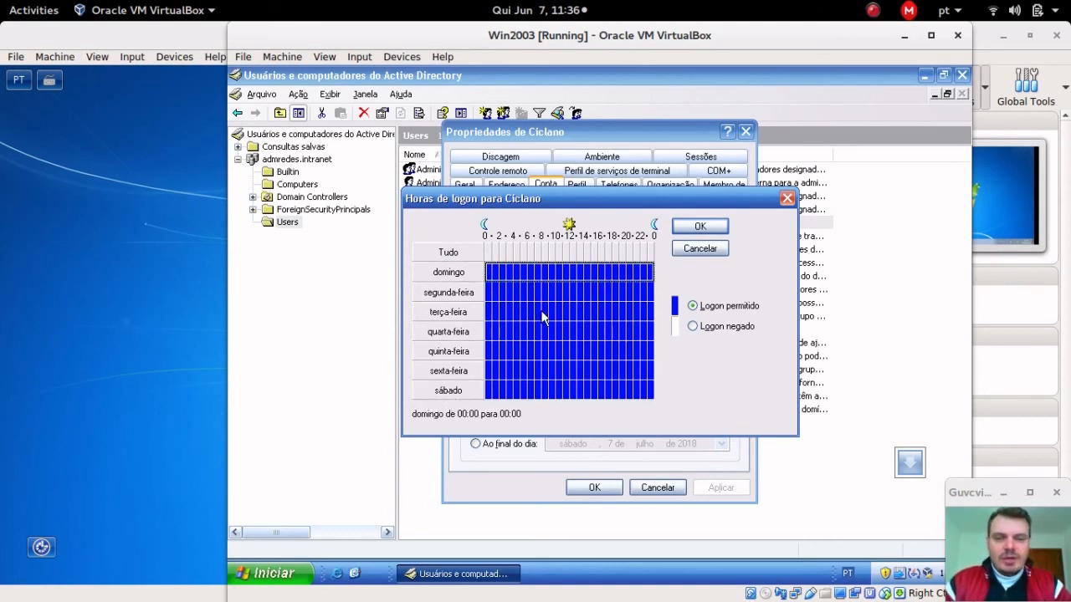
{"action": "left_click", "coordinate": [467, 271]}
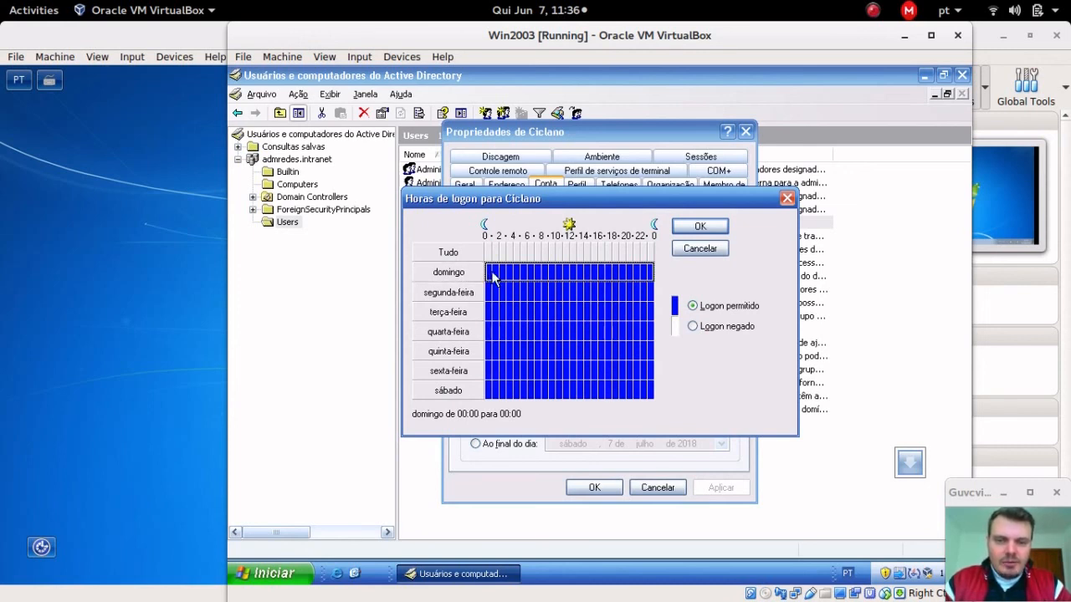
{"action": "left_click", "coordinate": [719, 333]}
{"action": "left_click", "coordinate": [458, 395]}
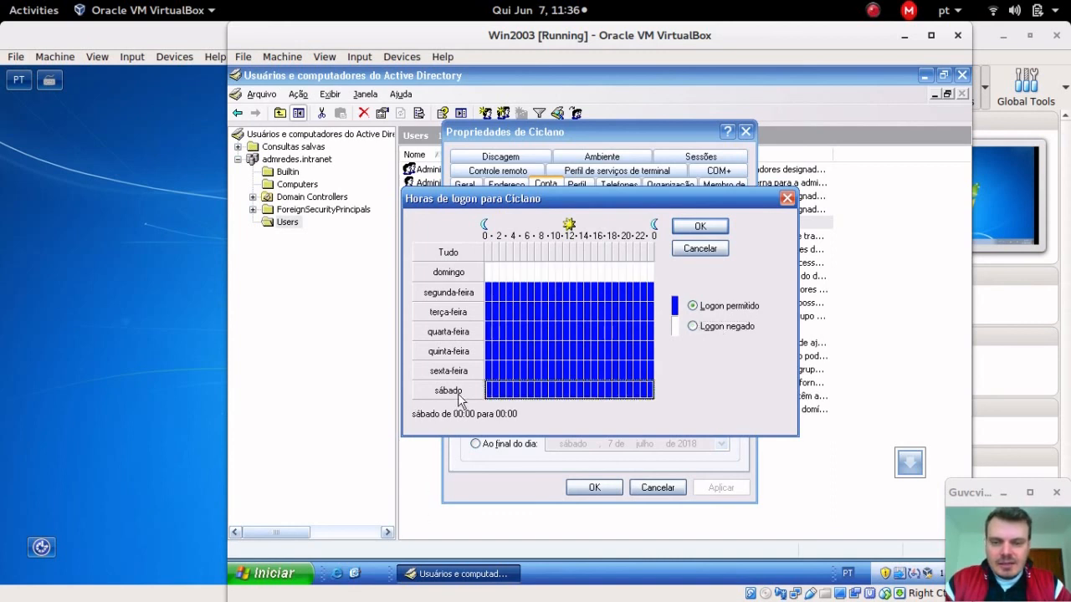
{"action": "left_click", "coordinate": [708, 333]}
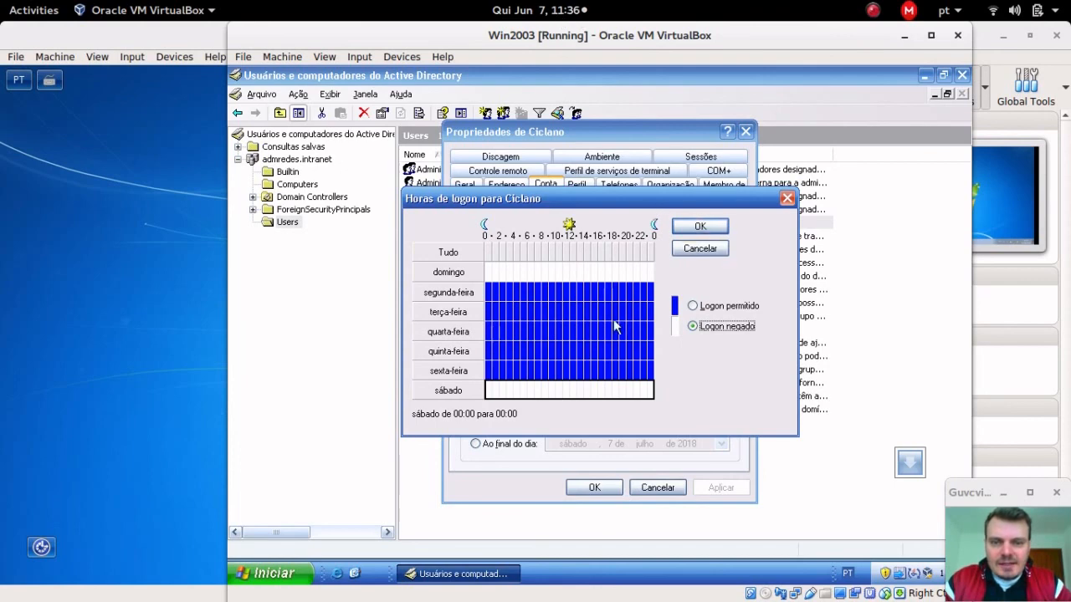
Step: Deny quinta-feira as well, then confirm the logon hours and save the account
{"action": "left_click", "coordinate": [466, 356]}
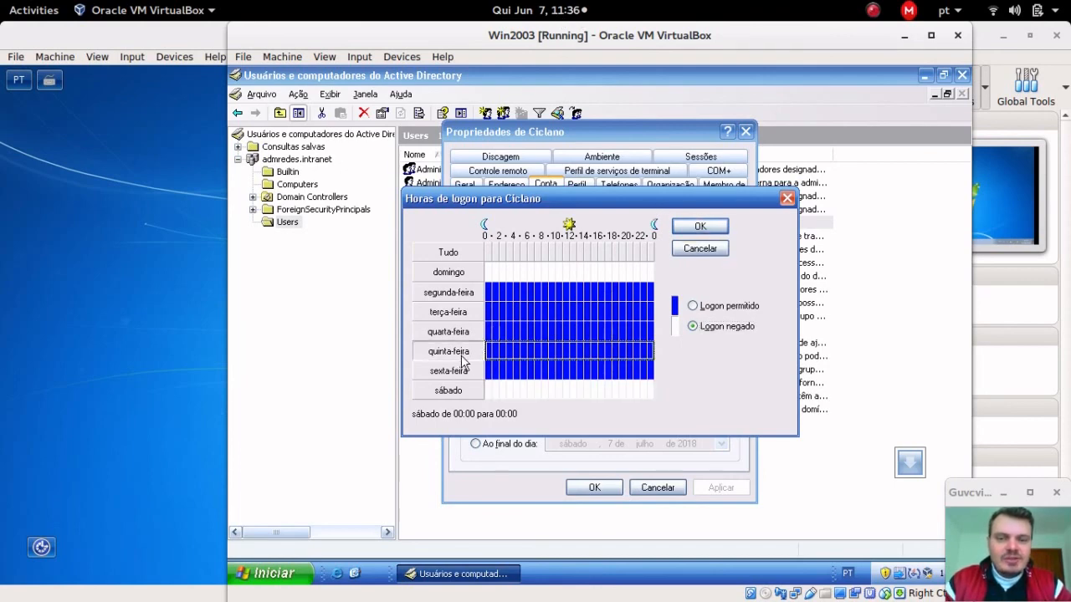
{"action": "left_click", "coordinate": [719, 332]}
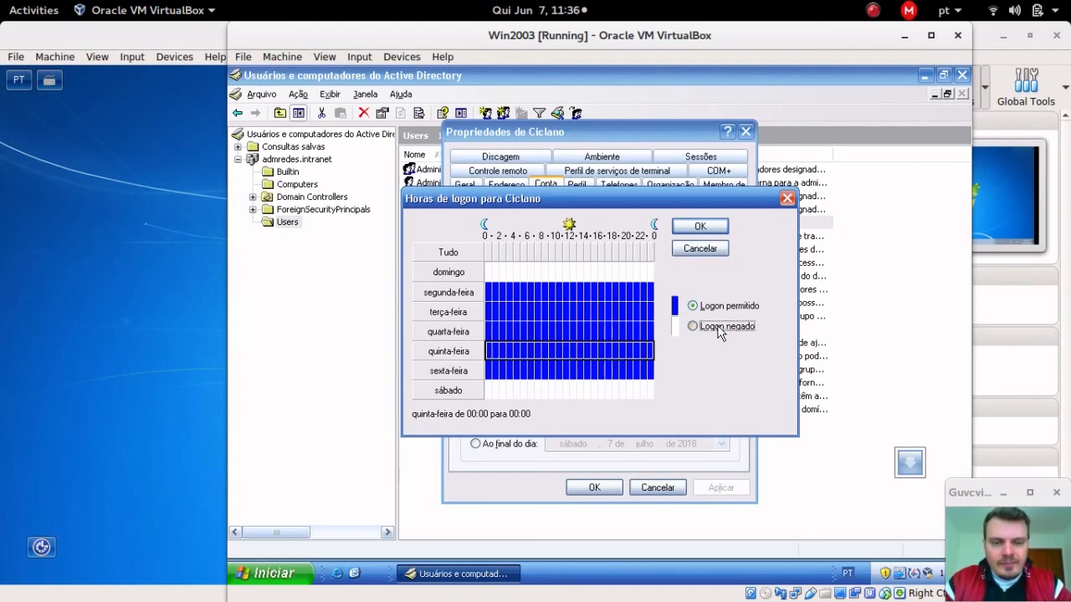
{"action": "left_click", "coordinate": [705, 224]}
{"action": "left_click", "coordinate": [593, 487]}
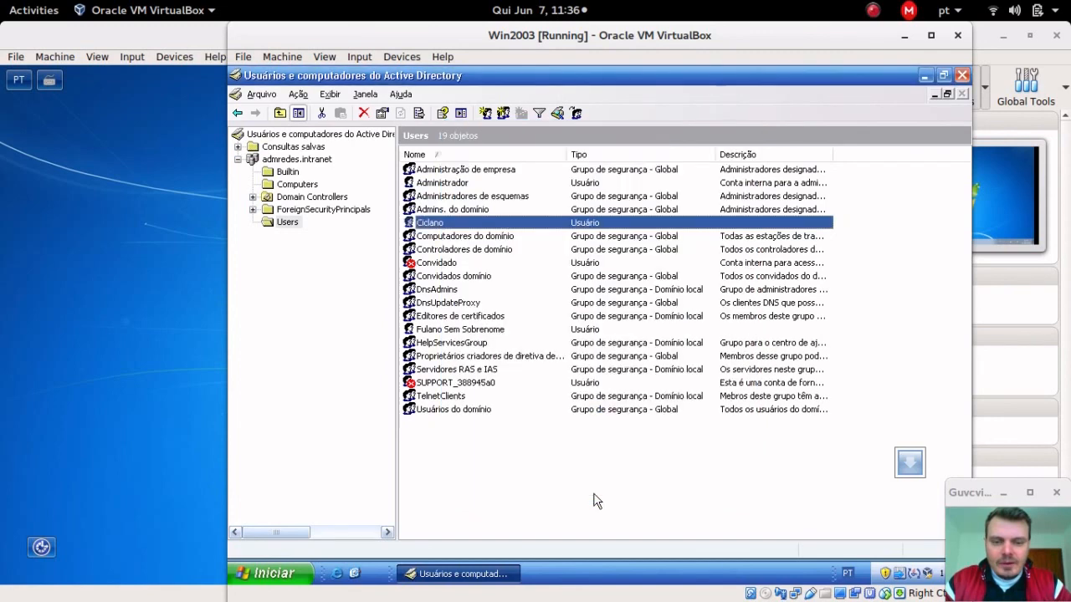
Step: Log the ciclano user off Windows7-DOIS from the Start menu
{"action": "left_click", "coordinate": [12, 407]}
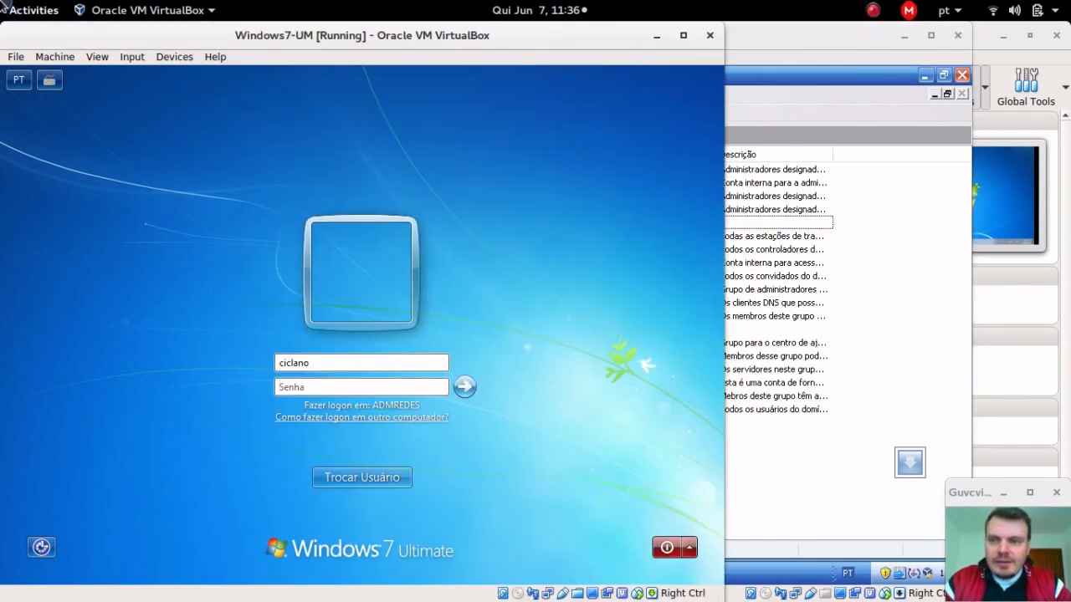
{"action": "mouse_move", "coordinate": [0, 2]}
{"action": "left_click", "coordinate": [488, 422]}
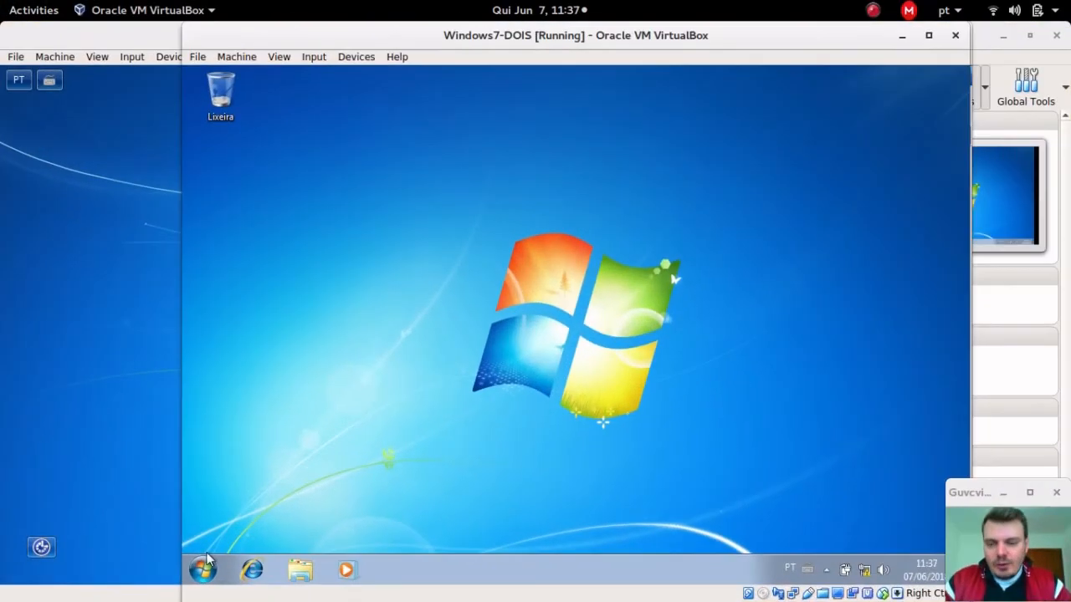
{"action": "left_click", "coordinate": [202, 570]}
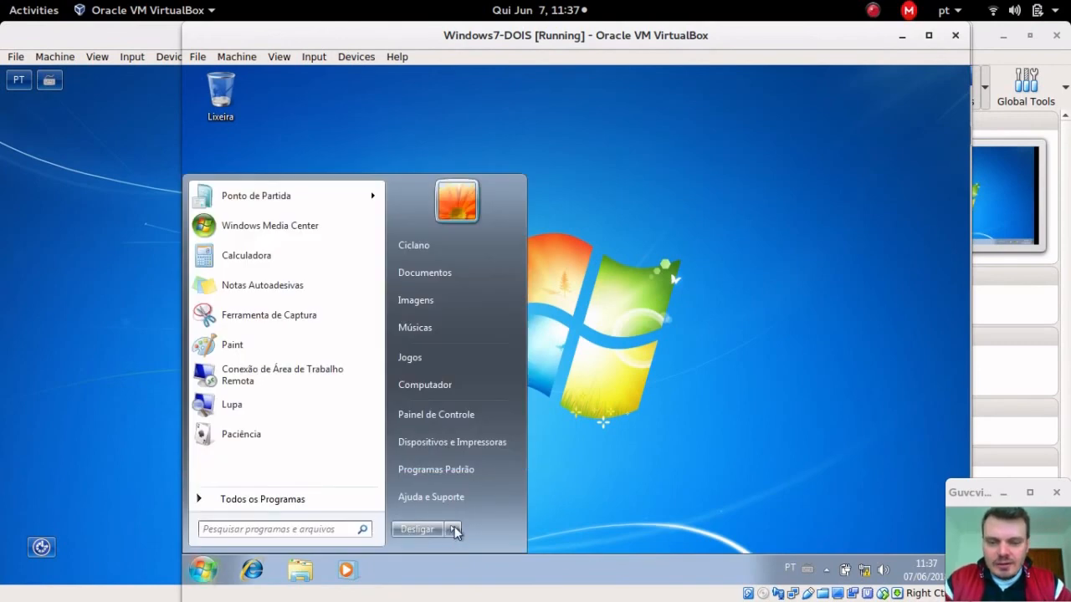
{"action": "mouse_move", "coordinate": [452, 529]}
{"action": "left_click", "coordinate": [518, 472]}
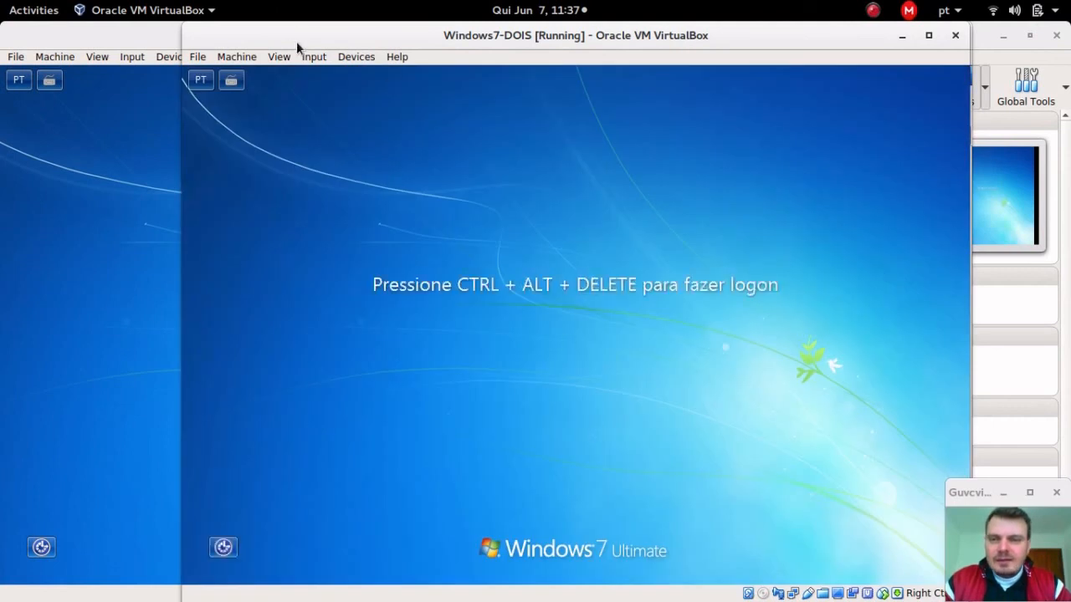
Step: Retry the logon, dismiss the time-restriction error, and switch back to the Win2003 window
{"action": "left_click", "coordinate": [315, 56]}
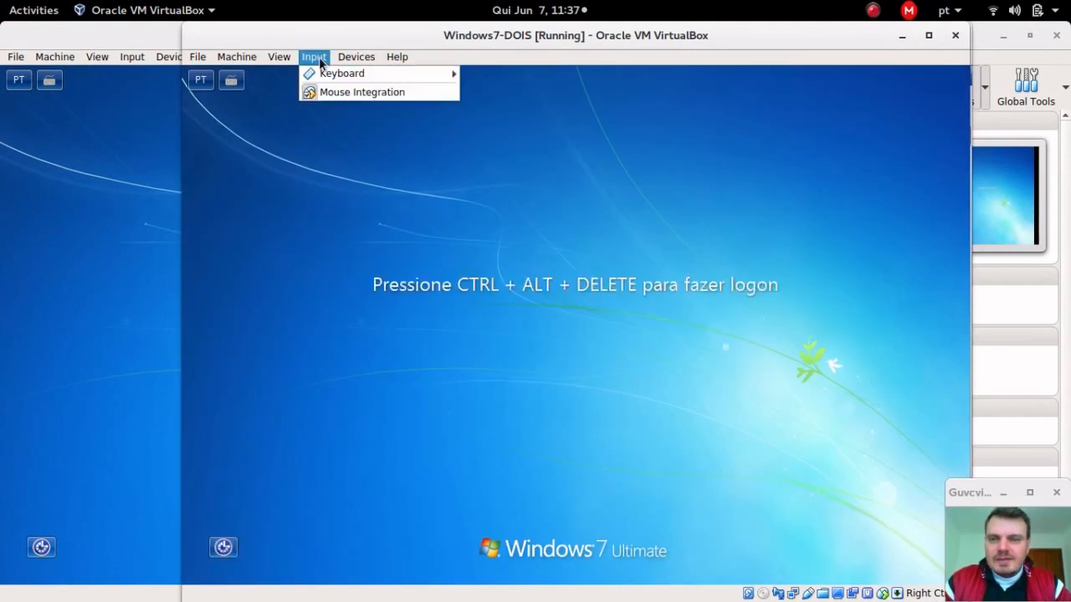
{"action": "mouse_move", "coordinate": [354, 74]}
{"action": "left_click", "coordinate": [557, 96]}
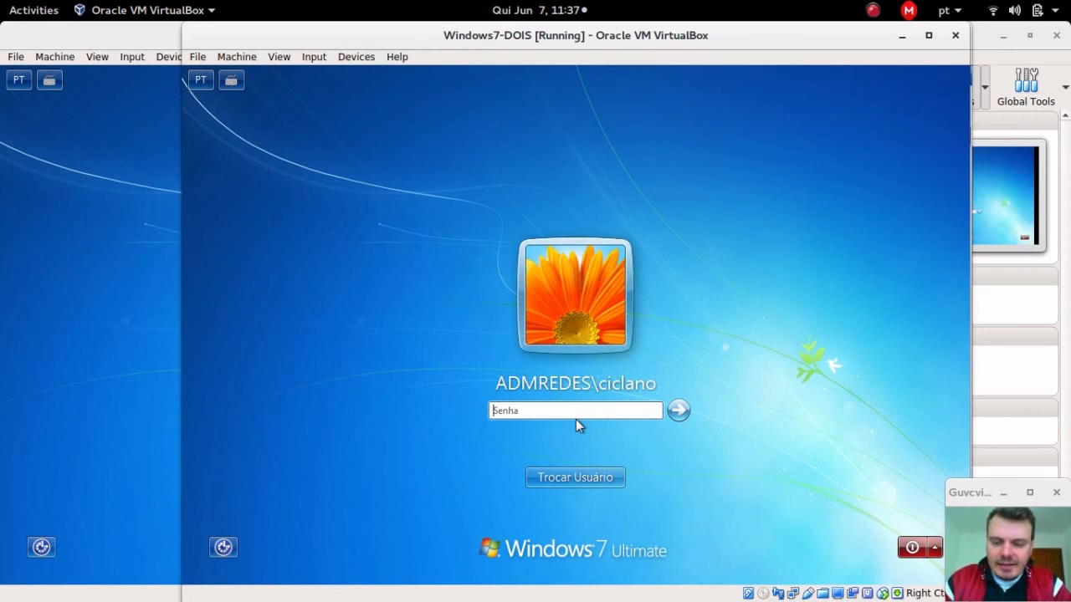
{"action": "type", "text": "***"}
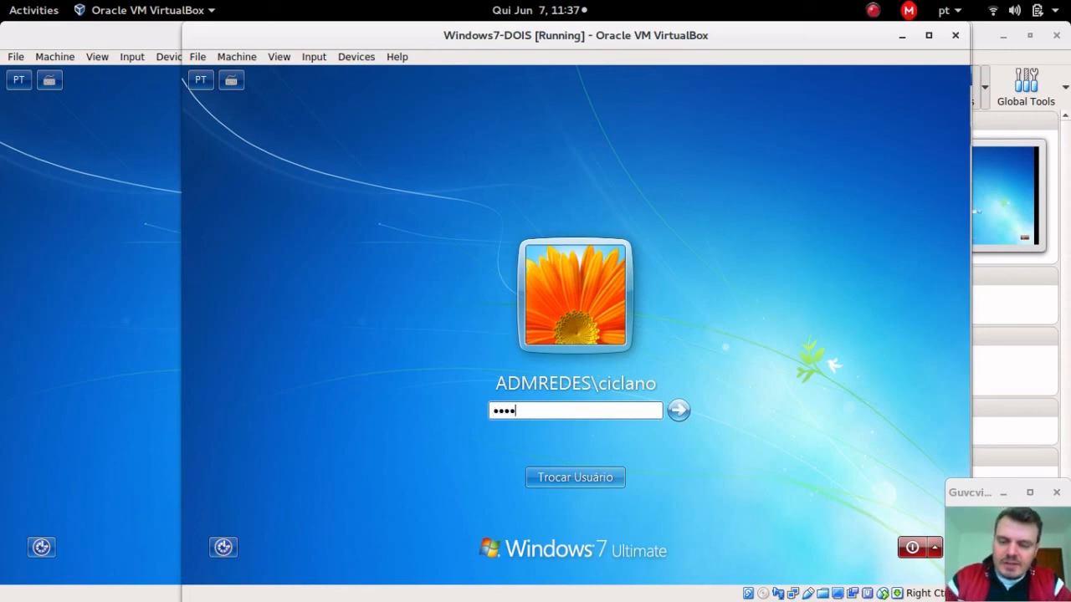
{"action": "type", "text": "****"}
{"action": "key", "text": "Return"}
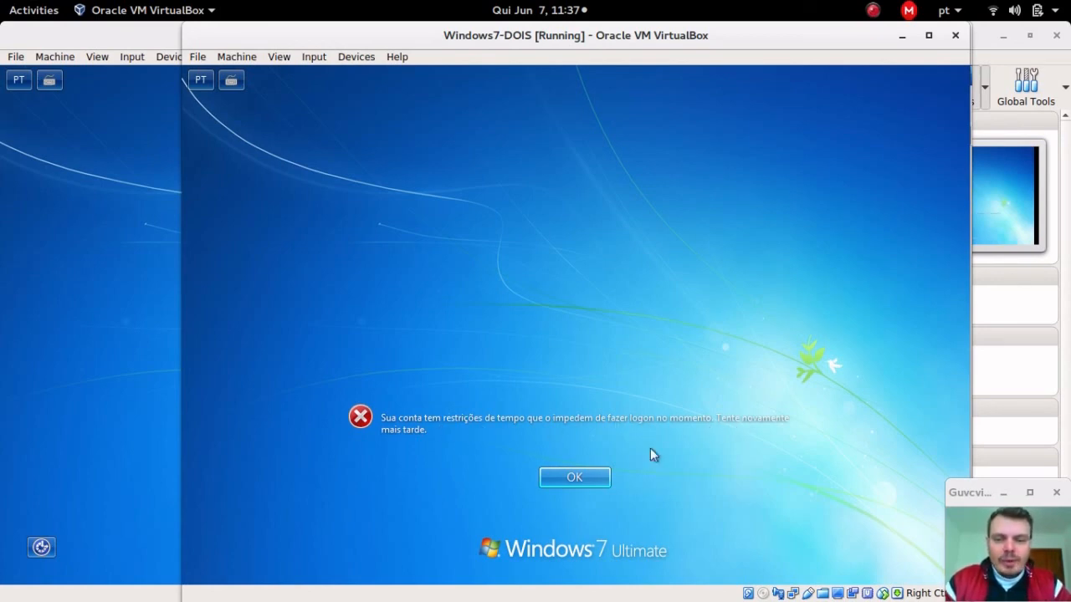
{"action": "left_click", "coordinate": [575, 476]}
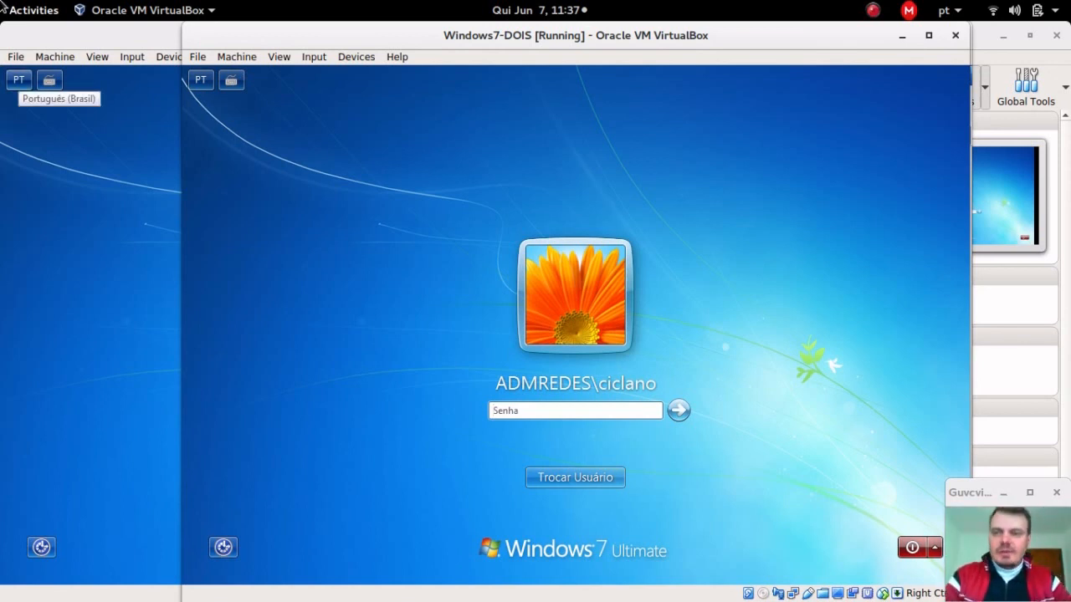
{"action": "left_click", "coordinate": [4, 7]}
{"action": "left_click", "coordinate": [828, 435]}
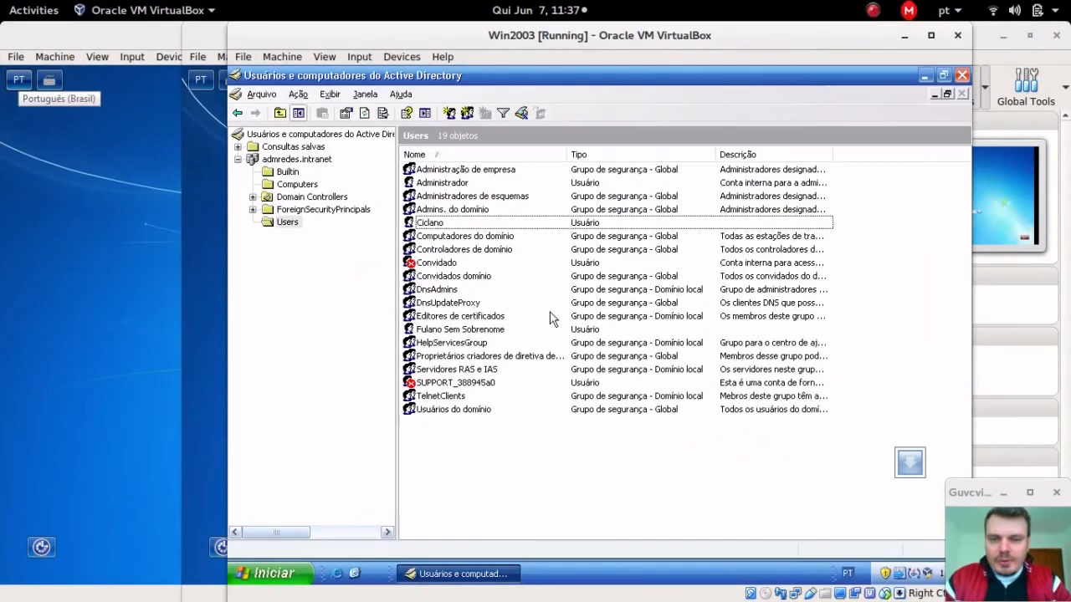
Step: Open the user's Horários de logon and deny logon for the entire week
{"action": "double_click", "coordinate": [509, 223]}
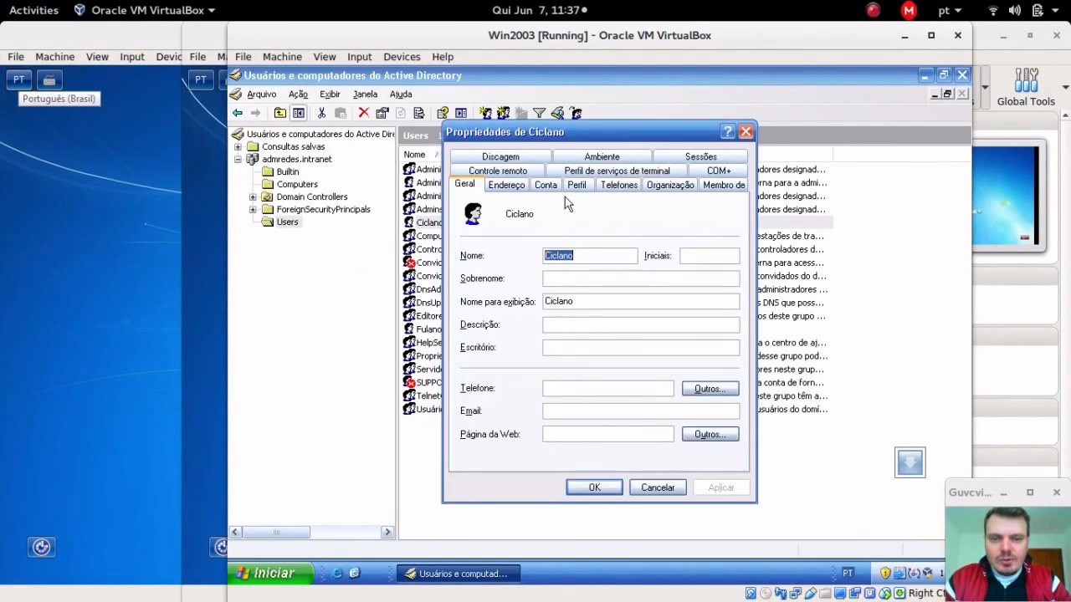
{"action": "left_click", "coordinate": [545, 185]}
{"action": "left_click", "coordinate": [524, 289]}
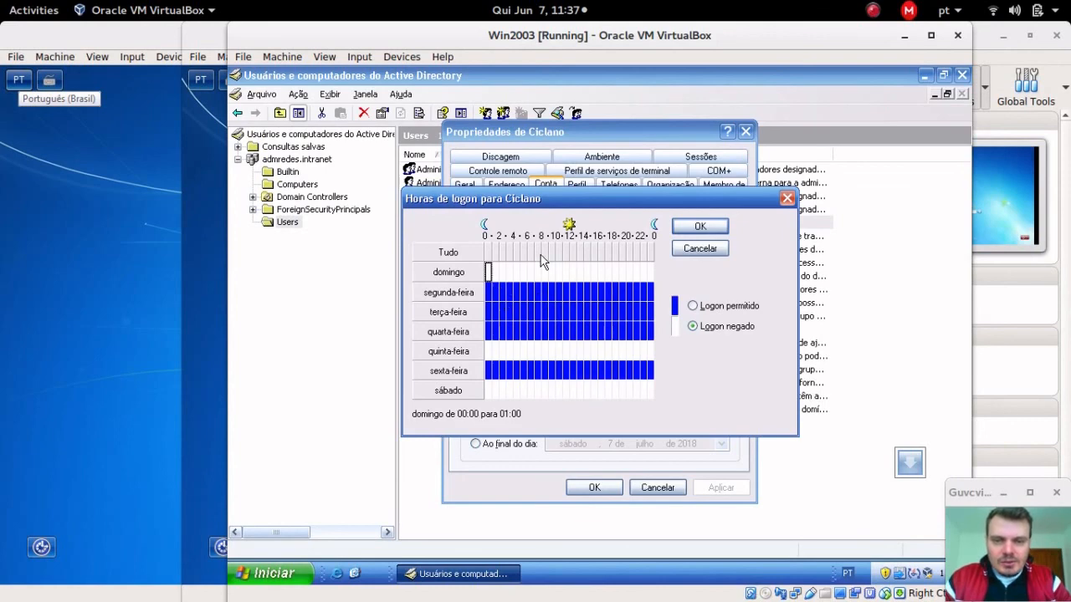
{"action": "left_click_drag", "start_coordinate": [537, 272], "coordinate": [626, 274]}
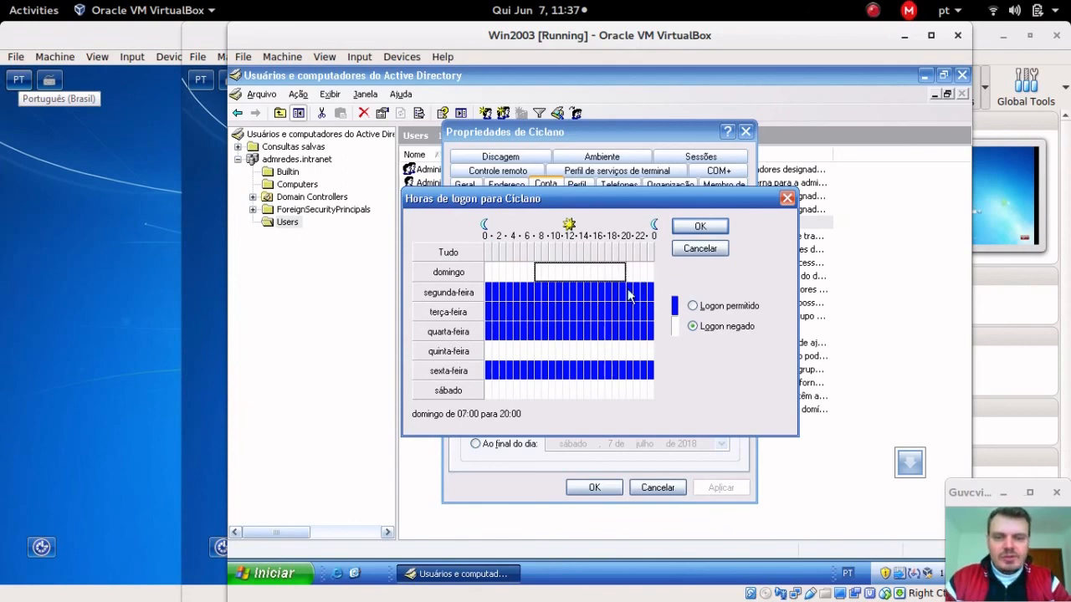
{"action": "left_click", "coordinate": [555, 308]}
{"action": "left_click", "coordinate": [448, 252]}
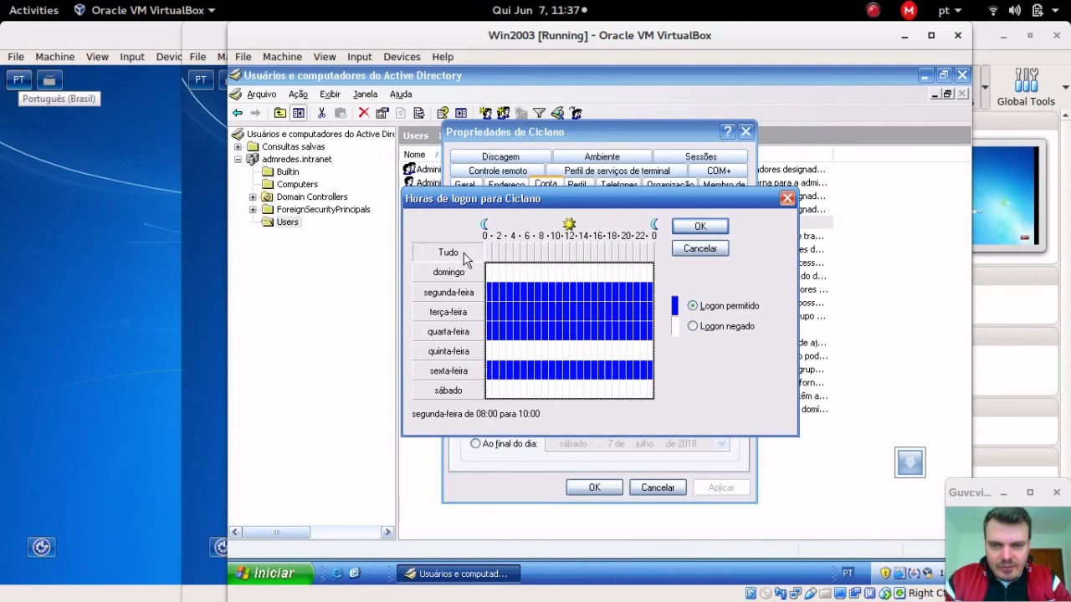
{"action": "left_click", "coordinate": [711, 326]}
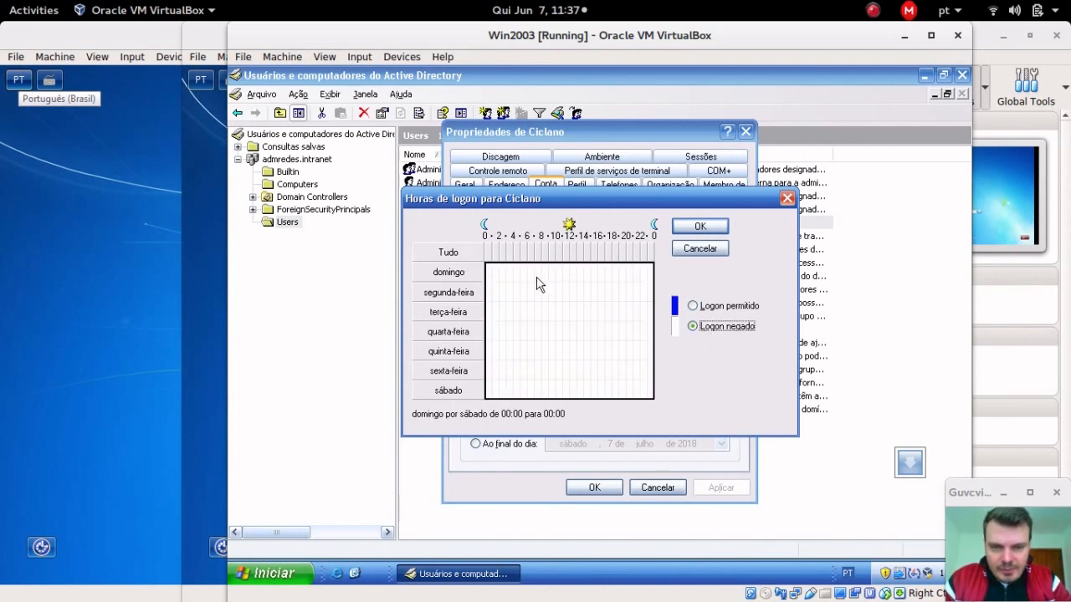
Step: Permit 06:00–18:00 daily, deny Sunday and Saturday, then confirm and save
{"action": "left_click_drag", "start_coordinate": [529, 274], "coordinate": [599, 373]}
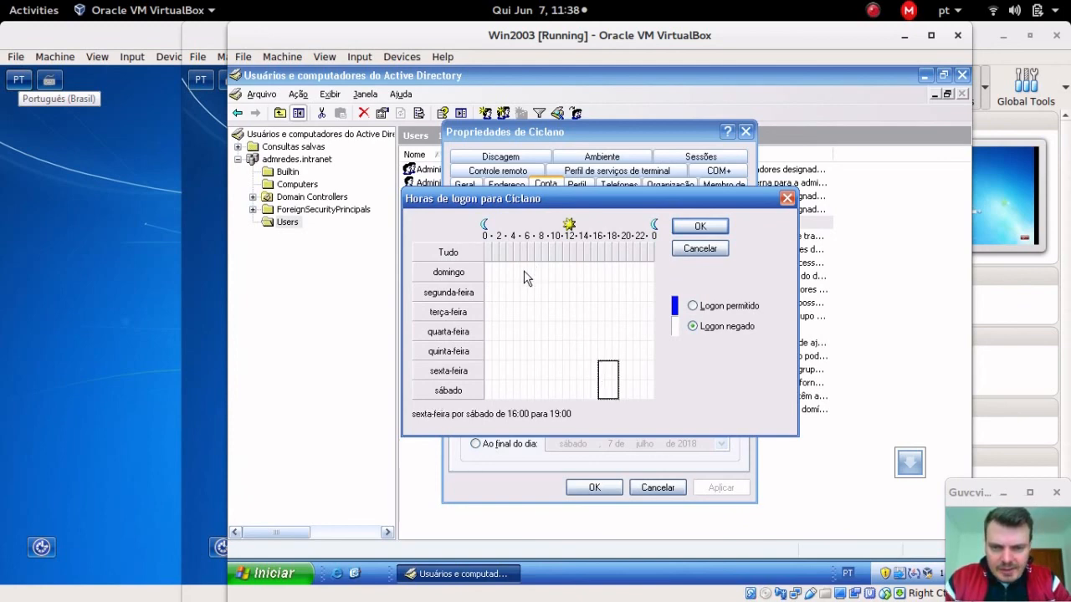
{"action": "left_click_drag", "start_coordinate": [527, 266], "coordinate": [611, 405]}
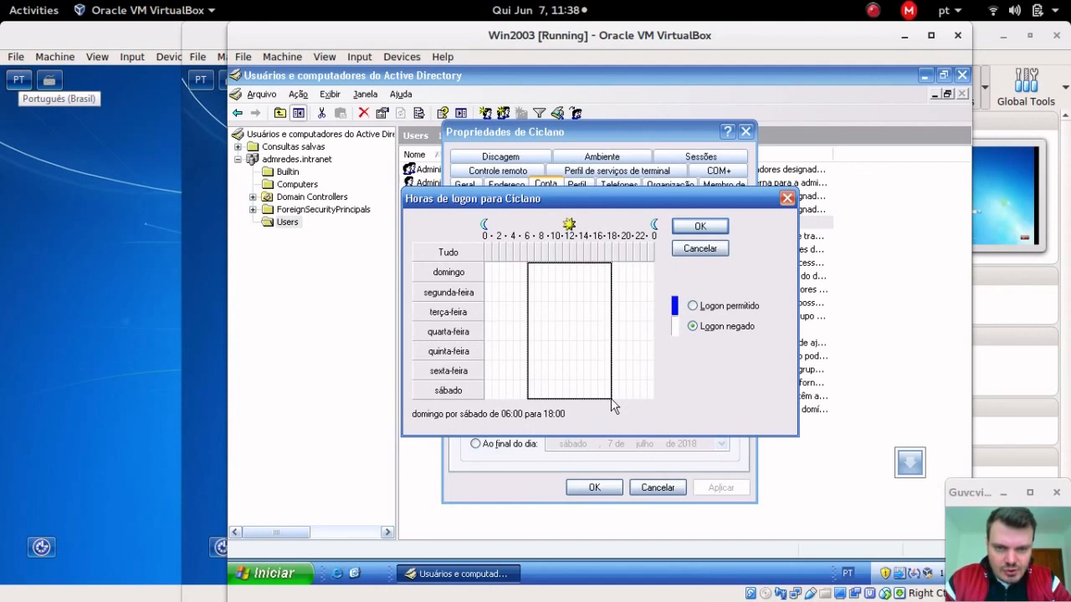
{"action": "left_click", "coordinate": [725, 306]}
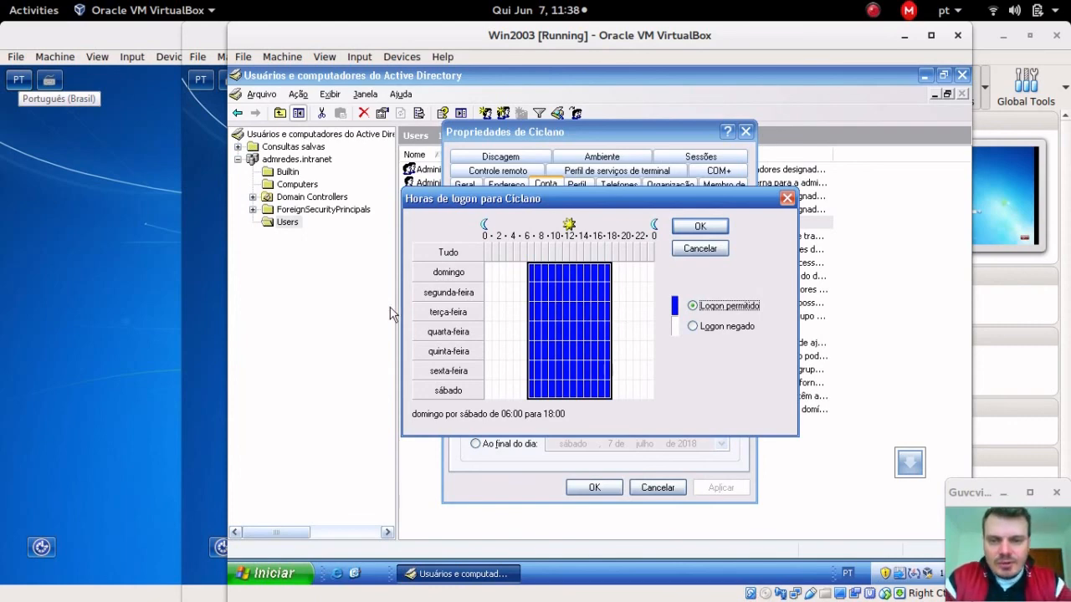
{"action": "left_click", "coordinate": [436, 275]}
{"action": "left_click", "coordinate": [741, 327]}
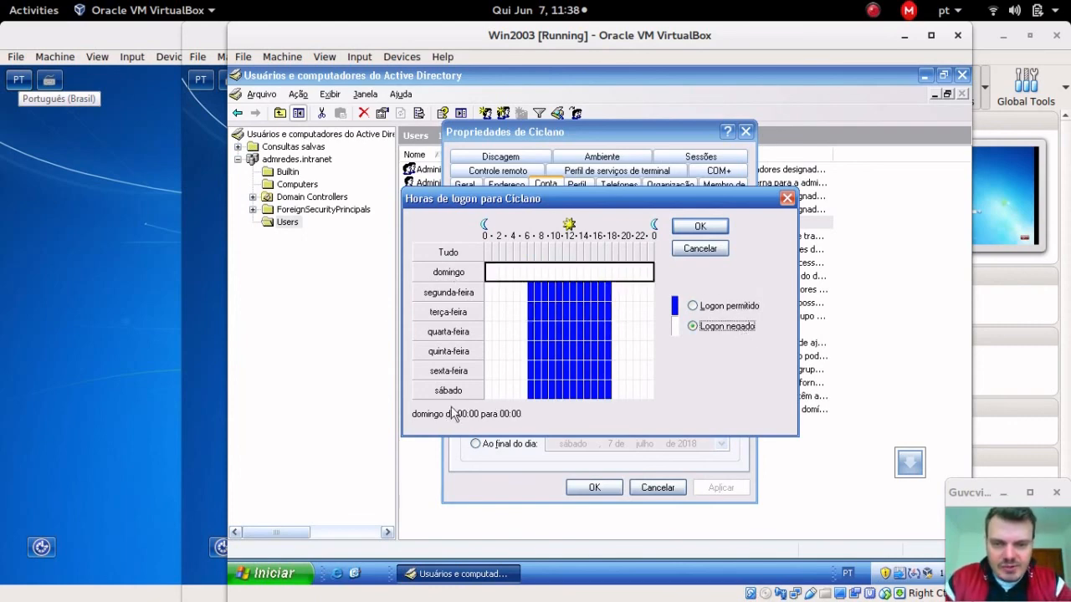
{"action": "left_click", "coordinate": [450, 390]}
{"action": "left_click", "coordinate": [713, 328]}
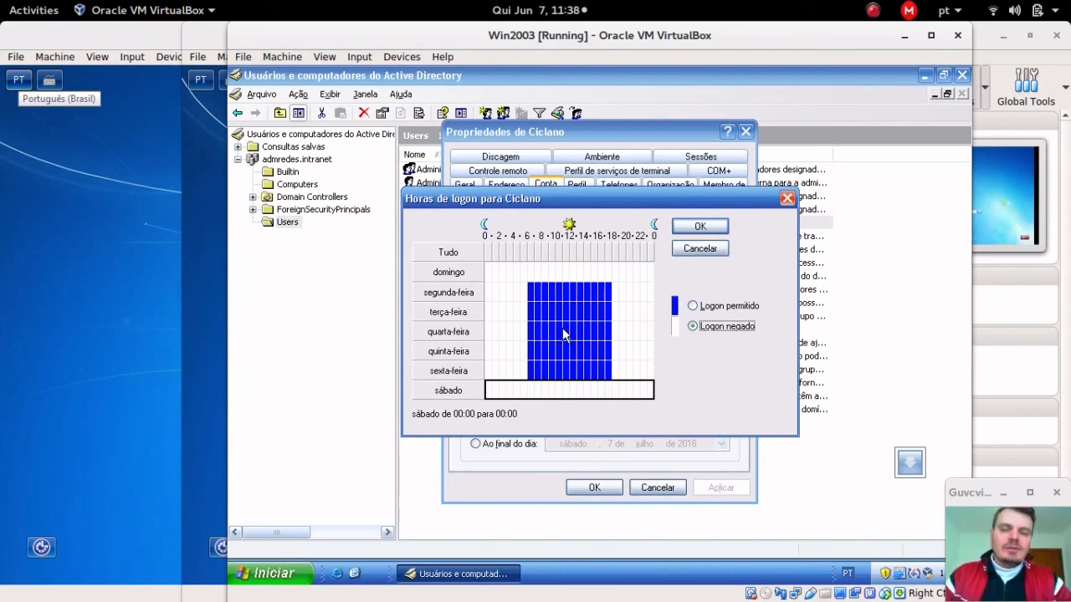
{"action": "left_click", "coordinate": [701, 226]}
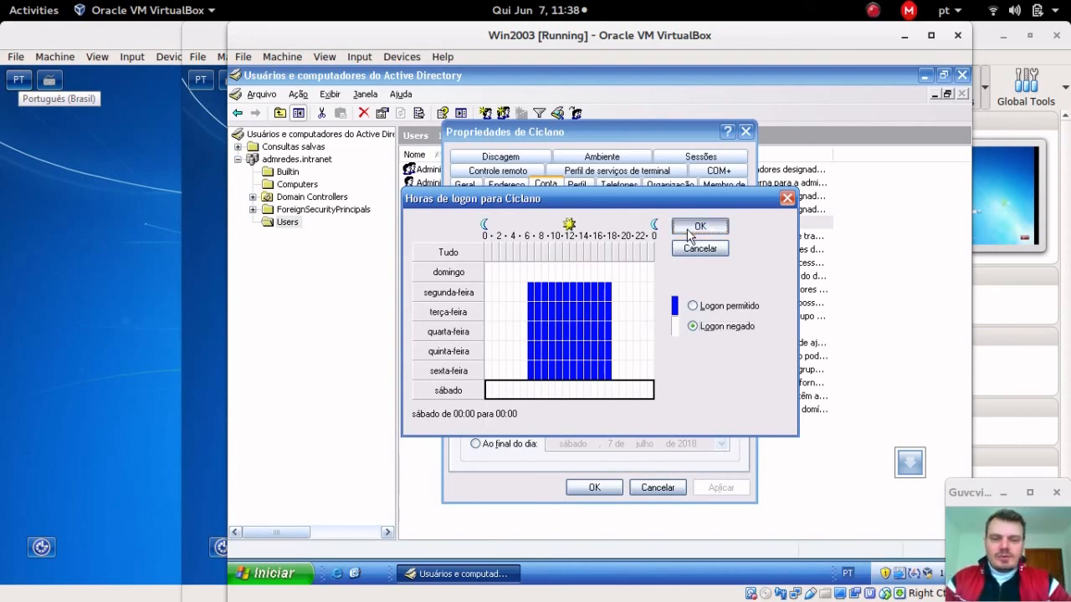
{"action": "left_click", "coordinate": [593, 487]}
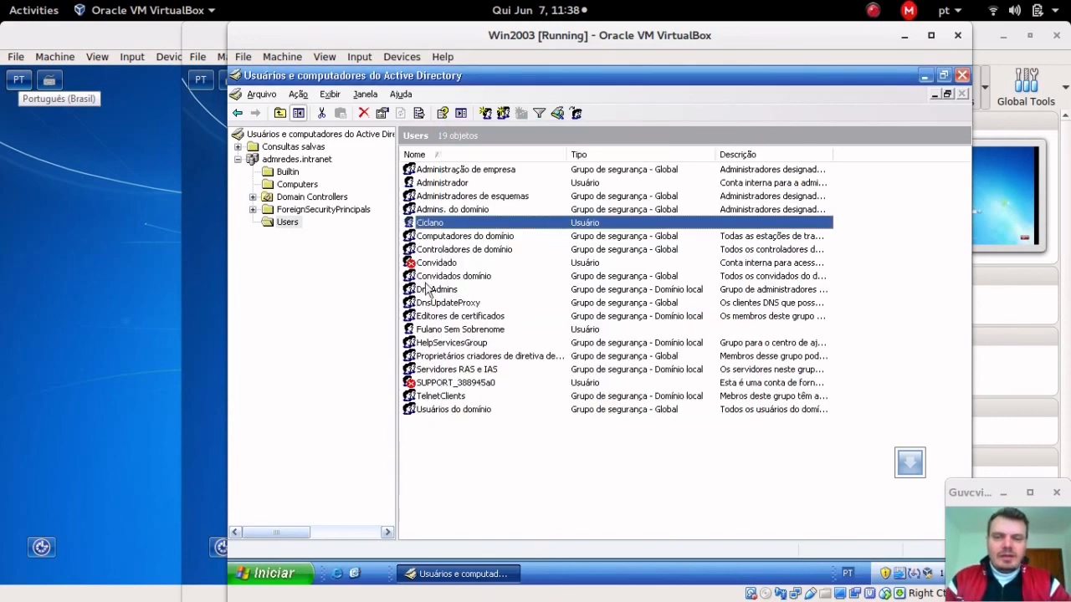
Step: Log the test user on to Windows7-DOIS with its password
{"action": "left_click", "coordinate": [222, 307]}
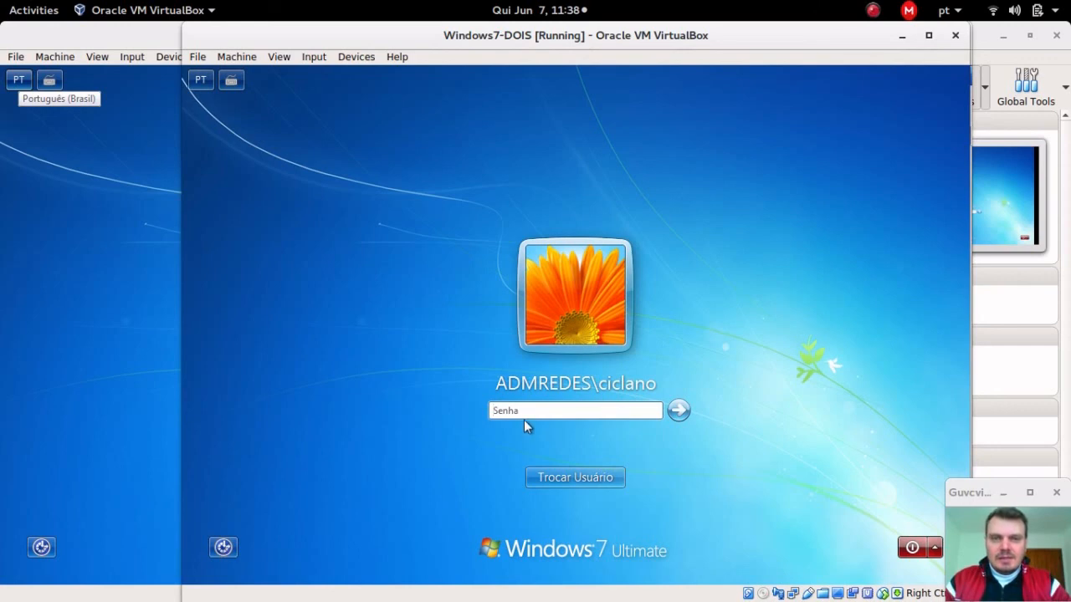
{"action": "type", "text": "••"}
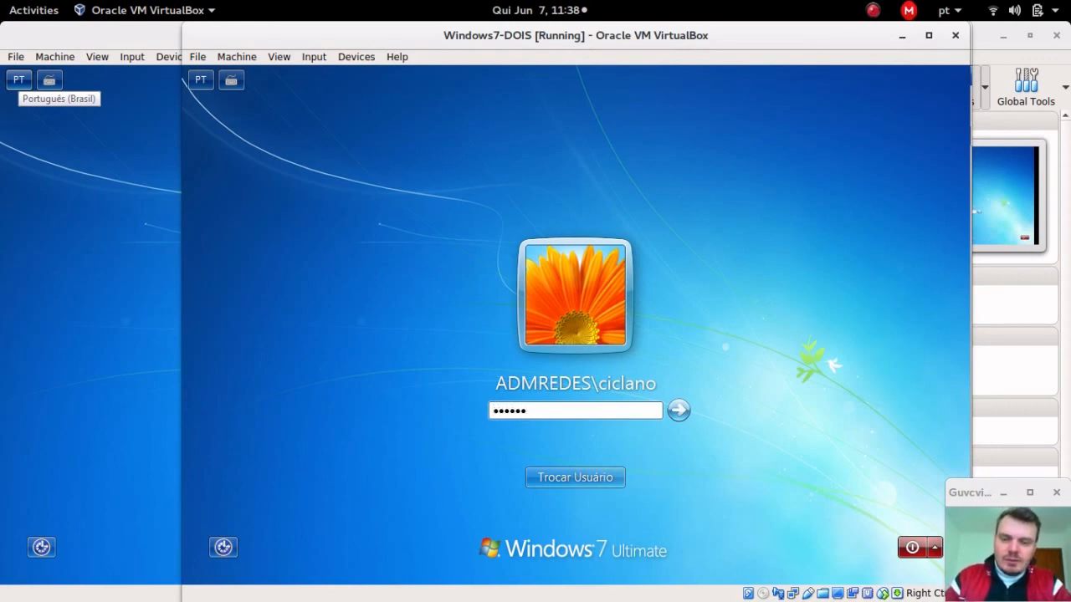
{"action": "key", "text": "Return"}
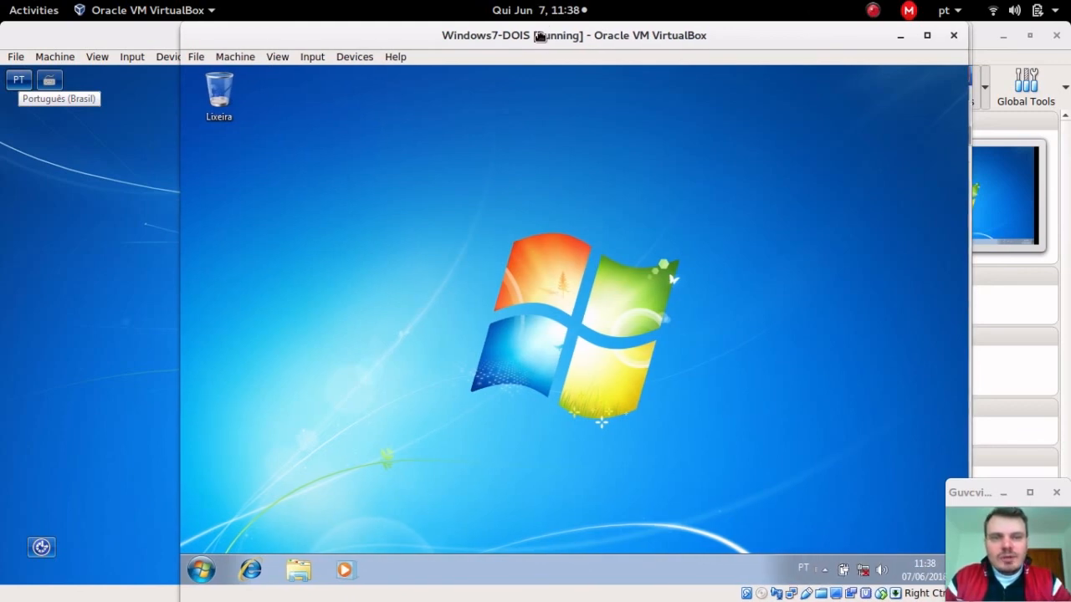
Step: Attempt the same logon on Windows7-UM, then return to Windows7-DOIS
{"action": "left_click_drag", "start_coordinate": [540, 35], "coordinate": [533, 35]}
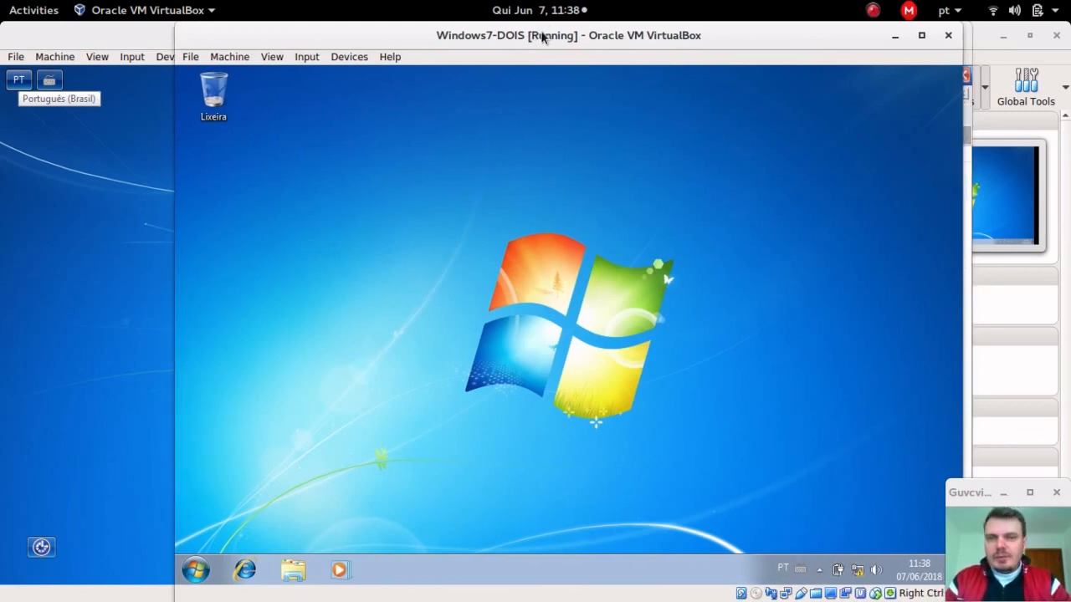
{"action": "left_click", "coordinate": [54, 298]}
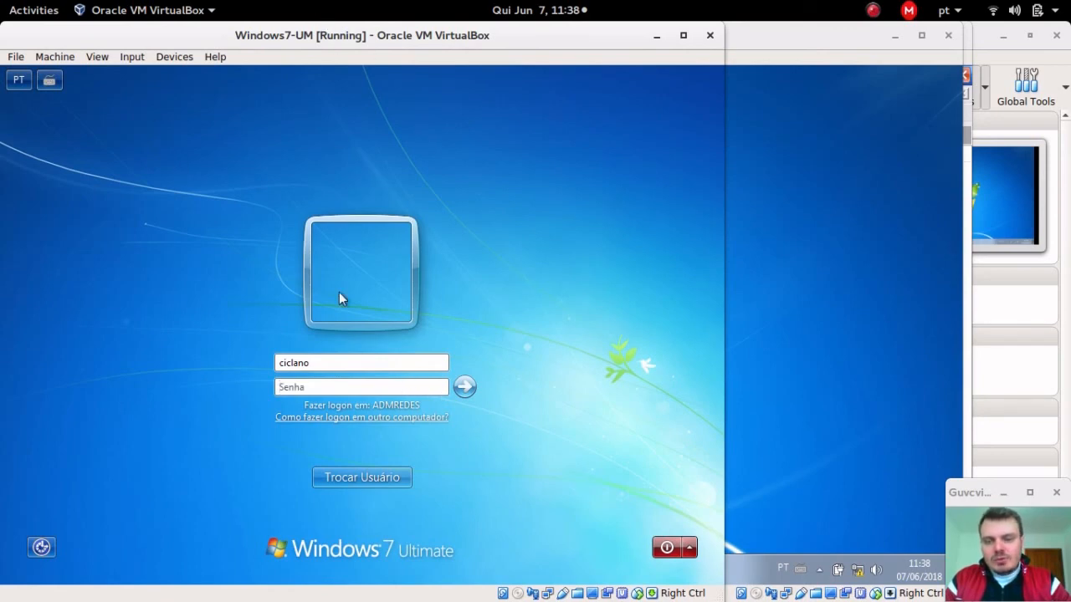
{"action": "type", "text": "••••"}
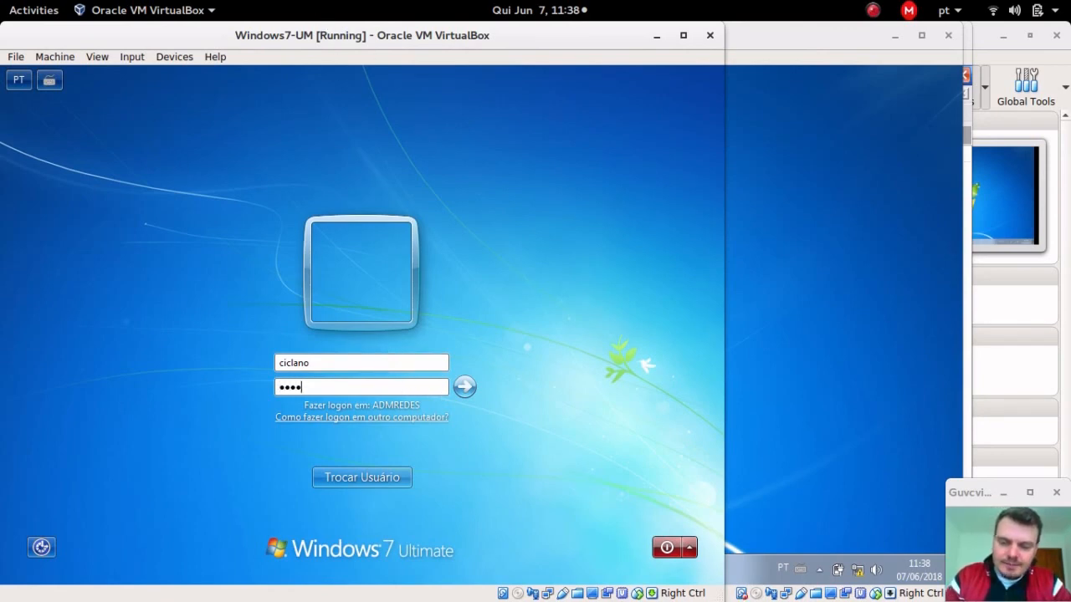
{"action": "key", "text": "Return"}
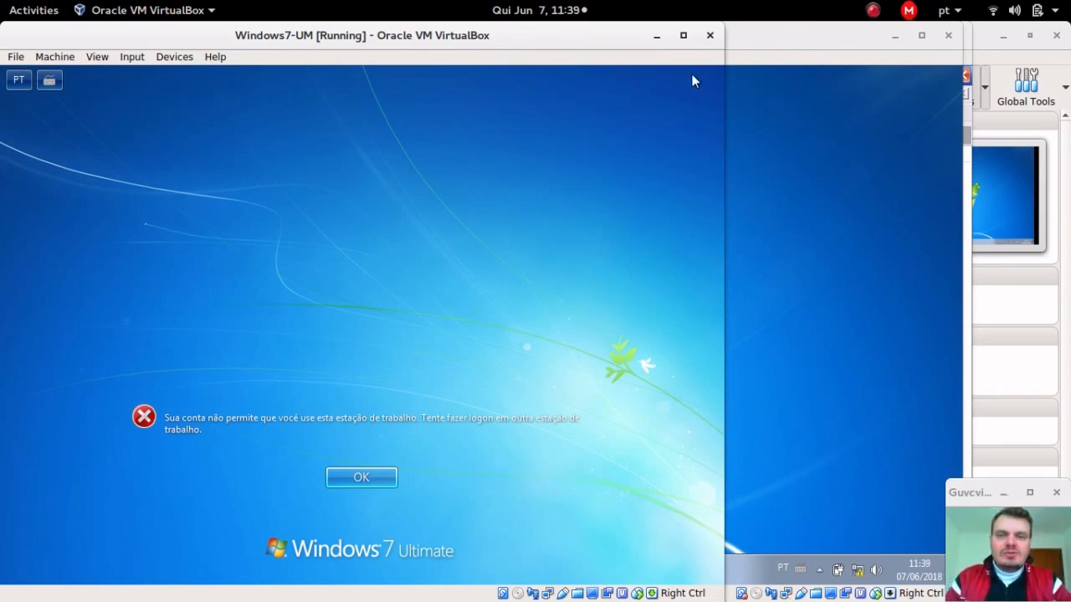
{"action": "left_click", "coordinate": [775, 43]}
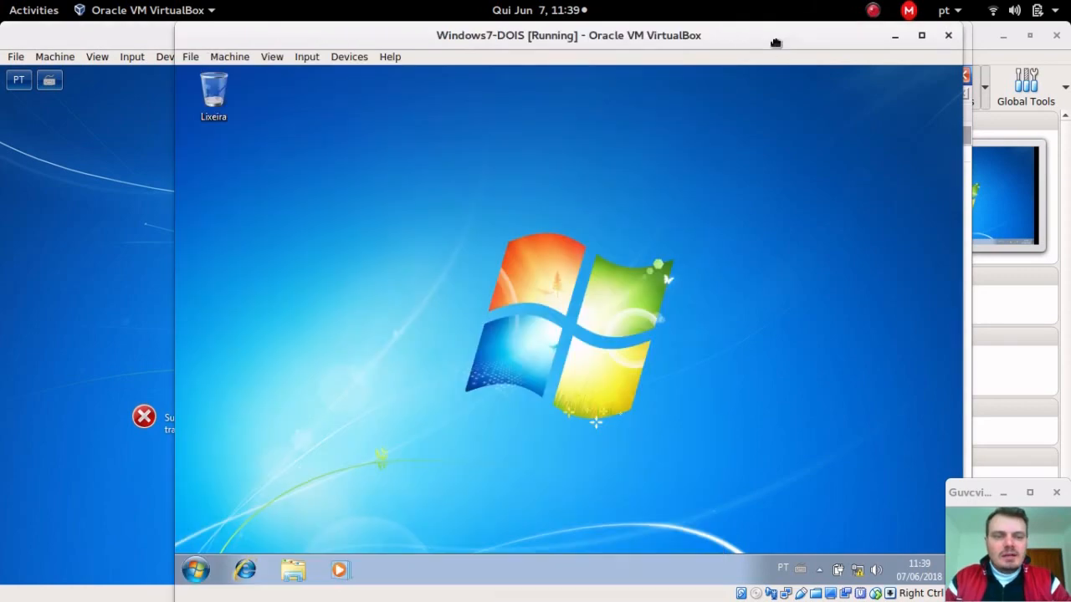